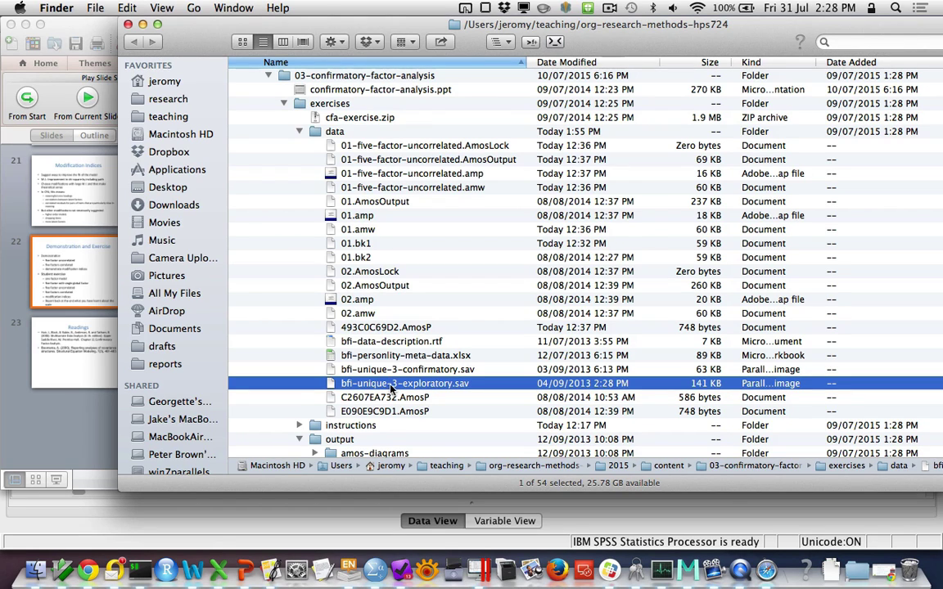
Step: Switch to SPSS Statistics and examine the cases and variable definitions of the bfi-unique-3-exploratory.sav dataset
left_click(381, 577)
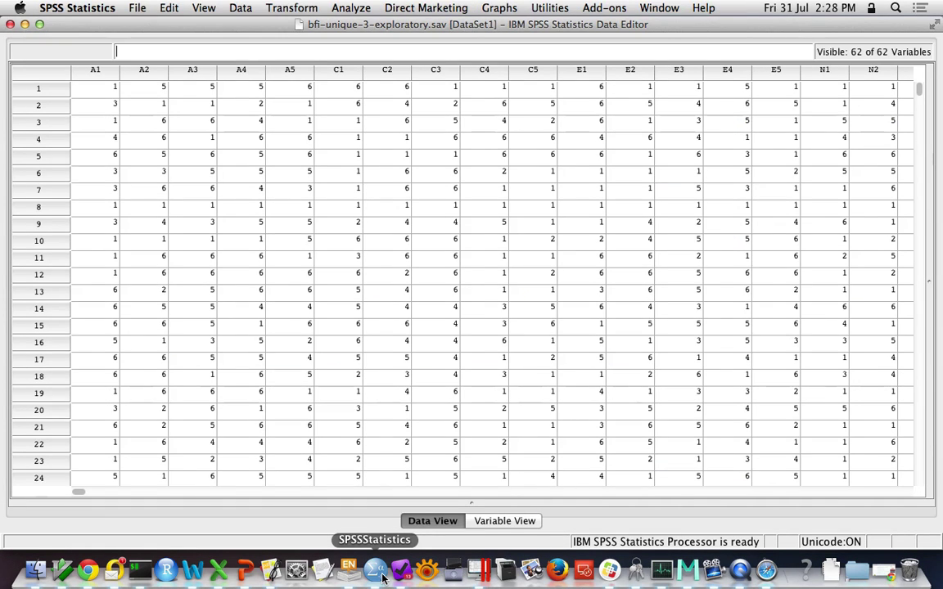
scroll(164, 373, "down", 20)
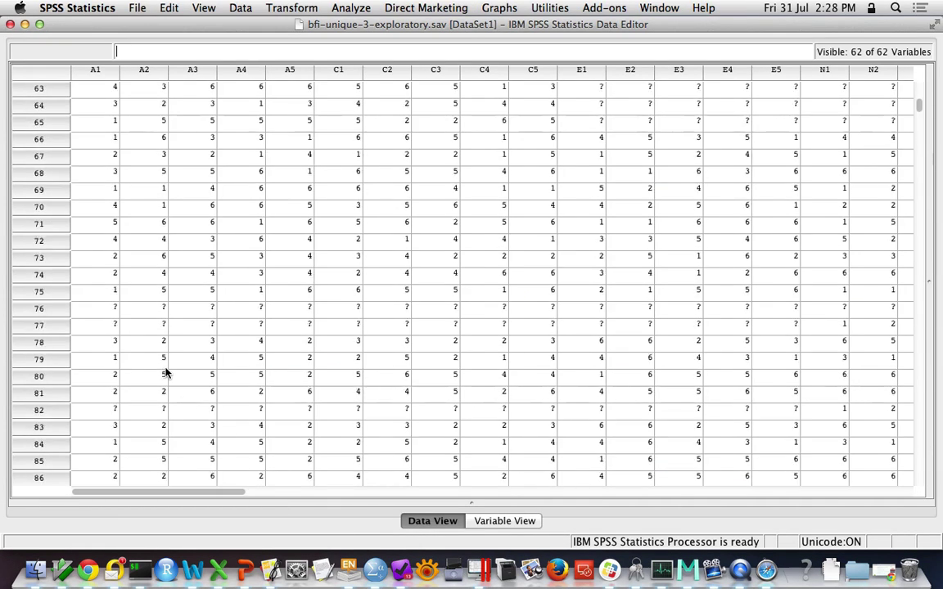
scroll(164, 373, "down", 20)
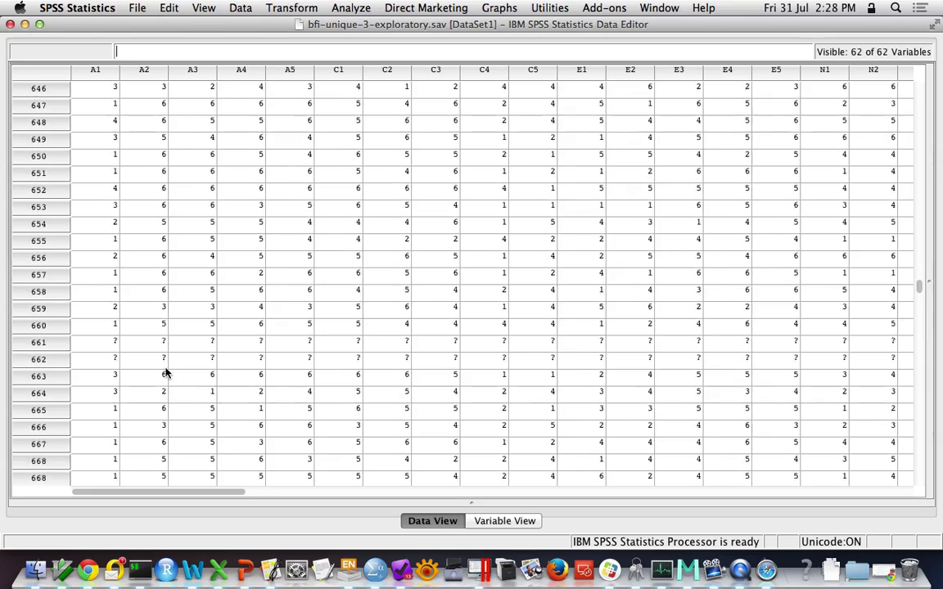
scroll(165, 373, "down", 20)
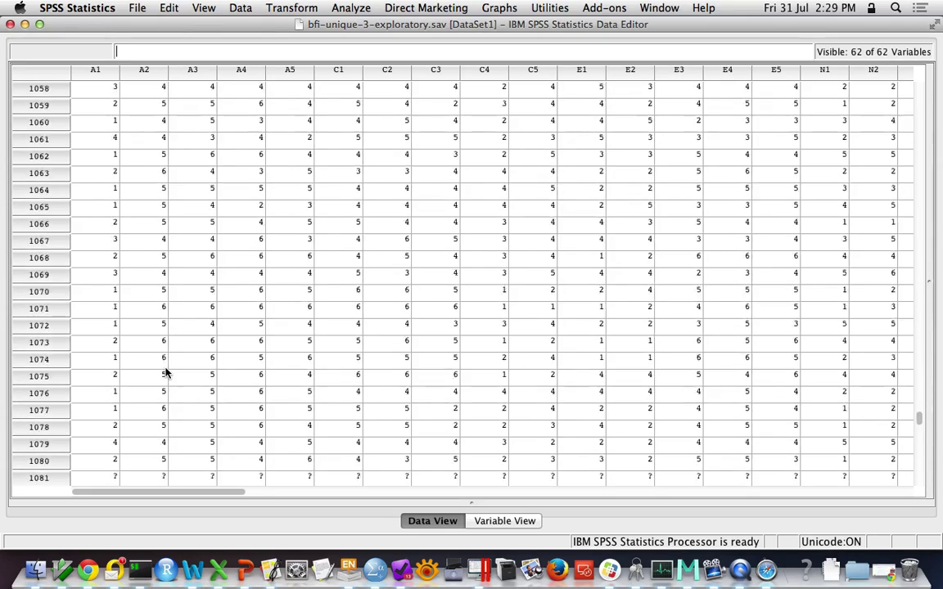
scroll(164, 373, "up", 6)
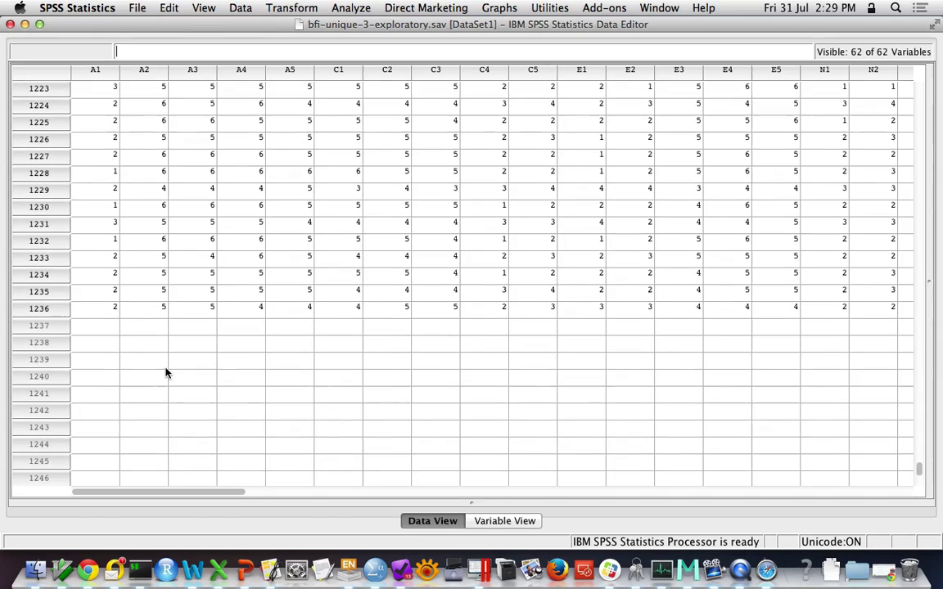
scroll(165, 373, "right", 15)
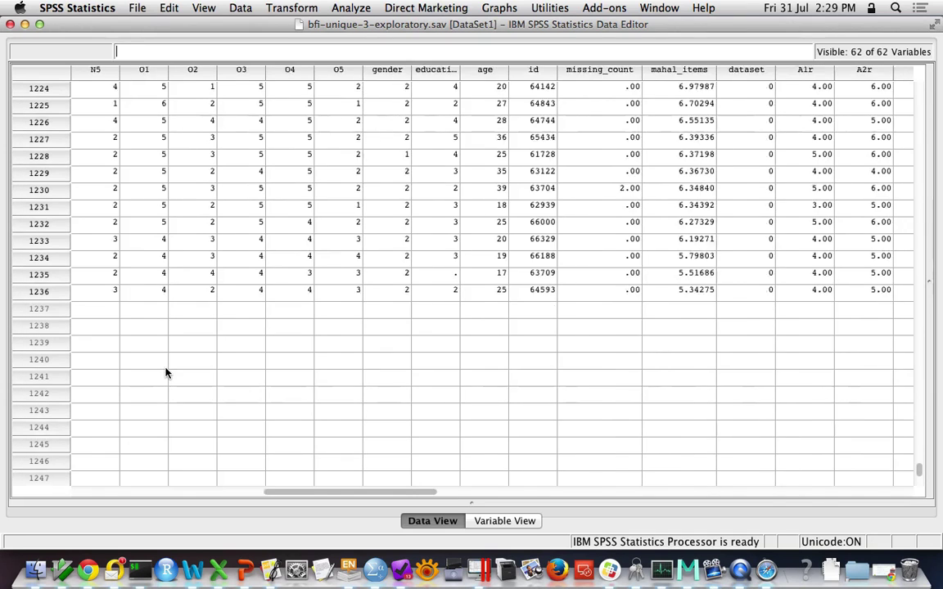
scroll(164, 373, "left", 15)
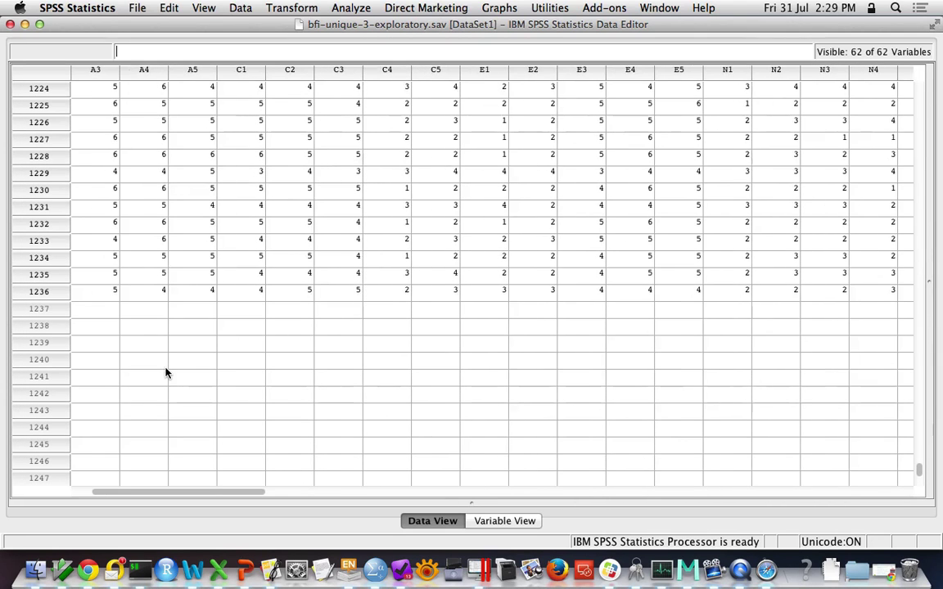
left_click(501, 523)
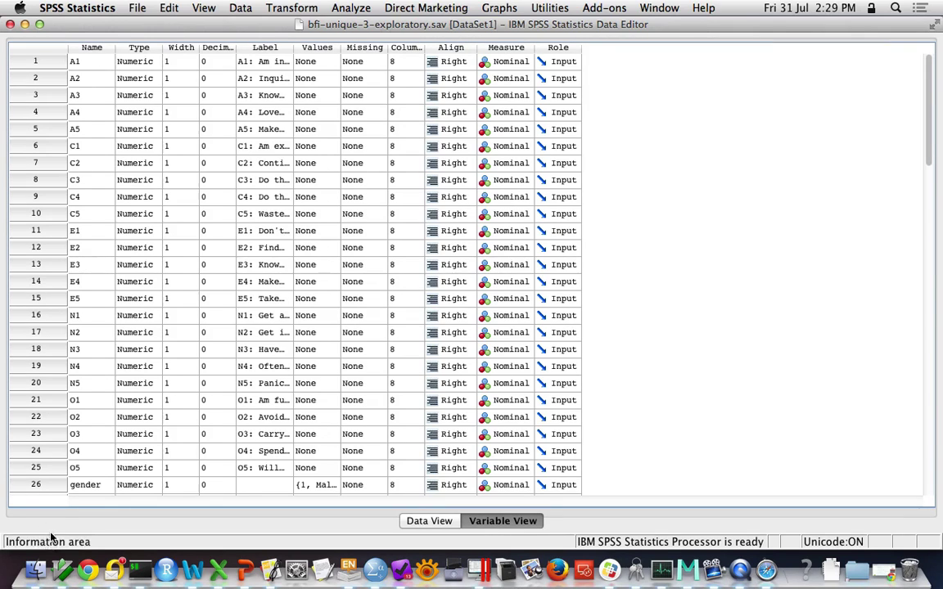
double_click(47, 60)
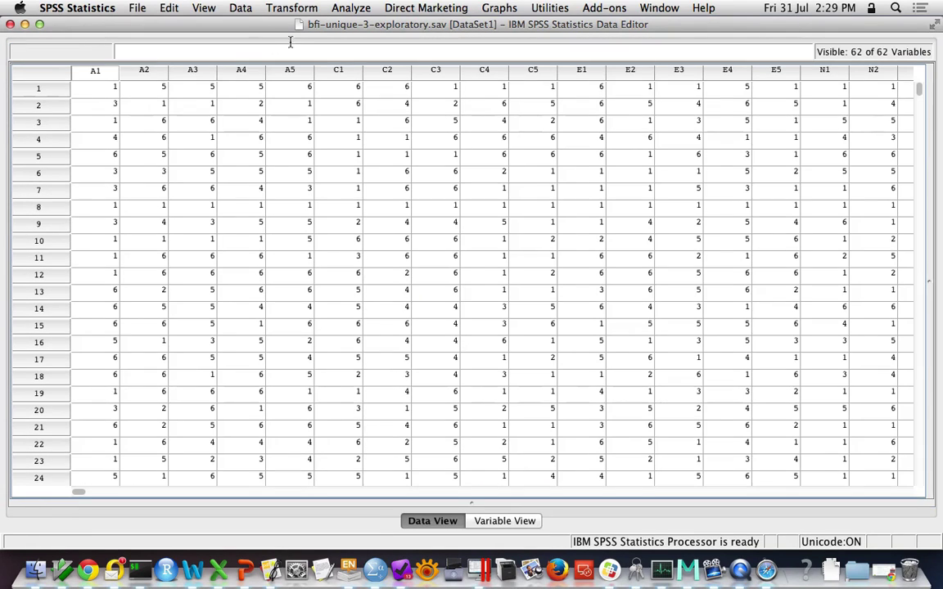
Step: Run Frequencies with frequency tables for the personality items A1 through O5
left_click(344, 8)
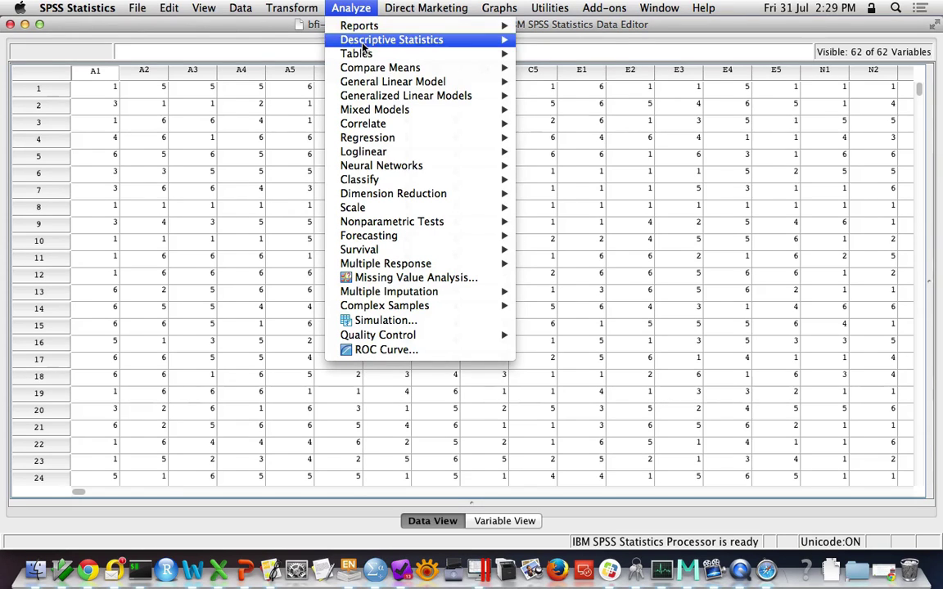
mouse_move(458, 39)
left_click(610, 45)
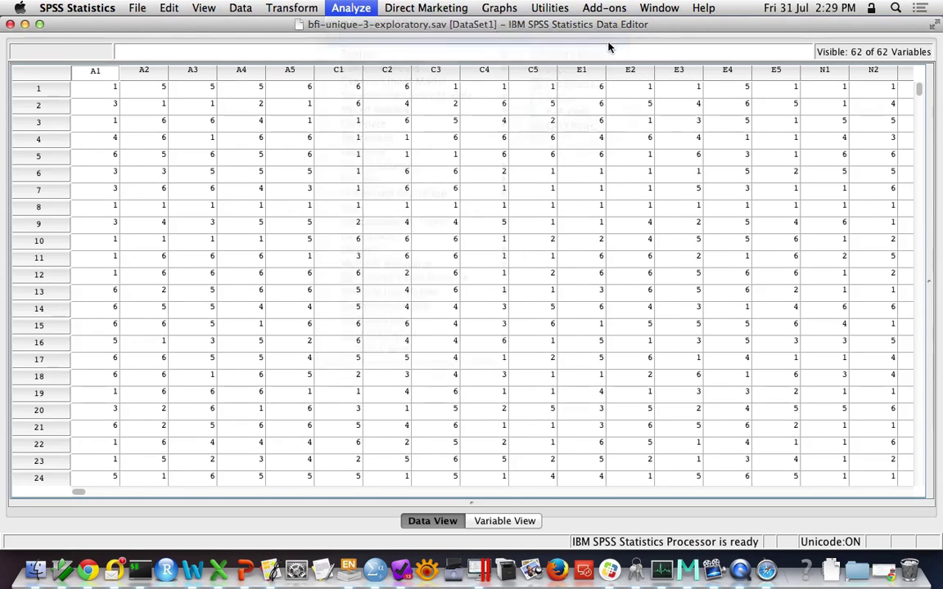
left_click(359, 235, "shift")
key("shift+Down")
key("shift+Down")
key("shift+Down")
key("shift+Down")
key("shift+Down")
key("shift+Down")
key("shift+Down")
key("shift+Down")
key("shift+Down")
key("shift+Down")
key("shift+Down")
key("shift+Down")
key("shift+Down")
key("shift+Down")
key("shift+Down")
key("shift+Down")
key("shift+Down")
key("shift+Down")
key("shift+Down")
key("shift+Down")
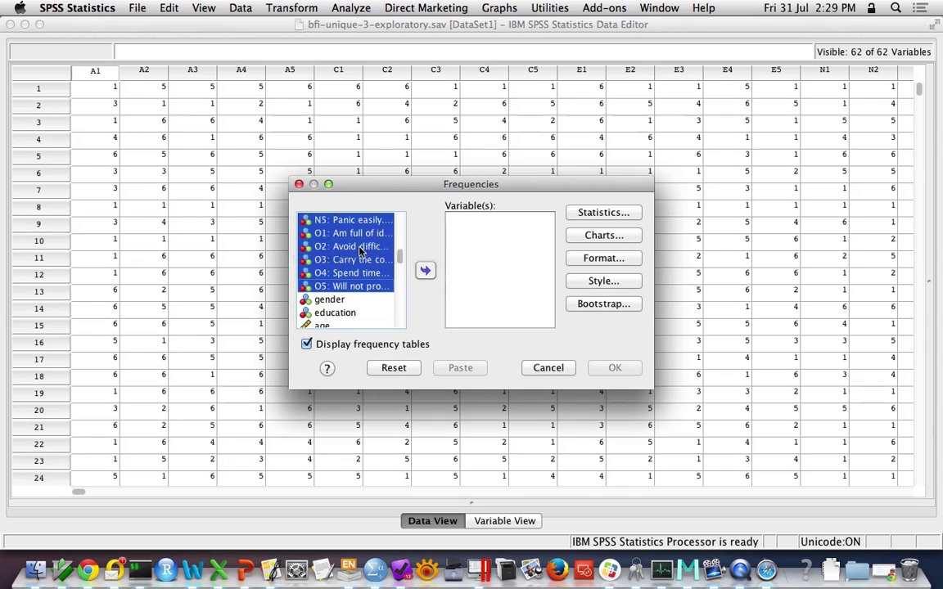
left_click(426, 274)
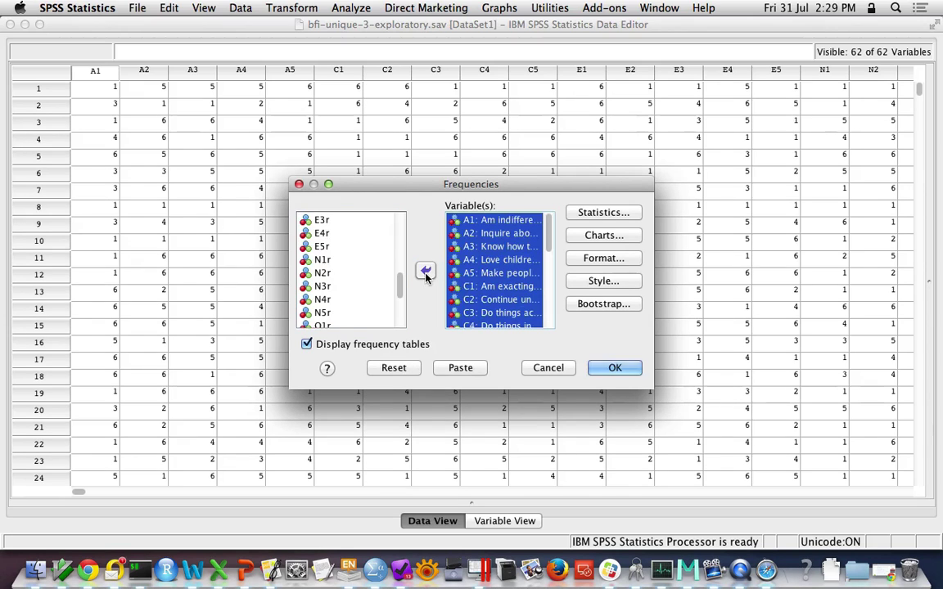
left_click(606, 368)
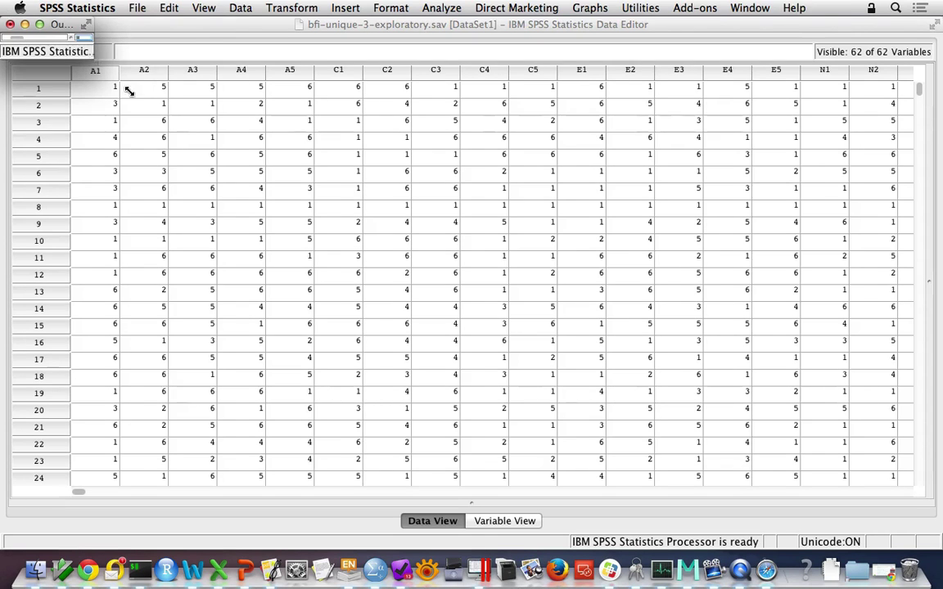
Step: Enlarge the output window and examine the valid and missing counts of all items in the statistics table
left_click_drag(598, 387, 682, 425)
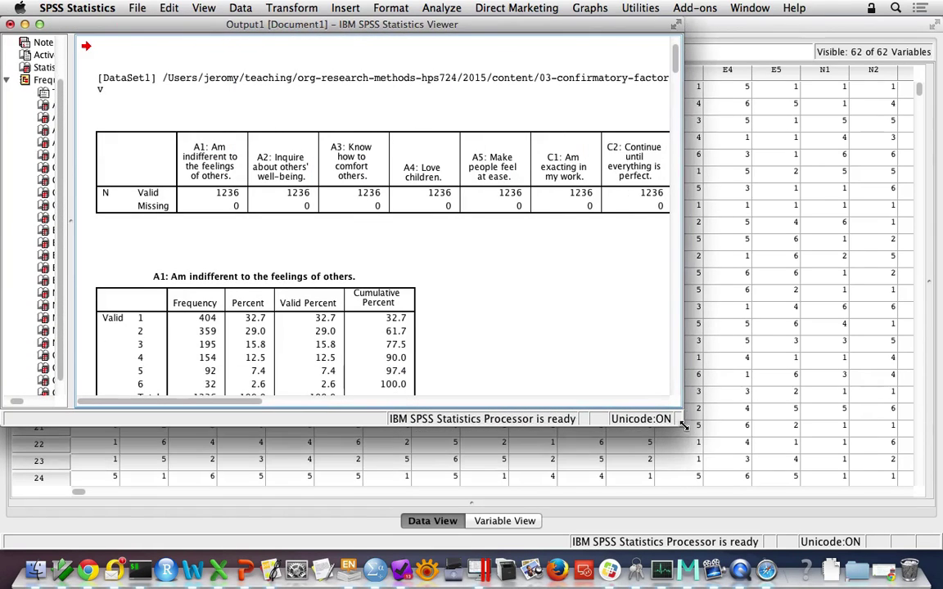
double_click(442, 213)
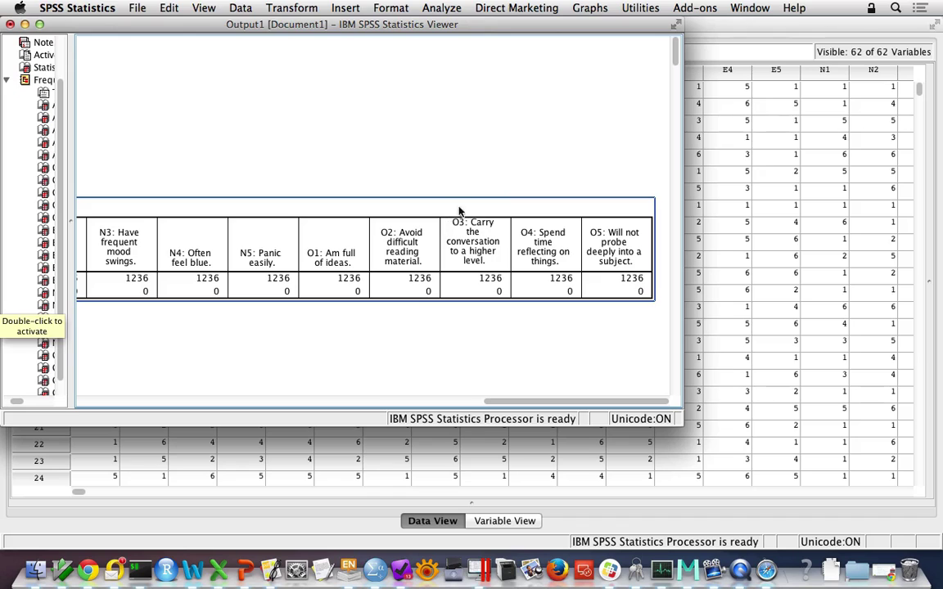
left_click(457, 156)
Step: Return to the data editor, show the variable definitions and widen their columns
left_click(782, 31)
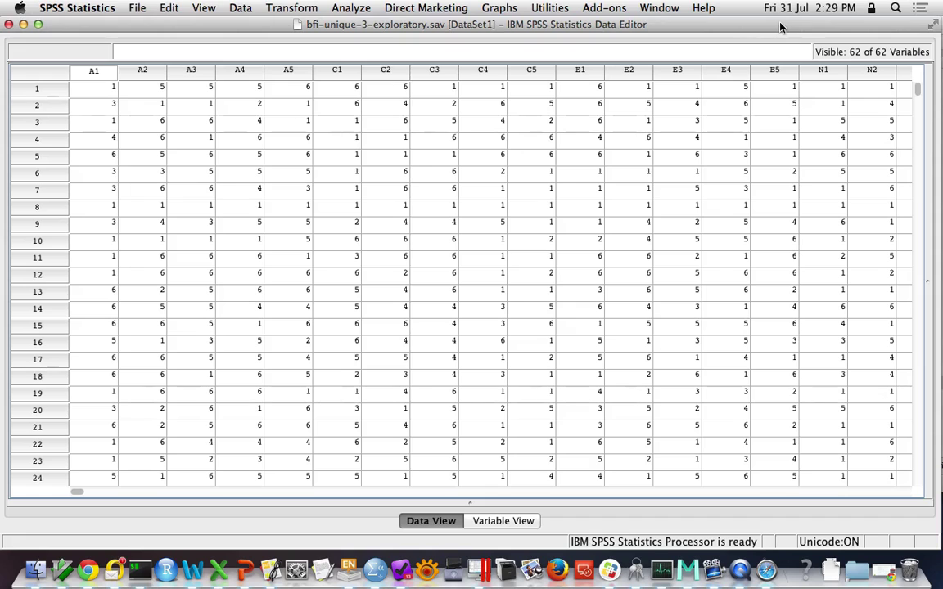
left_click(520, 525)
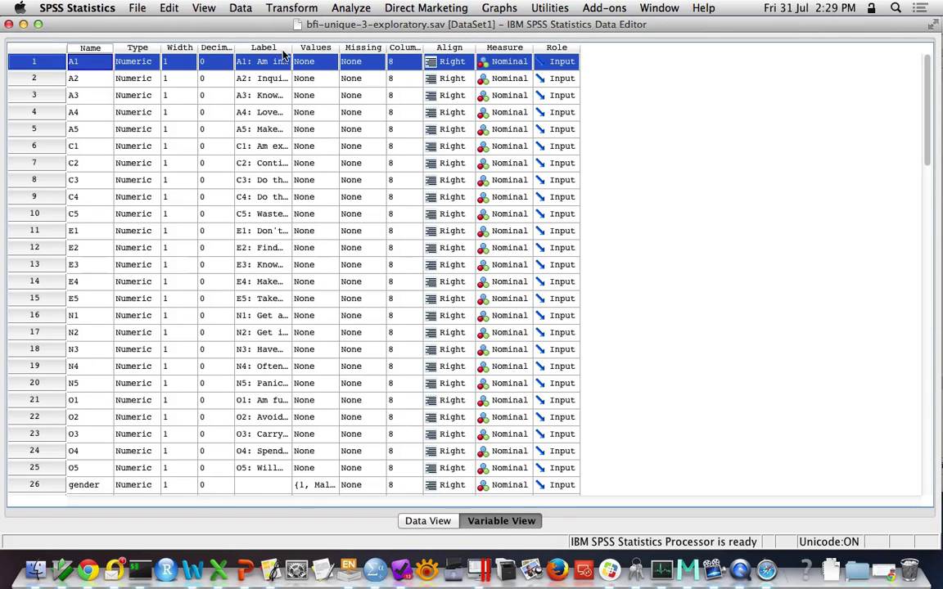
left_click_drag(290, 47, 478, 90)
Step: Start a Factor dimension reduction and add the items A1 through O5 as its analysis variables
left_click(334, 9)
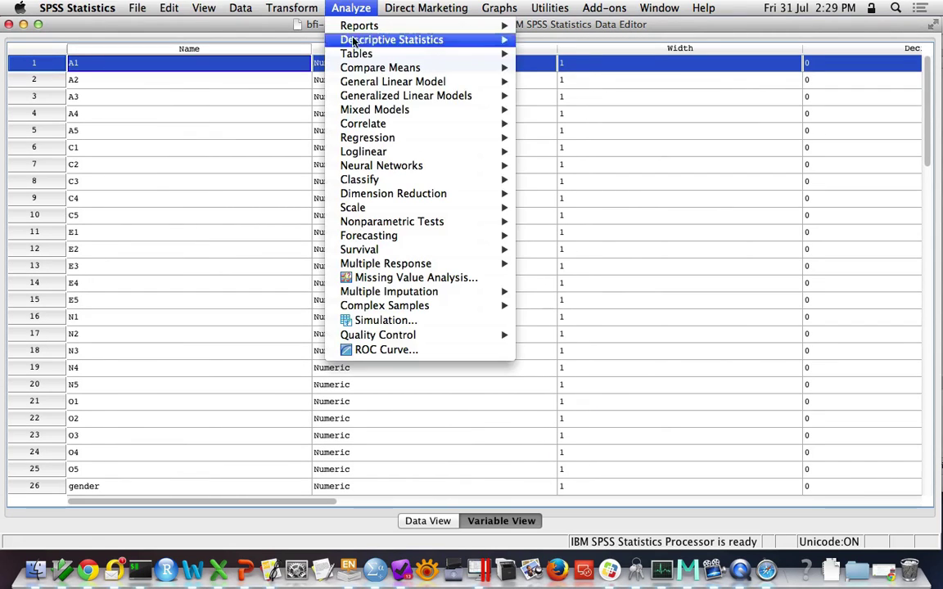
mouse_move(407, 145)
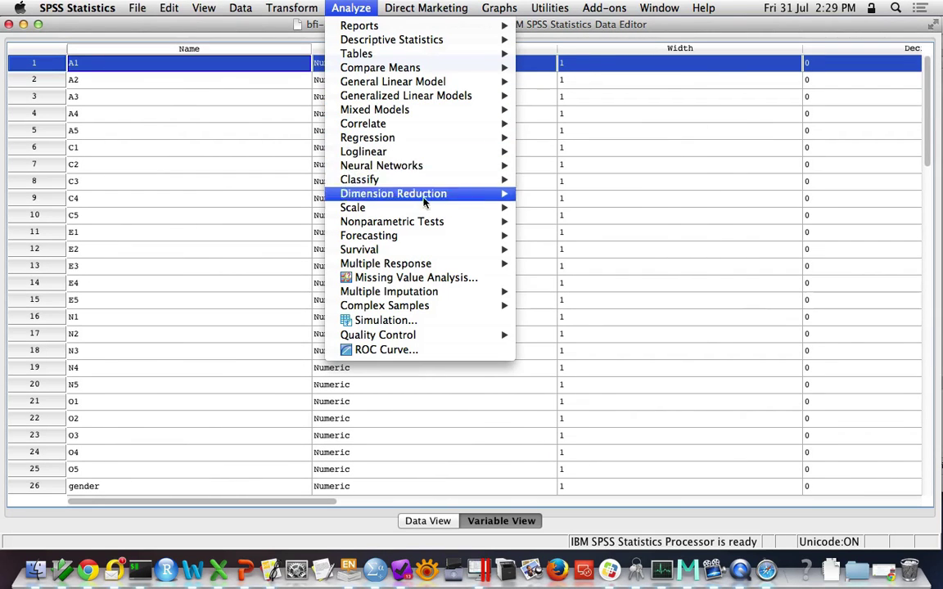
mouse_move(496, 193)
left_click(561, 194)
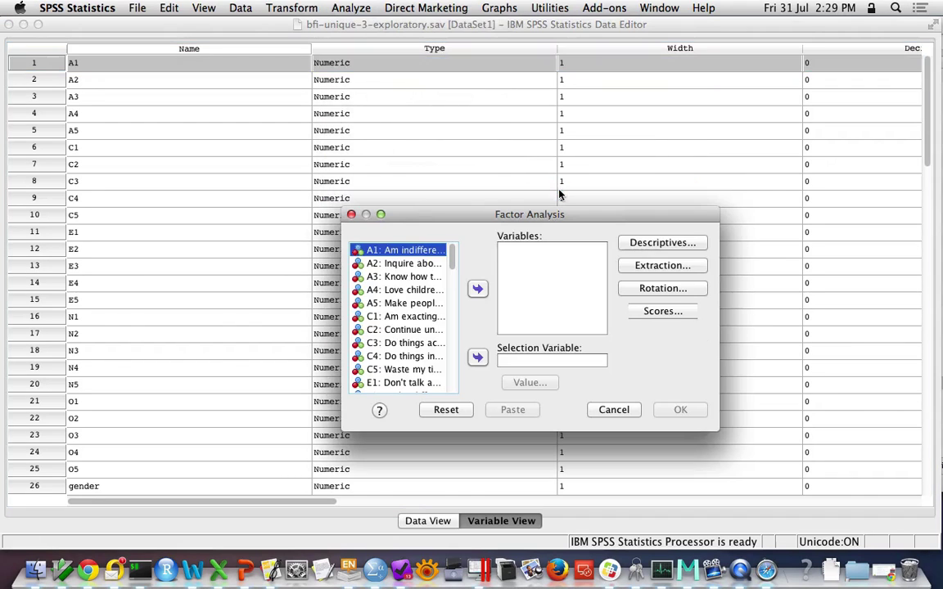
key("shift+Down")
key("shift+Down")
key("shift+Down")
key("shift+Down")
key("shift+Down")
key("shift+Down")
key("shift+Down")
key("shift+Down")
key("shift+Down")
key("shift+Down")
key("shift+Down")
key("shift+Down")
key("shift+Down")
key("shift+Down")
key("shift+Down")
key("shift+Down")
key("shift+Down")
key("shift+Down")
key("shift+Down")
key("shift+Down")
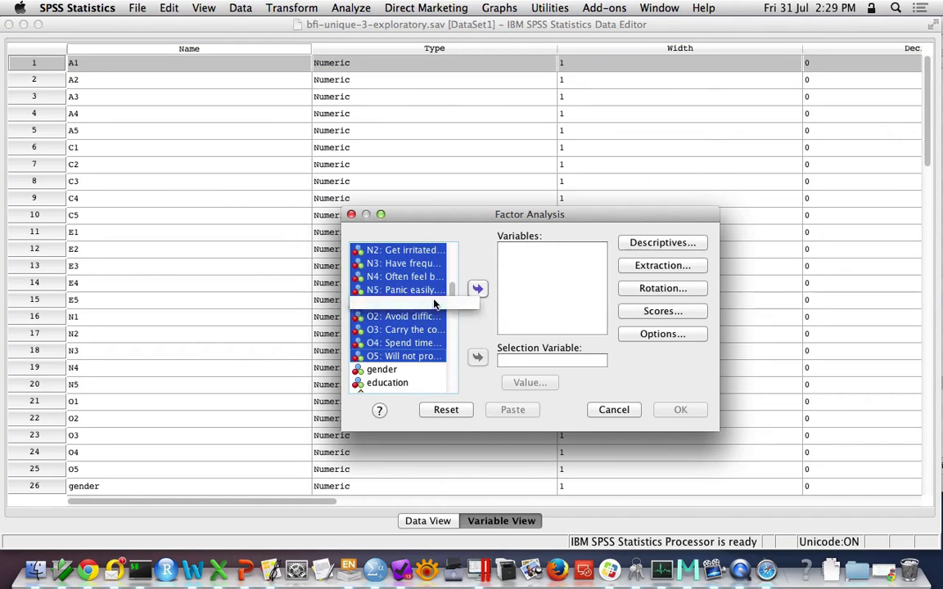
left_click(477, 289)
Step: Set the factor extraction to a fixed number of 5 factors
left_click(662, 265)
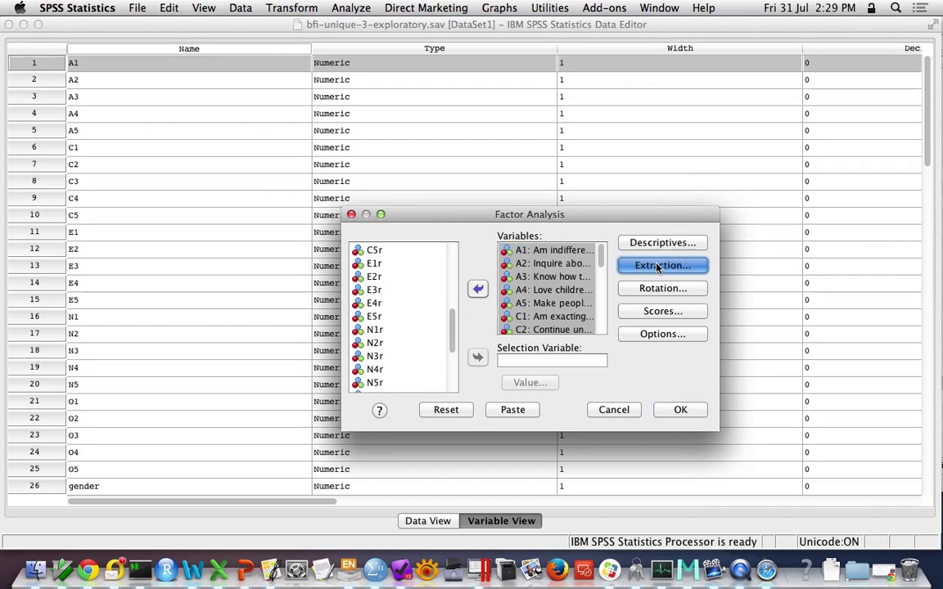
left_click(471, 355)
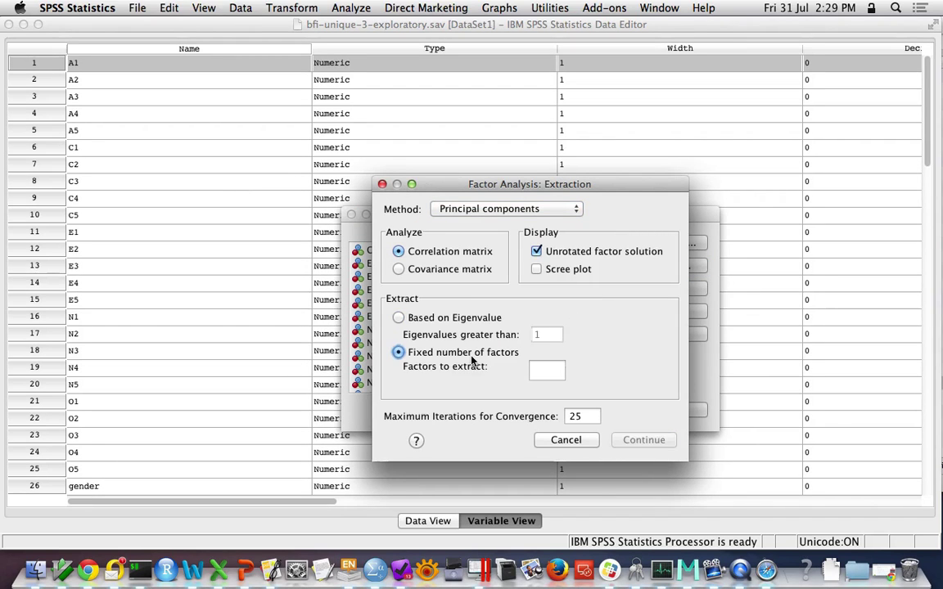
left_click(541, 369)
type("5")
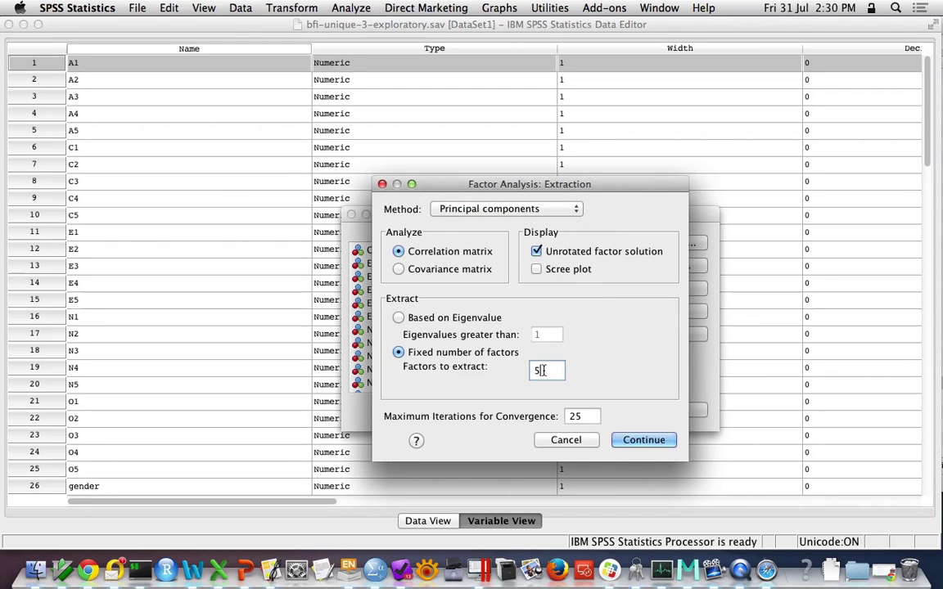
left_click(646, 438)
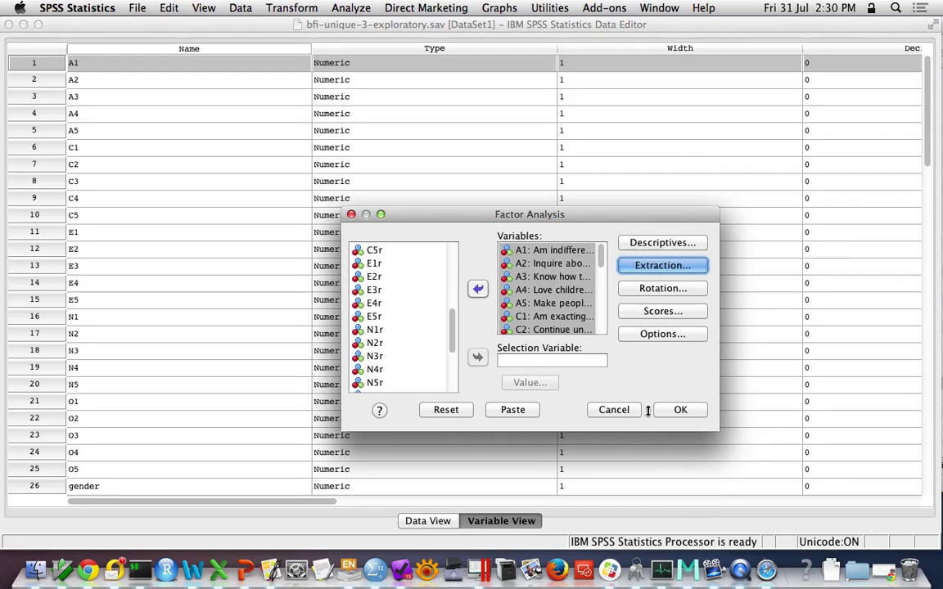
Step: Choose Promax as the rotation method of the factor analysis
left_click(667, 291)
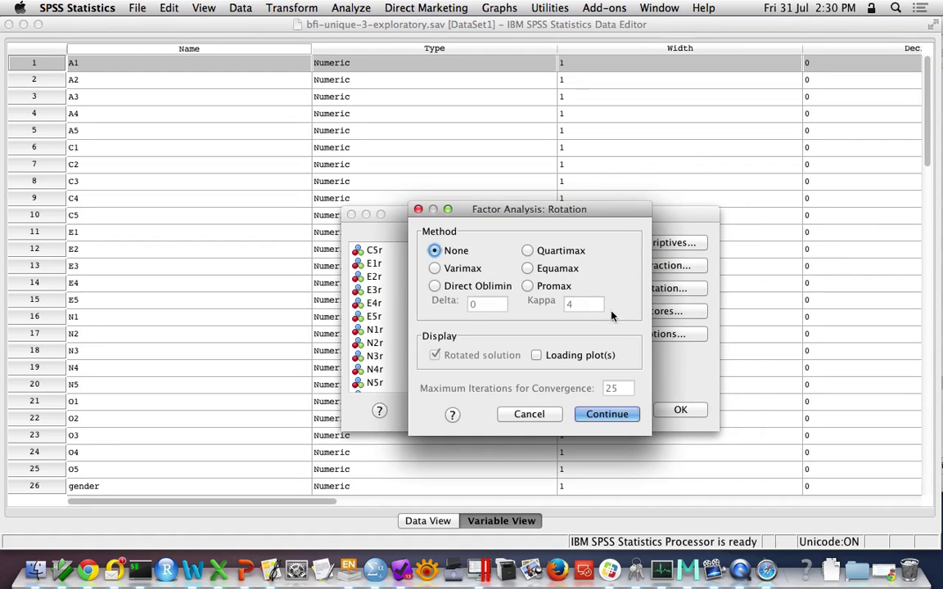
left_click(527, 286)
left_click(607, 414)
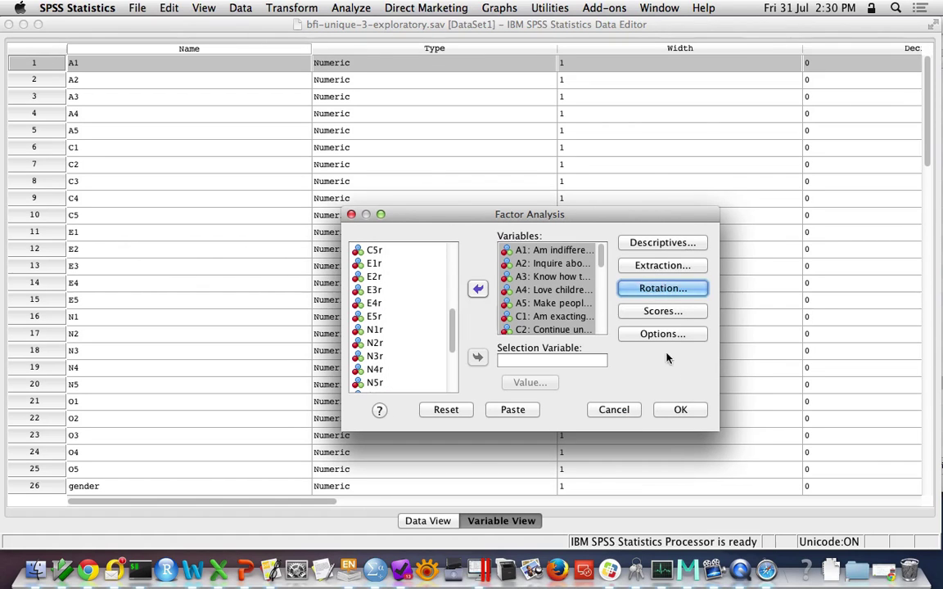
Step: Change the factor extraction method to Maximum likelihood
left_click(667, 266)
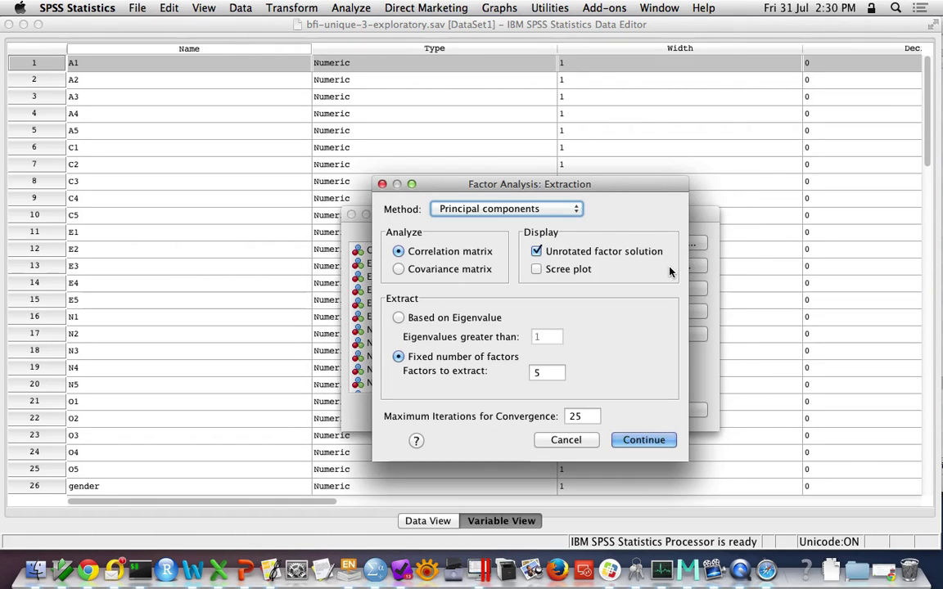
left_click(576, 210)
left_click(544, 250)
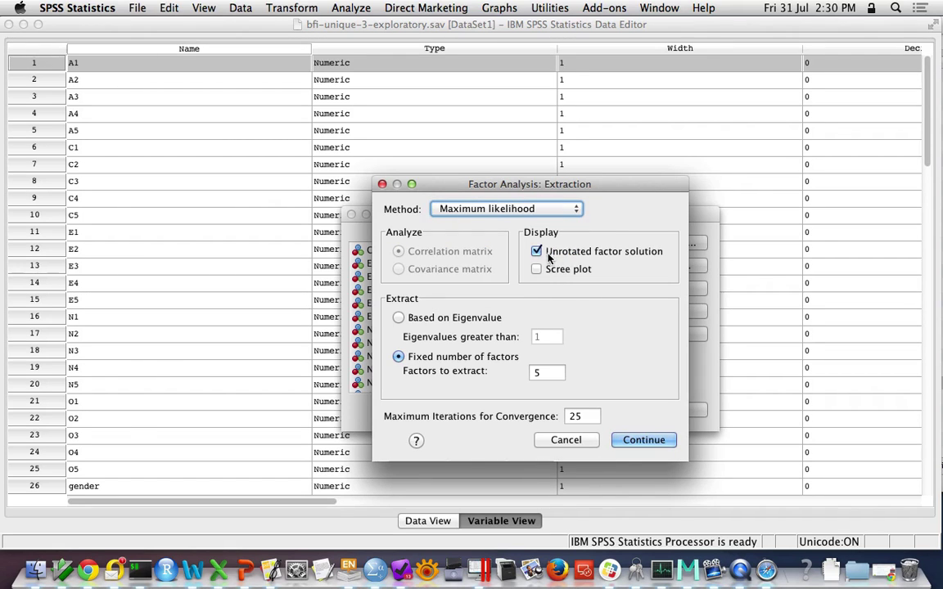
left_click(643, 440)
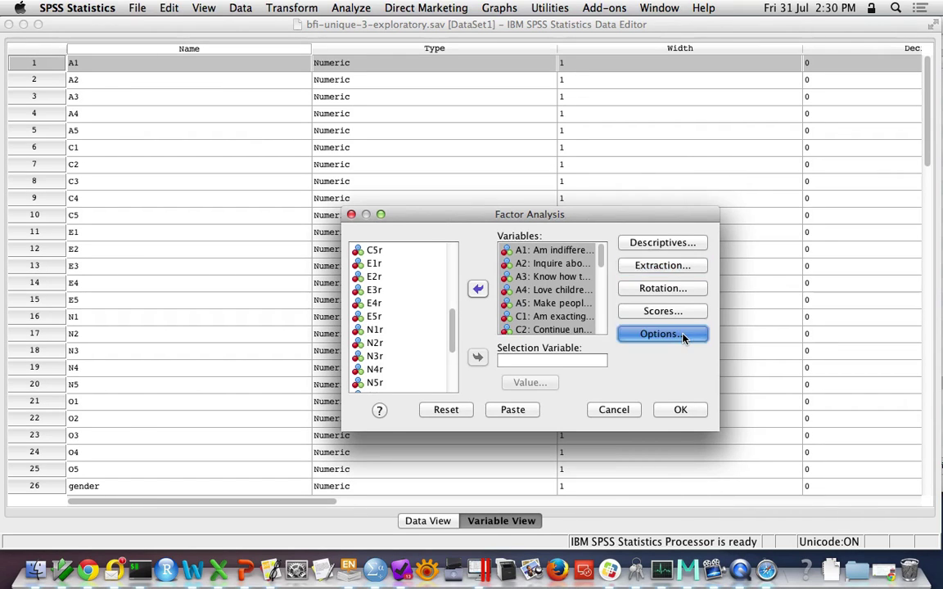
Step: Suppress small coefficients with an absolute value below .35 and run the factor analysis
left_click(685, 336)
left_click(546, 356)
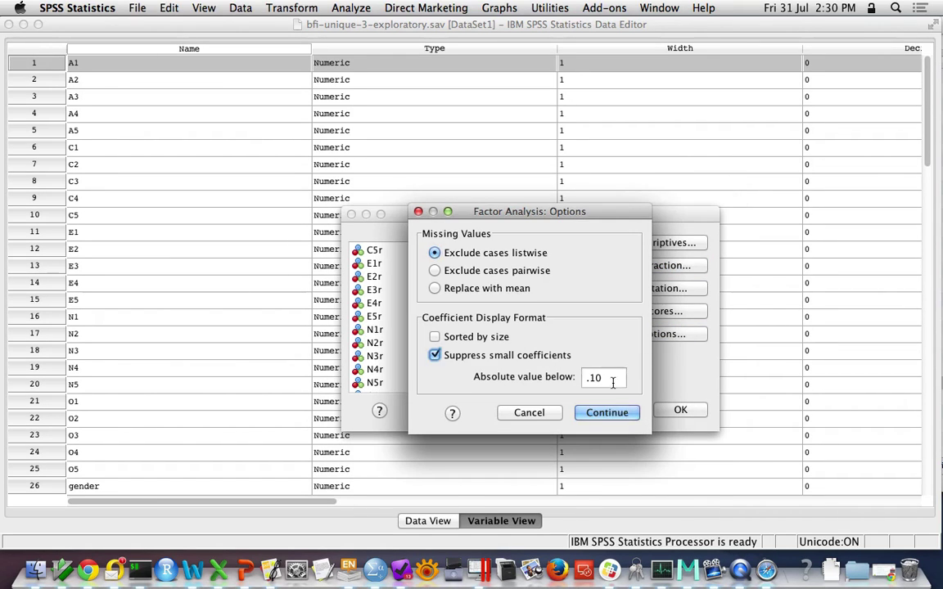
left_click_drag(610, 380, 566, 379)
type(".35")
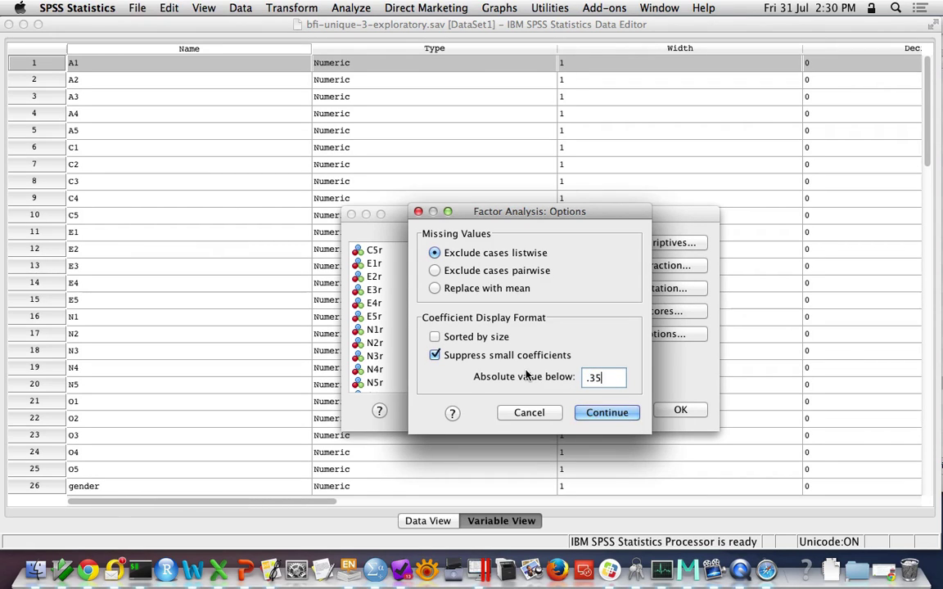
left_click(623, 414)
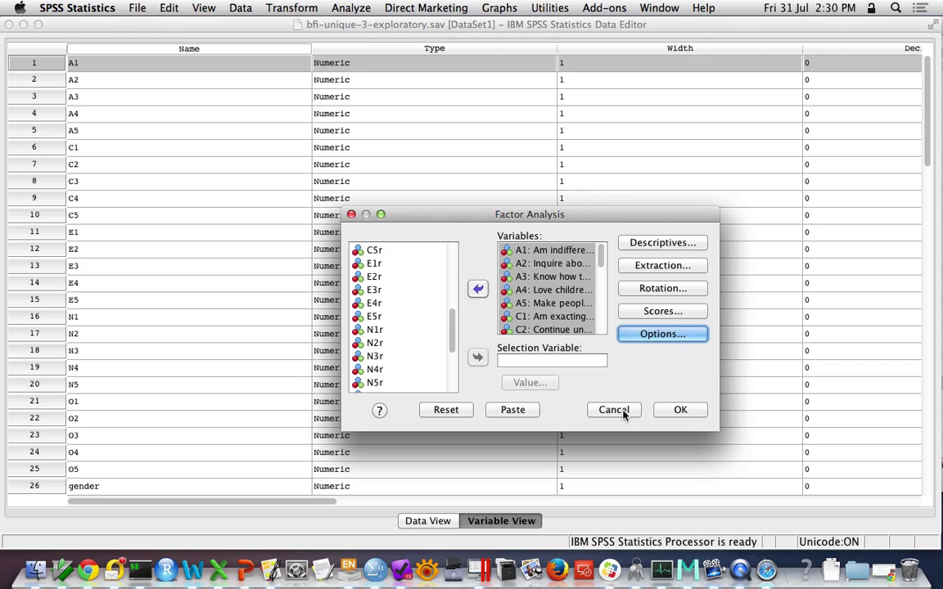
left_click(679, 410)
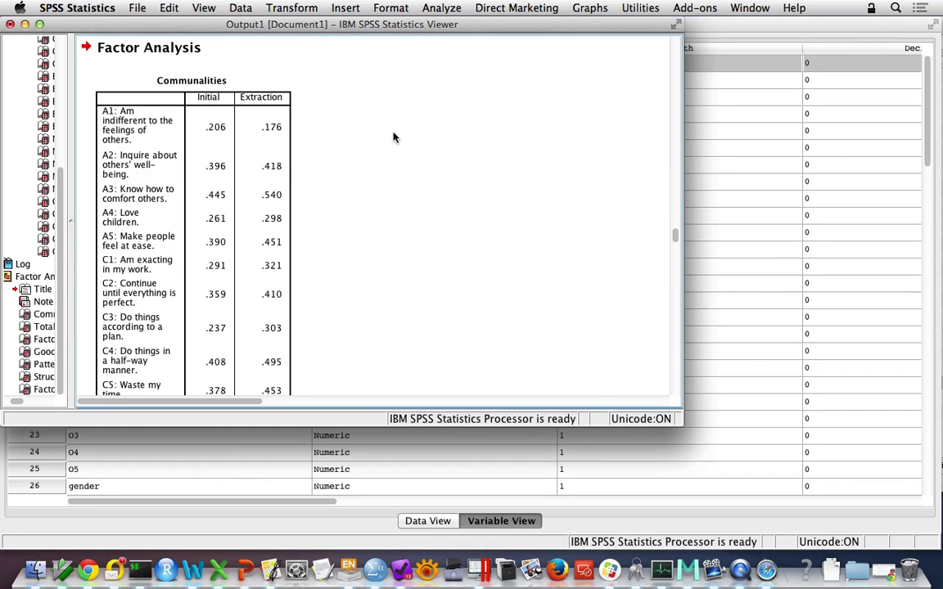
Step: Widen the item label column of the Pattern Matrix to fit each label on one line and enlarge the output window
scroll(290, 169, "down", 20)
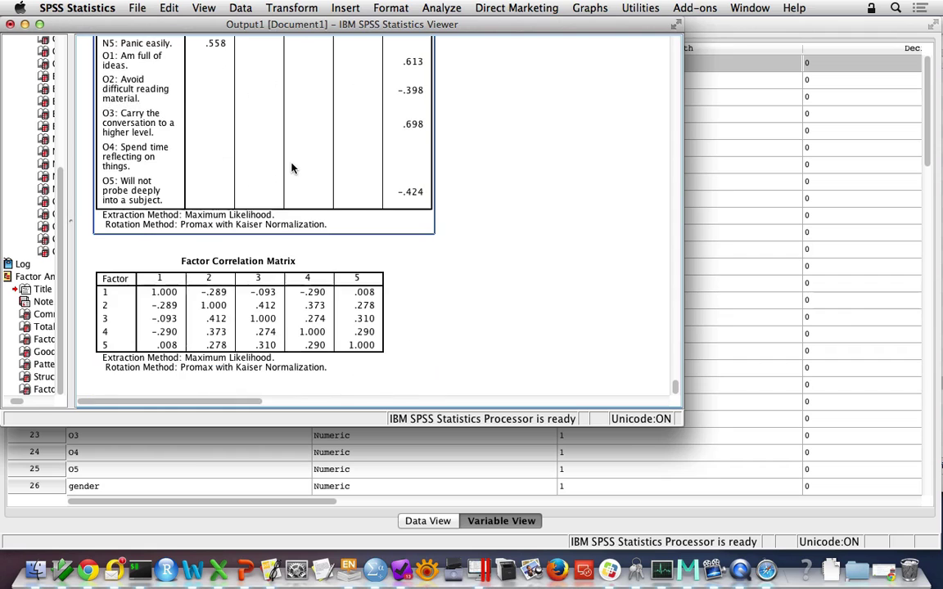
scroll(291, 169, "up", 15)
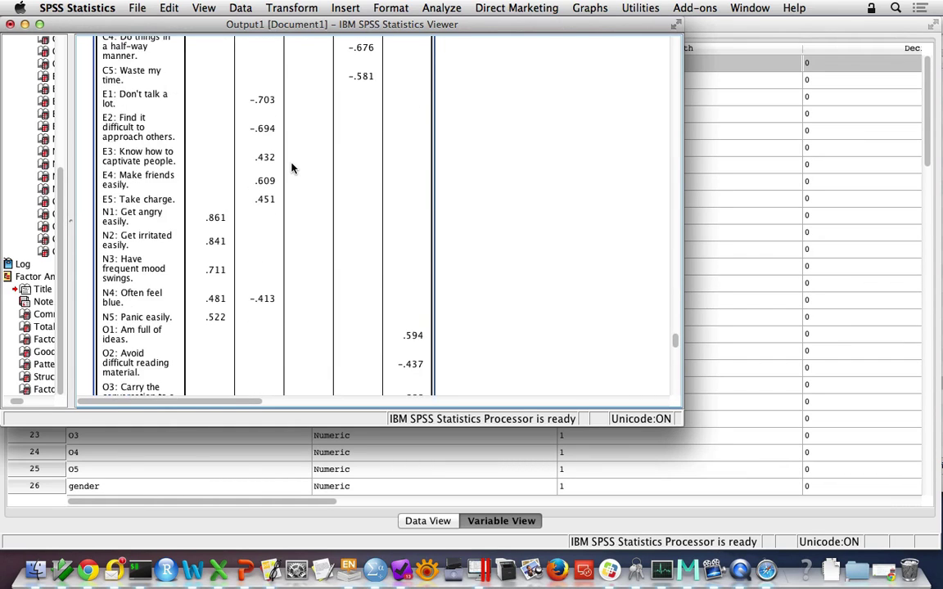
scroll(290, 168, "up", 5)
left_click(266, 117)
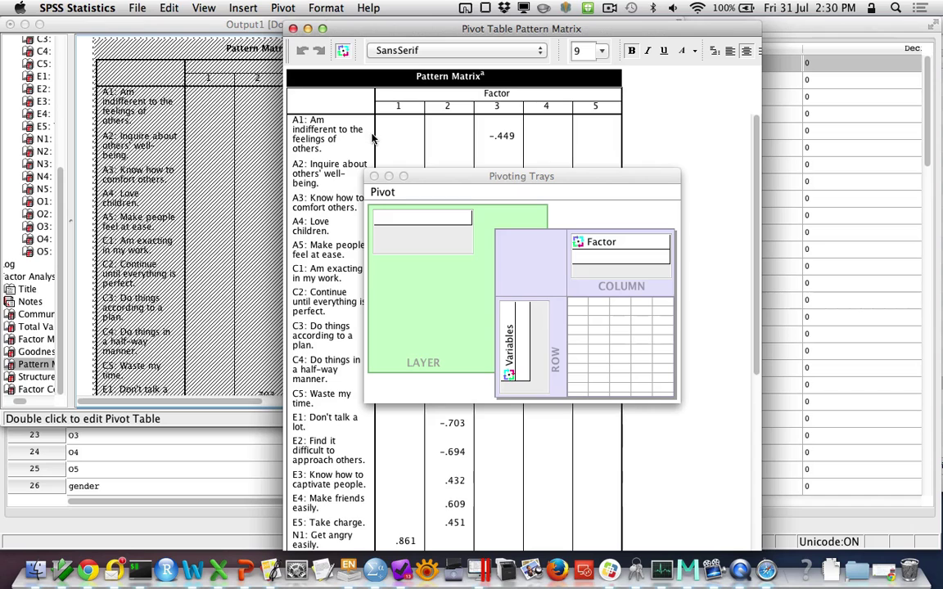
left_click(371, 139)
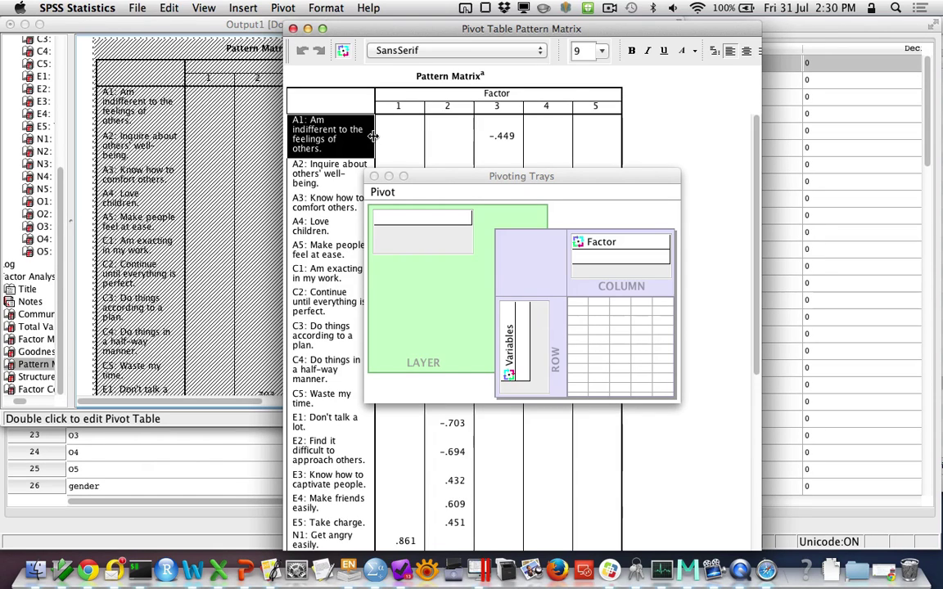
left_click_drag(372, 137, 575, 137)
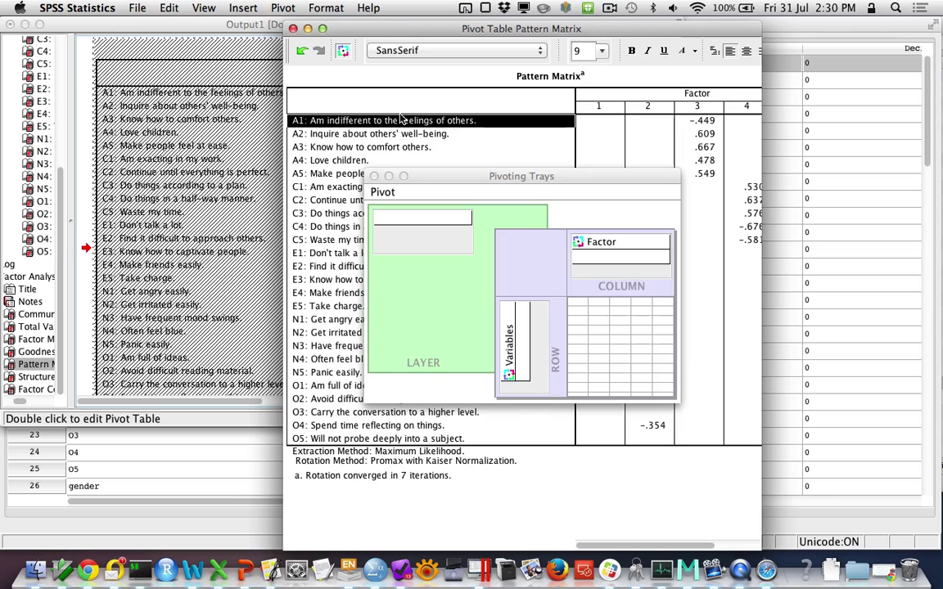
key("super+w")
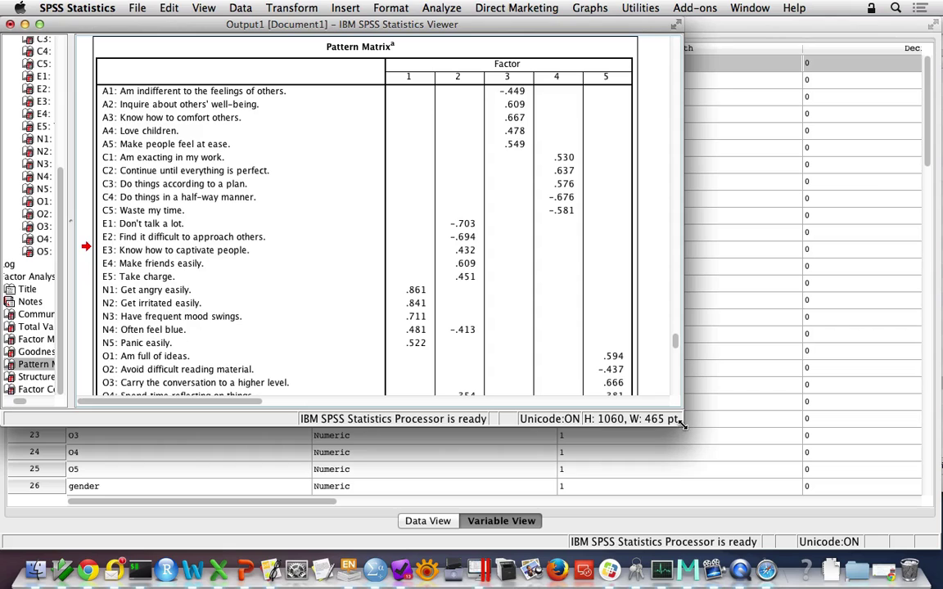
left_click_drag(682, 425, 874, 530)
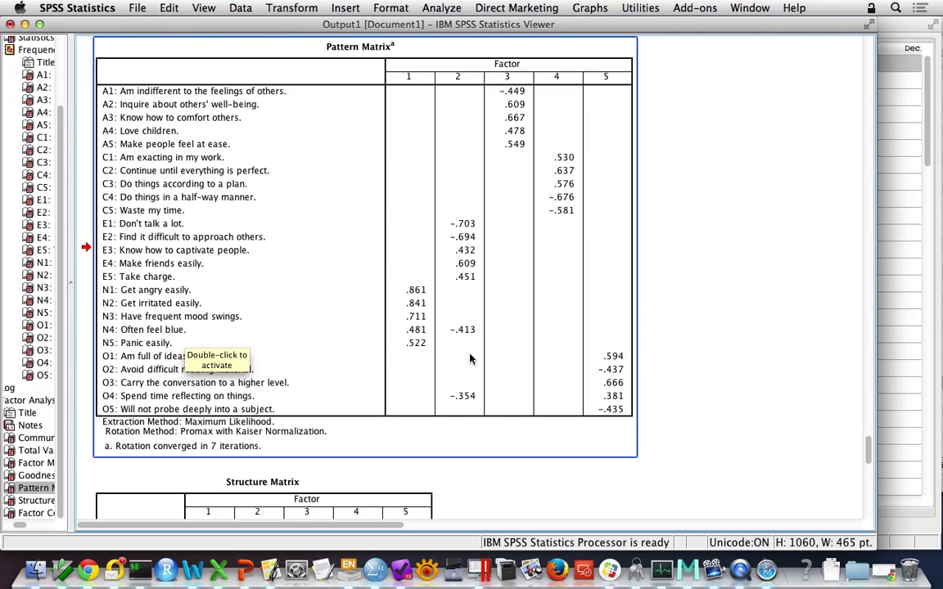
scroll(470, 358, "down", 20)
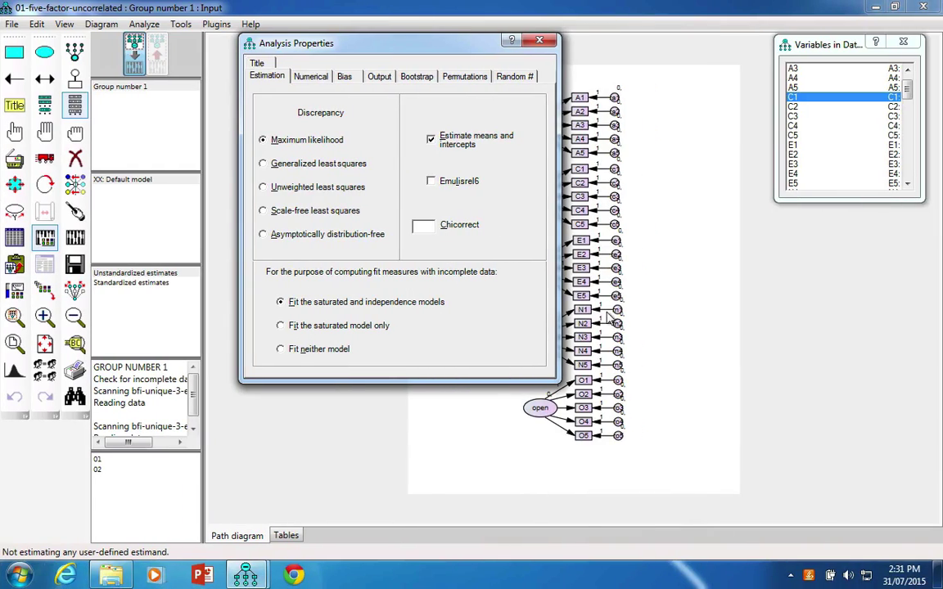
Step: In Amos Graphics, dismiss the analysis properties, save the 01-five-factor-uncorrelated.amw model and close the program
left_click(546, 48)
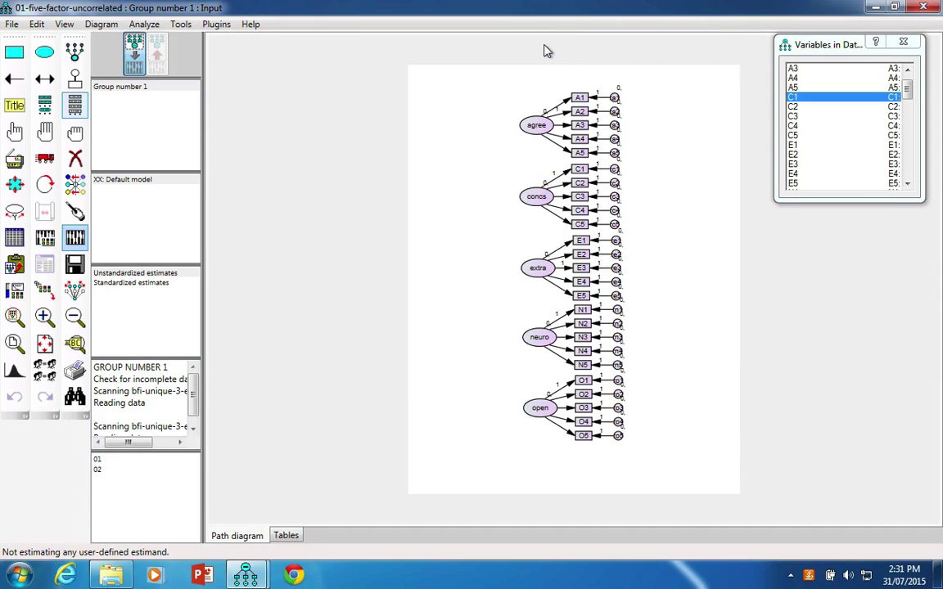
left_click(13, 24)
left_click(14, 26)
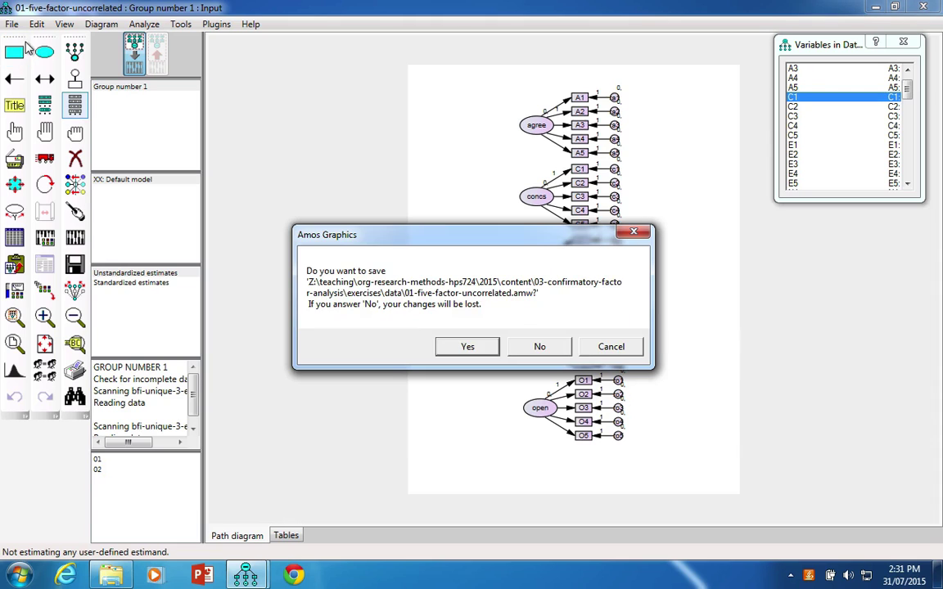
left_click(481, 349)
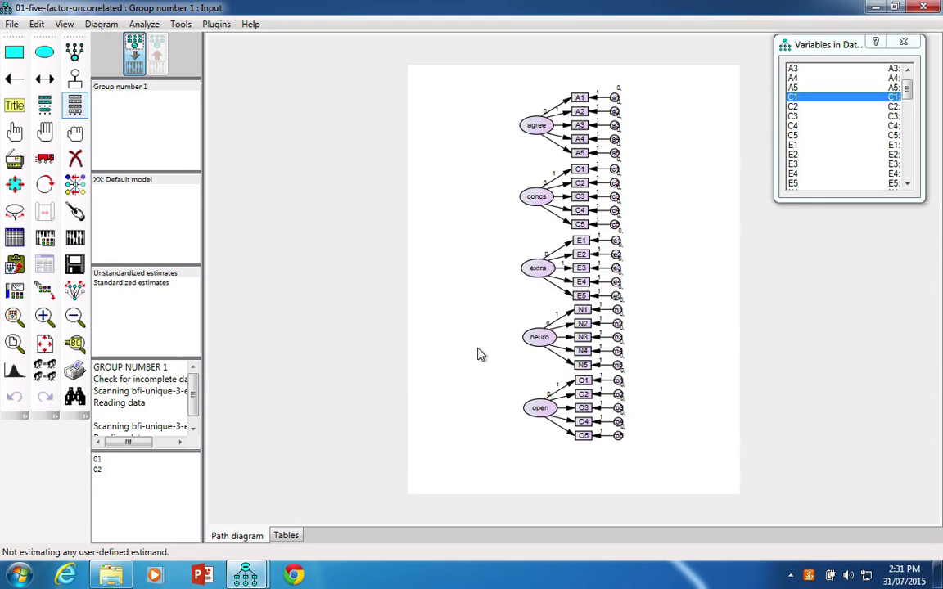
left_click(923, 7)
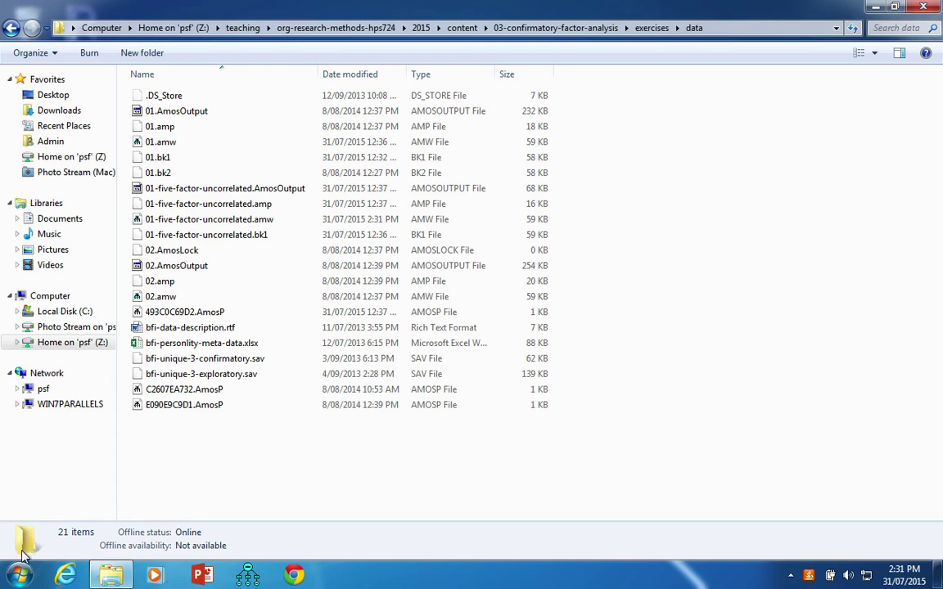
Step: Find Amos Graphics on the computer by searching for "amos" and launch it with an empty project
left_click(20, 576)
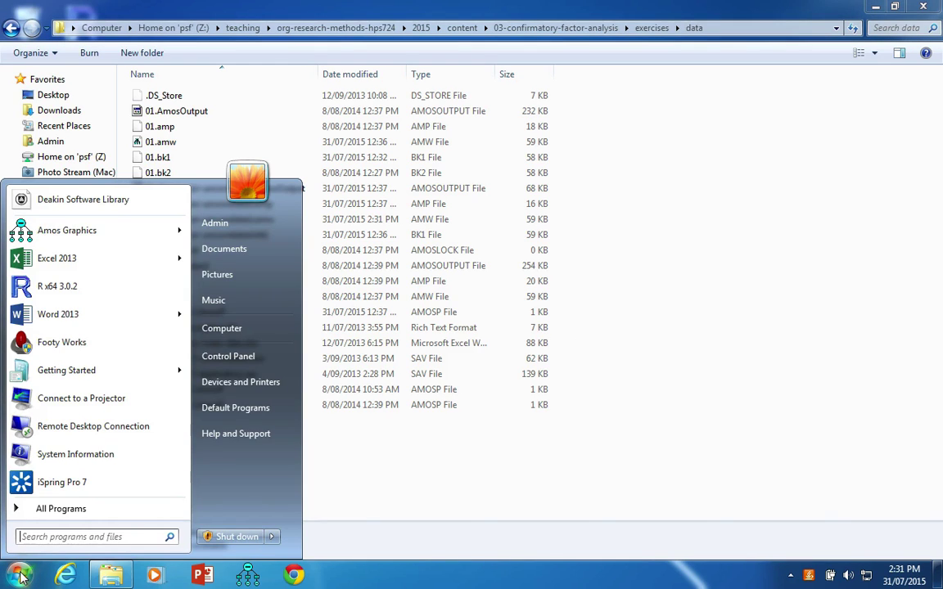
type("amos")
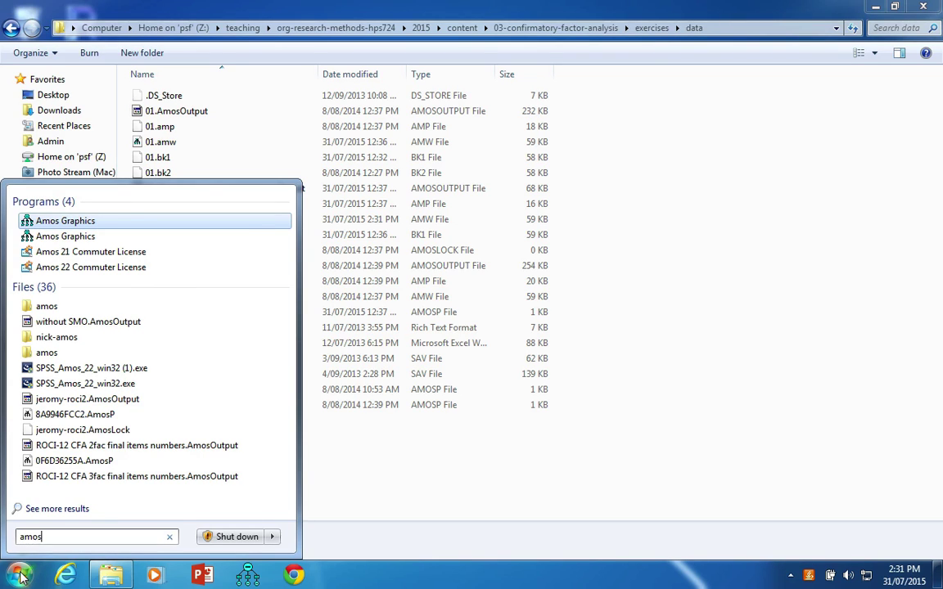
left_click(23, 576)
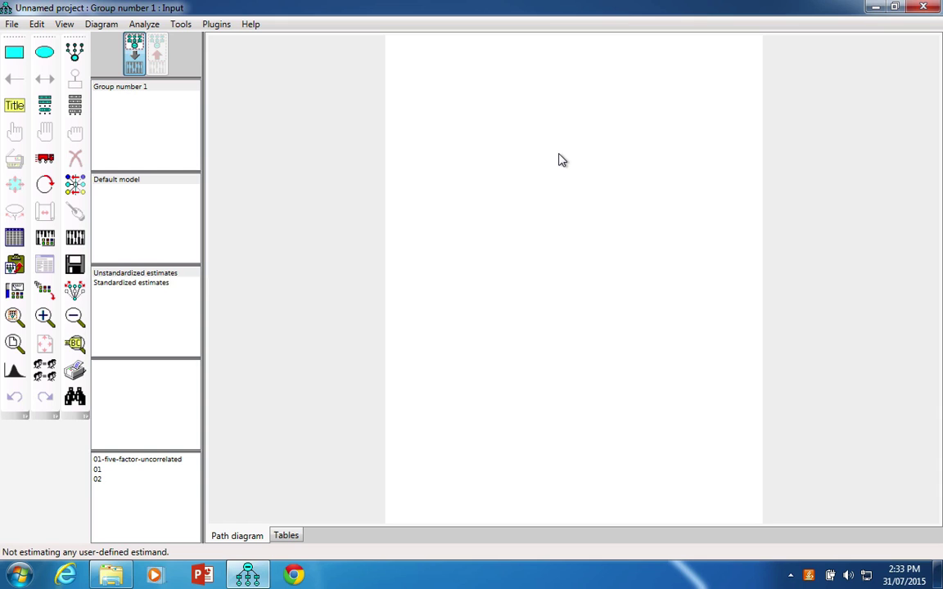
Step: Assign bfi-unique-3-exploratory.sav as the data file for Group number 1
left_click(12, 24)
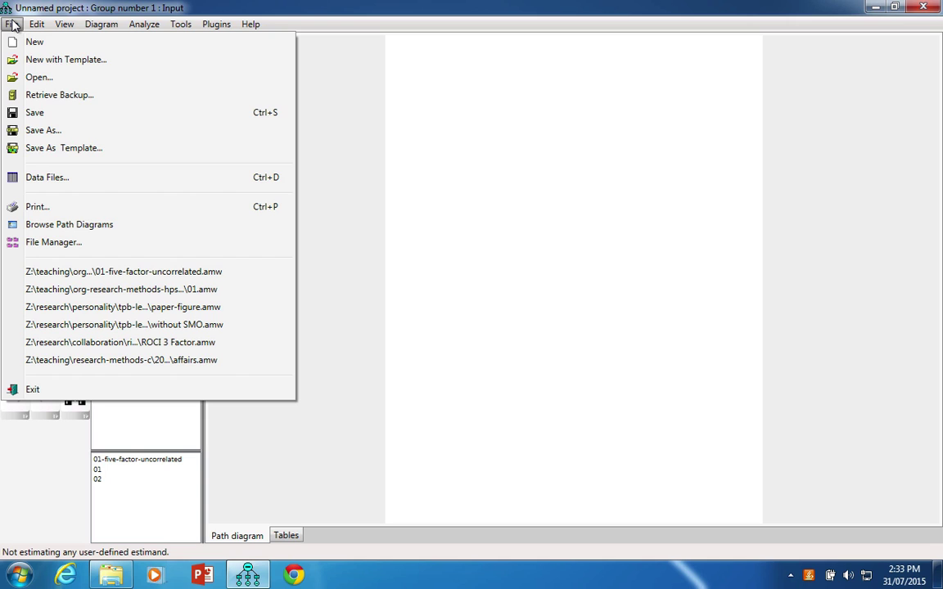
mouse_move(36, 25)
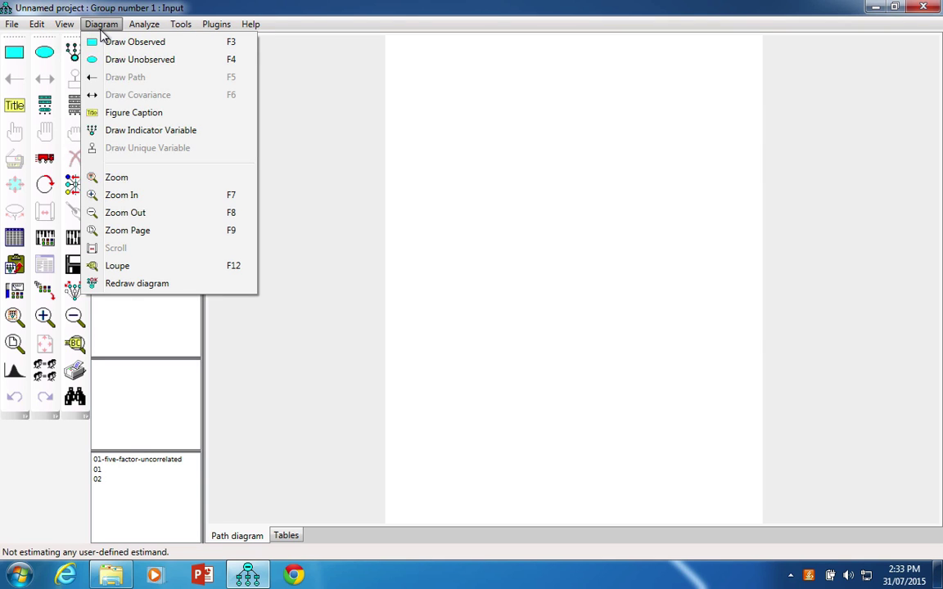
mouse_move(139, 26)
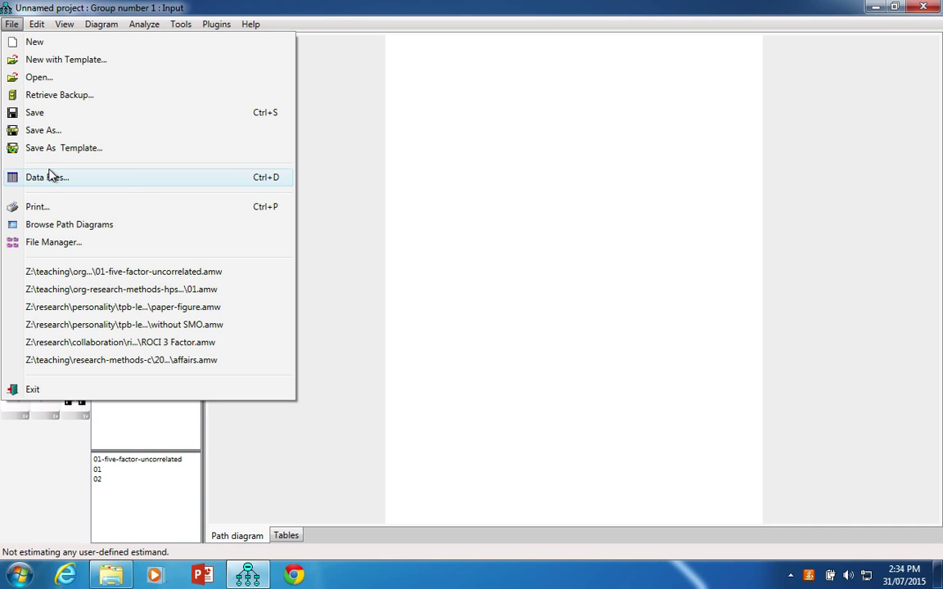
left_click(22, 177)
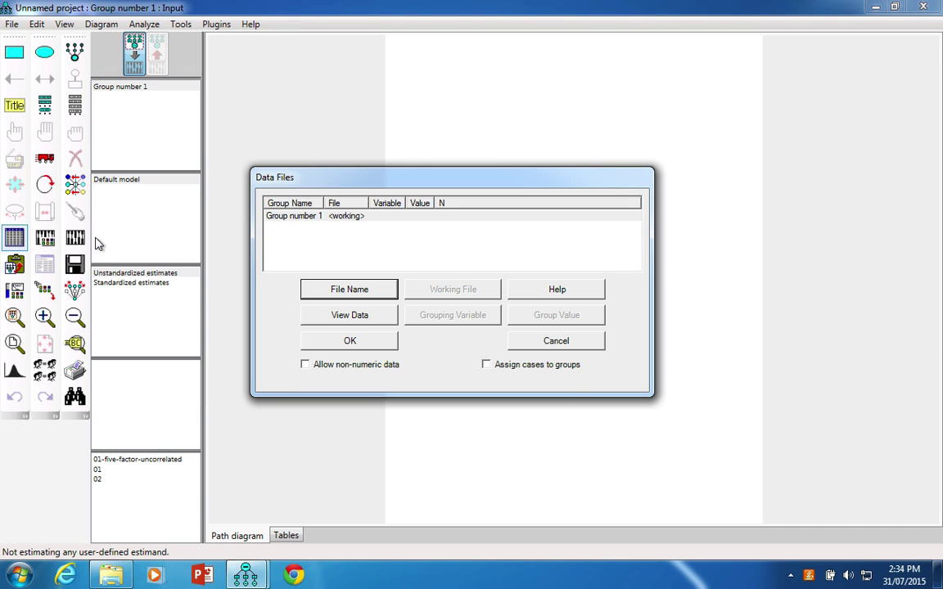
left_click(333, 290)
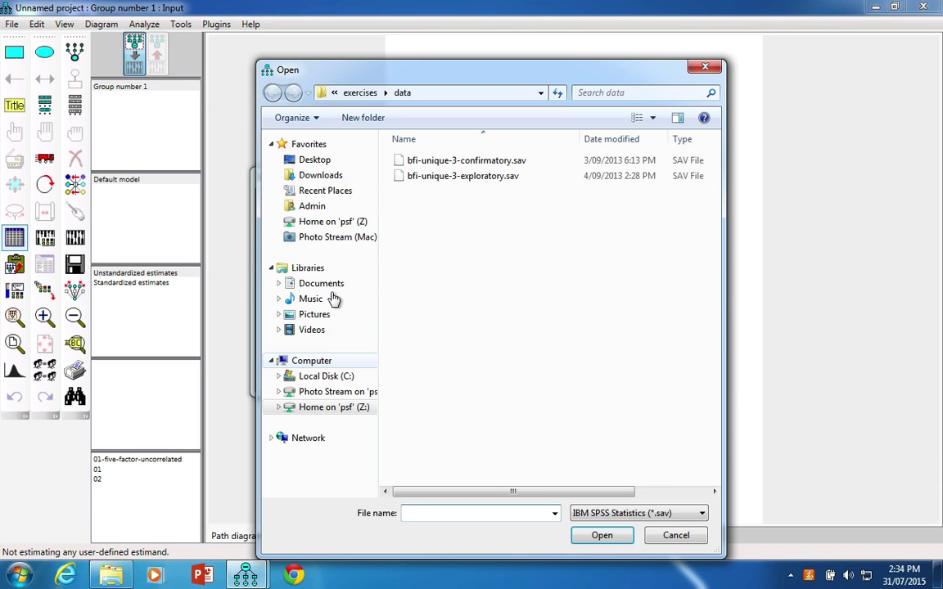
left_click(472, 176)
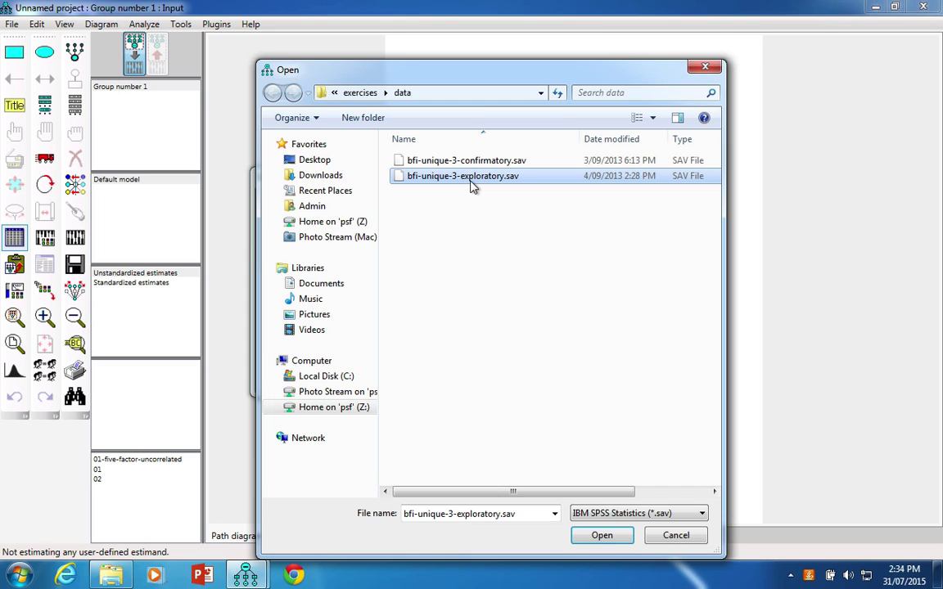
double_click(471, 181)
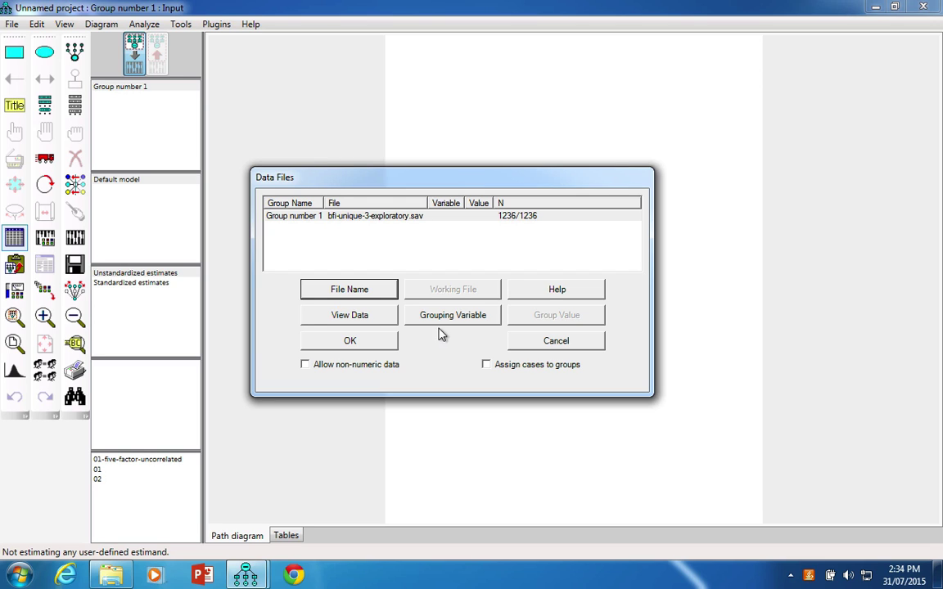
left_click(361, 343)
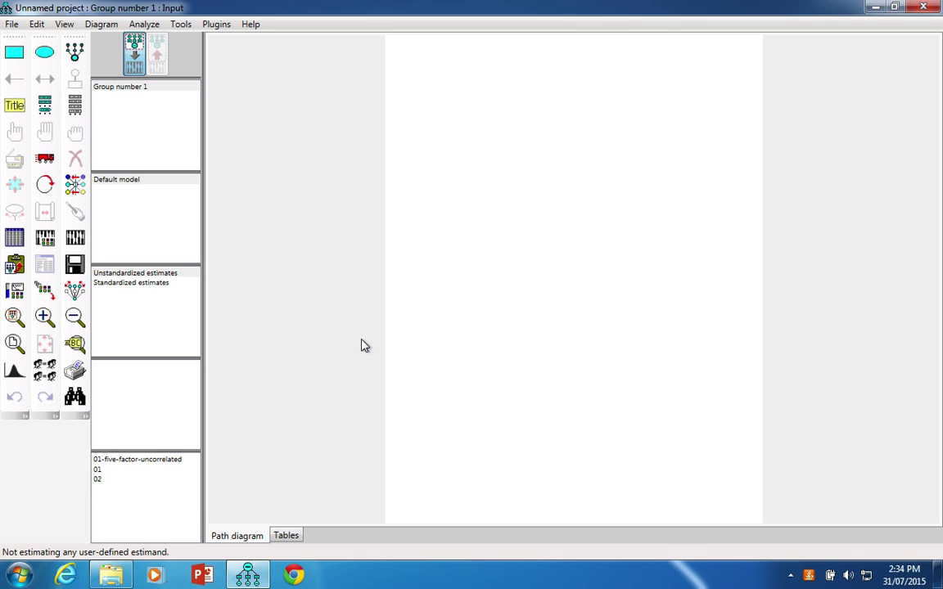
Step: Show the list of variables in the dataset, make it taller to review the items, and place it beside the drawing page
left_click(76, 106)
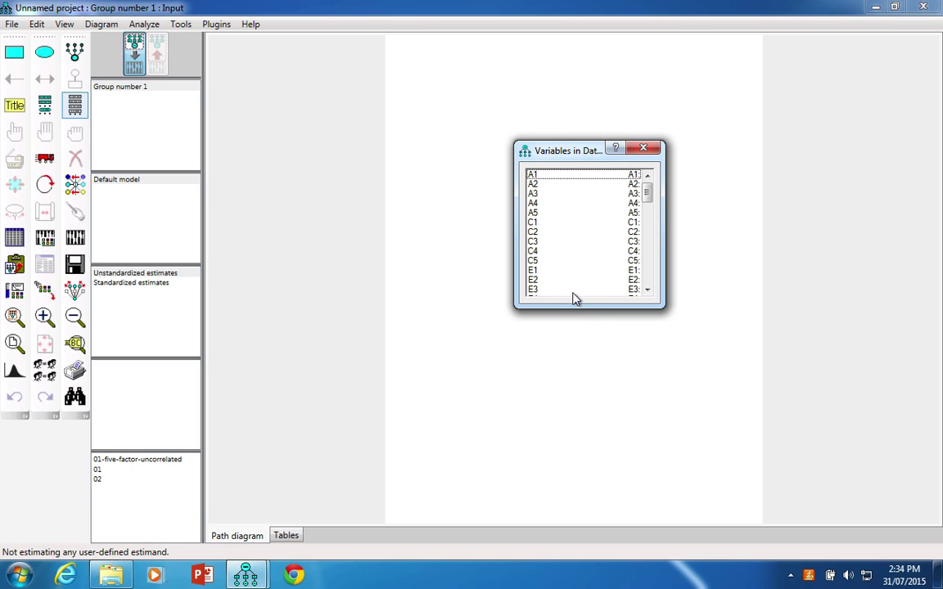
left_click_drag(591, 305, 601, 383)
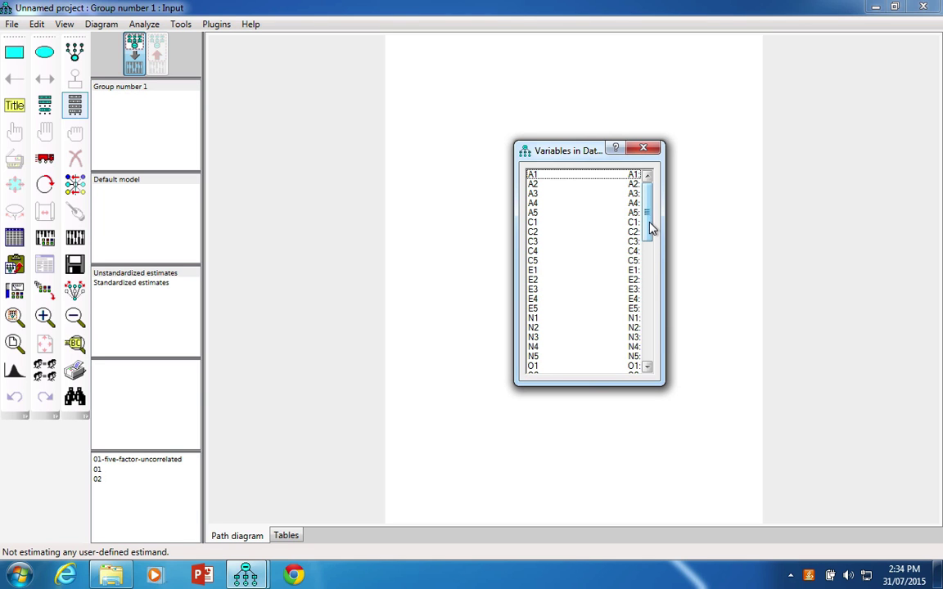
left_click_drag(651, 229, 657, 202)
scroll(571, 322, "down", 1)
scroll(571, 321, "down", 4)
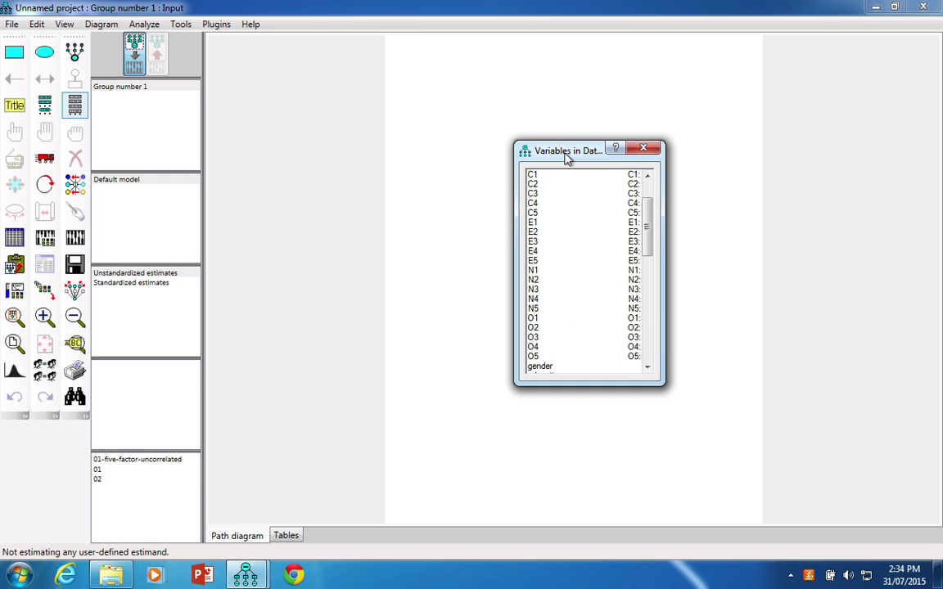
left_click_drag(566, 156, 828, 70)
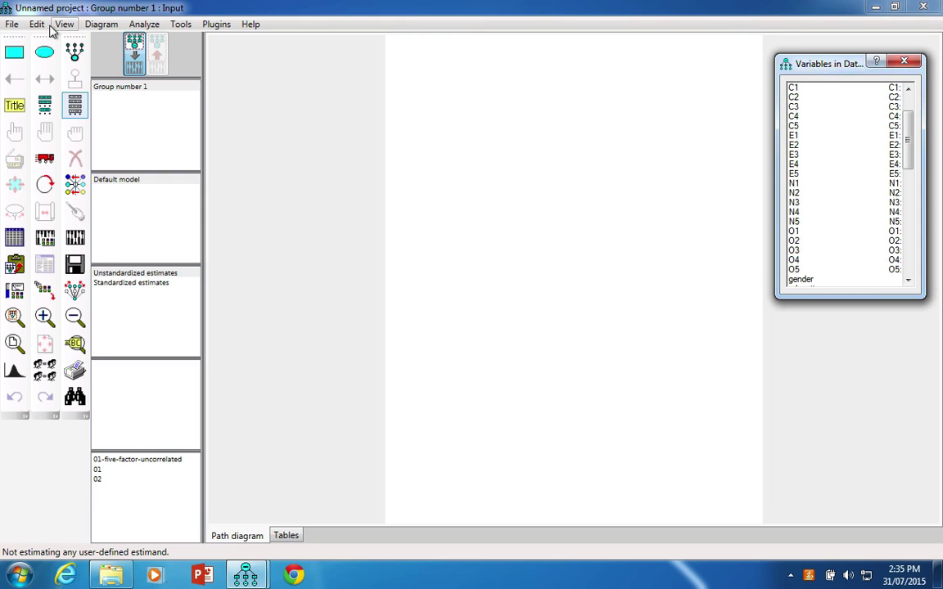
Step: Draw three observed variable rectangles of different sizes on the path diagram, the largest one below the other two
left_click(14, 57)
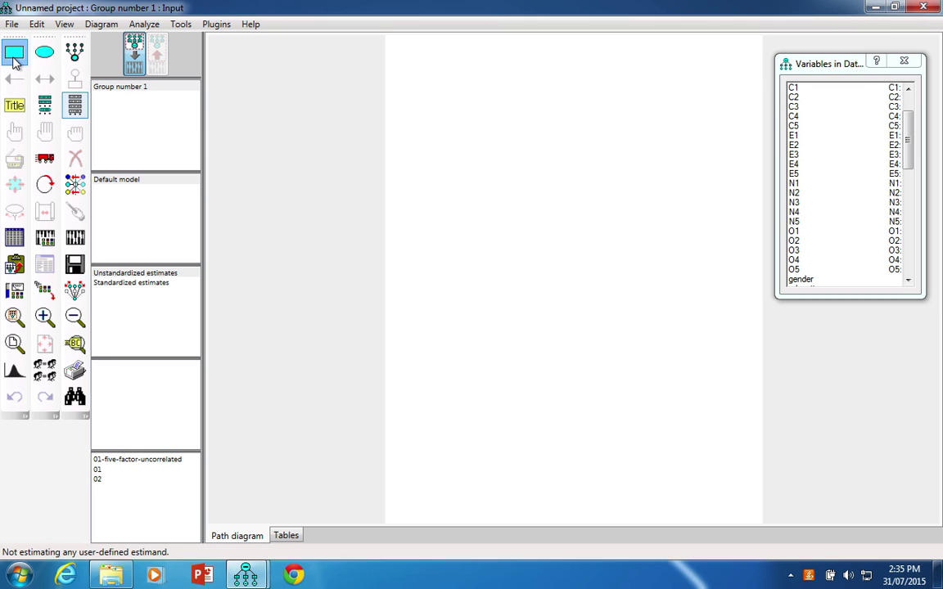
left_click_drag(448, 127, 515, 186)
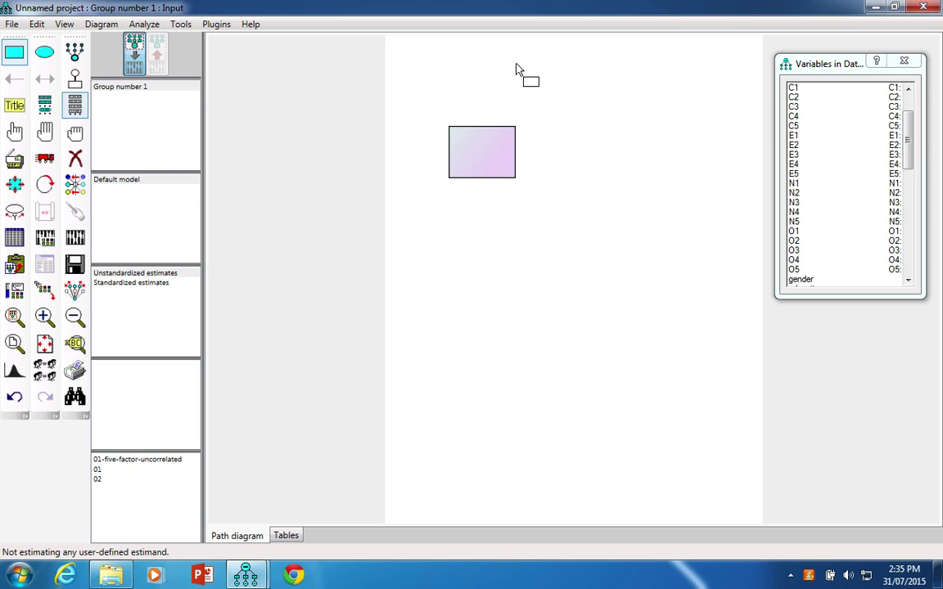
left_click_drag(515, 64, 602, 123)
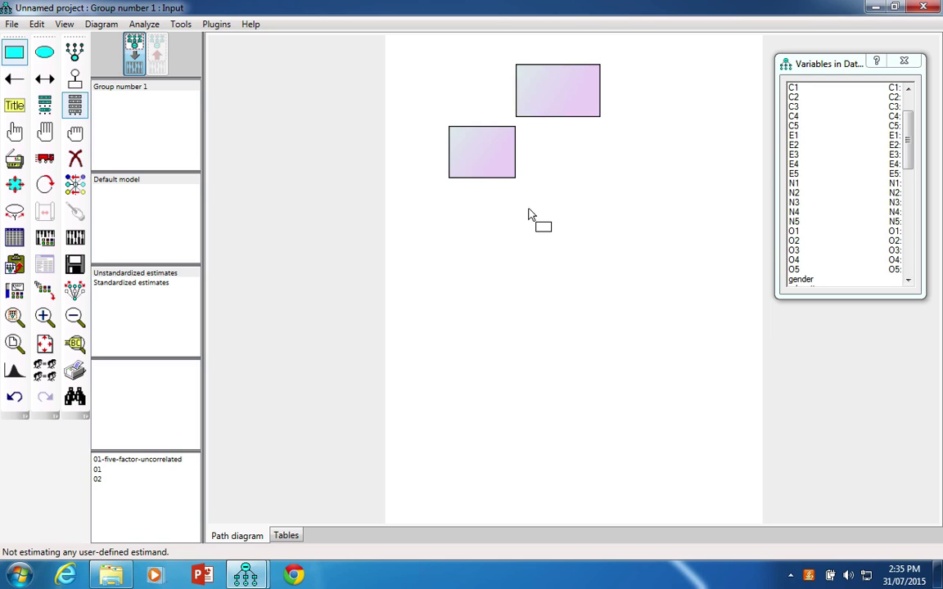
left_click_drag(529, 201, 628, 325)
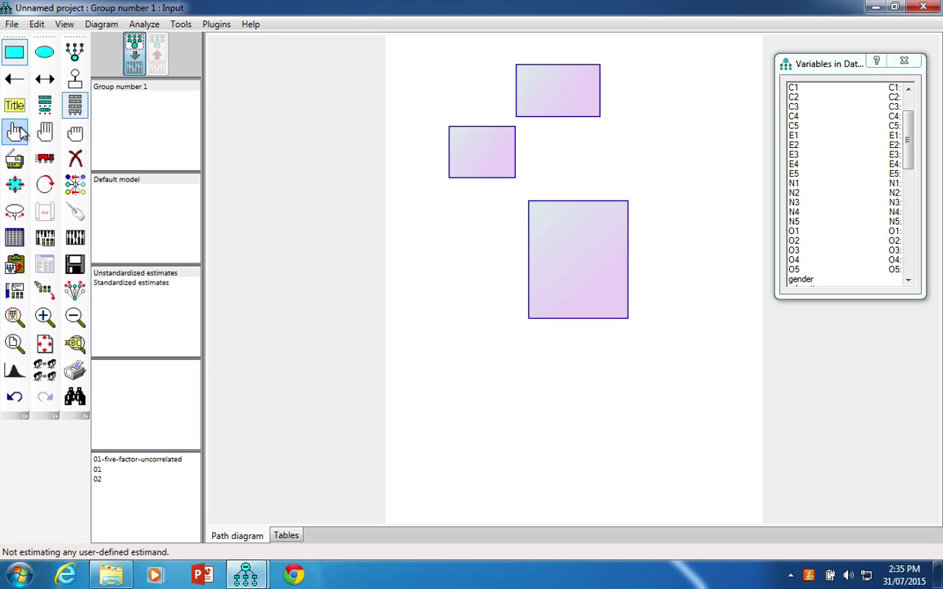
Step: Try single-object selection on the smallest and largest rectangles and clear the selection of all objects
left_click(17, 132)
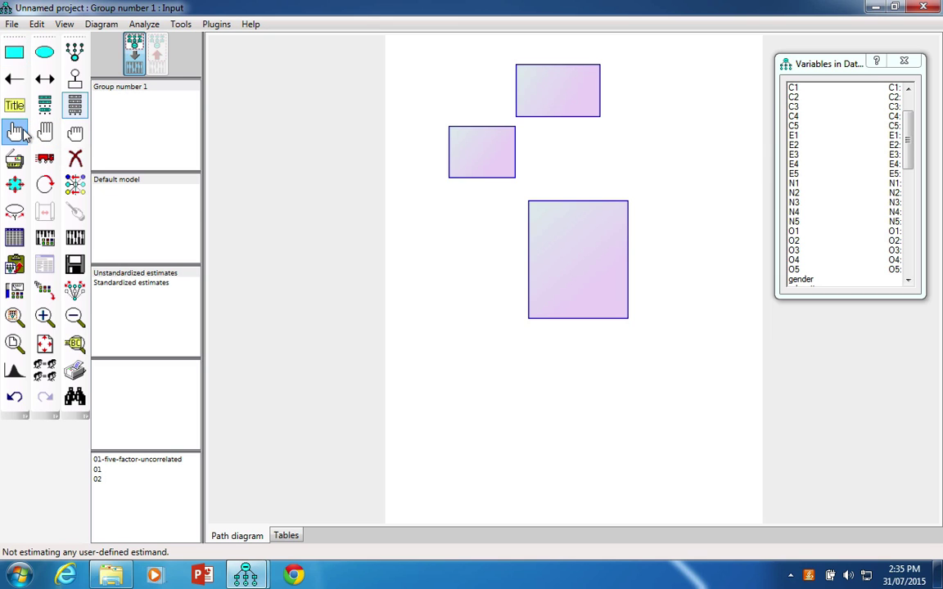
left_click(482, 170)
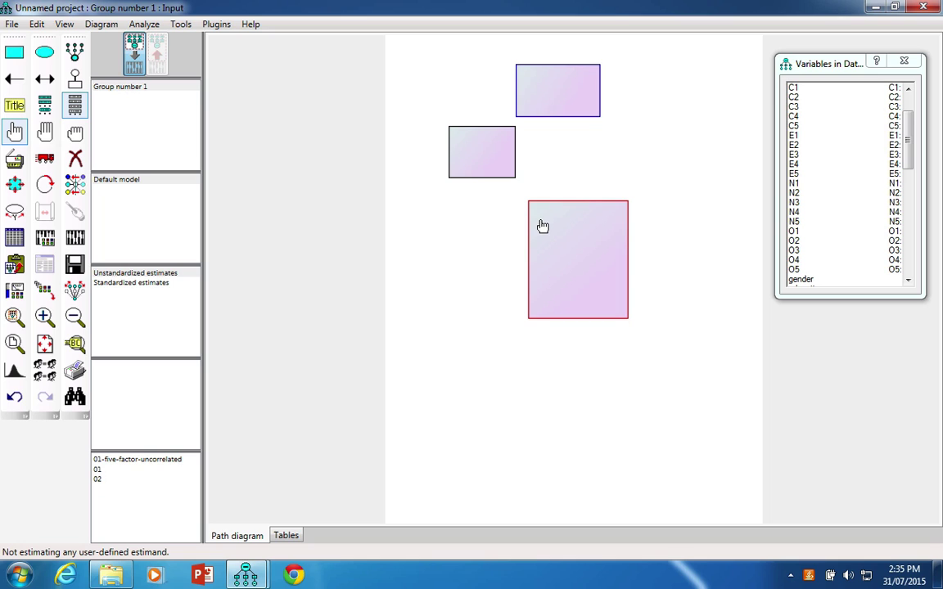
left_click(542, 227)
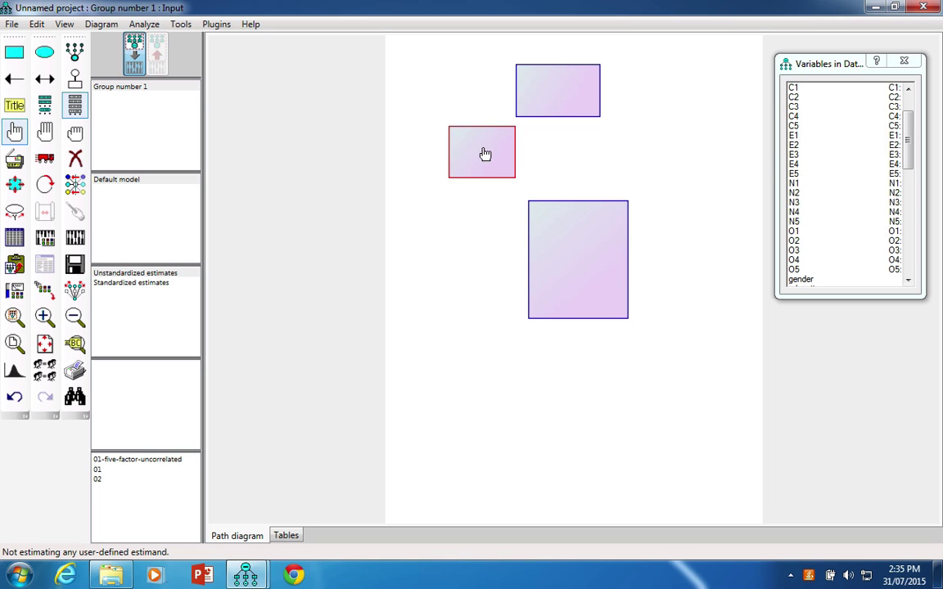
left_click(79, 133)
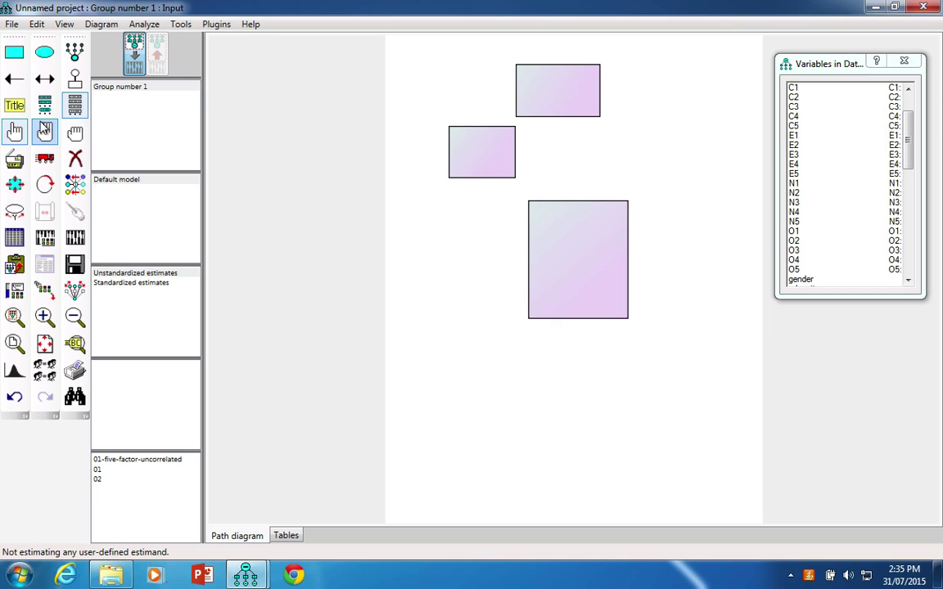
Step: Select all three rectangles on the path diagram and move them together diagonally down and across the page
left_click(45, 134)
left_click(45, 160)
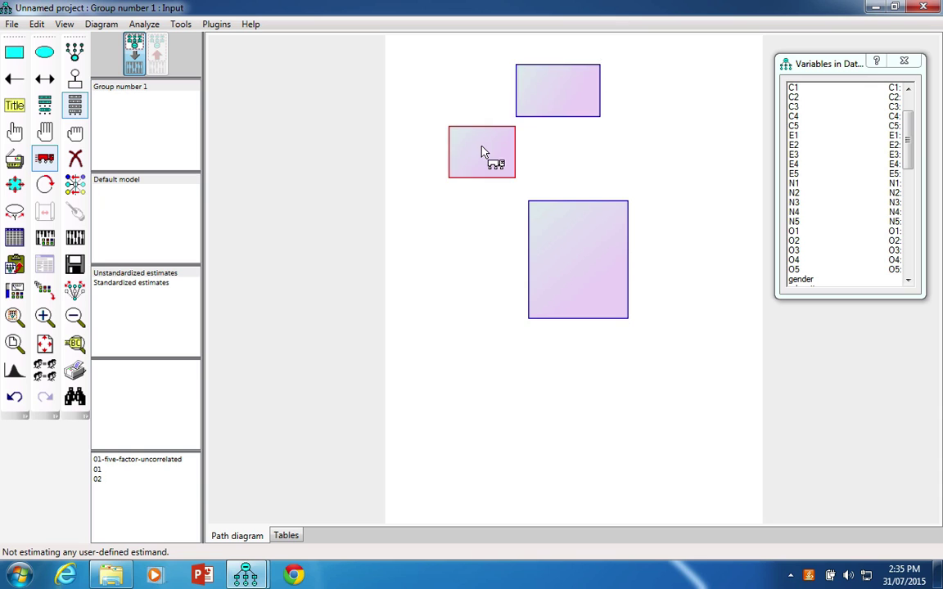
left_click_drag(482, 151, 570, 191)
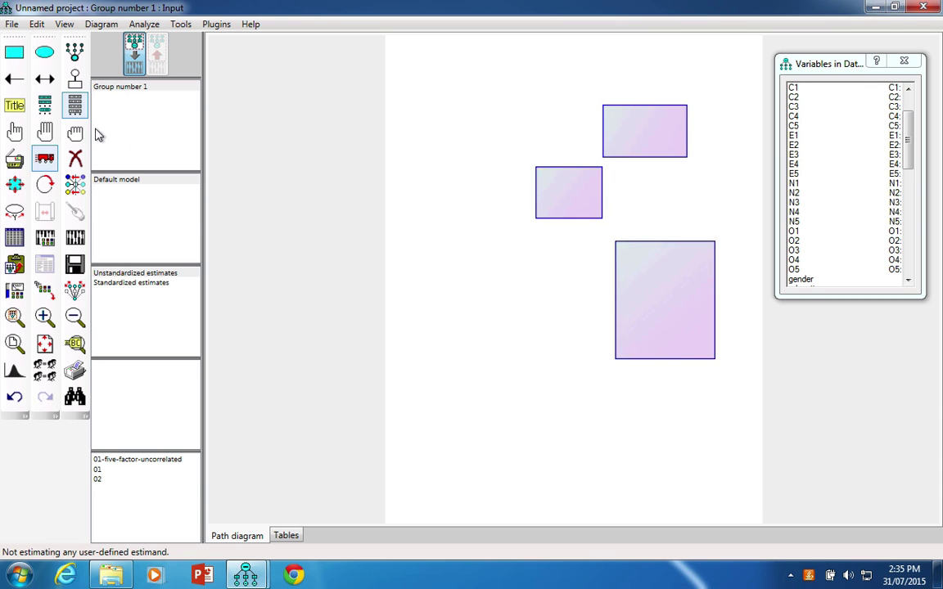
Step: Select only the smallest rectangle and move it slightly away from the other two
left_click(14, 132)
left_click(558, 200)
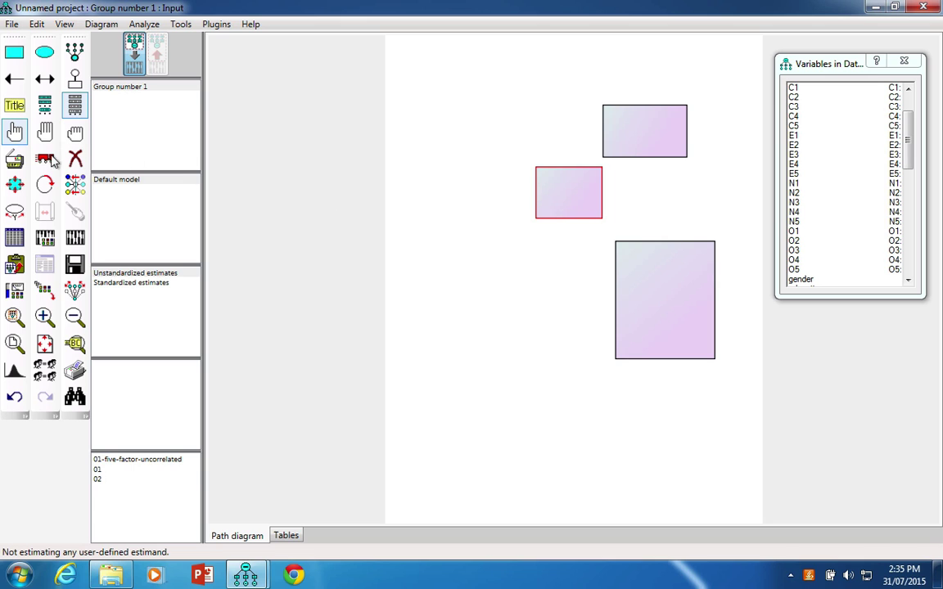
left_click(46, 155)
mouse_move(573, 196)
left_mouse_down()
mouse_move(524, 176)
mouse_move(562, 193)
left_mouse_up()
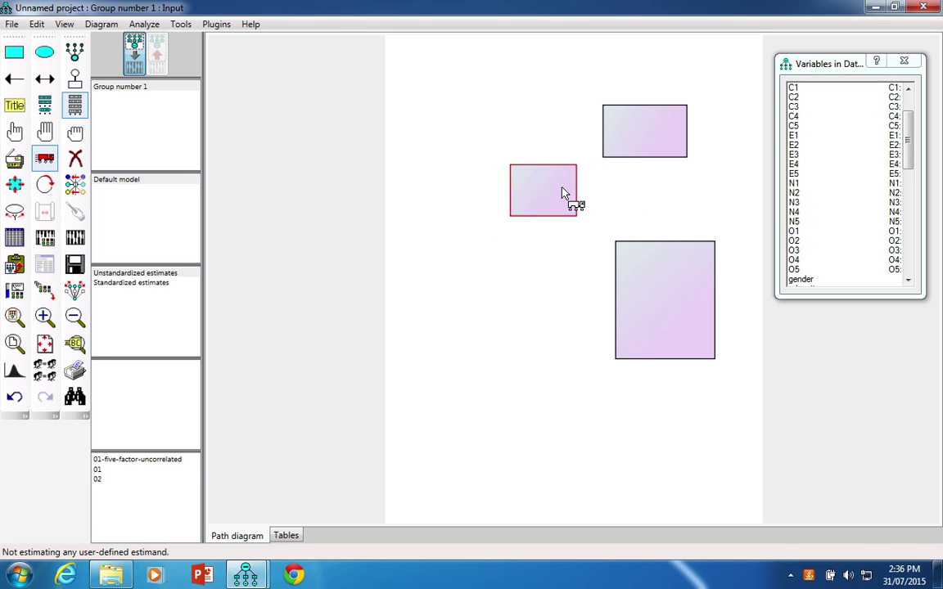
Step: Duplicate the smallest rectangle below itself, then duplicate all four selected rectangles together further down the page
left_click(15, 163)
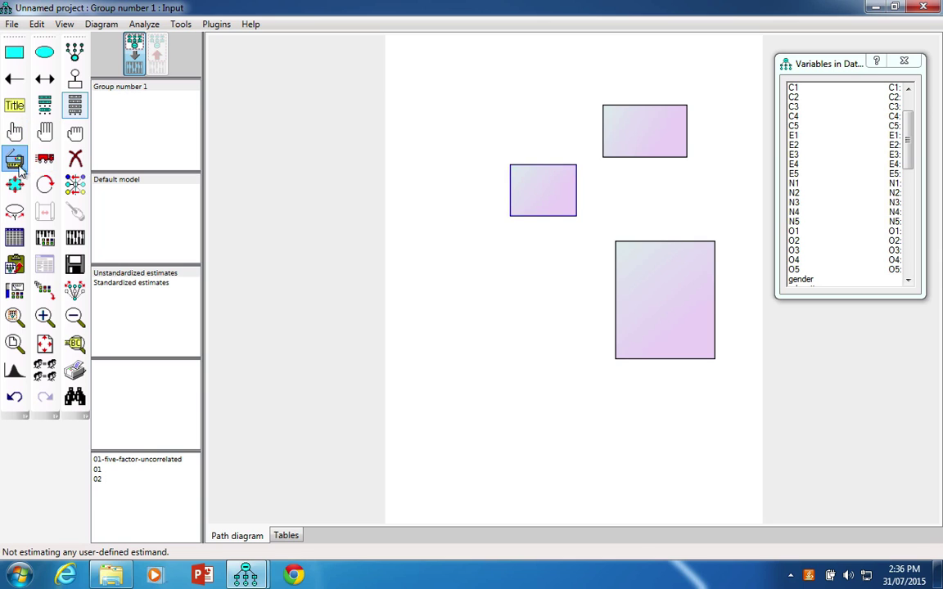
left_click_drag(548, 199, 532, 326)
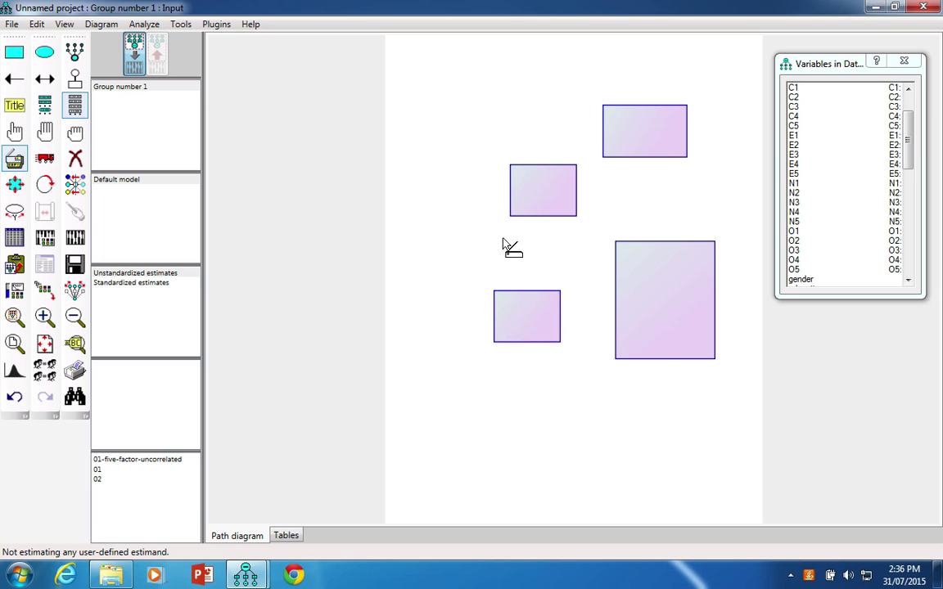
right_click(511, 287)
left_click(504, 309)
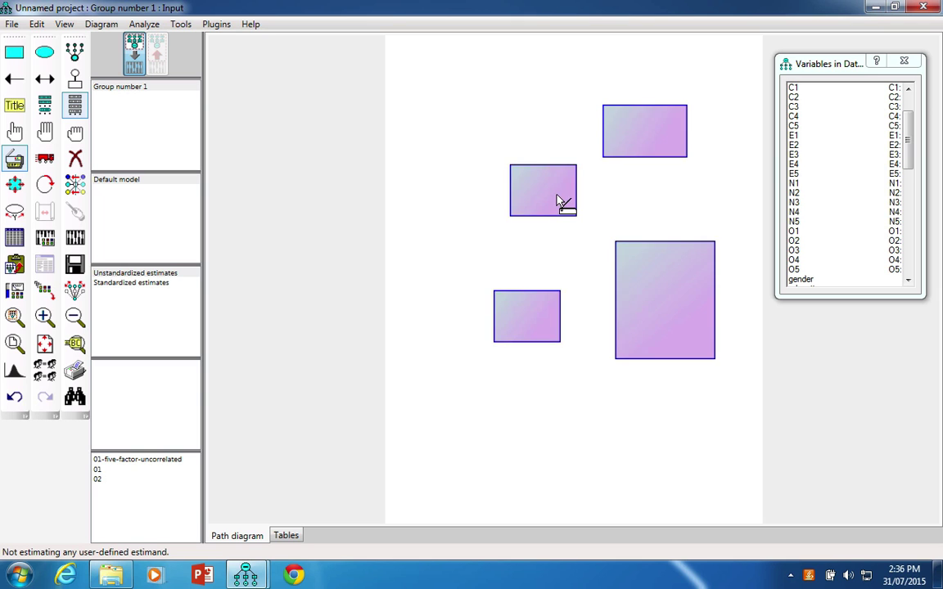
left_click_drag(561, 201, 552, 325)
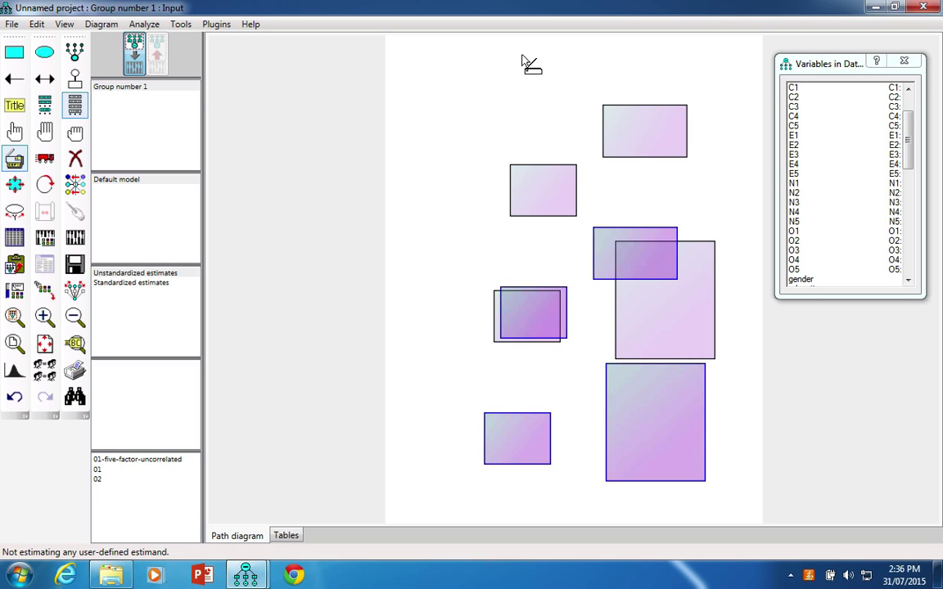
Step: Erase every rectangle from the path diagram, closing any object properties opened by accident
left_click(69, 164)
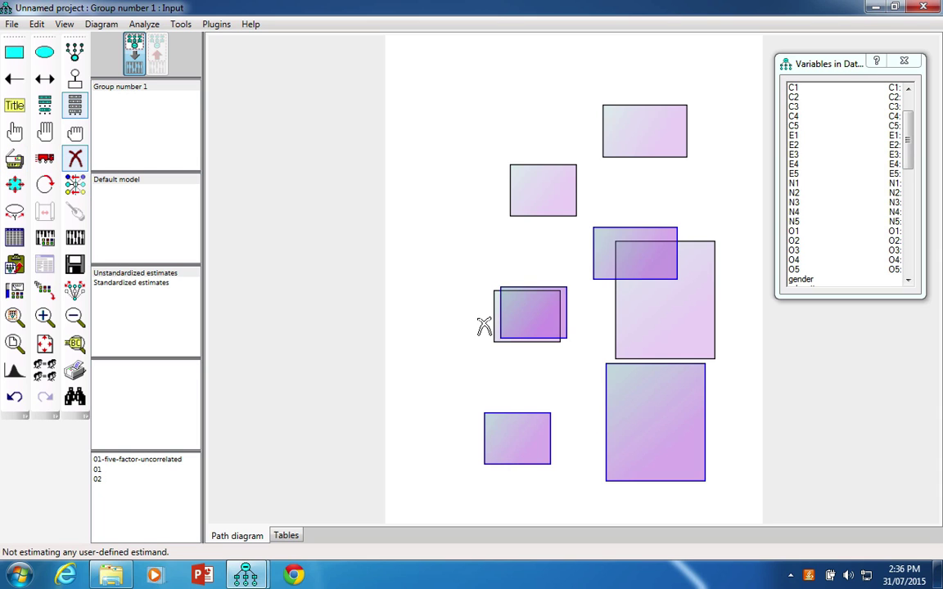
double_click(524, 319)
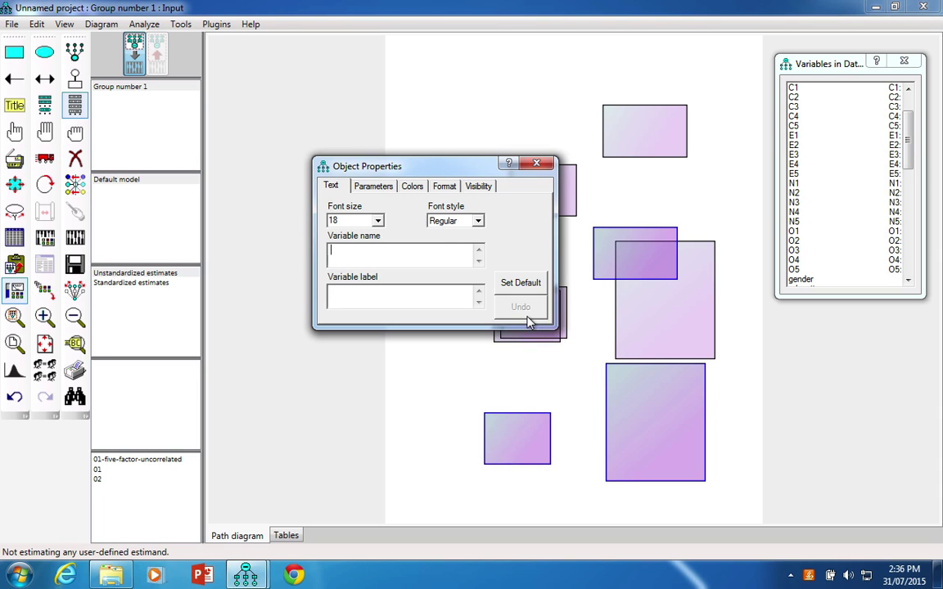
left_click(537, 164)
left_click(74, 158)
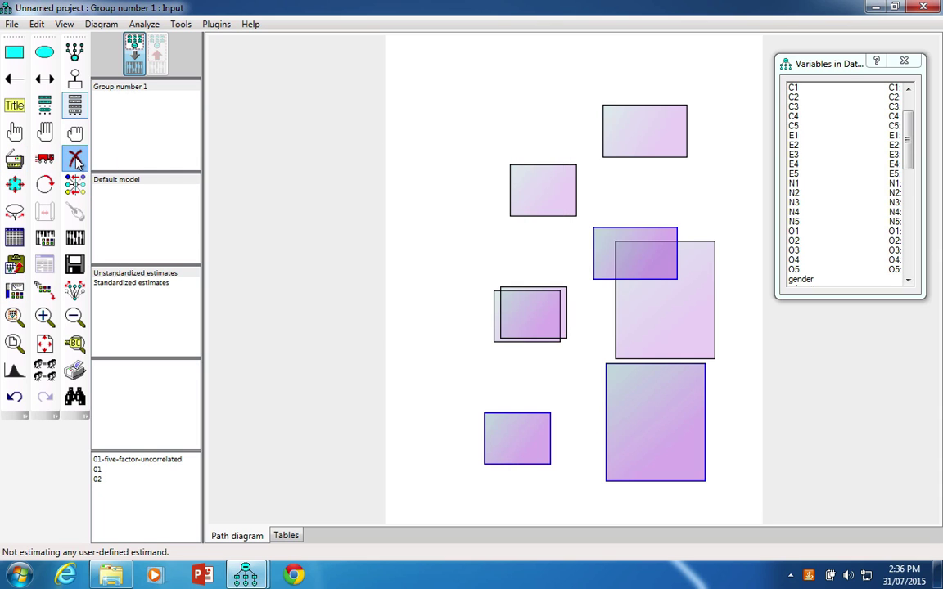
left_click(671, 315)
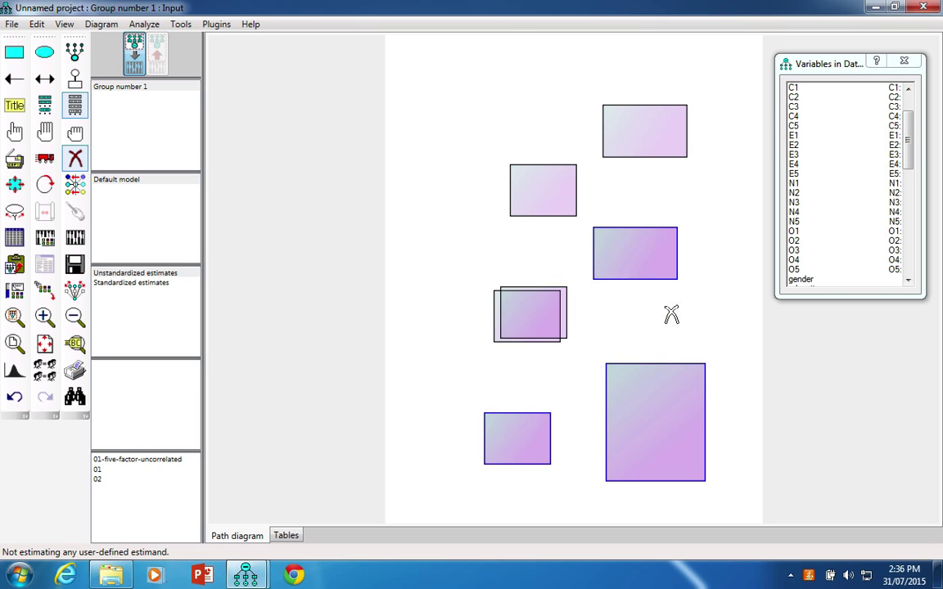
left_click(568, 205)
left_click(688, 141)
left_click(614, 249)
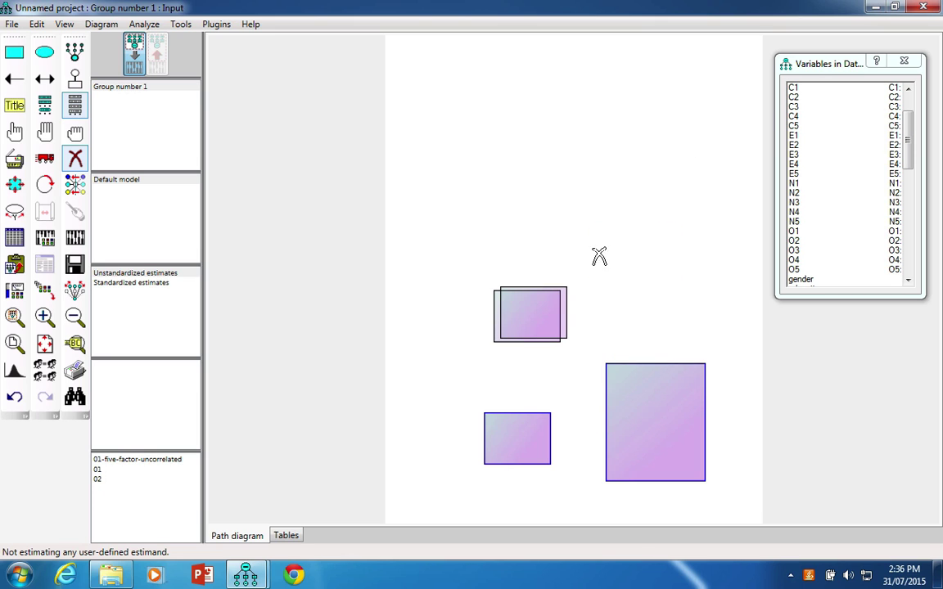
left_click(515, 319)
double_click(521, 327)
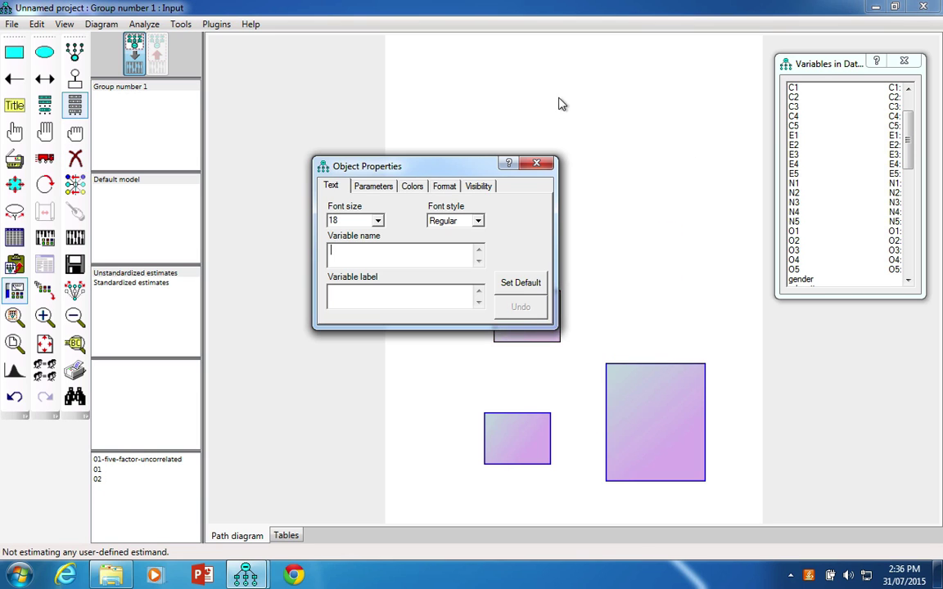
left_click(541, 163)
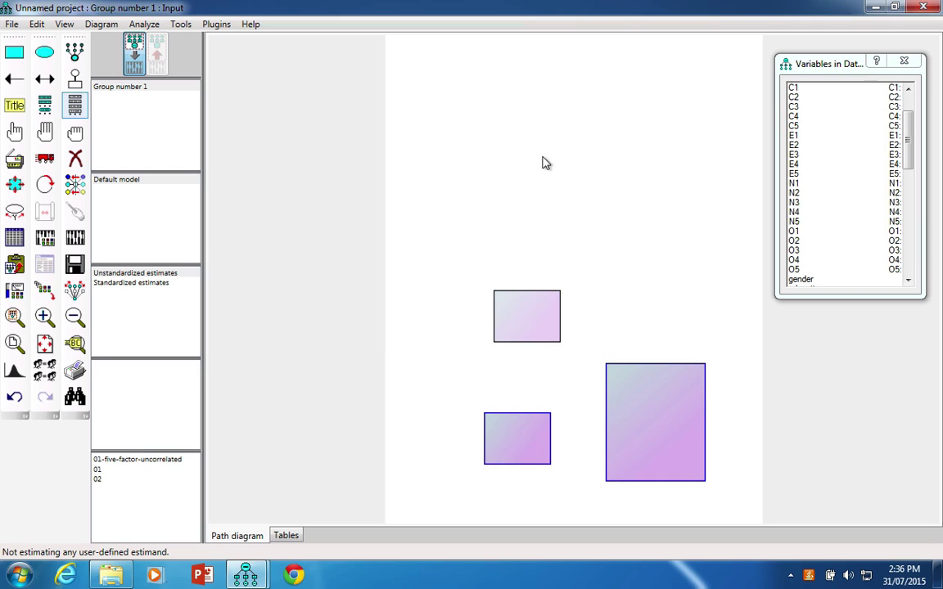
left_click(75, 158)
left_click(523, 316)
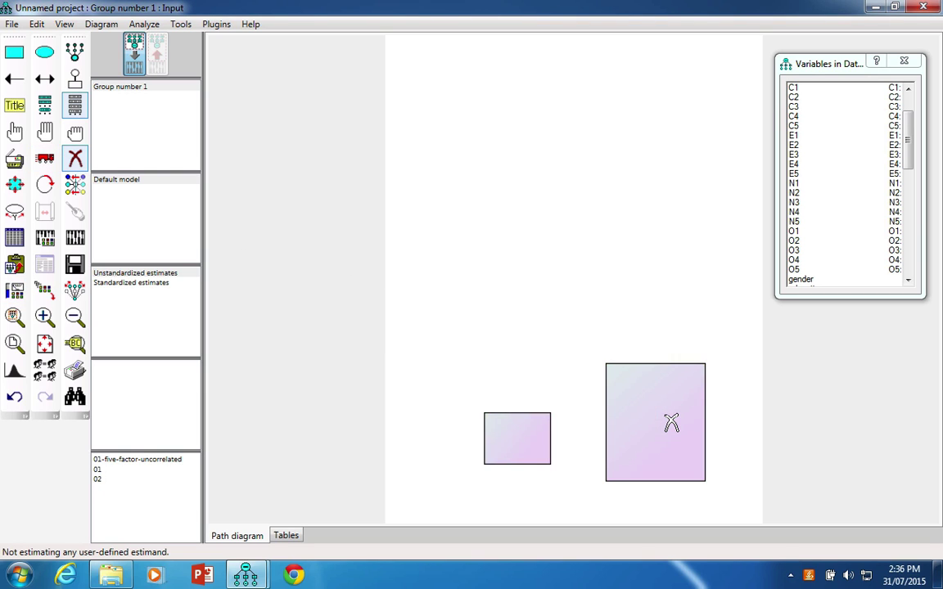
left_click(511, 438)
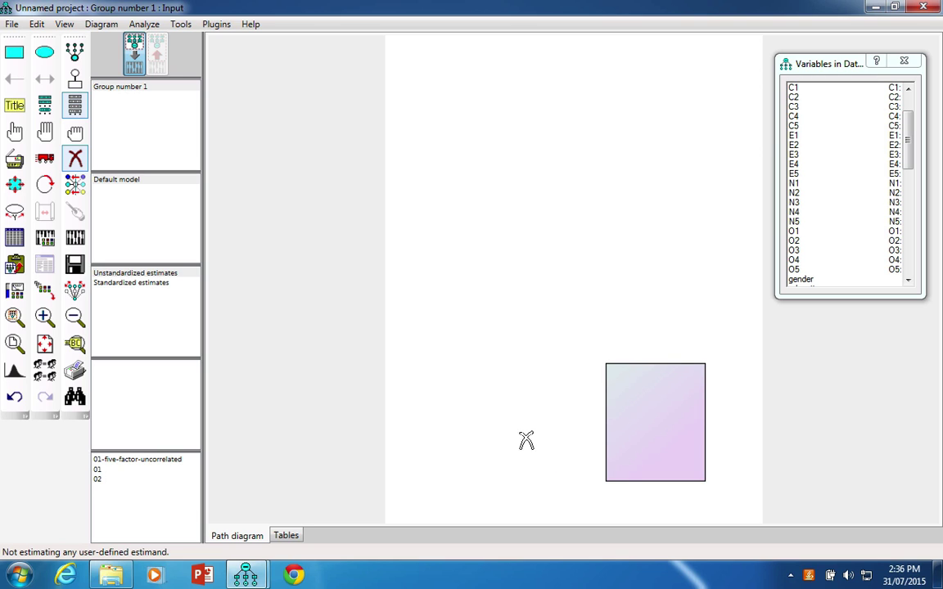
left_click(619, 410)
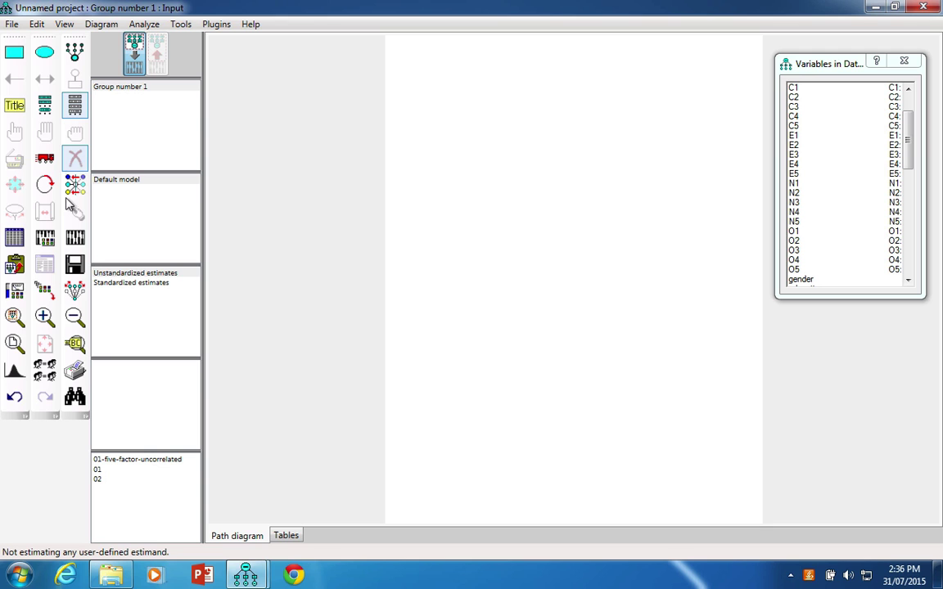
Step: Switch to the confirmatory-factor-analysis.ppt slides, examine the prototypical diagram of a latent factor with three indicators, and return to Amos
left_click(22, 56)
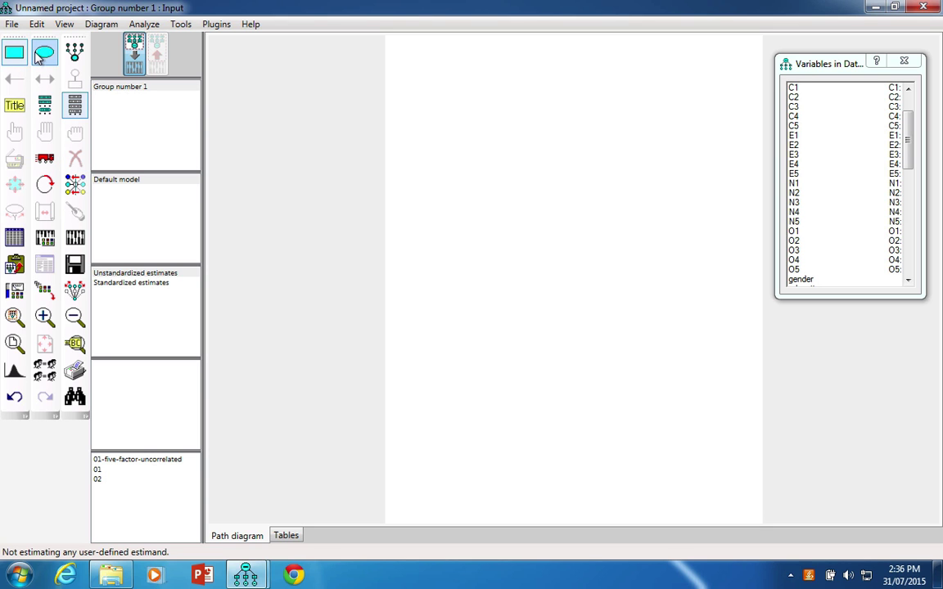
left_click(41, 58)
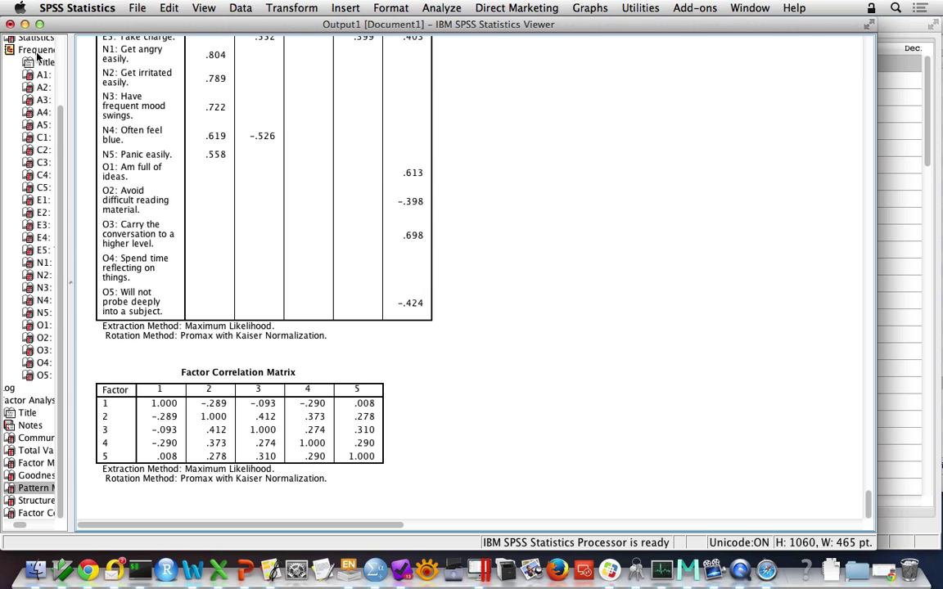
left_click(242, 571)
scroll(288, 254, "up", 5)
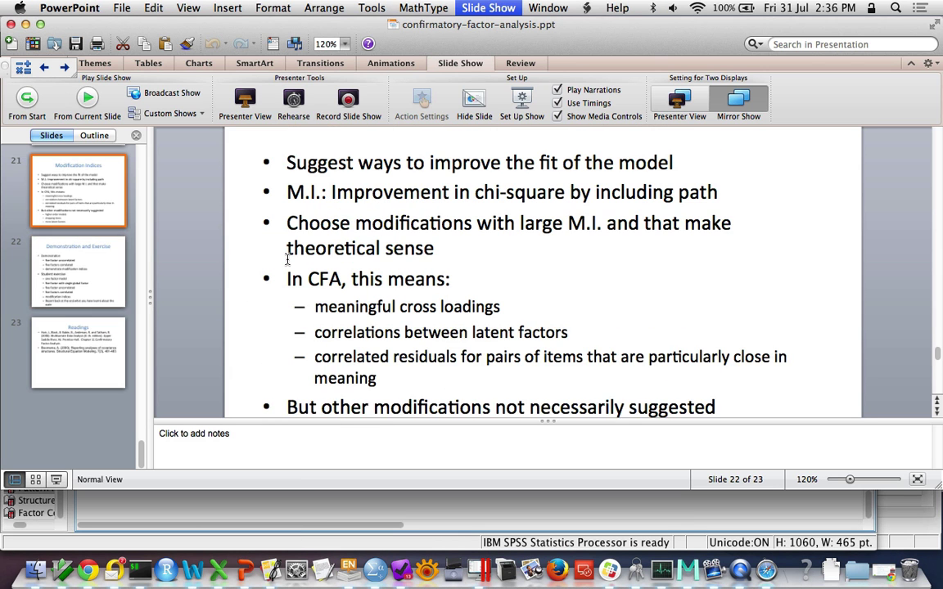
scroll(99, 174, "up", 10)
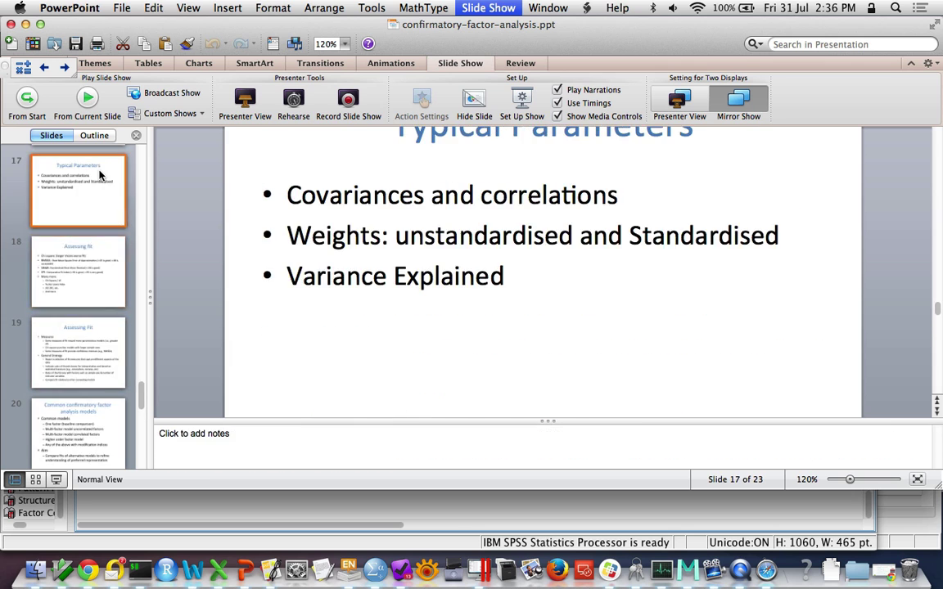
scroll(99, 175, "up", 3)
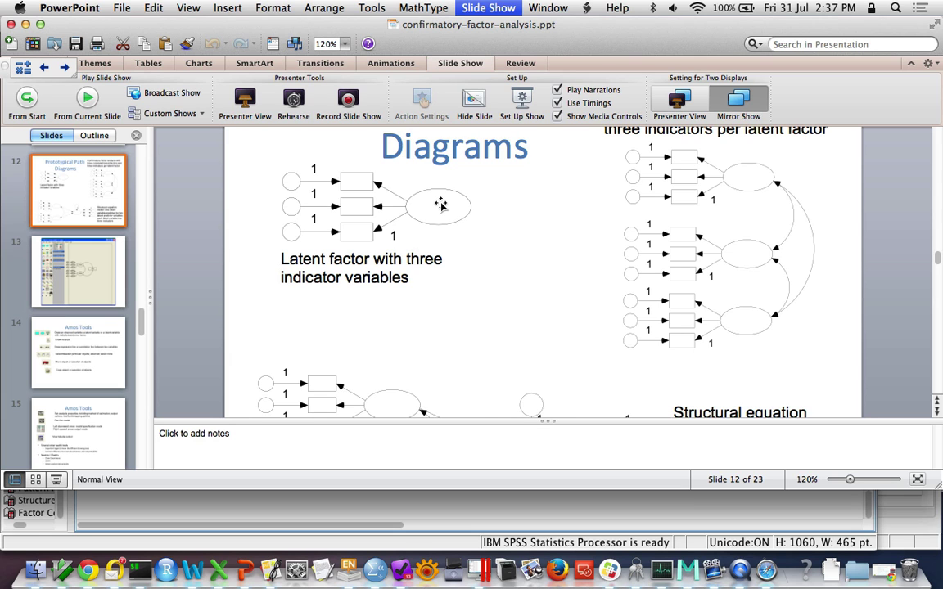
key("ctrl+Right")
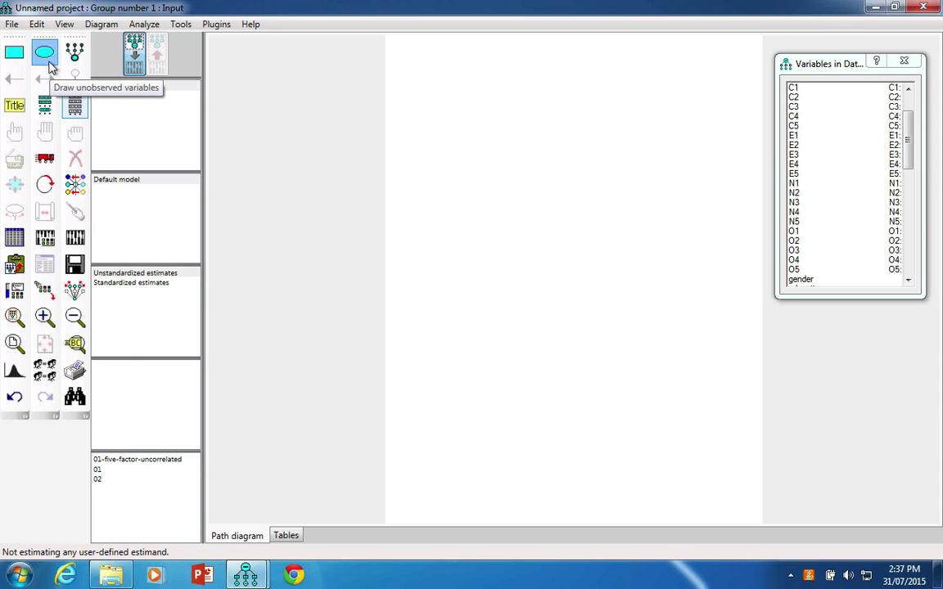
Step: Draw one unobserved variable ellipse and three observed variable rectangles stacked vertically beside it
left_click(48, 64)
left_click_drag(484, 125, 533, 156)
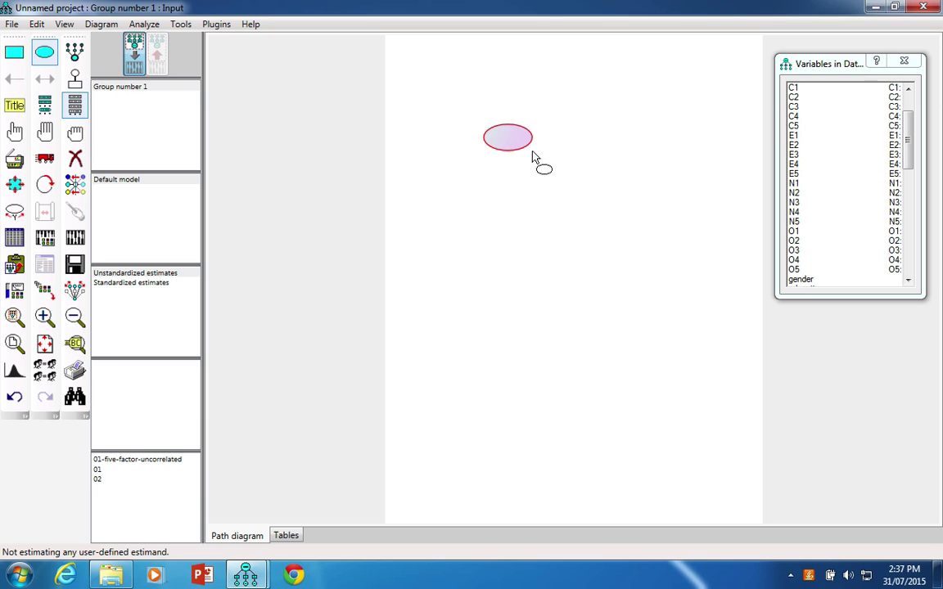
left_click(14, 52)
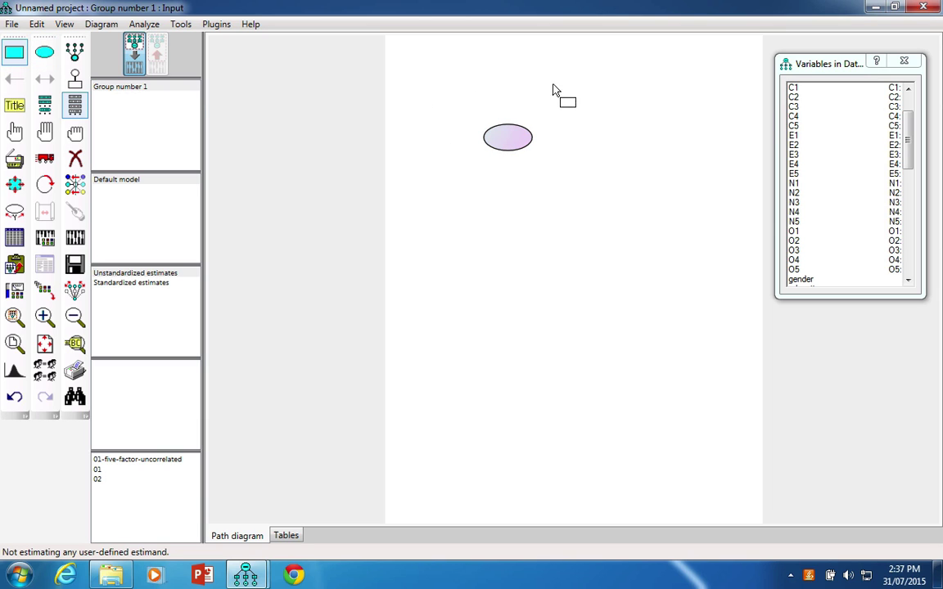
mouse_move(549, 85)
left_mouse_down()
mouse_move(627, 121)
mouse_move(617, 109)
left_mouse_up()
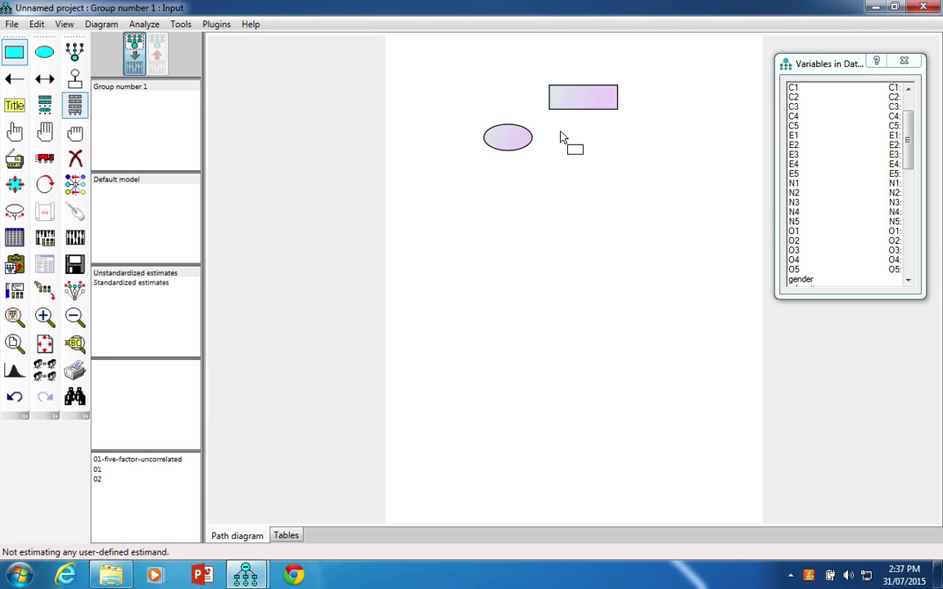
left_click_drag(550, 128, 628, 150)
left_click_drag(554, 164, 644, 194)
Step: Draw single-headed paths from the latent variable ellipse to each of the three observed variable rectangles
left_click(13, 78)
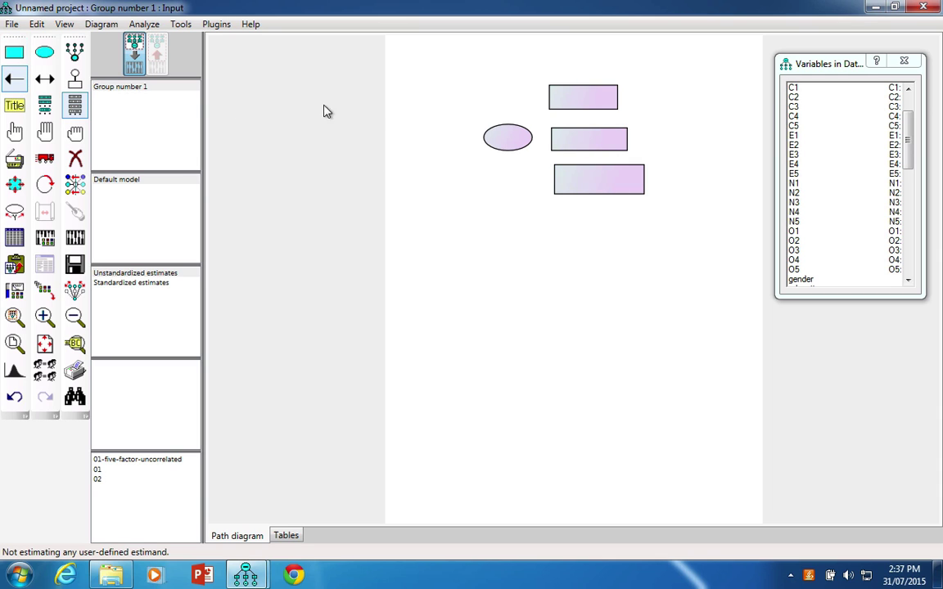
right_click(553, 95)
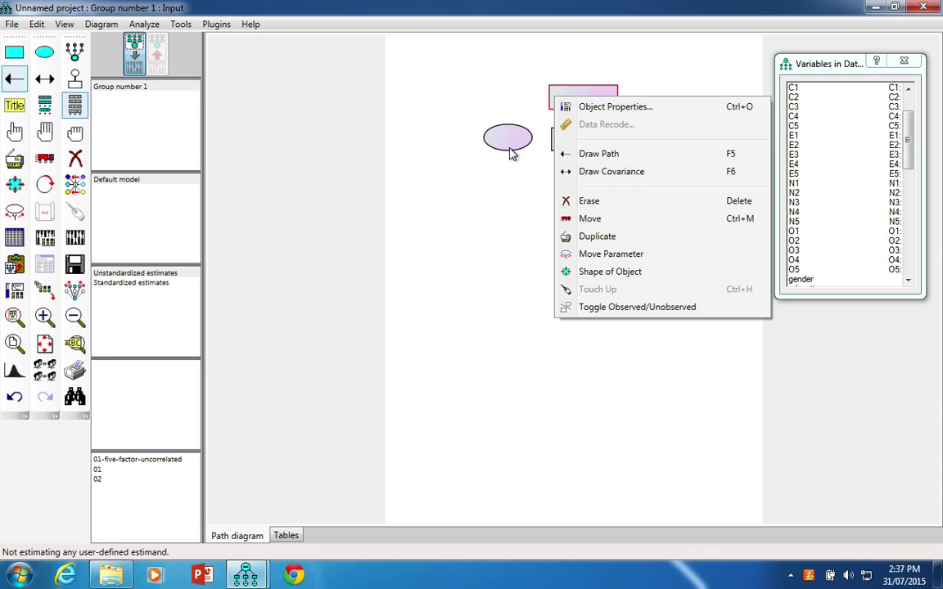
left_click(14, 78)
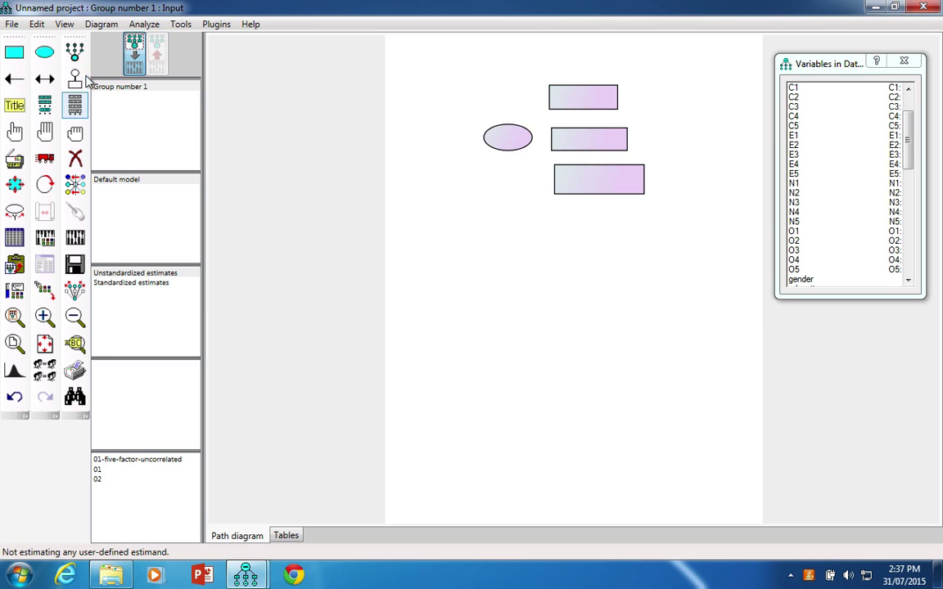
left_click(22, 78)
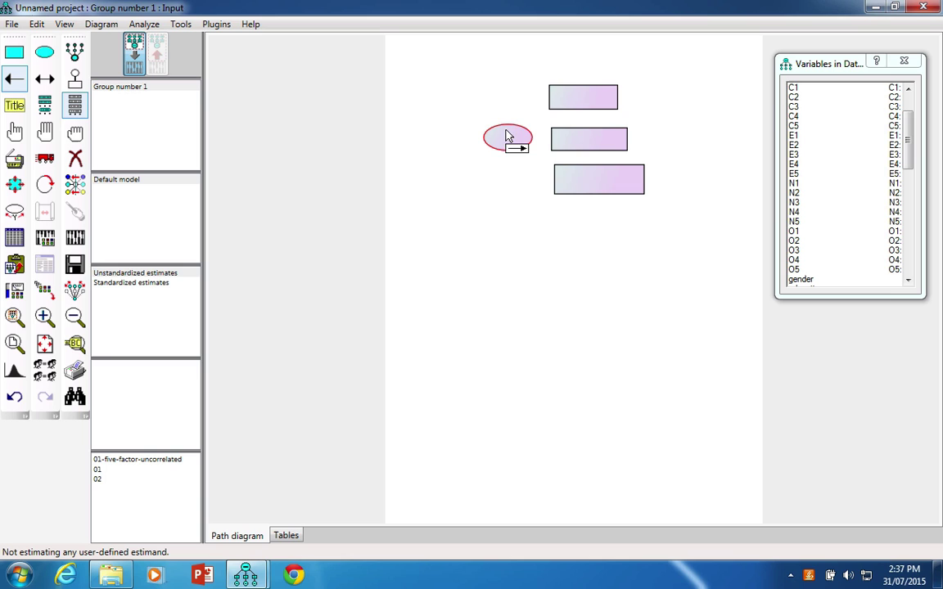
left_click_drag(510, 138, 562, 97)
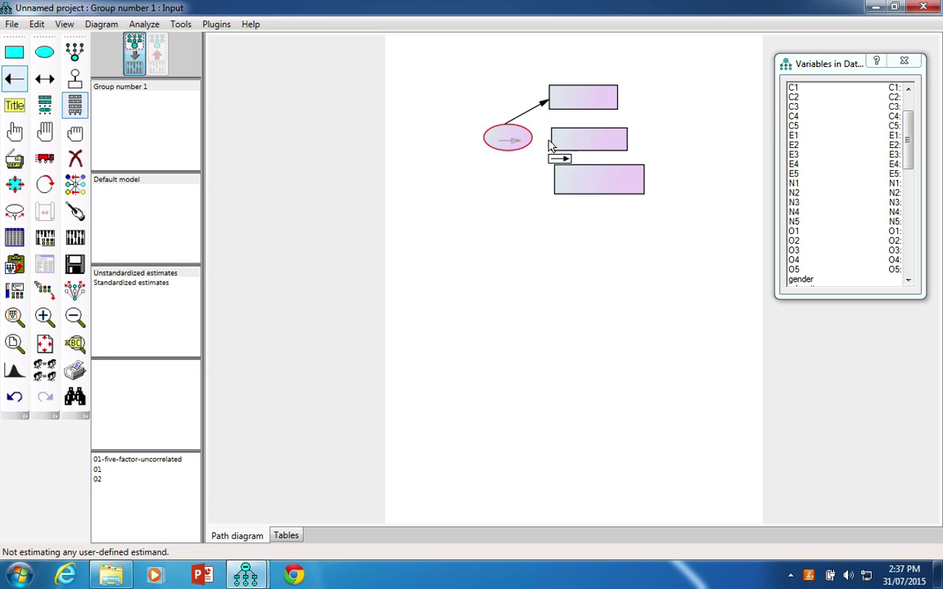
left_click_drag(504, 139, 593, 195)
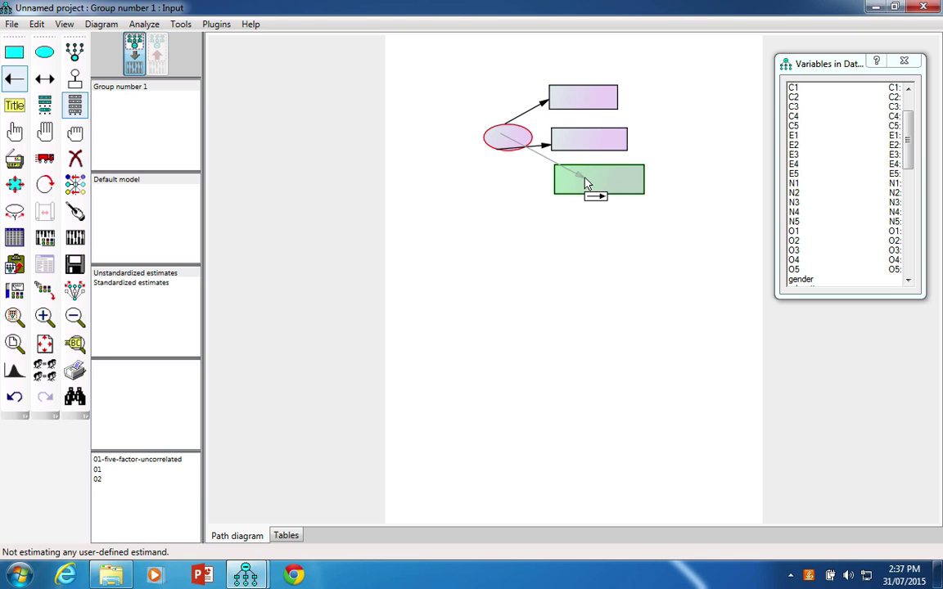
Step: Add a unique variable to each of the three observed variable rectangles and touch up the latent variable ellipse's path arrows
left_click(75, 78)
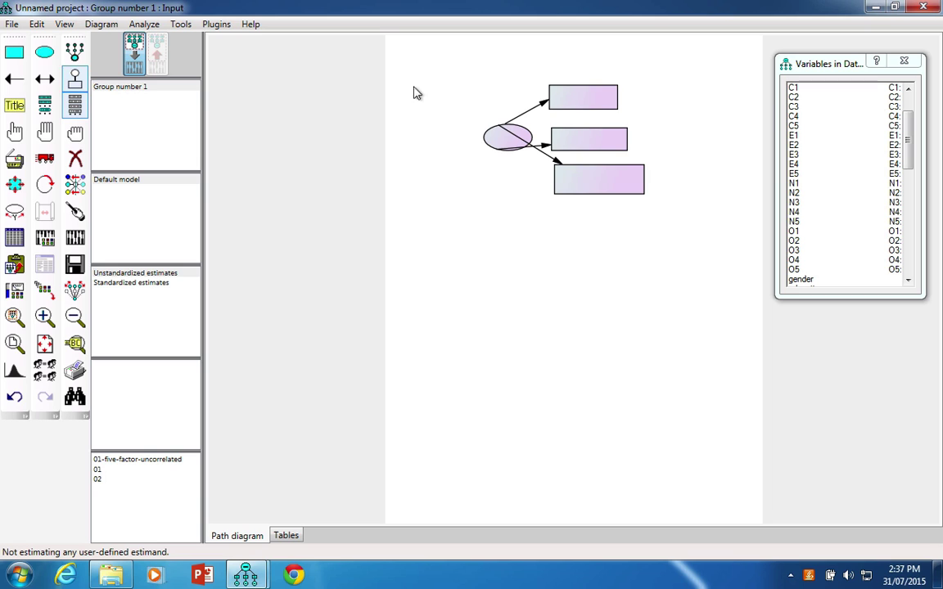
right_click(556, 99)
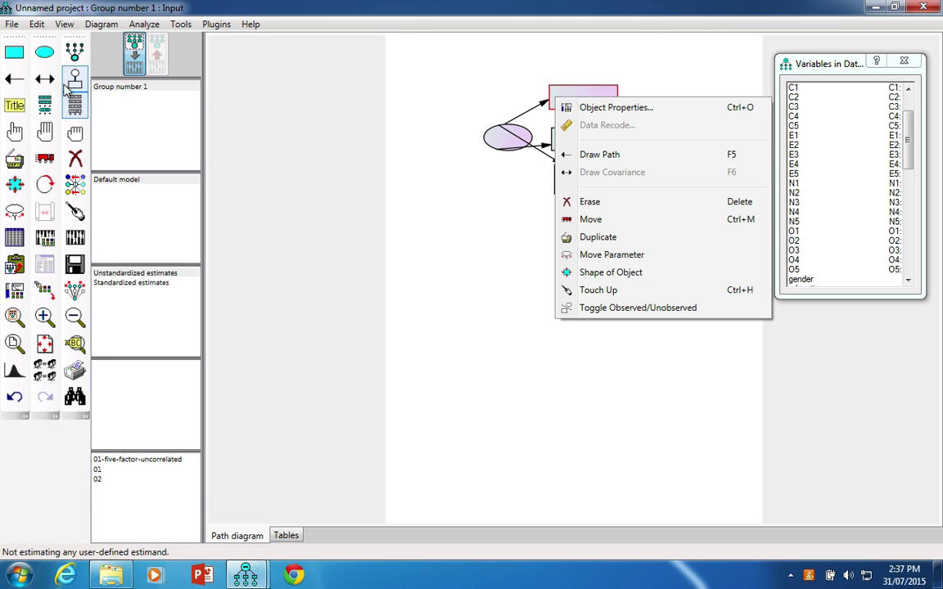
left_click(72, 80)
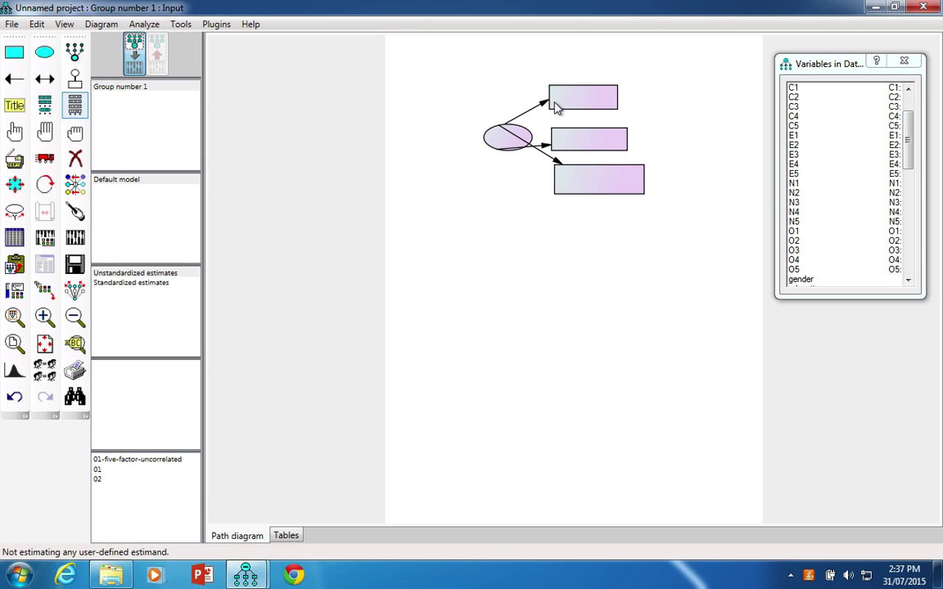
left_click(72, 81)
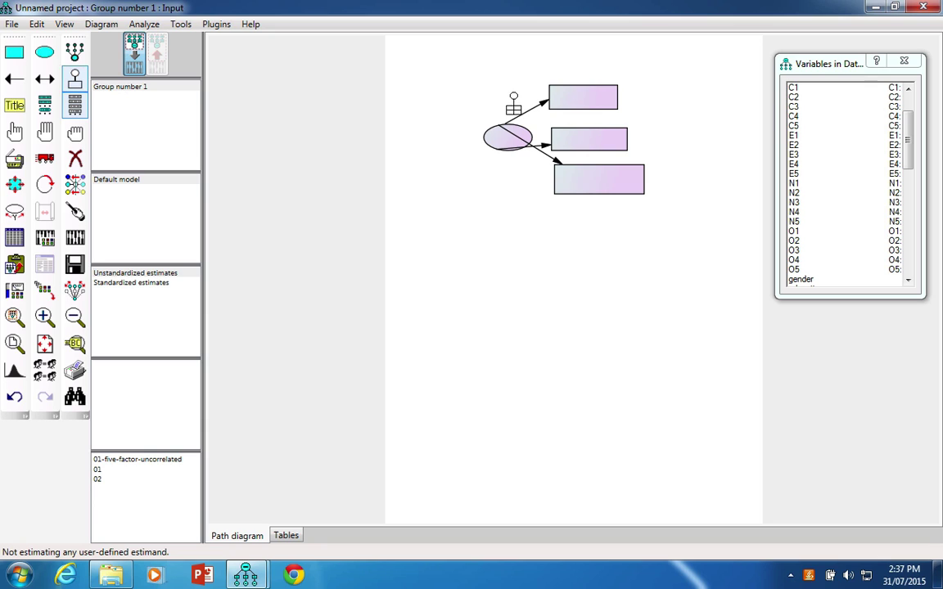
left_click(595, 98)
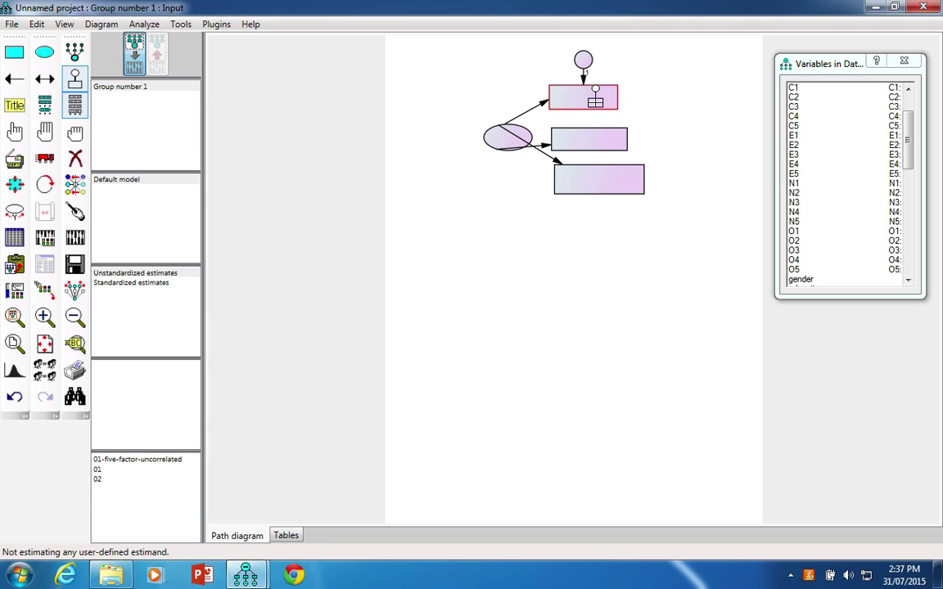
left_click(591, 139)
left_click(599, 174)
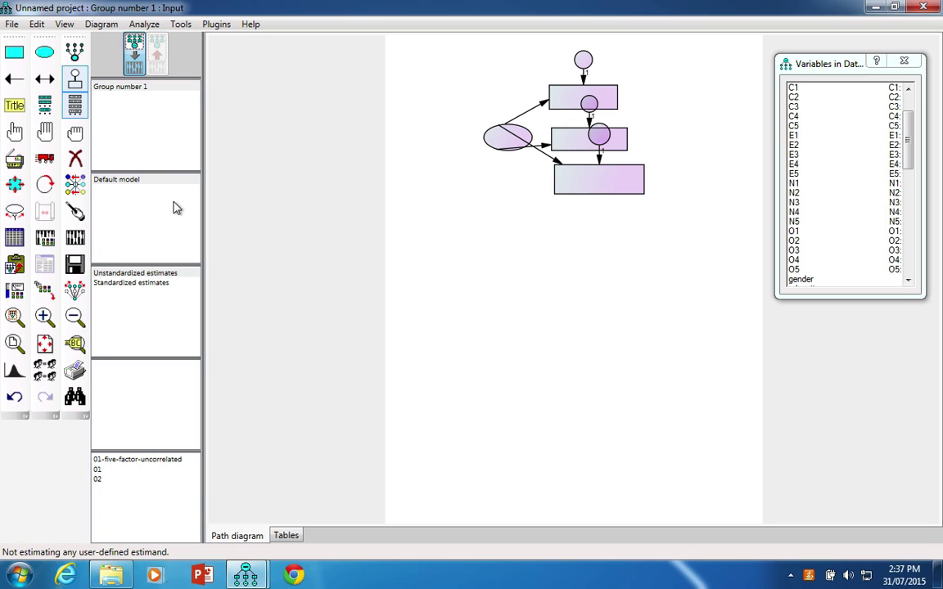
left_click(72, 210)
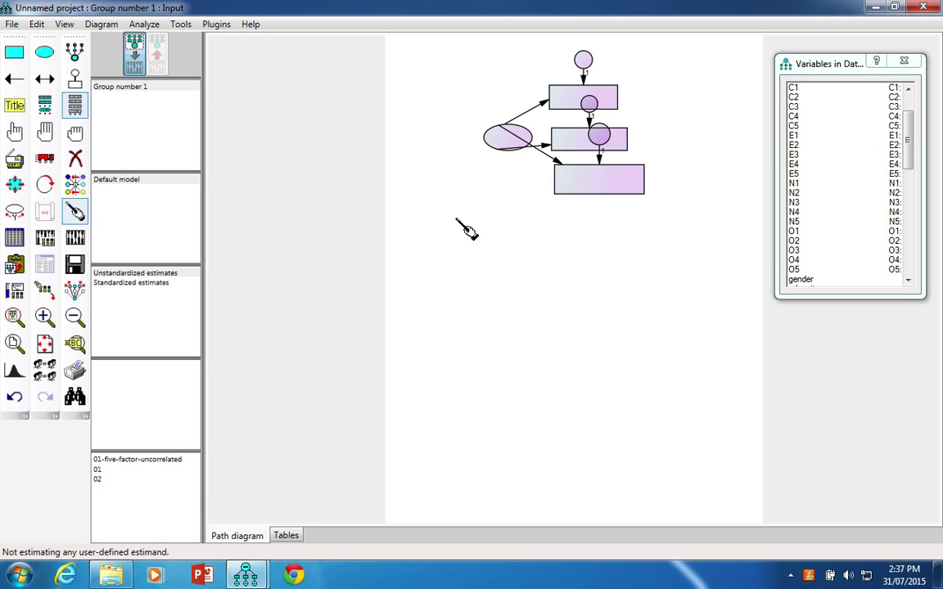
left_click(504, 146)
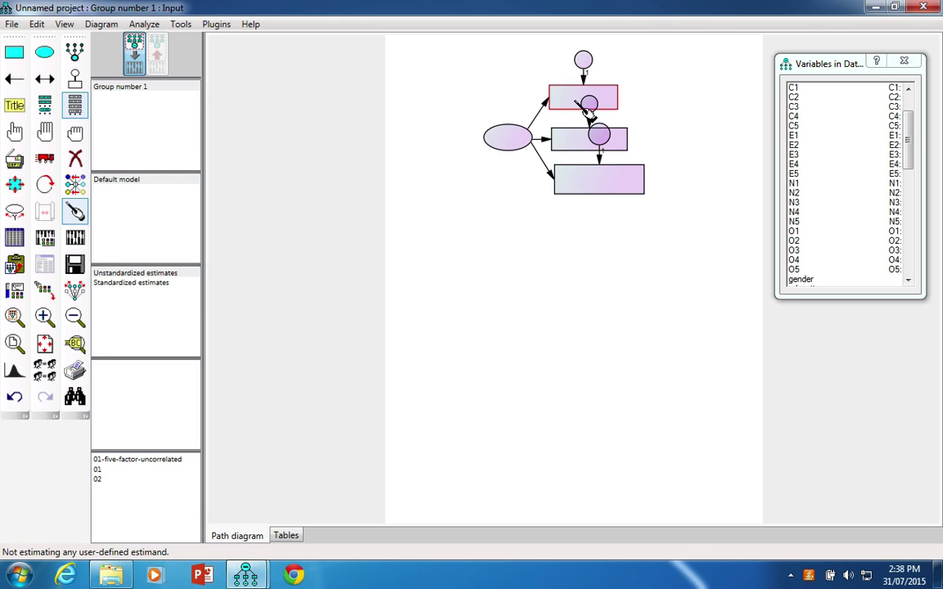
Step: Try to rotate the unique variable circle attached to the lowest rectangle, closing the object properties opened by accident
left_click(49, 193)
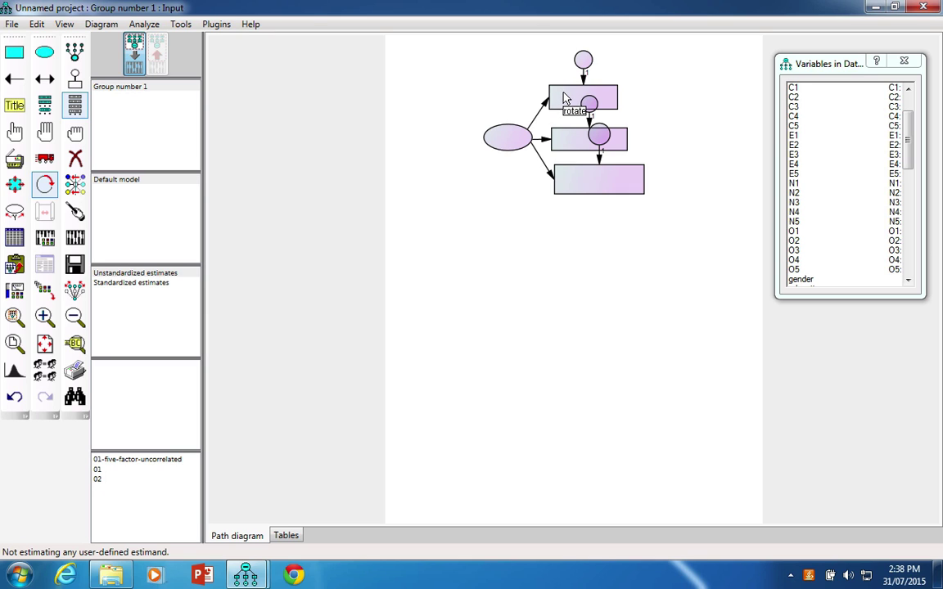
left_click(45, 184)
double_click(601, 133)
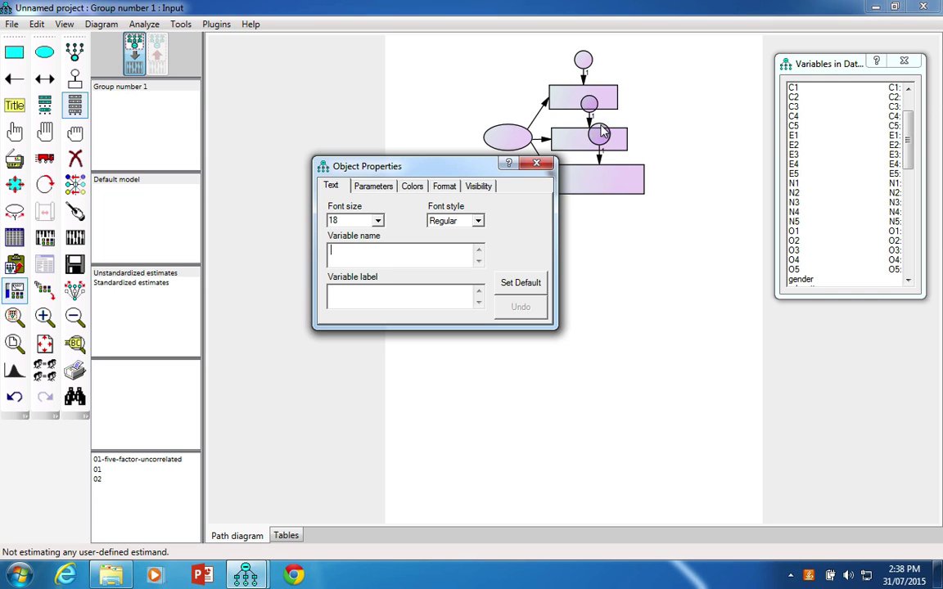
left_click(537, 164)
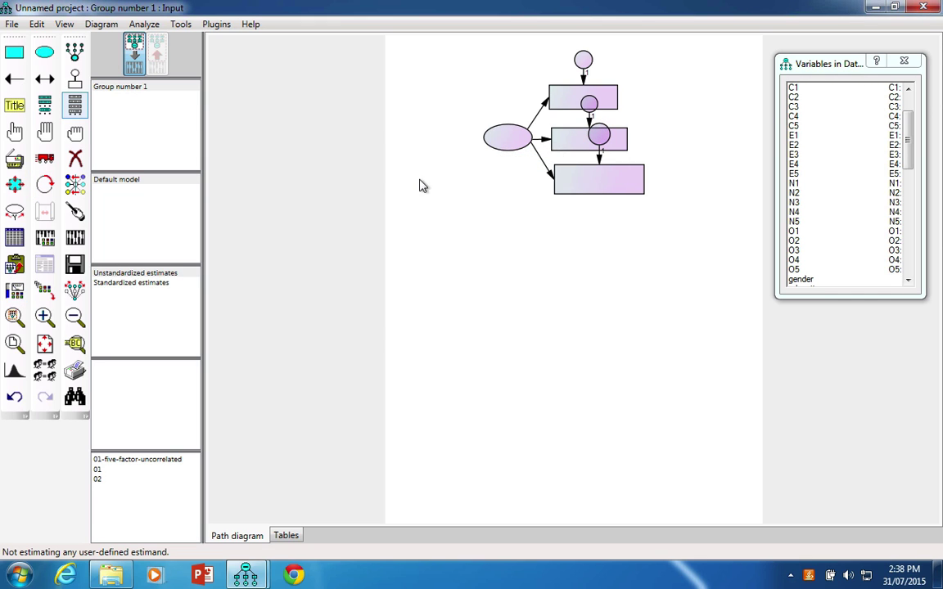
left_click(45, 184)
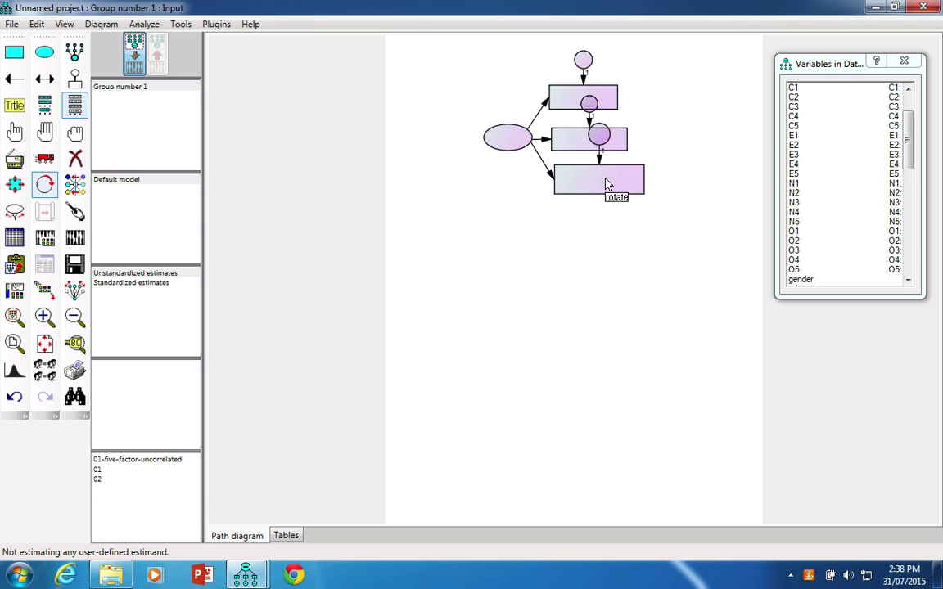
double_click(601, 138)
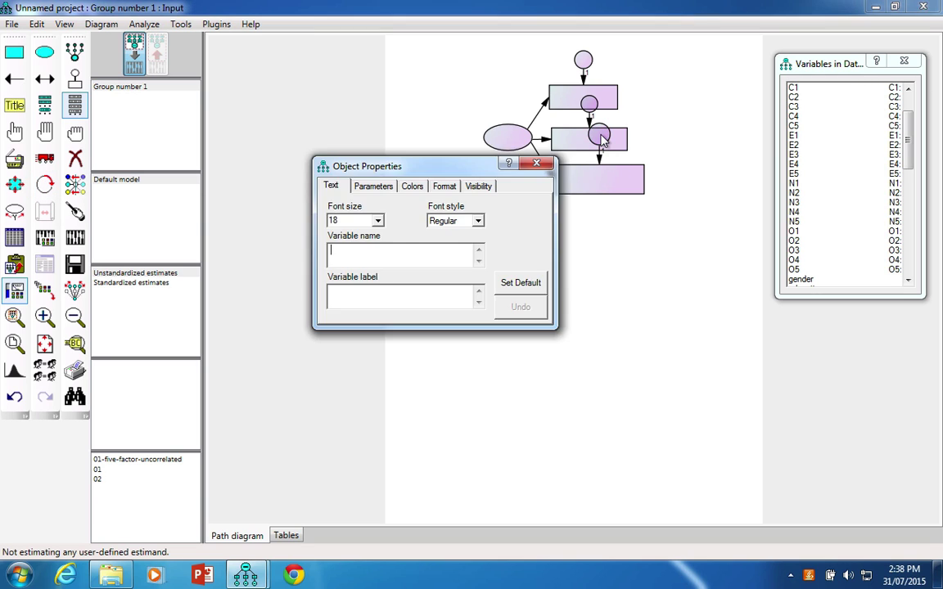
left_click(600, 135)
left_click(551, 162)
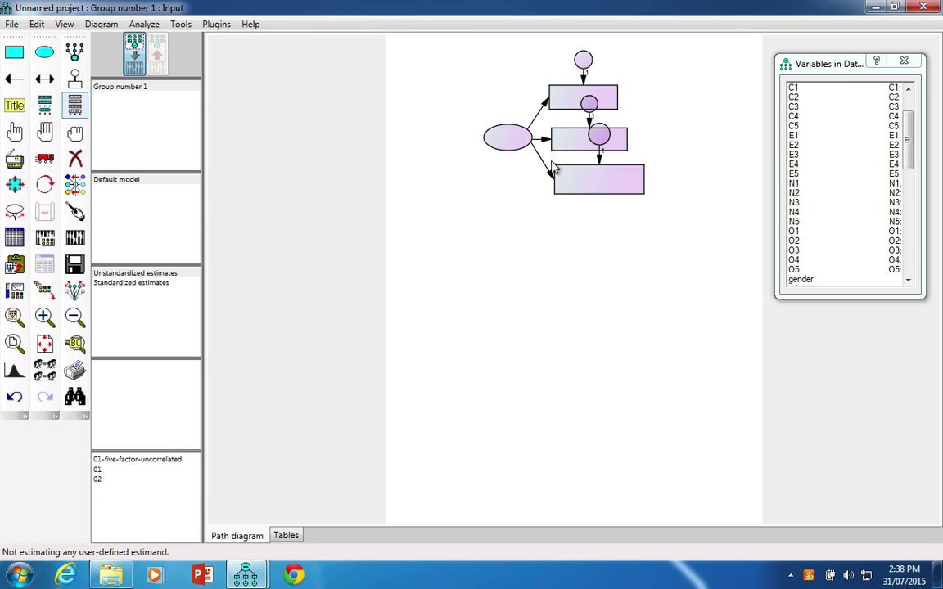
Step: Move the lowest rectangle down below the ellipse and place its unique variable circle to its right
left_click(44, 158)
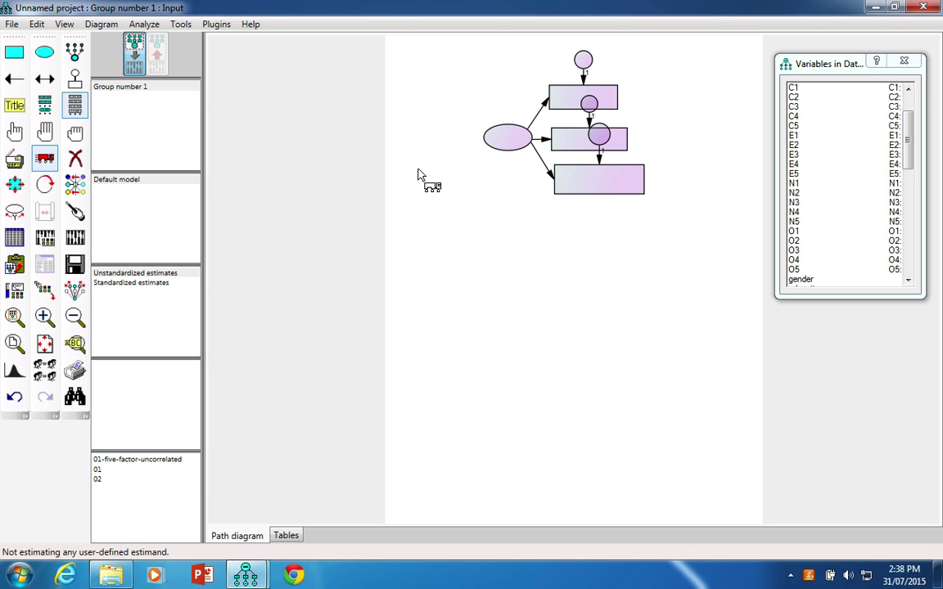
left_click_drag(626, 184, 546, 237)
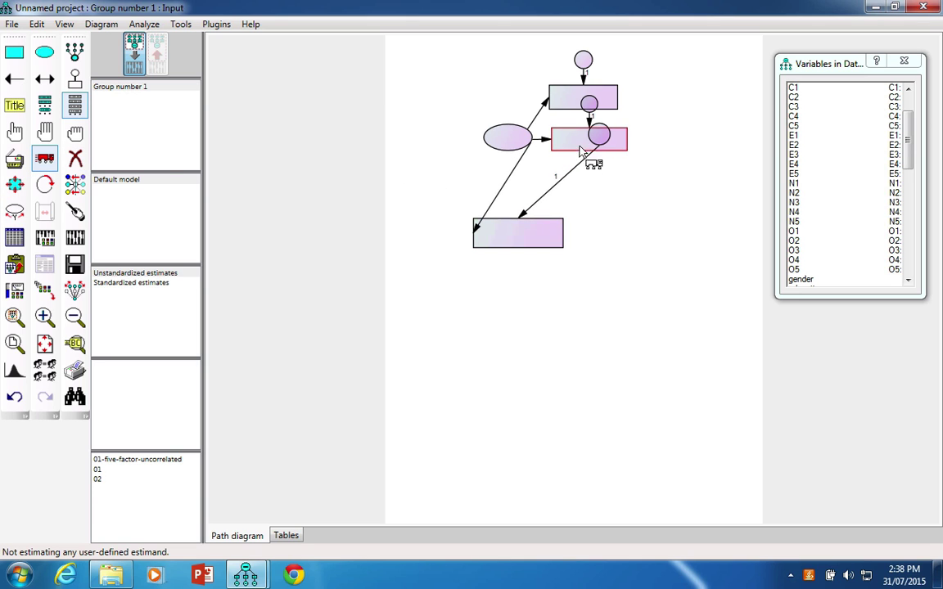
left_click_drag(599, 136, 621, 211)
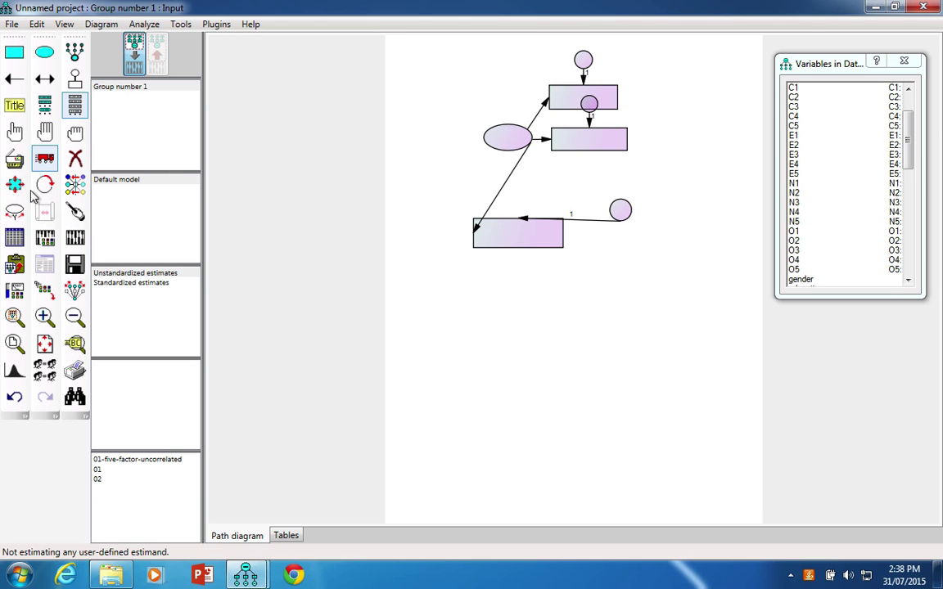
Step: Try to rotate the indicators of the relocated rectangle and its unique variable circle, dismissing the object properties each time
double_click(518, 239)
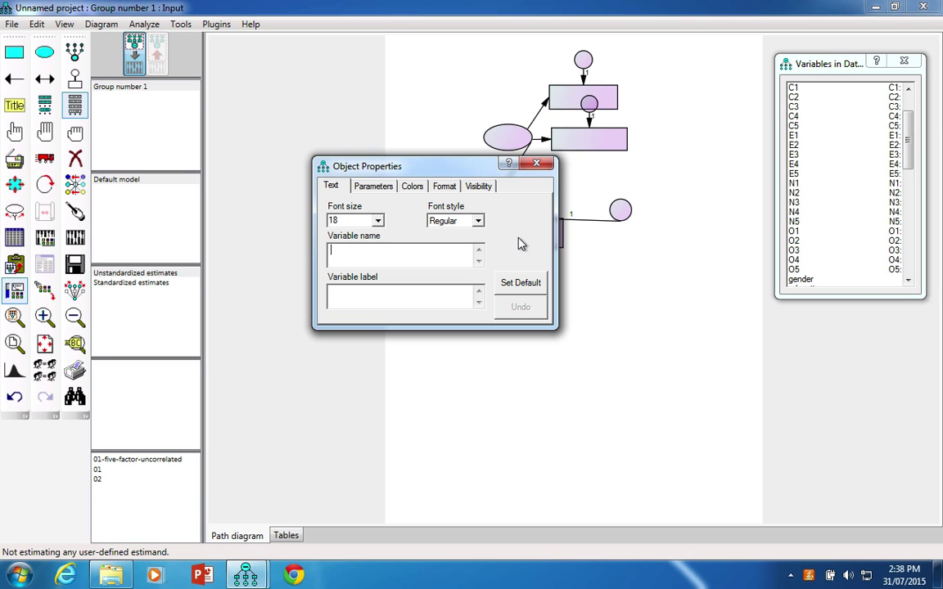
left_click(536, 163)
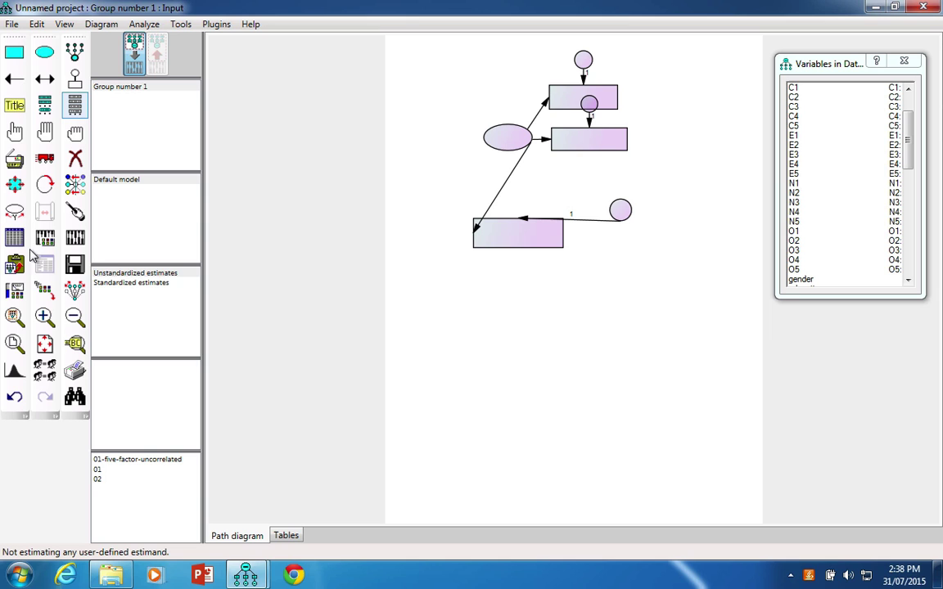
left_click(44, 181)
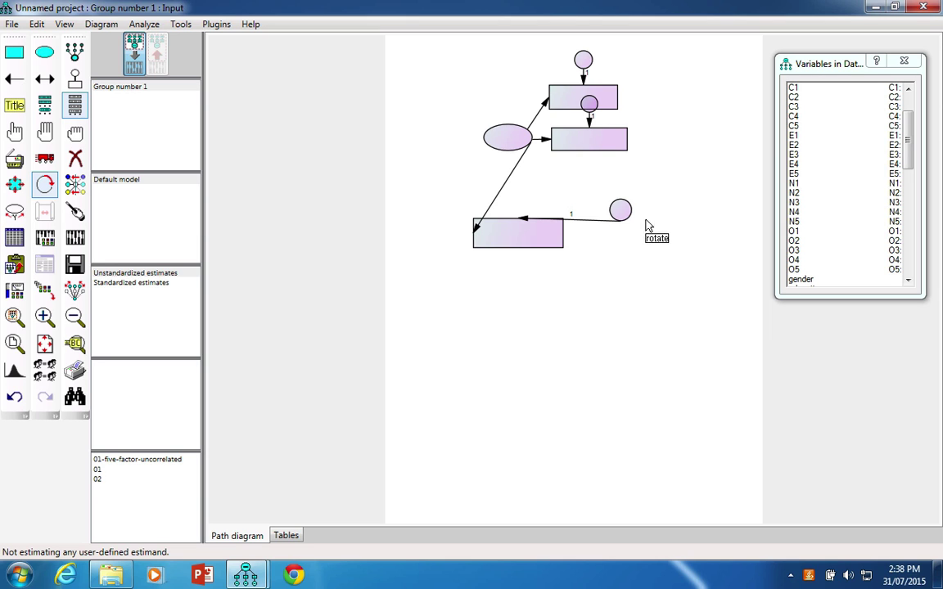
double_click(621, 210)
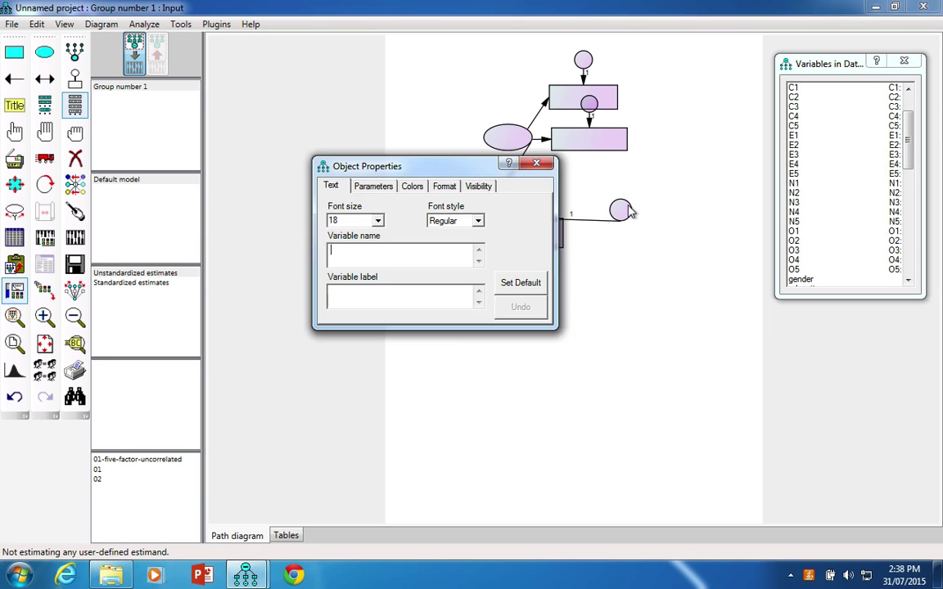
left_click(536, 163)
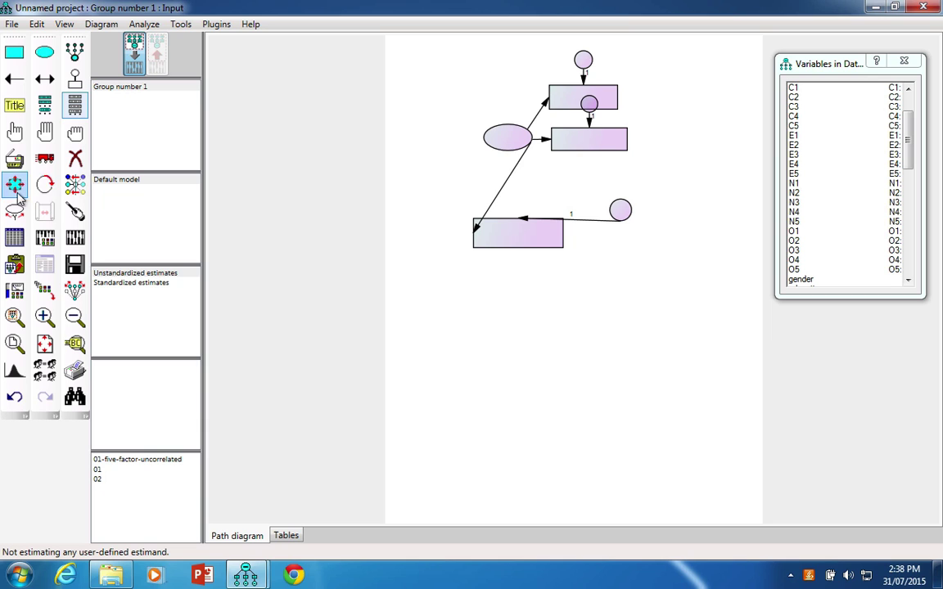
left_click(44, 185)
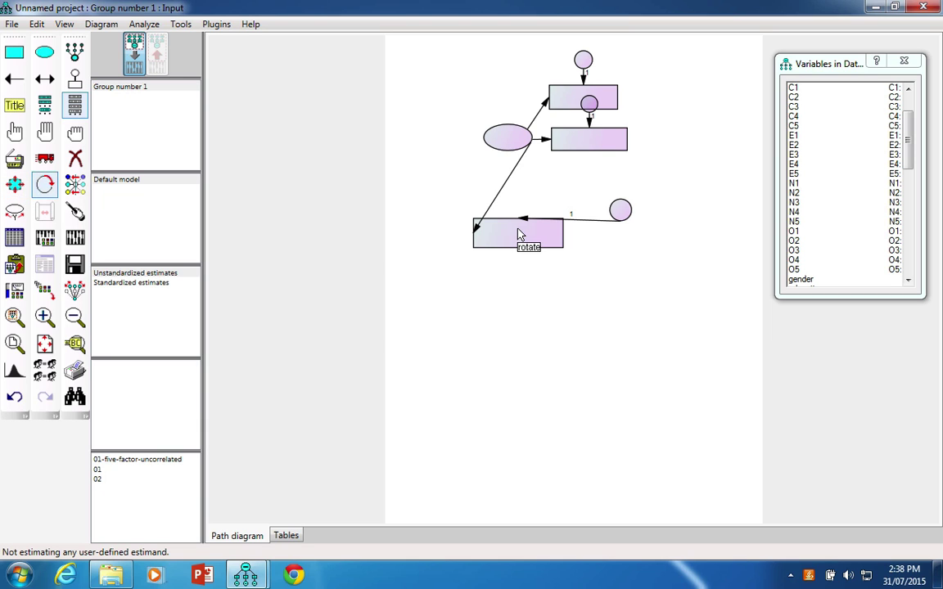
double_click(517, 235)
left_click(531, 166)
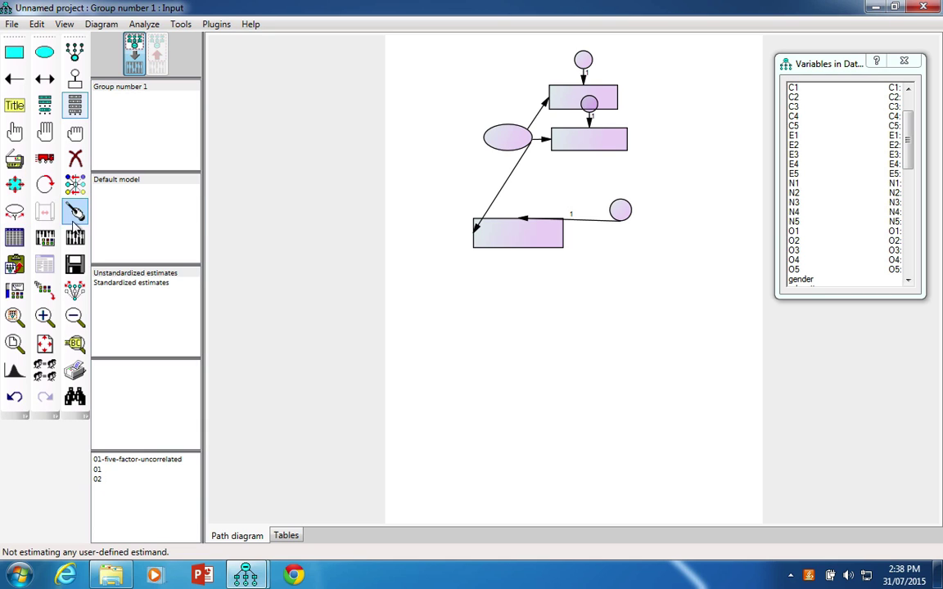
left_click(42, 190)
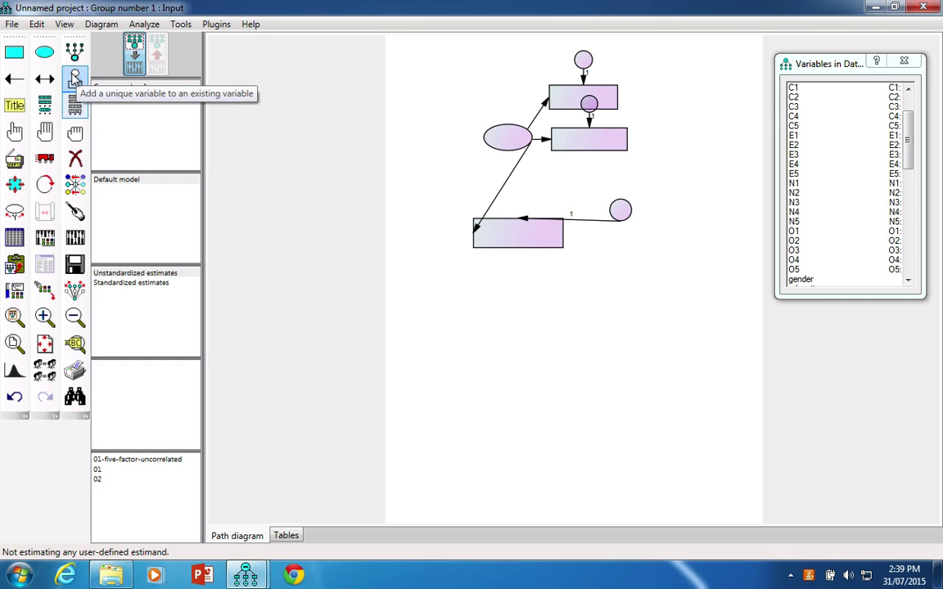
left_click(75, 78)
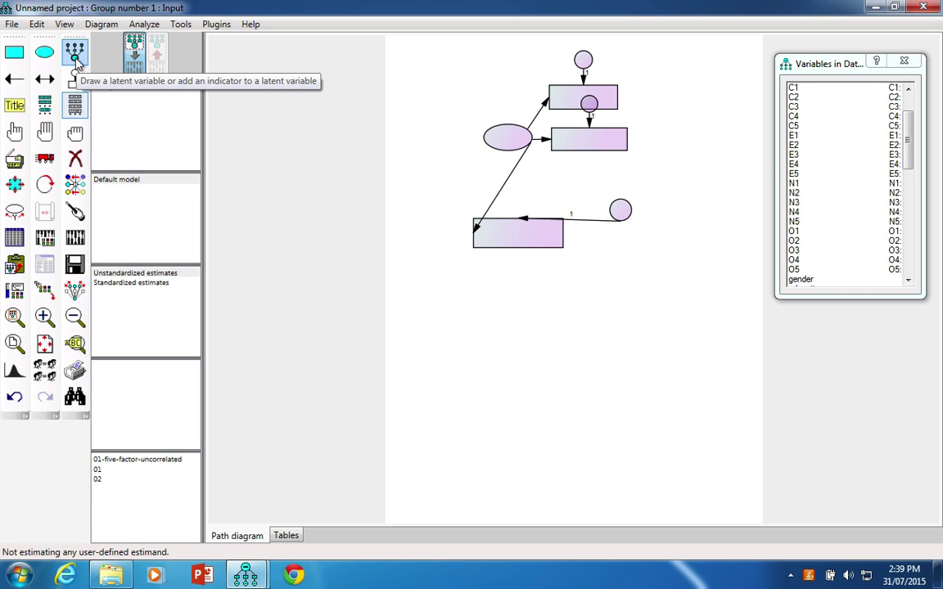
left_click(71, 160)
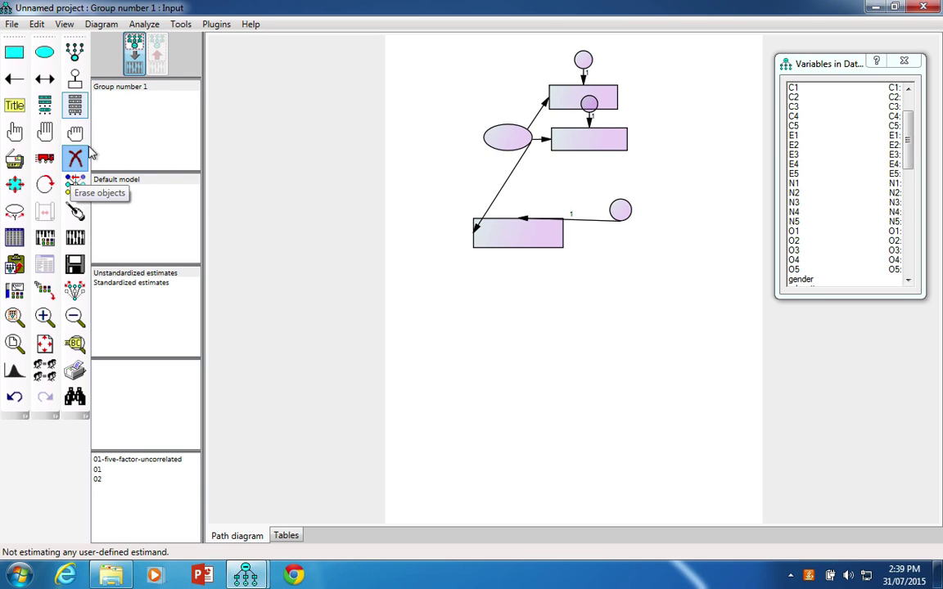
left_click(74, 157)
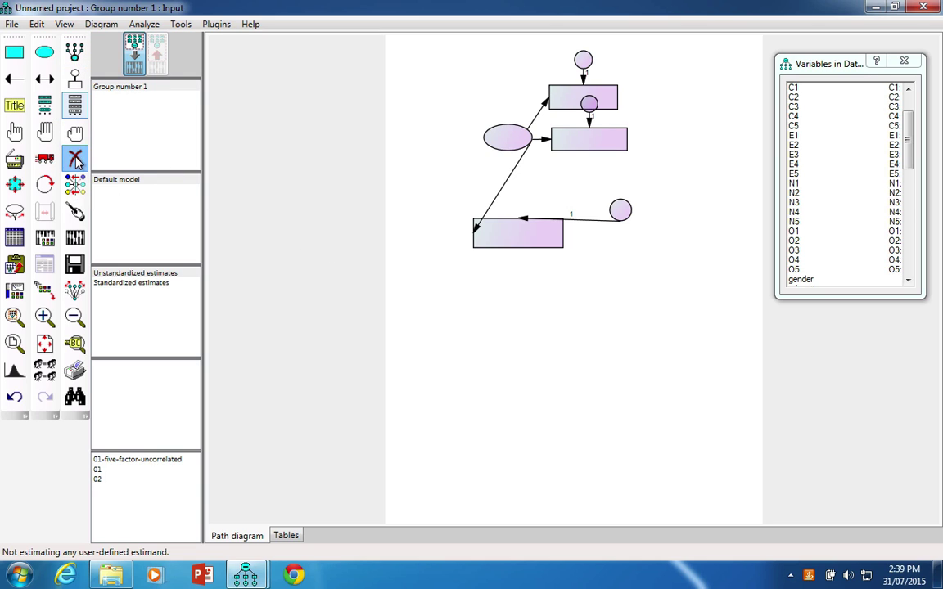
Step: Set the regression weight of the path from the latent variable ellipse to the topmost rectangle to 1
double_click(542, 108)
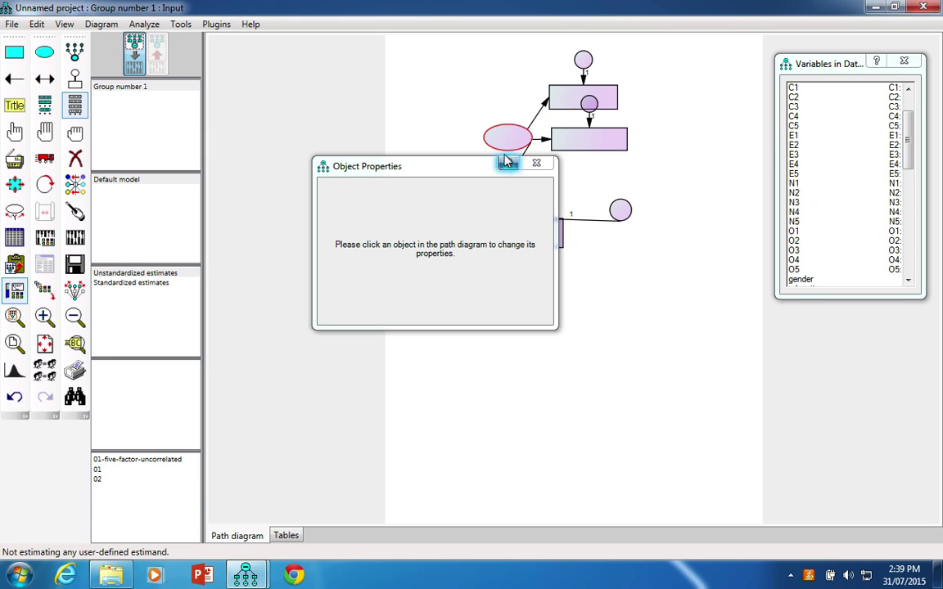
left_click(537, 119)
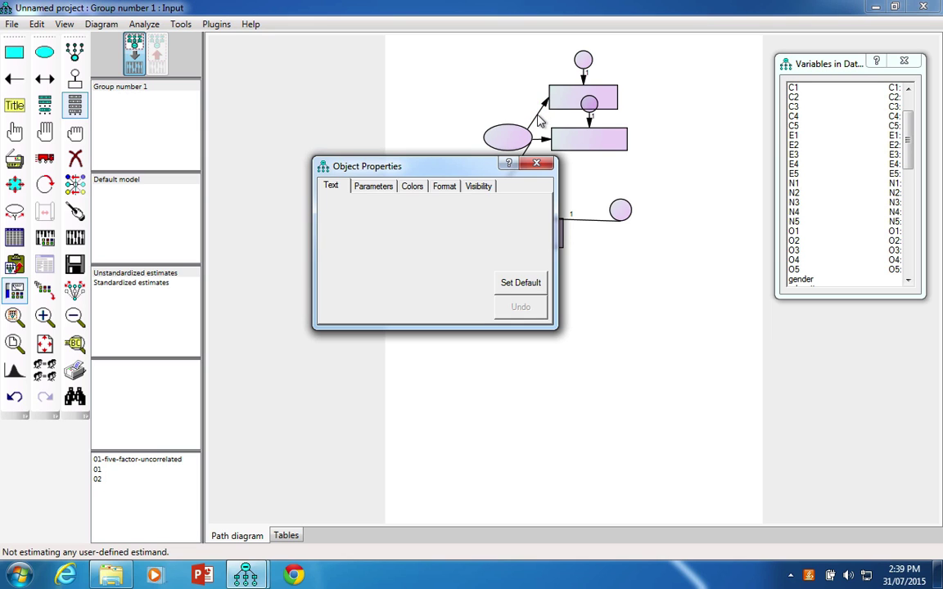
left_click(380, 188)
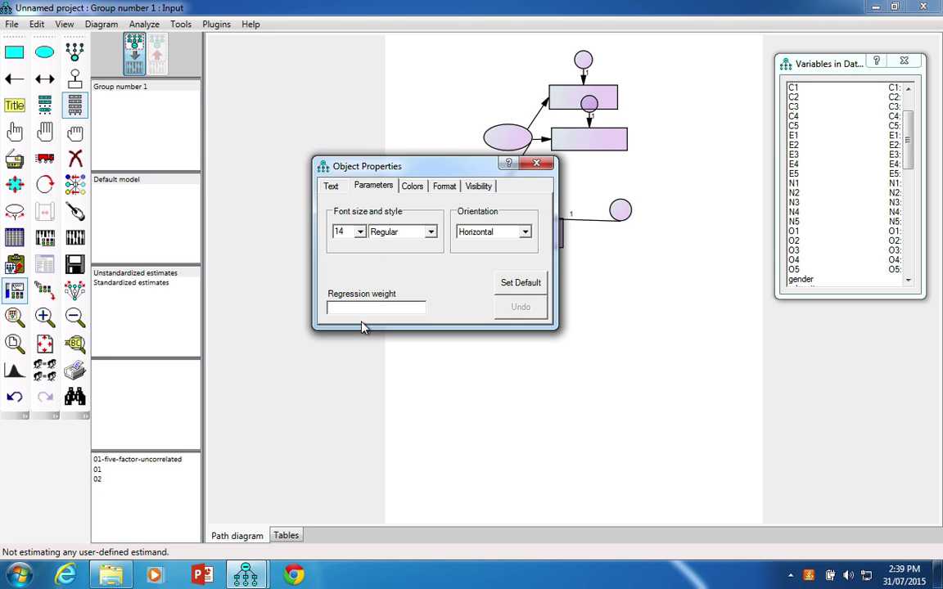
left_click(334, 307)
type("1")
left_click(536, 163)
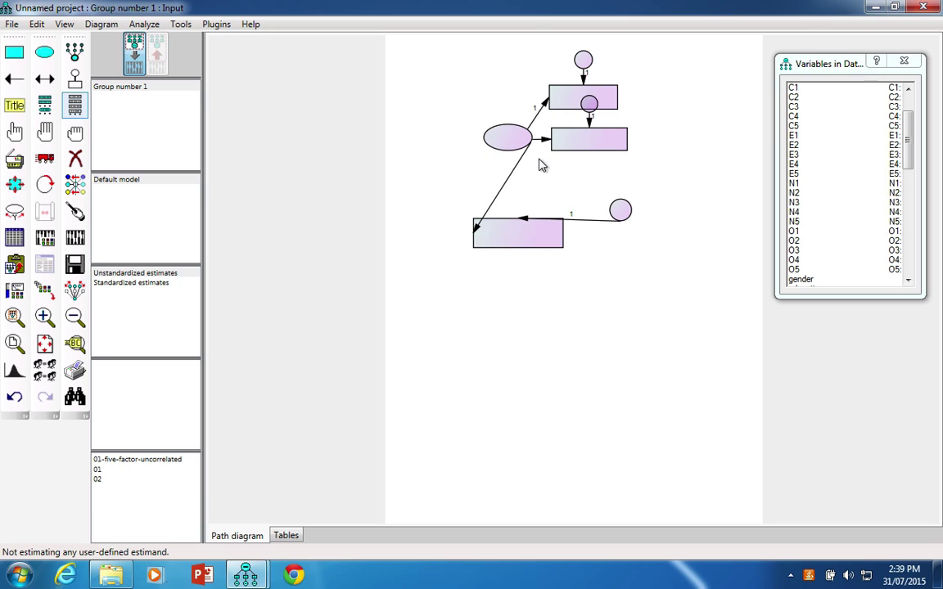
Step: Erase all rectangles, unique variable circles and the latent variable ellipse from the path diagram
left_click(73, 159)
left_click(487, 235)
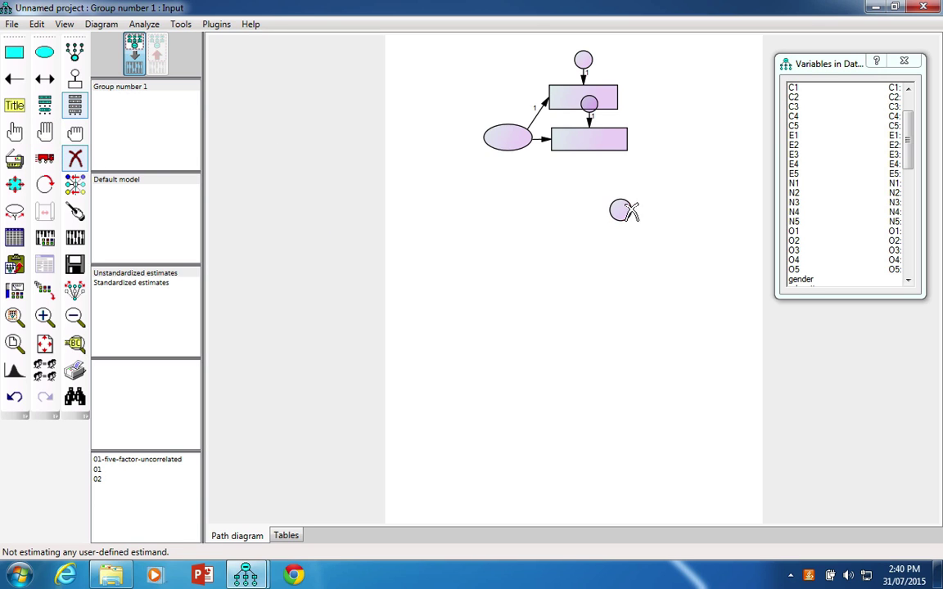
left_click(603, 98)
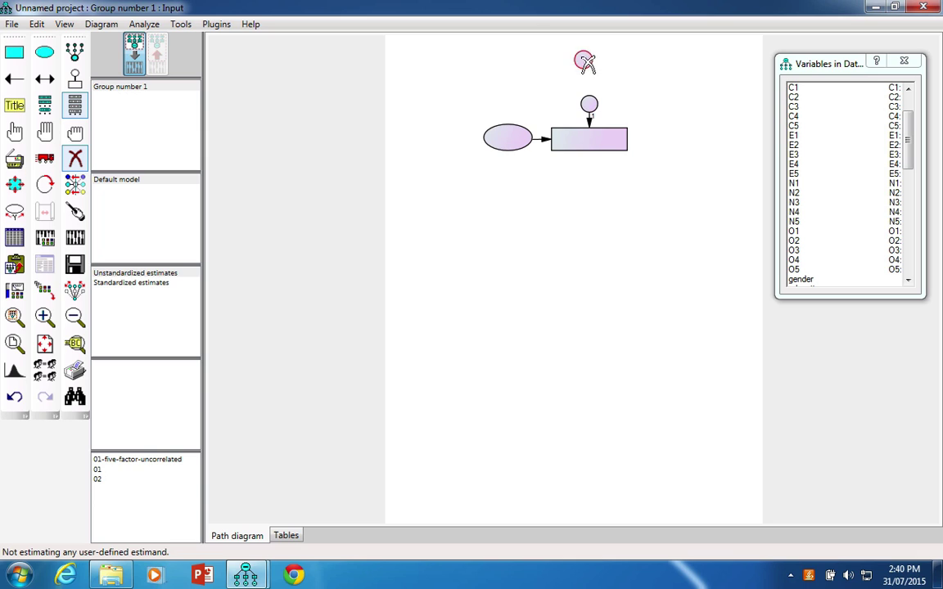
left_click(585, 63)
left_click(590, 104)
left_click(590, 137)
left_click(513, 136)
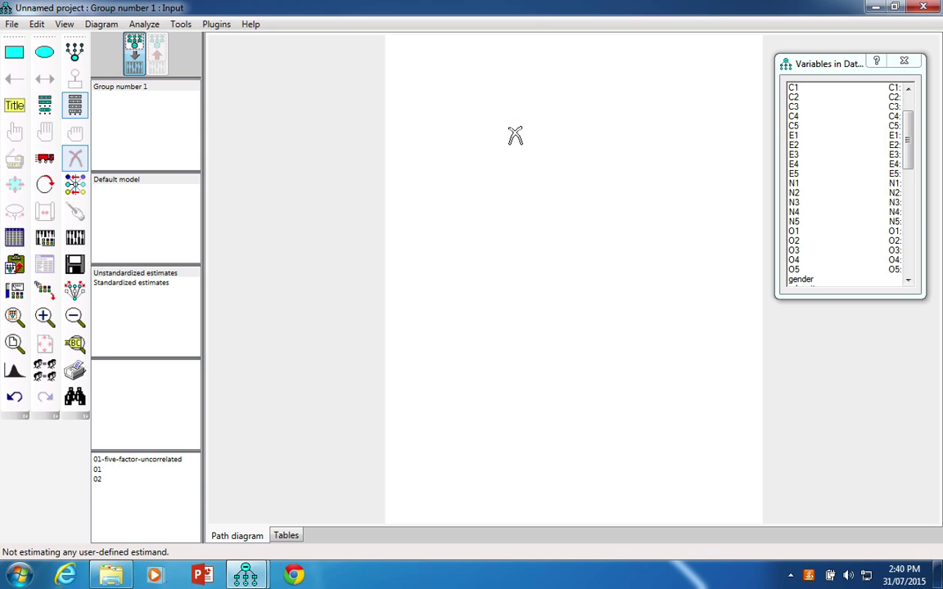
Step: Draw a latent variable ellipse near the page's upper area and add five indicators with unique variables to it
left_click(73, 54)
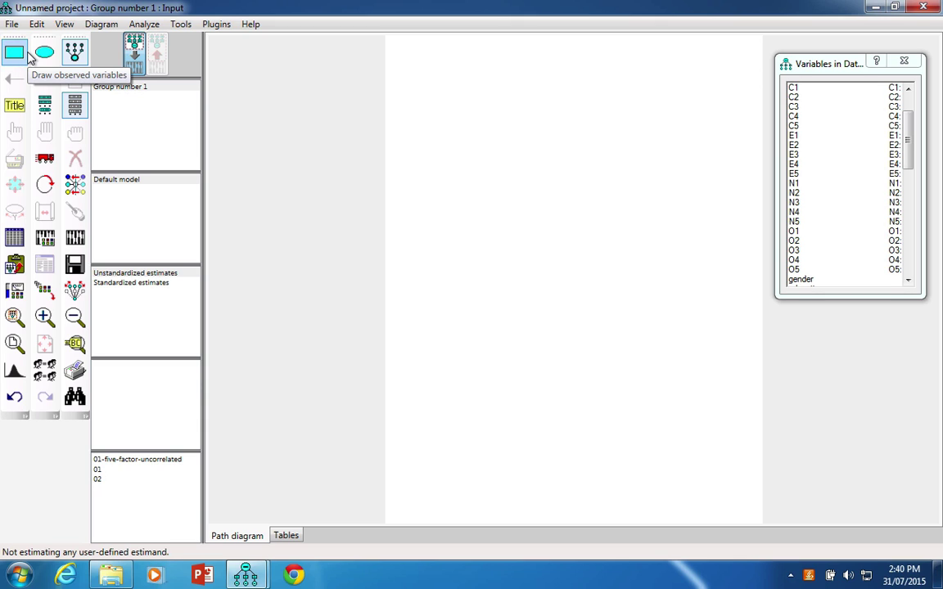
left_click(75, 52)
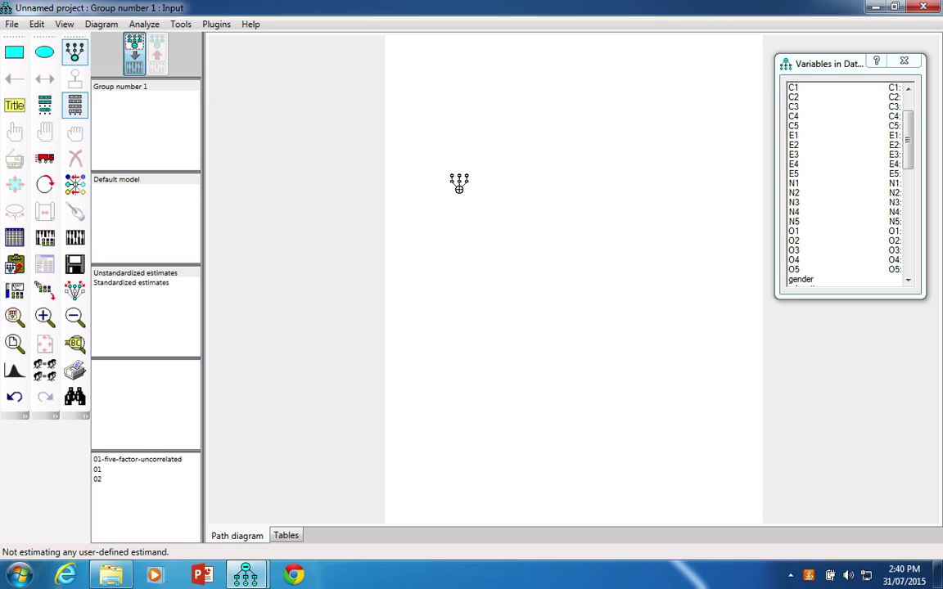
left_click_drag(444, 141, 487, 160)
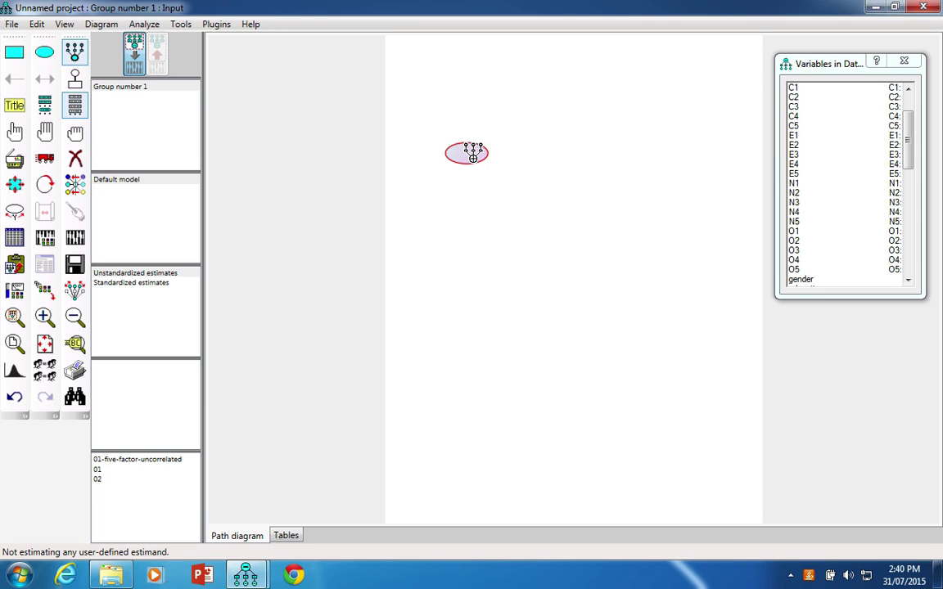
left_click(472, 154)
left_click(472, 153)
left_click(472, 153)
left_click(472, 152)
left_click(472, 151)
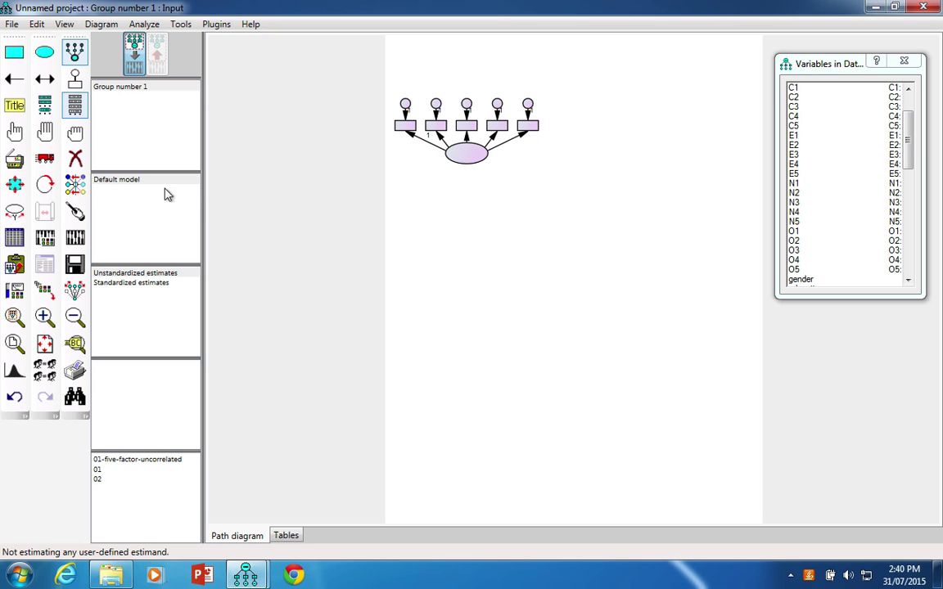
Step: Rotate the indicators to the right side of the ellipse and move the whole factor up to the top of the page
left_click(36, 185)
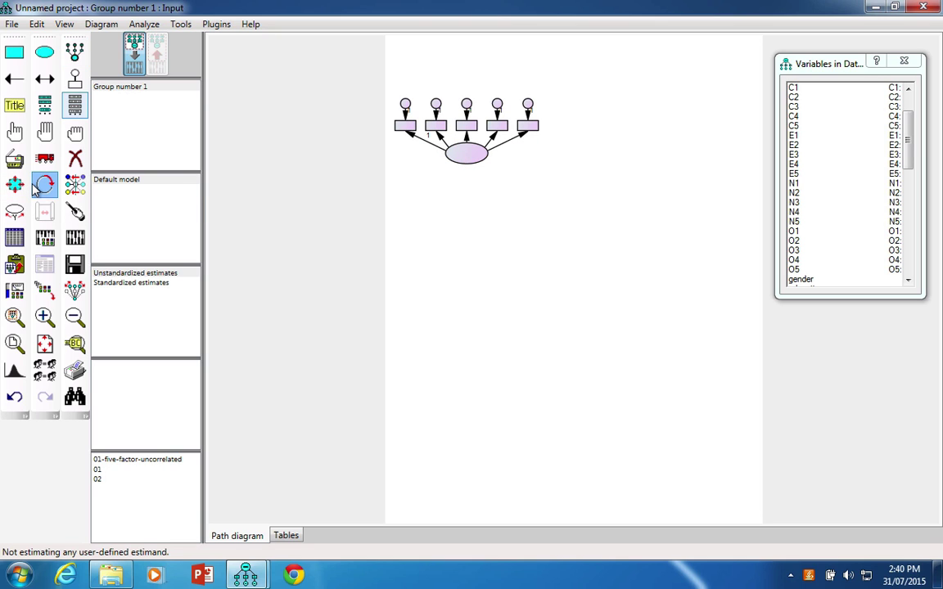
left_click(471, 155)
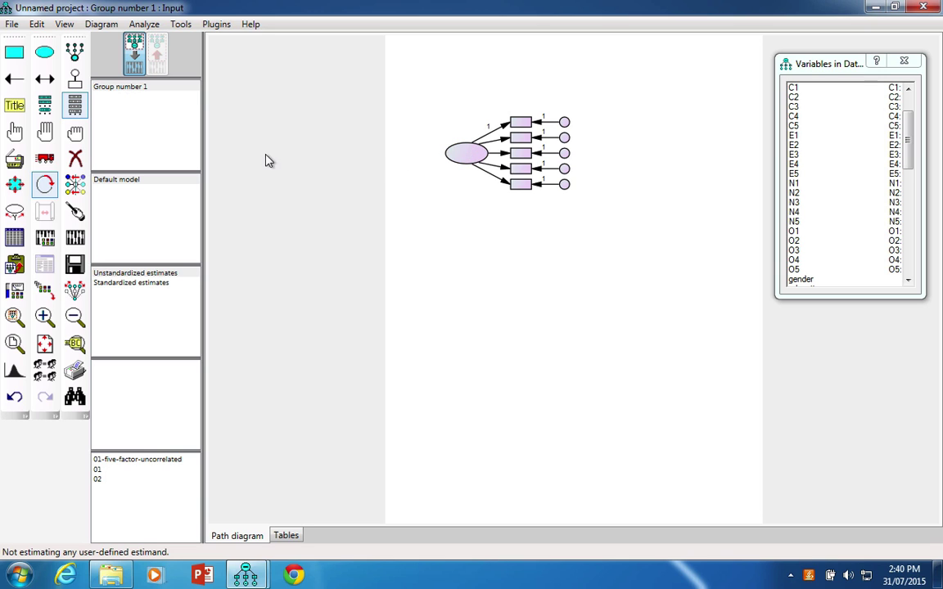
left_click(39, 137)
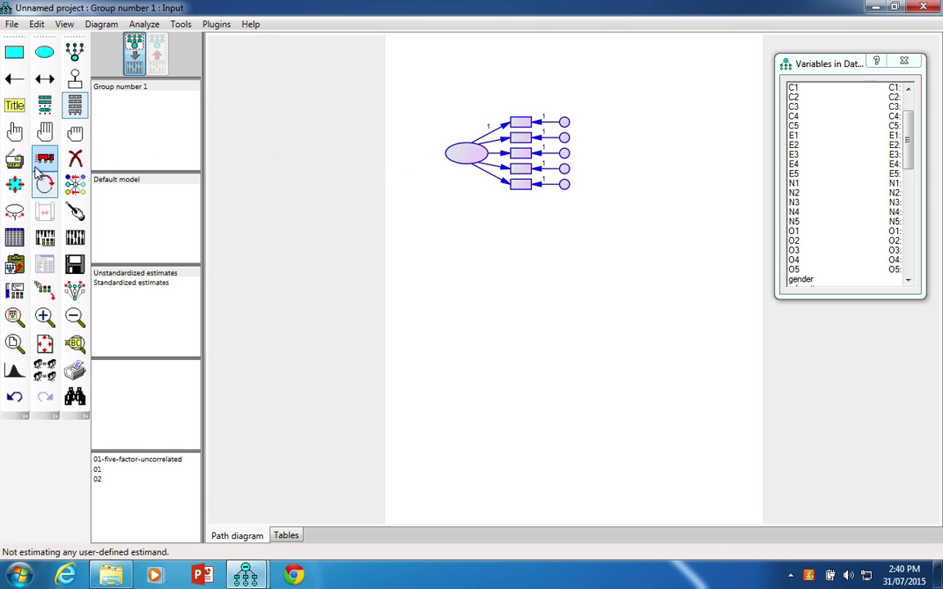
left_click(44, 158)
left_click_drag(468, 159, 463, 92)
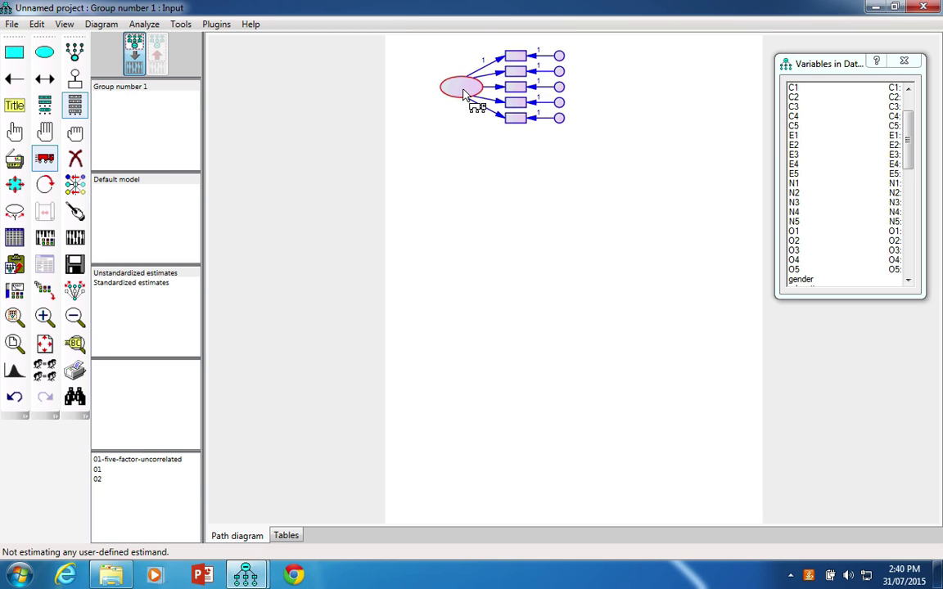
Step: Rotate the indicators repeatedly around the ellipse until they are back on its right side
left_click(45, 184)
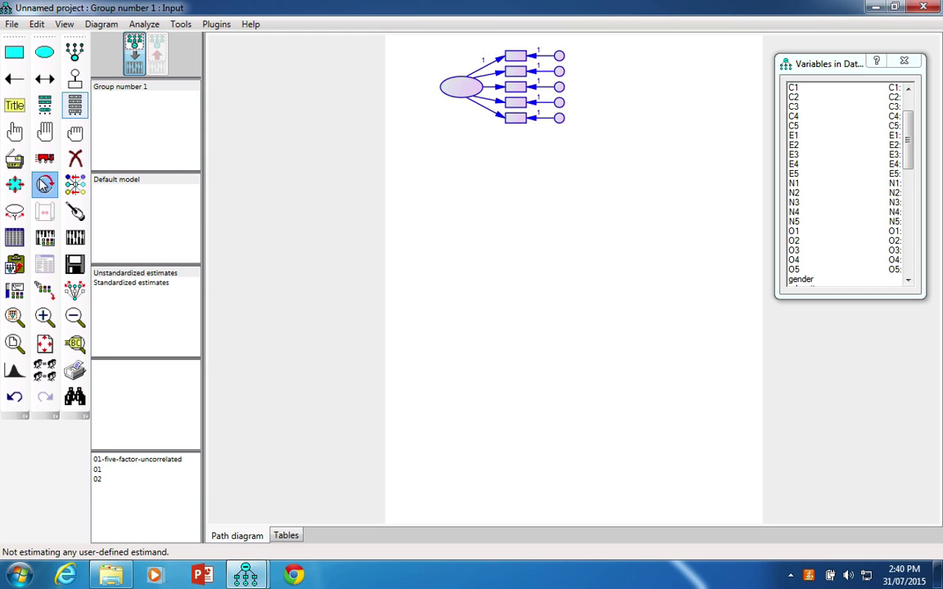
left_click(455, 89)
triple_click(455, 89)
double_click(455, 88)
double_click(455, 88)
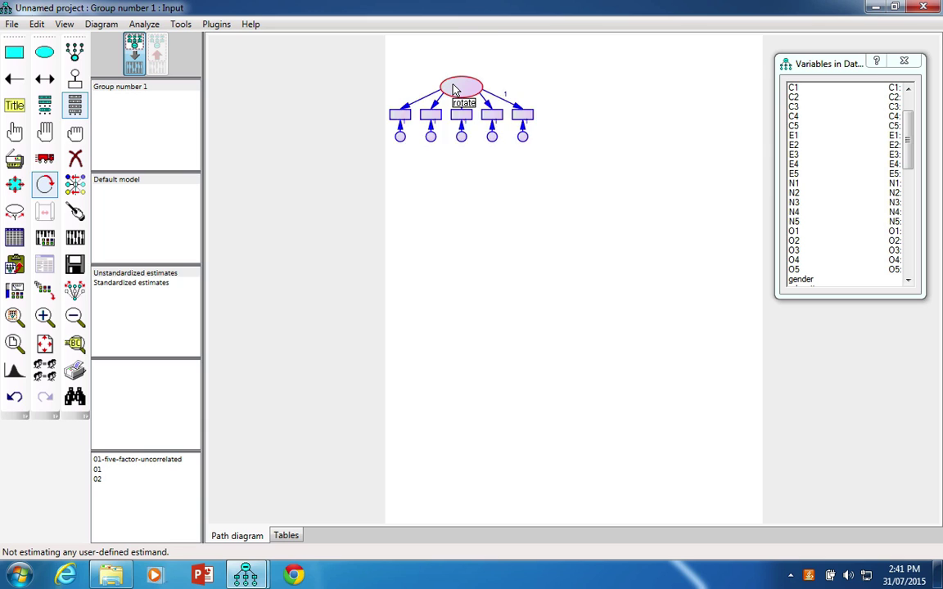
triple_click(455, 89)
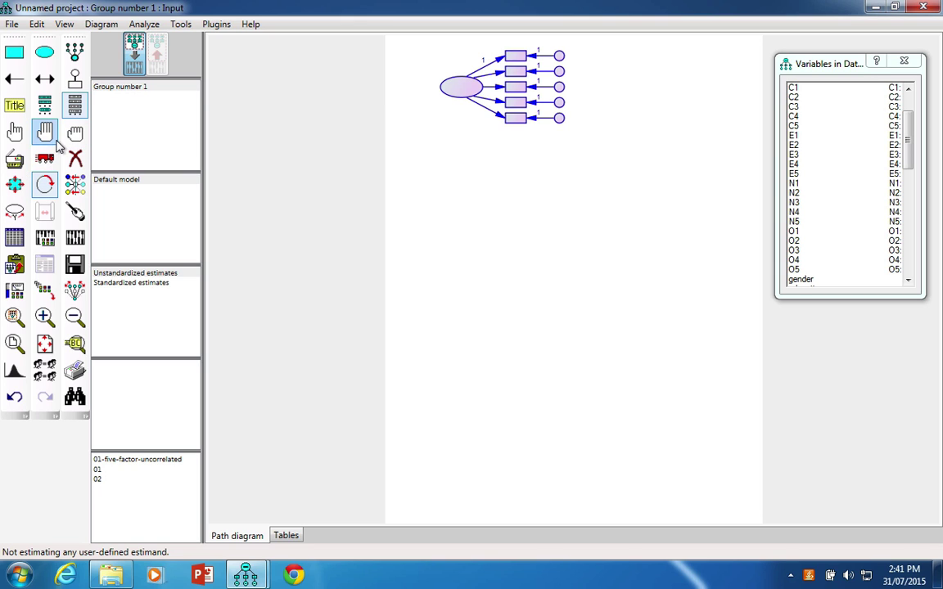
Step: Duplicate the selected factor with its indicators four times down the page to form a column of five factors
left_click(14, 159)
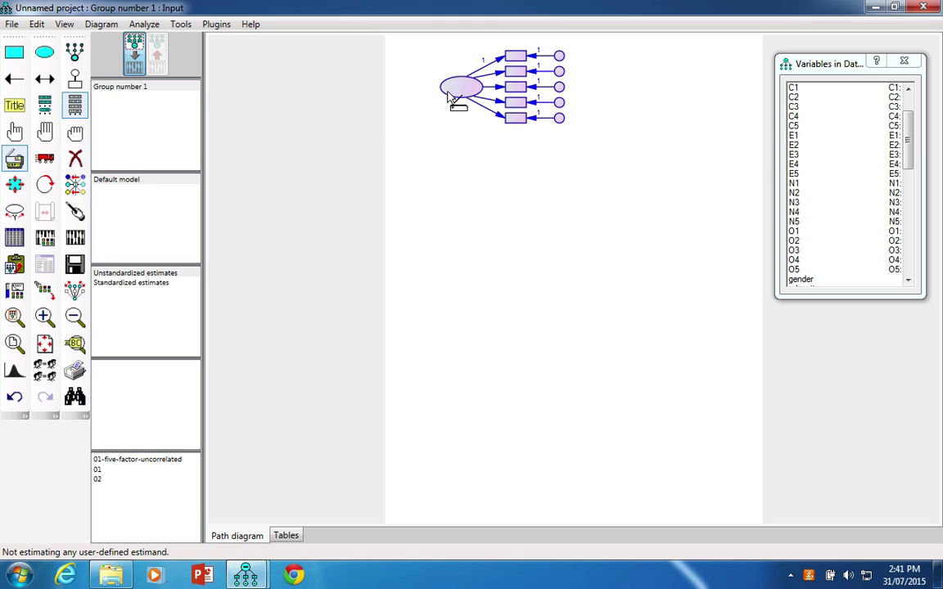
left_click_drag(465, 90, 466, 417)
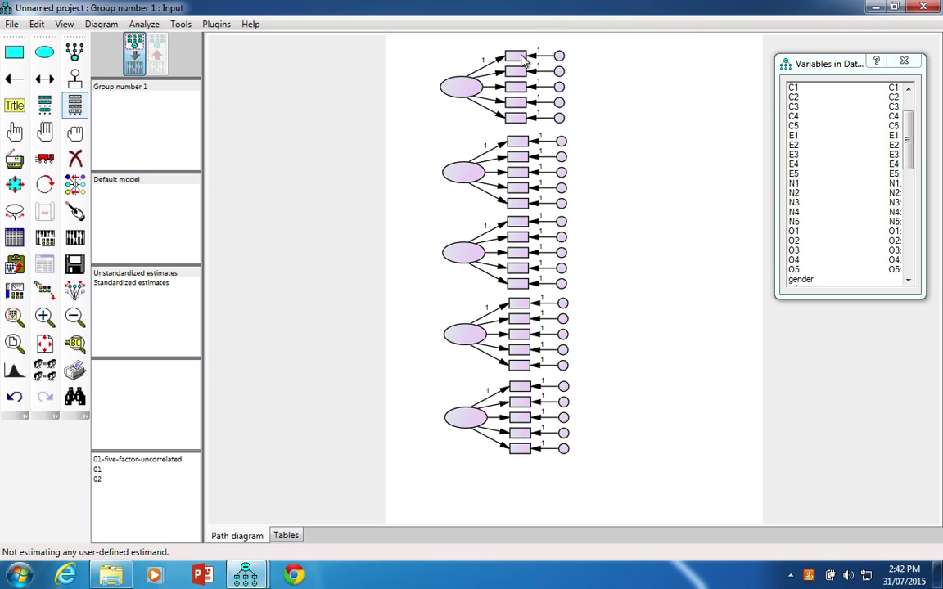
Step: Enter C1 as the variable name of the first factor's topmost rectangle in its object properties
key("ctrl+o")
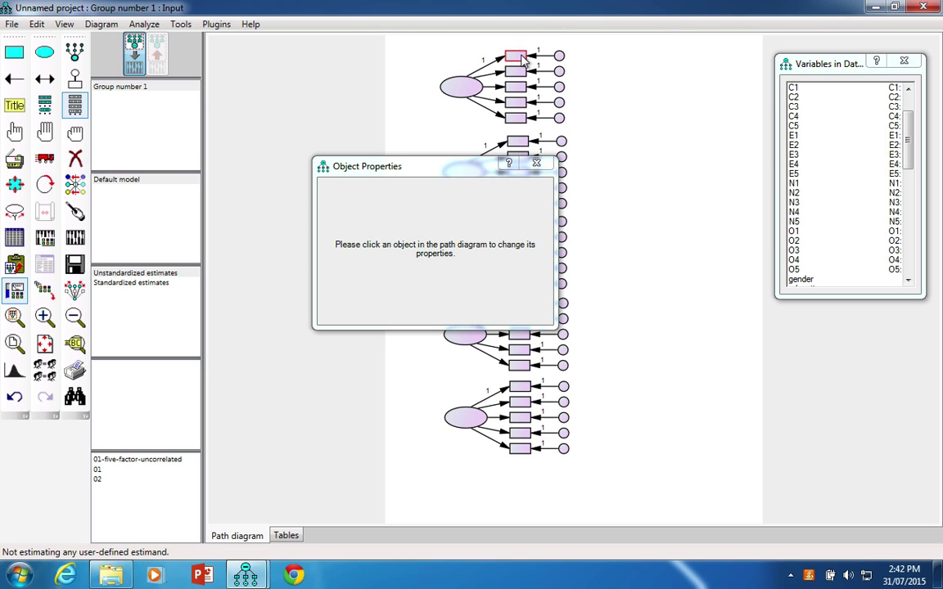
left_click(521, 55)
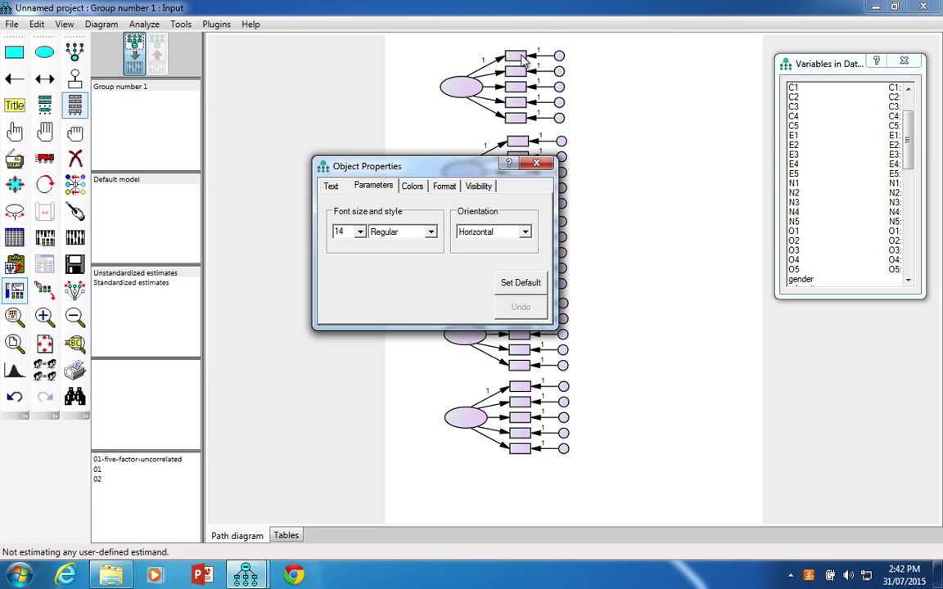
left_click(332, 187)
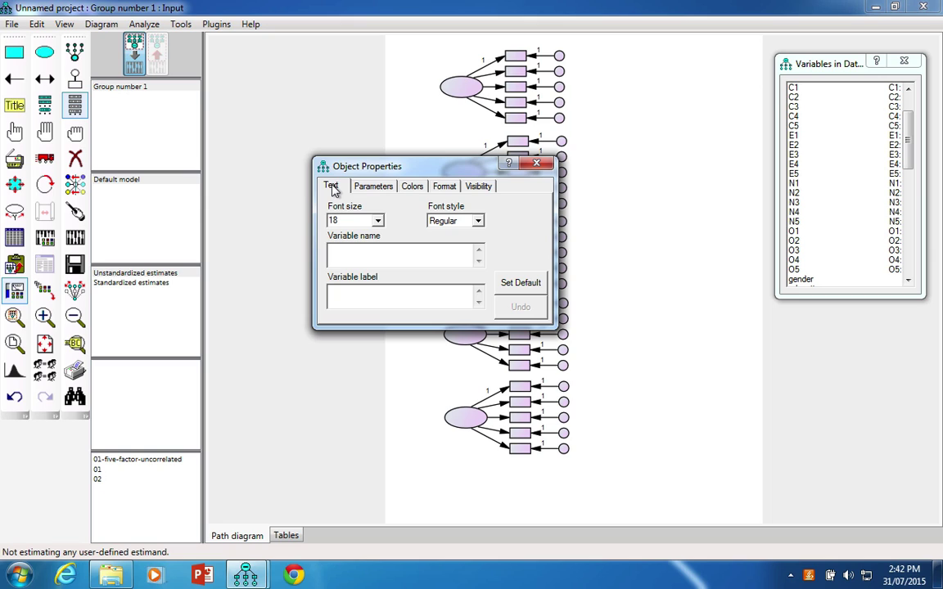
type("C1")
Step: Assign the dataset variables C1 to C5 to the five rectangles of the first factor, from top to bottom
left_click(806, 88)
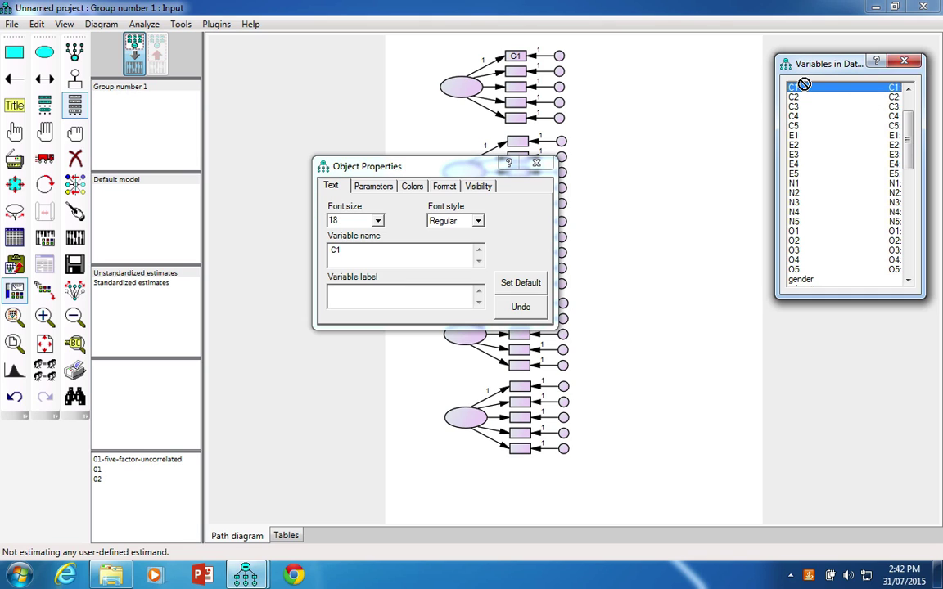
left_click_drag(807, 89, 526, 57)
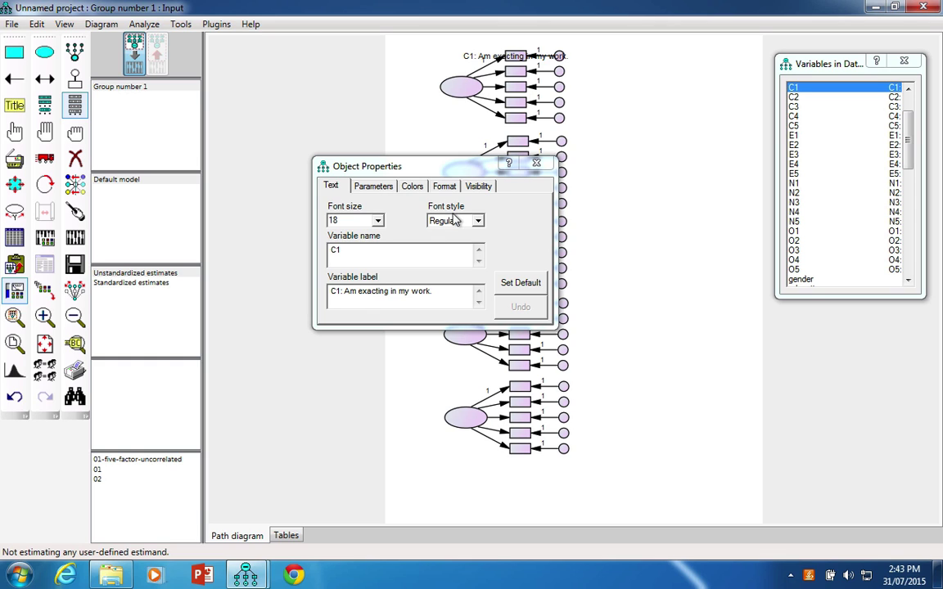
left_click(796, 98)
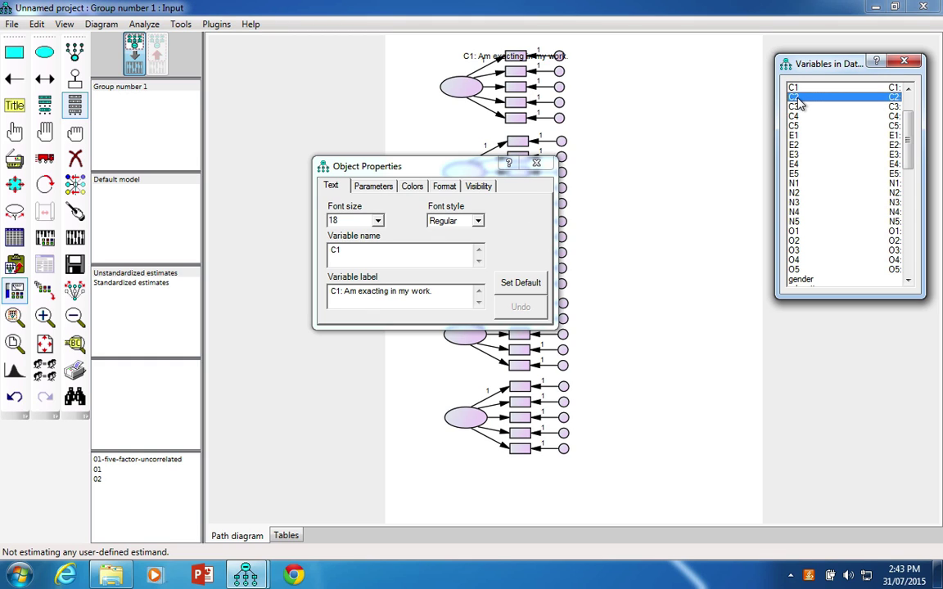
left_click_drag(798, 102, 464, 62)
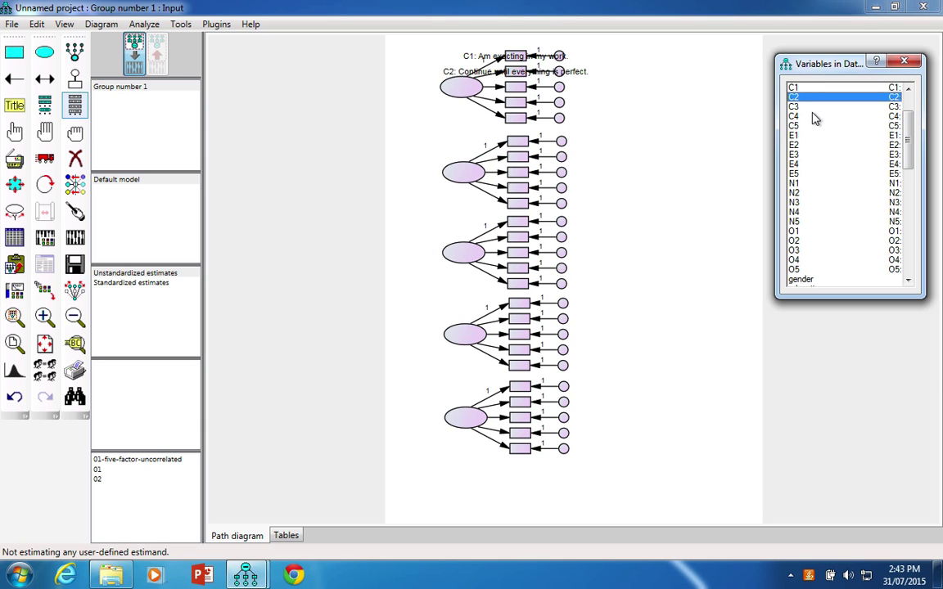
left_click(814, 109)
left_click_drag(814, 110, 472, 84)
left_click_drag(825, 63, 646, 54)
left_click(632, 107)
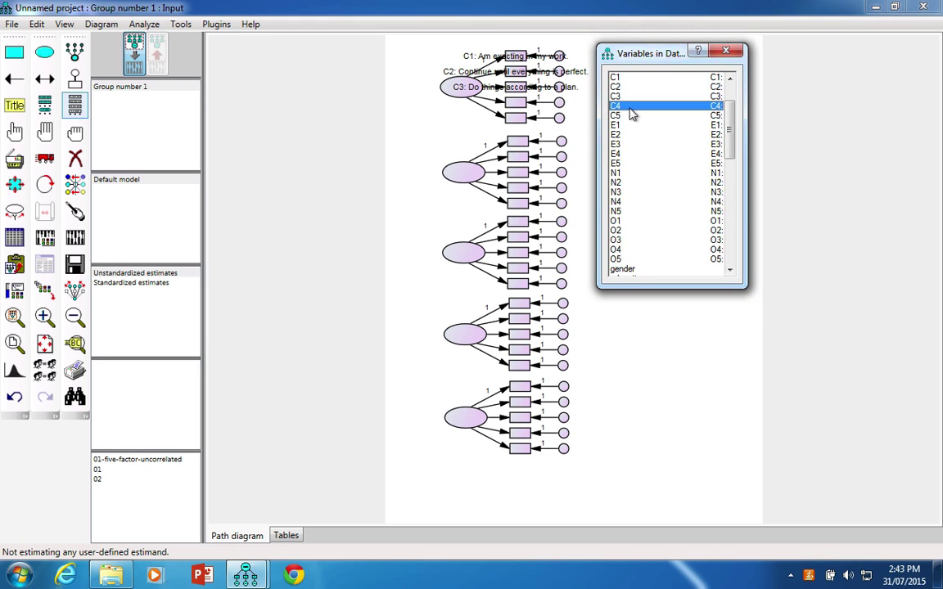
left_click_drag(633, 115, 515, 104)
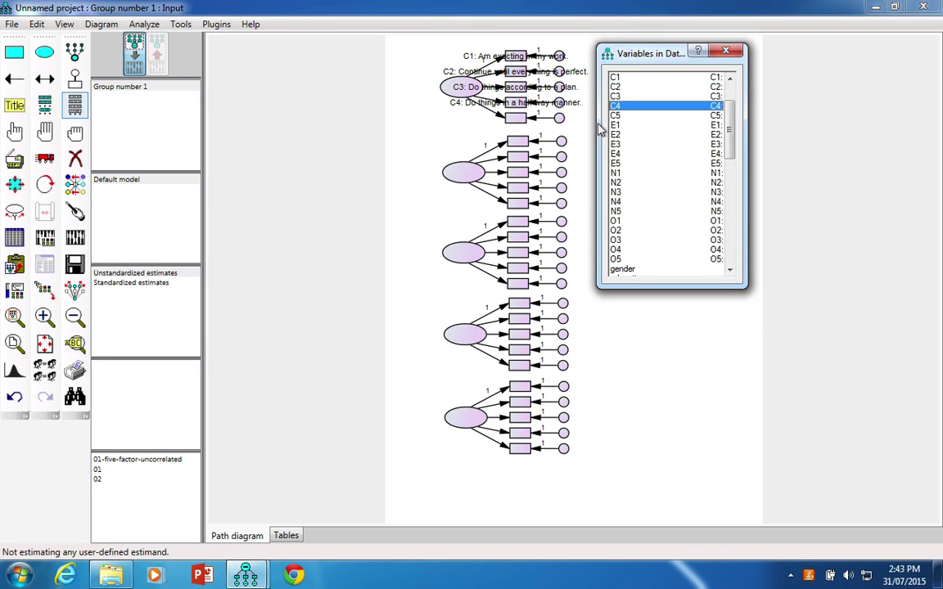
left_click_drag(621, 115, 524, 119)
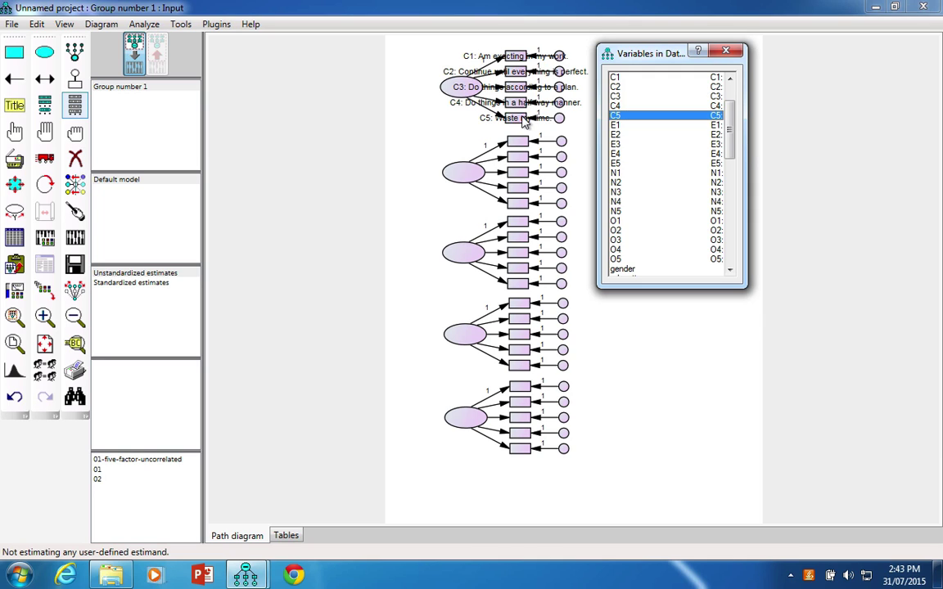
Step: Turn off the display of variable labels in the interface properties and apply the change
left_click(101, 24)
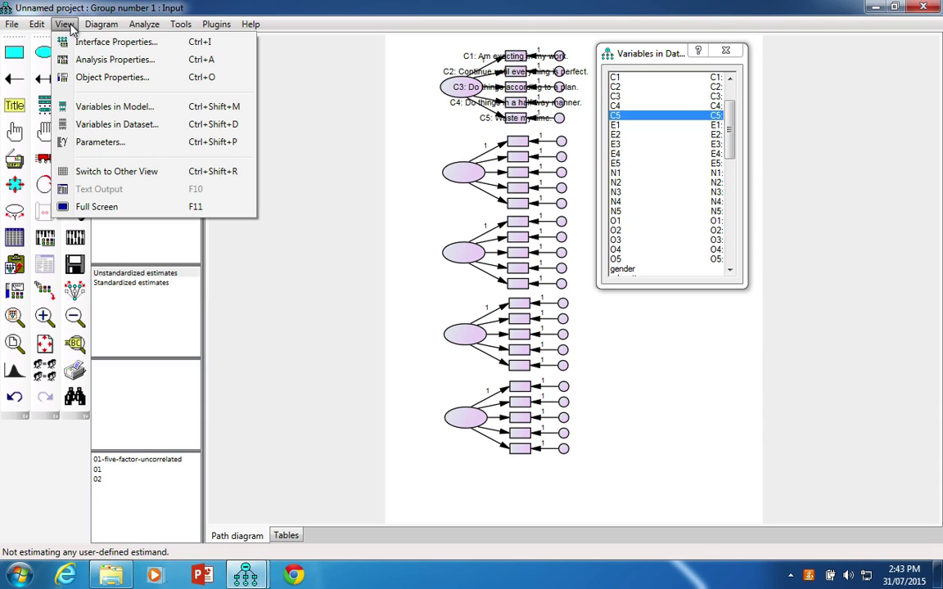
left_click(77, 42)
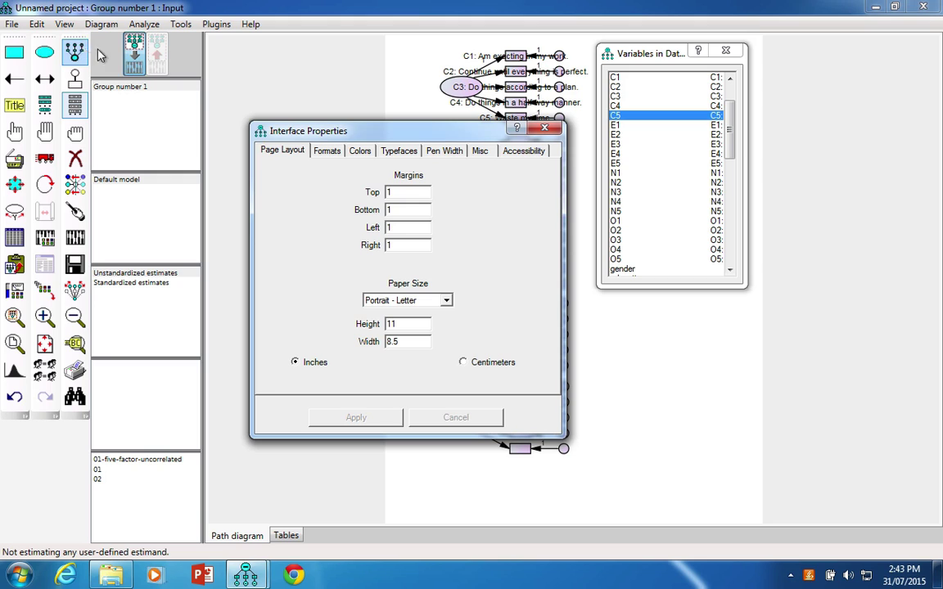
left_click(481, 152)
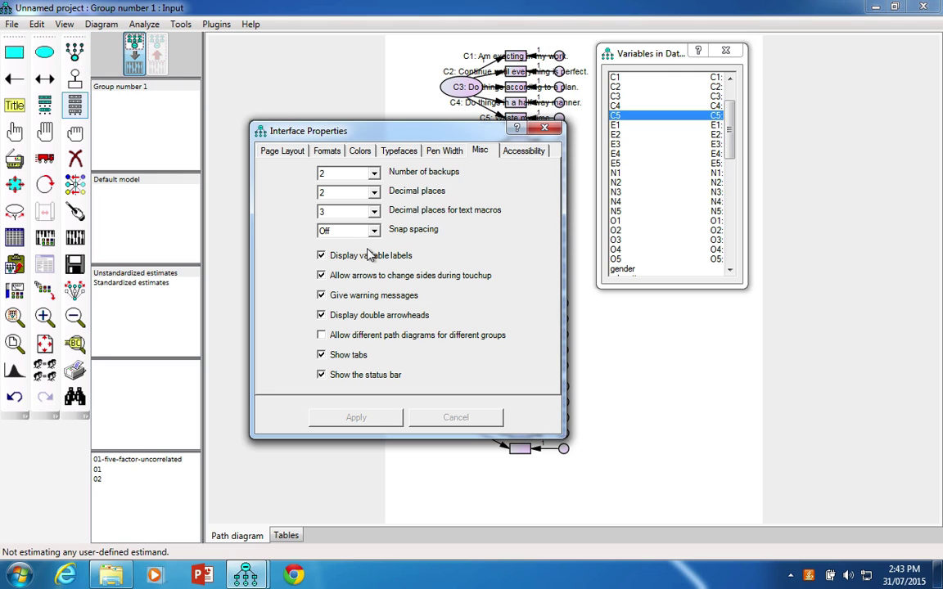
left_click(366, 257)
left_click(367, 423)
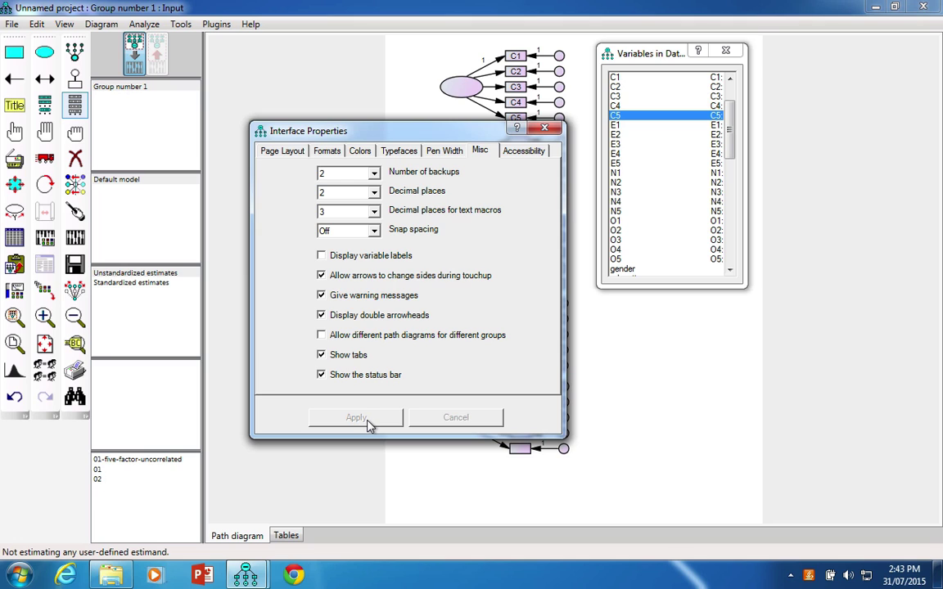
left_click(542, 131)
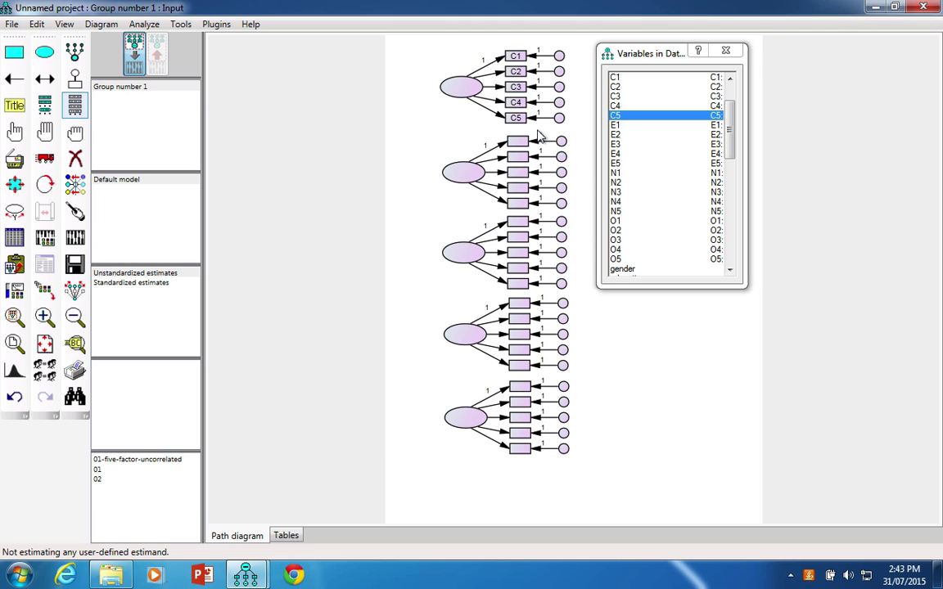
Step: Assign the dataset variables E1 to E5 to the five rectangles of the second factor, from top to bottom
left_click(616, 125)
left_click_drag(615, 128, 518, 141)
left_click_drag(616, 134, 521, 163)
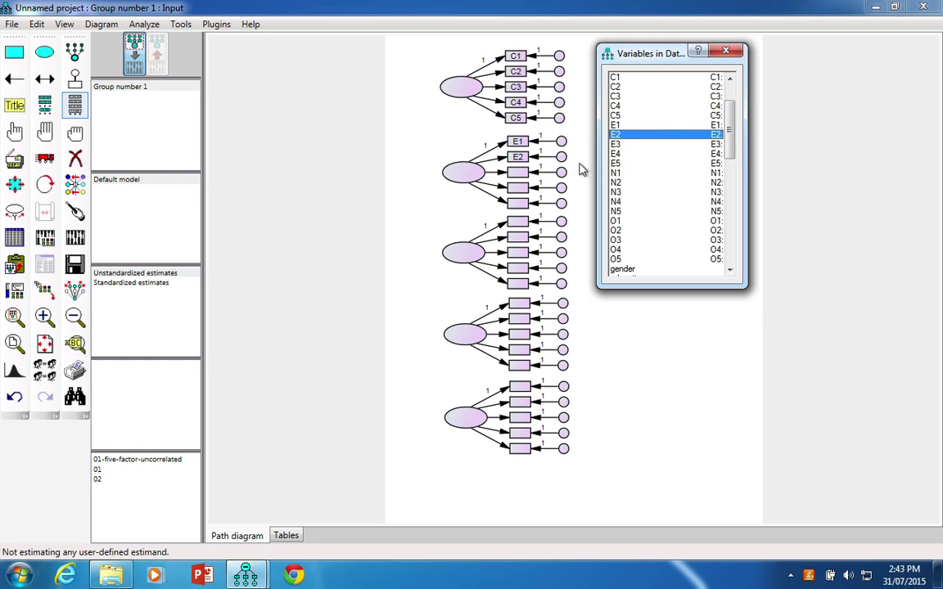
left_click(627, 147)
left_click_drag(627, 150, 517, 187)
left_click_drag(624, 164, 523, 206)
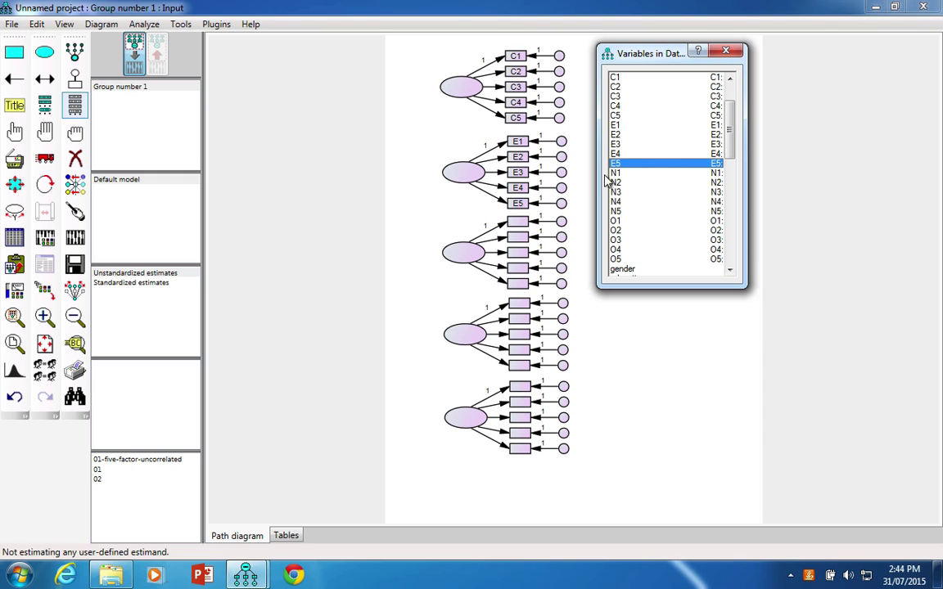
Step: Assign the dataset variables N1 to N5 to the five rectangles of the third factor, from top to bottom
left_click_drag(617, 173, 525, 229)
left_click(639, 184)
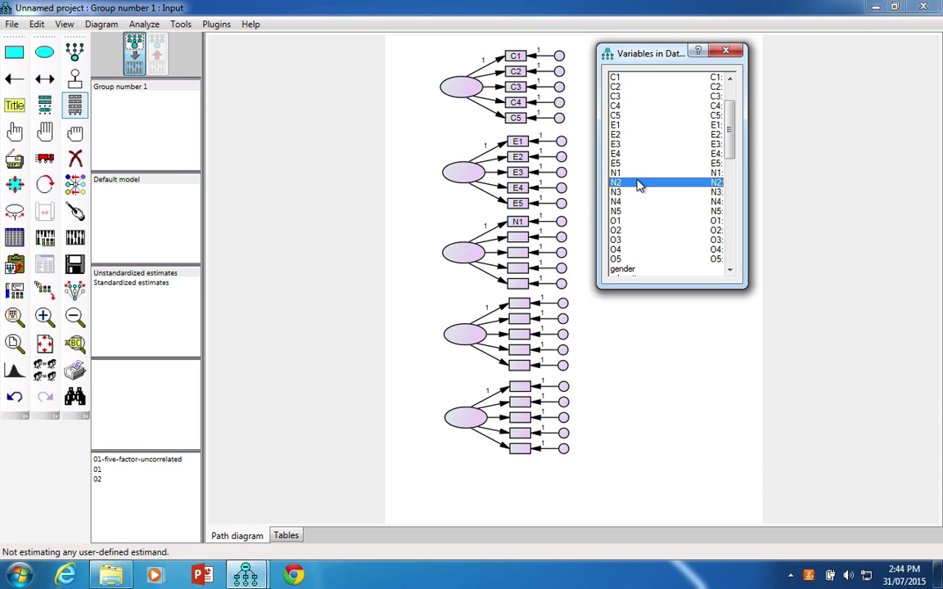
left_click_drag(639, 185, 528, 245)
left_click_drag(638, 191, 525, 252)
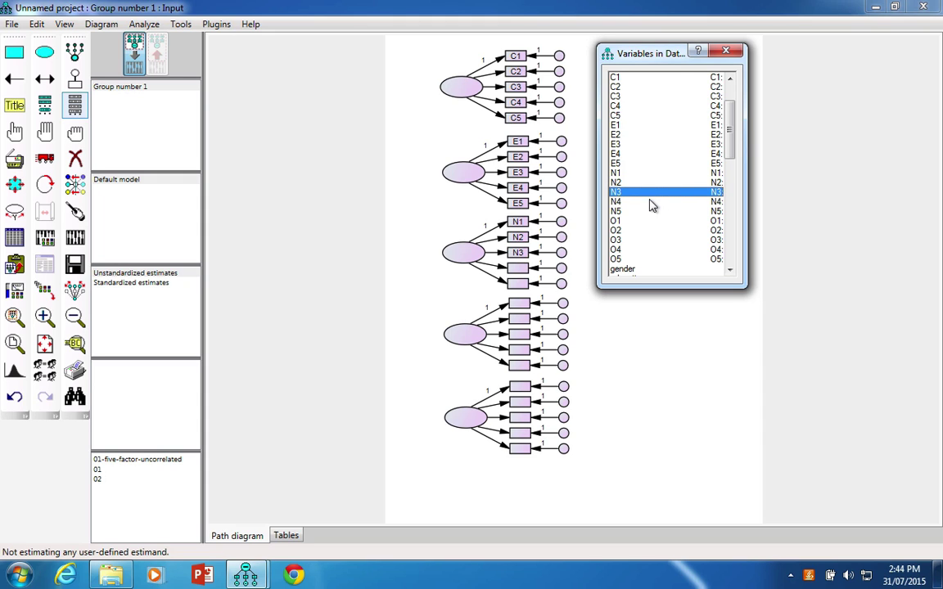
left_click_drag(653, 205, 517, 269)
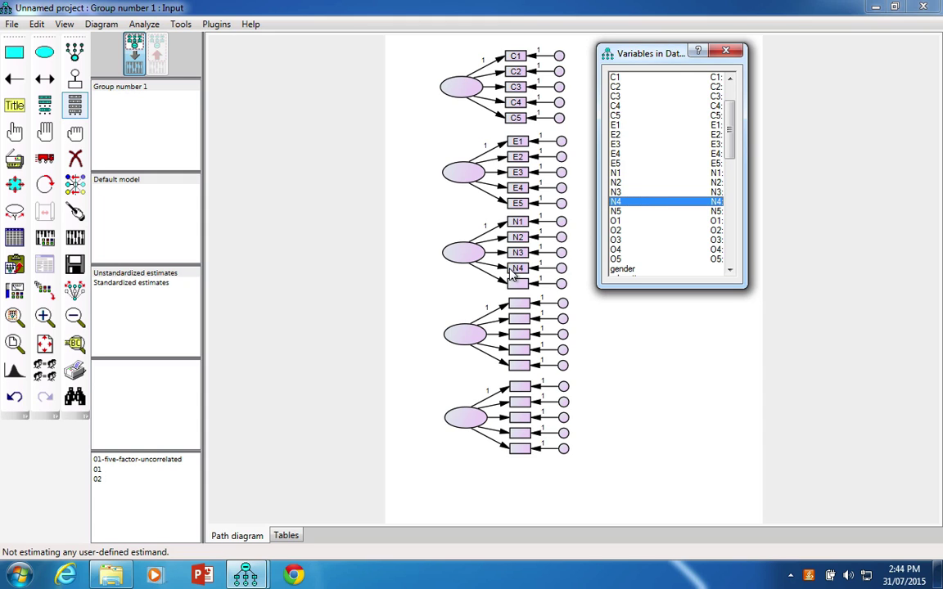
left_click_drag(646, 211, 522, 286)
Step: Assign the dataset variables O1 to O5 to the five rectangles of the fourth factor, from top to bottom
left_click_drag(624, 222, 522, 308)
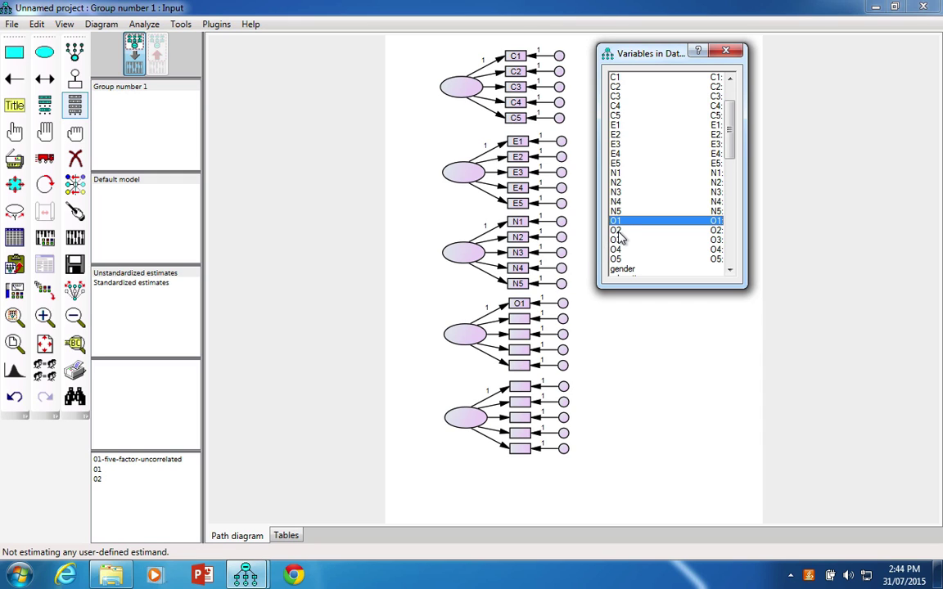
scroll(619, 237, "up", 1)
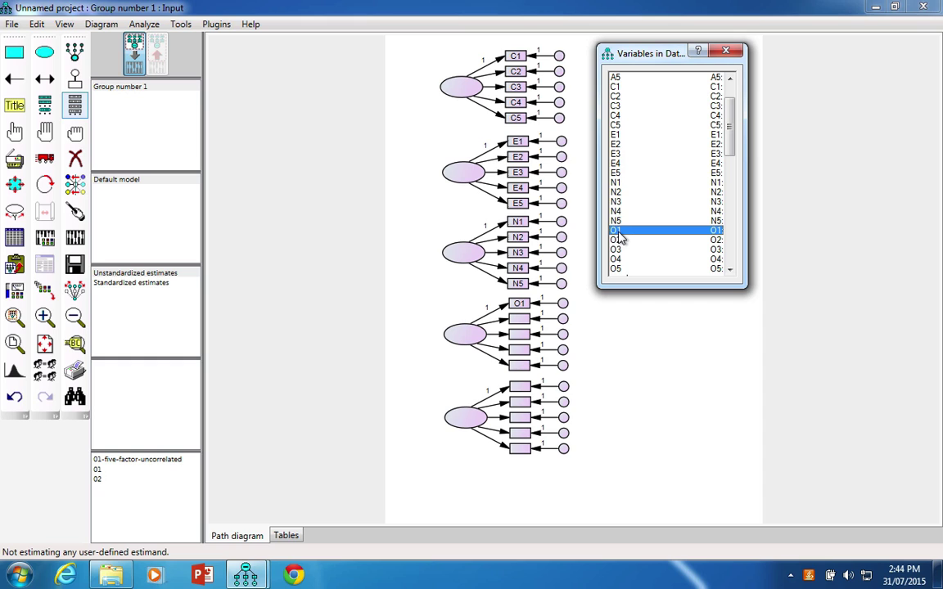
left_click_drag(619, 239, 519, 324)
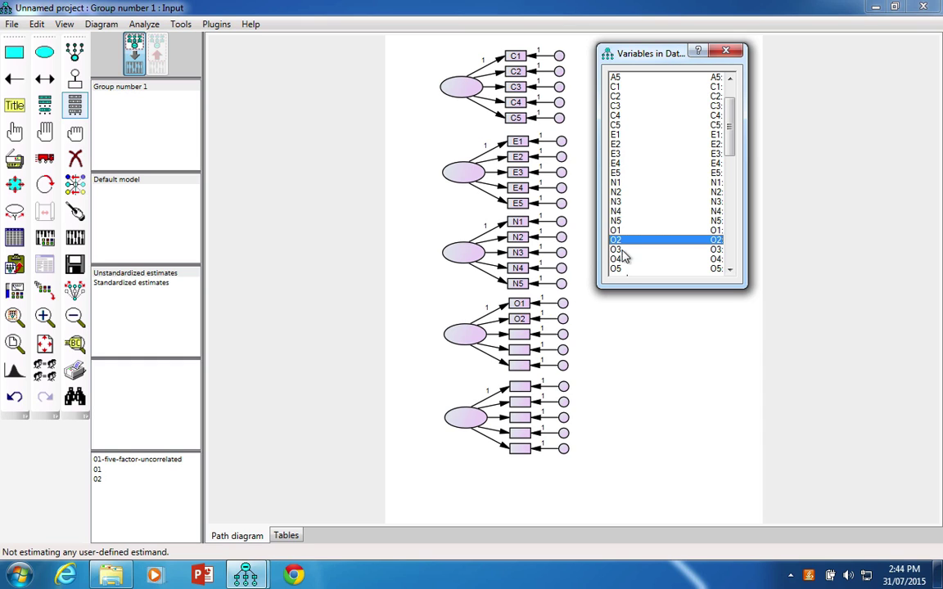
left_click_drag(622, 256, 523, 343)
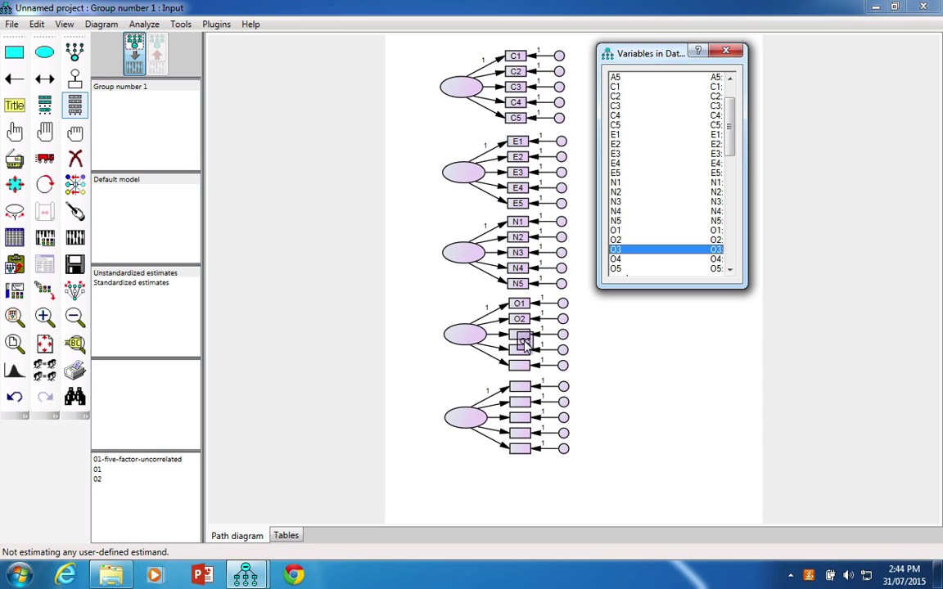
left_click(74, 166)
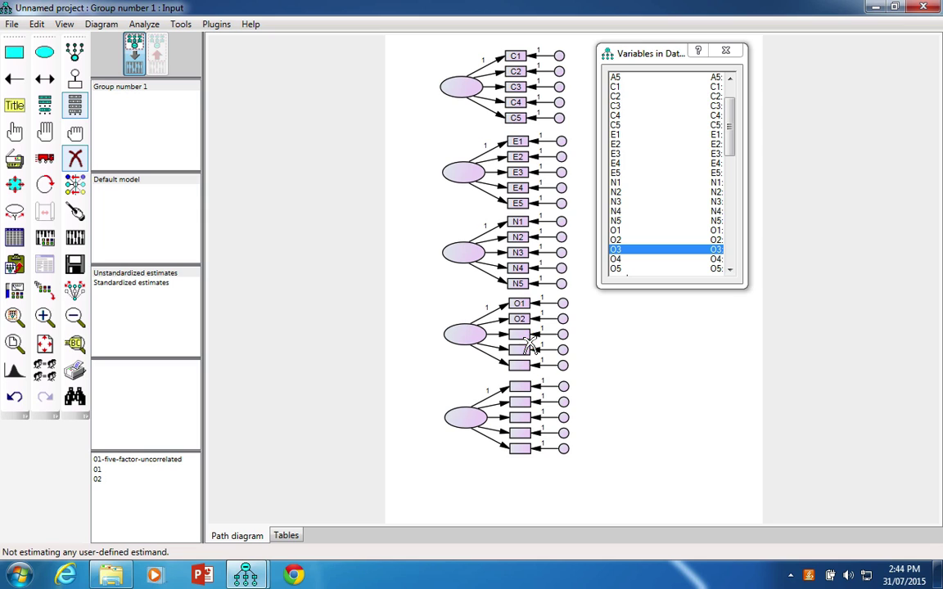
left_click_drag(615, 254, 524, 335)
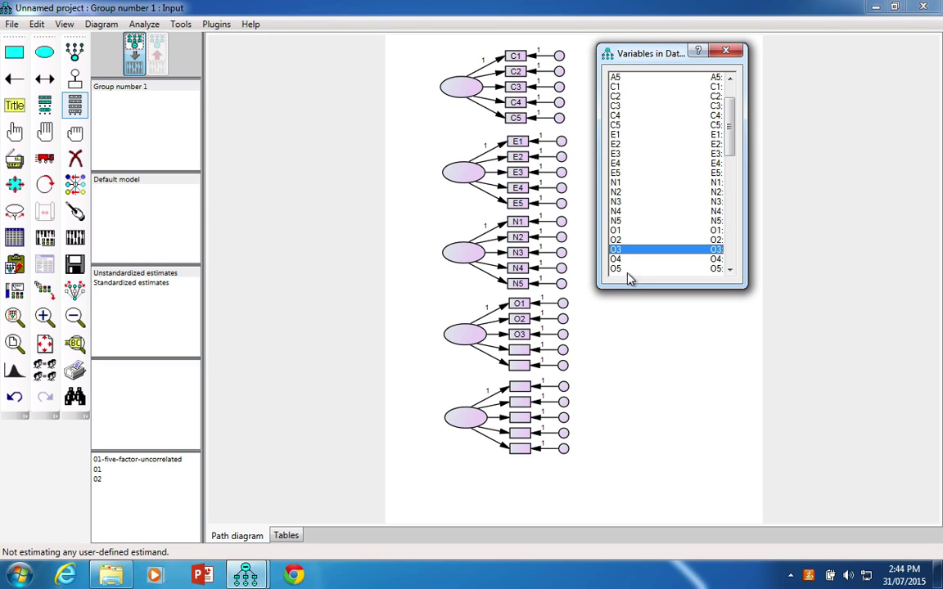
left_click_drag(615, 259, 520, 351)
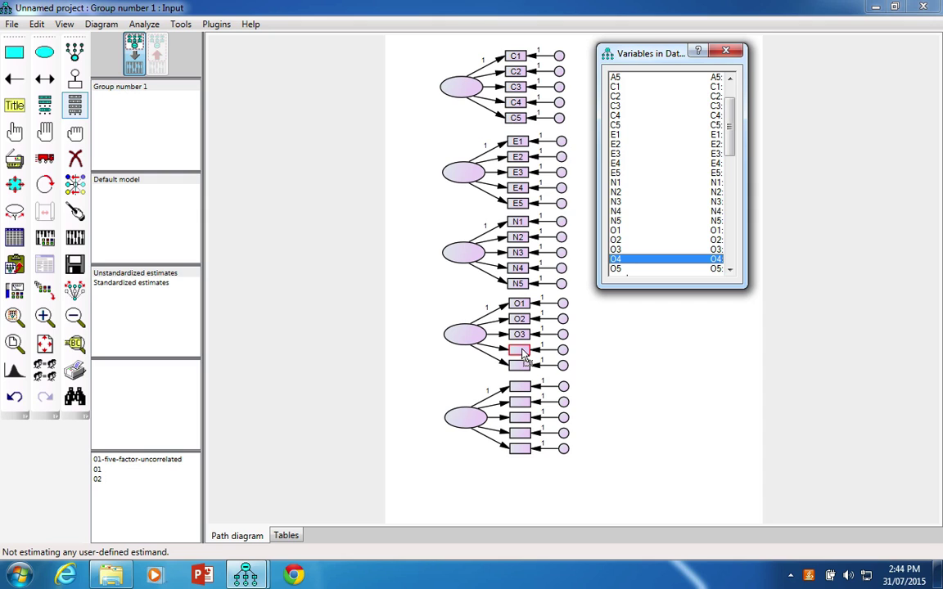
left_click(630, 270)
left_click_drag(630, 270, 522, 365)
Step: Assign the dataset variables A1 to A5 to the five rectangles of the fifth factor, from top to bottom
scroll(720, 151, "up", 2)
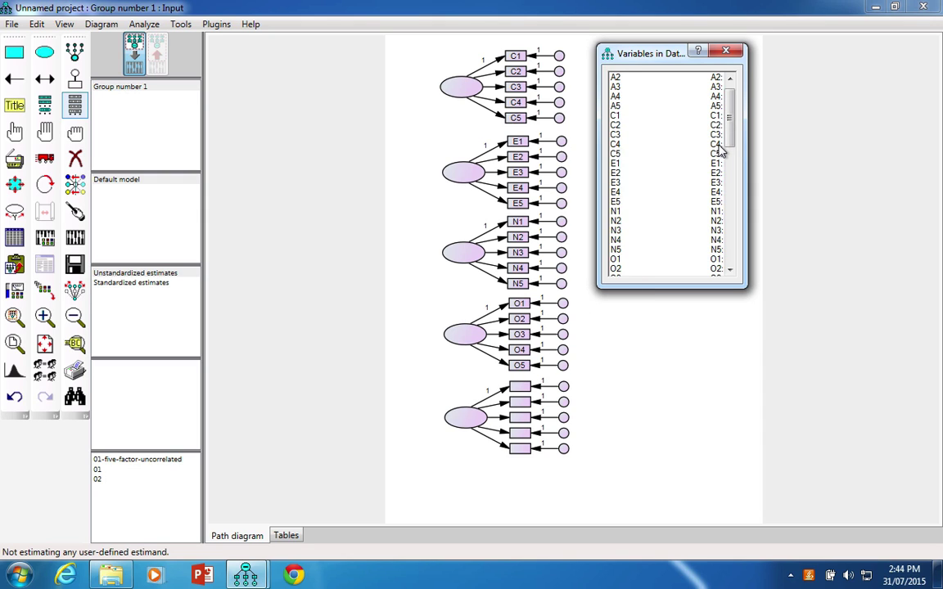
left_click_drag(668, 78, 520, 388)
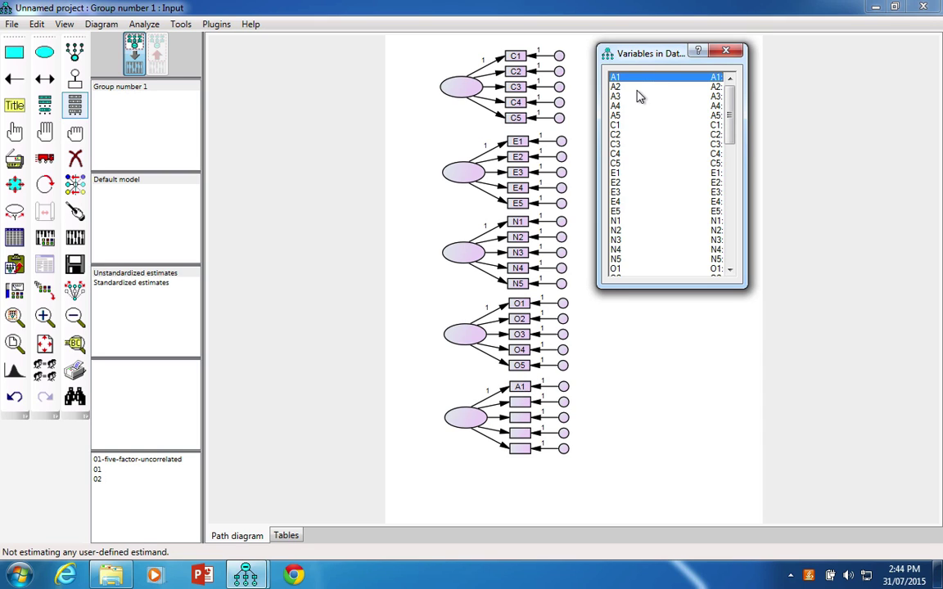
left_click_drag(637, 88, 522, 402)
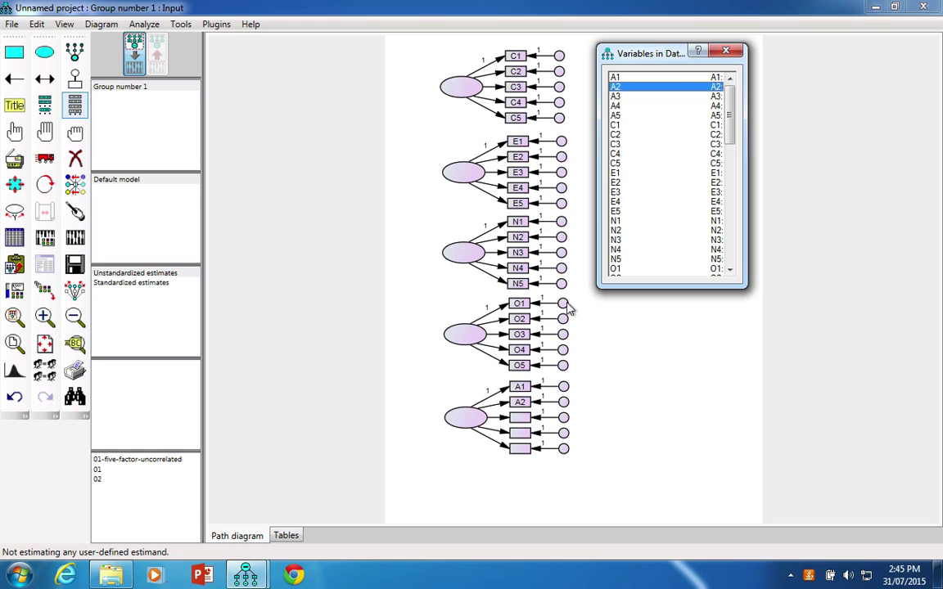
left_click(658, 97)
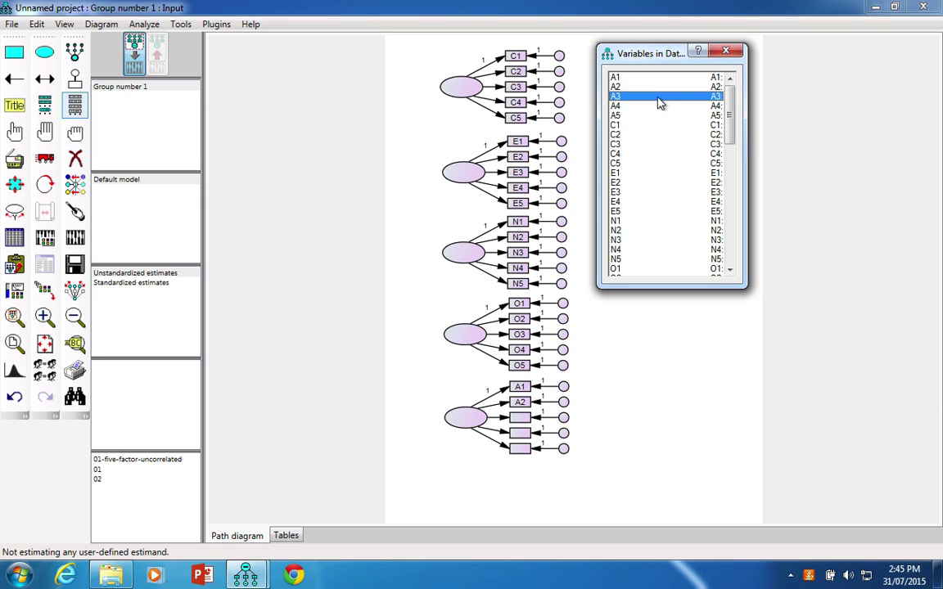
left_click_drag(659, 102, 518, 421)
left_click(626, 106)
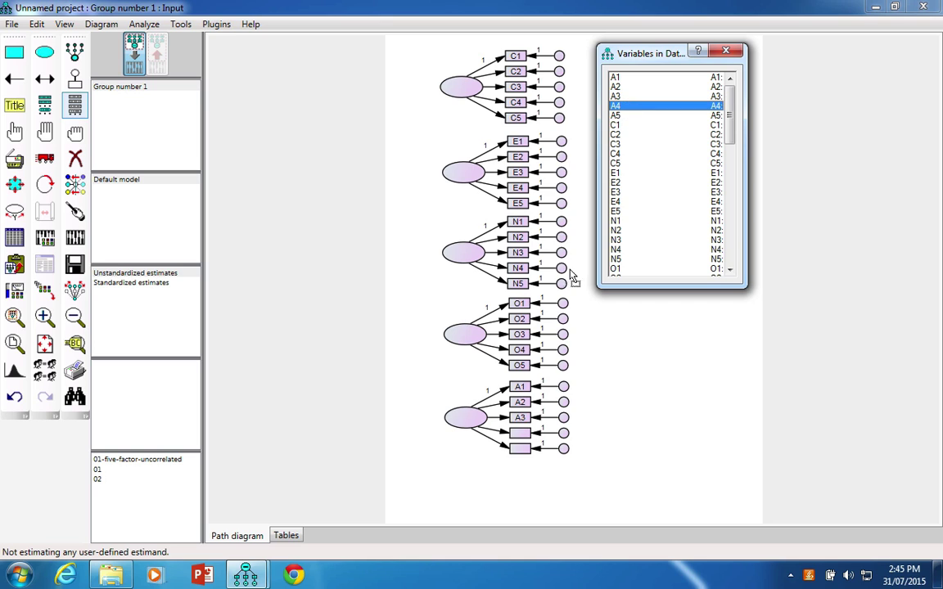
left_click_drag(573, 276, 520, 433)
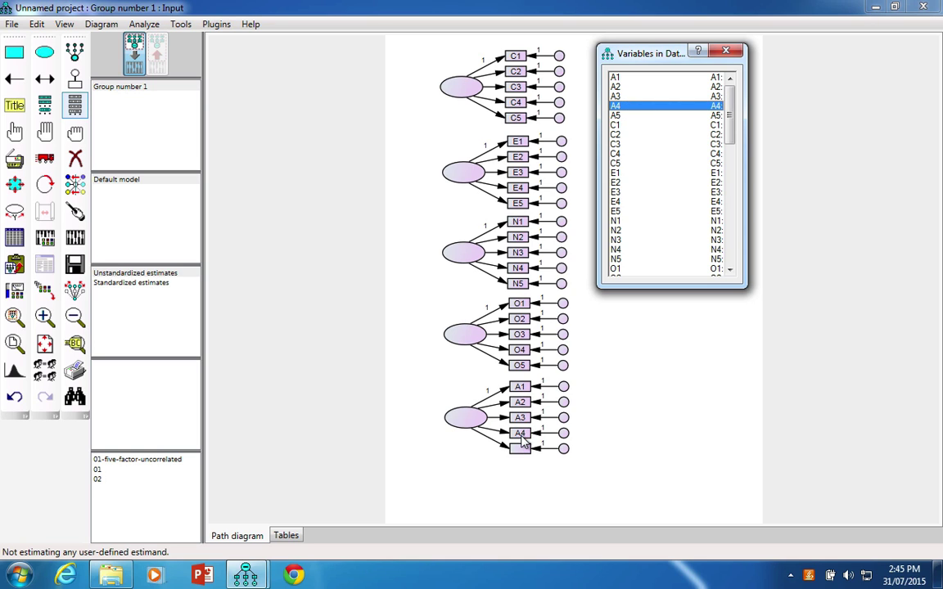
left_click(645, 115)
left_click_drag(644, 120, 520, 450)
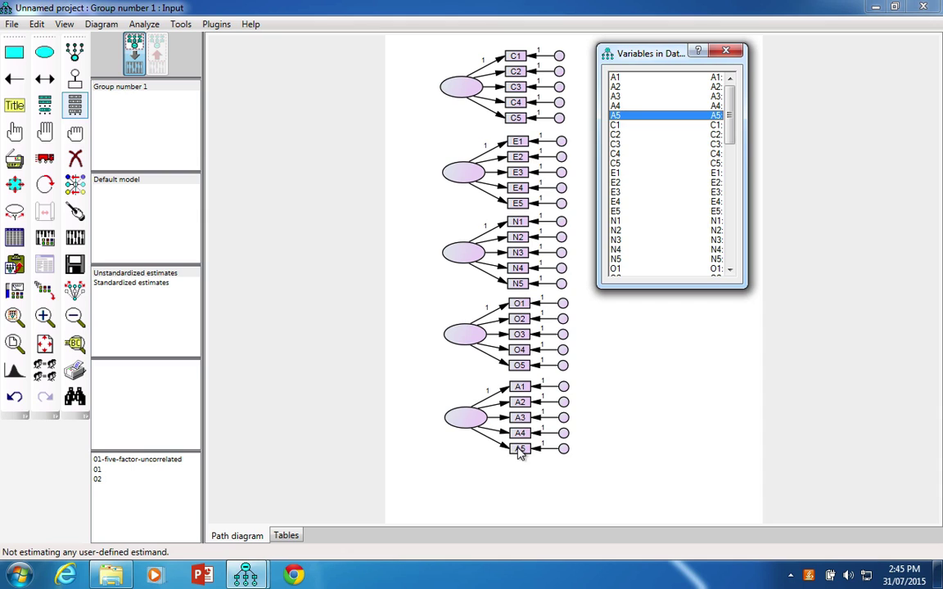
Step: Slightly resize the C1 rectangle with the tool for changing the shape of objects
left_click(18, 187)
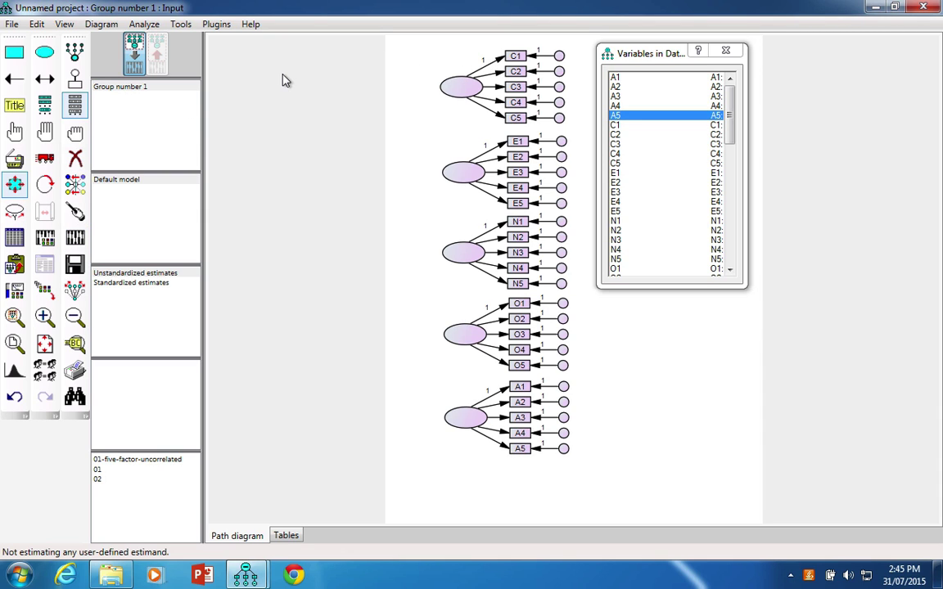
mouse_move(537, 69)
left_mouse_down()
mouse_move(525, 55)
mouse_move(540, 61)
left_mouse_up()
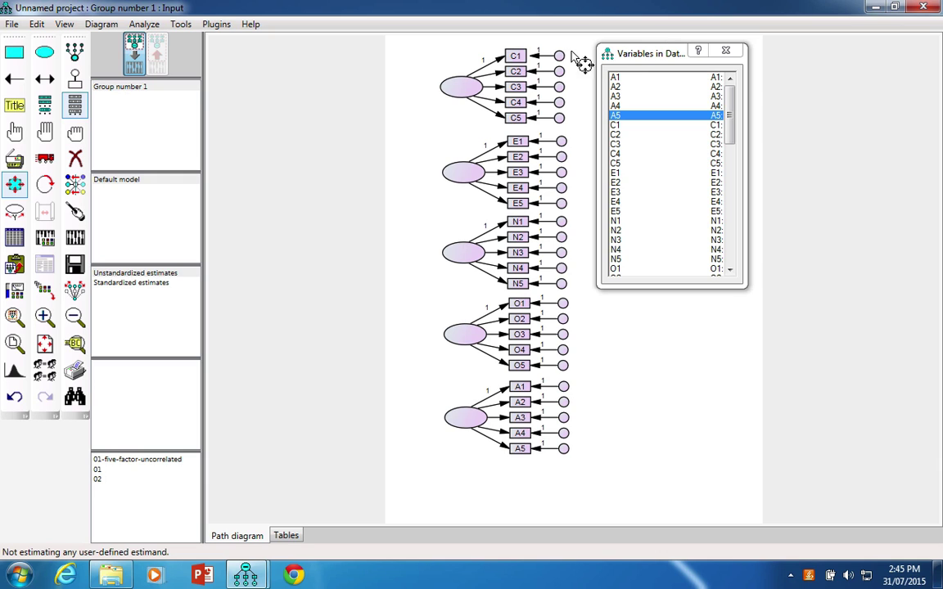
left_click(14, 185)
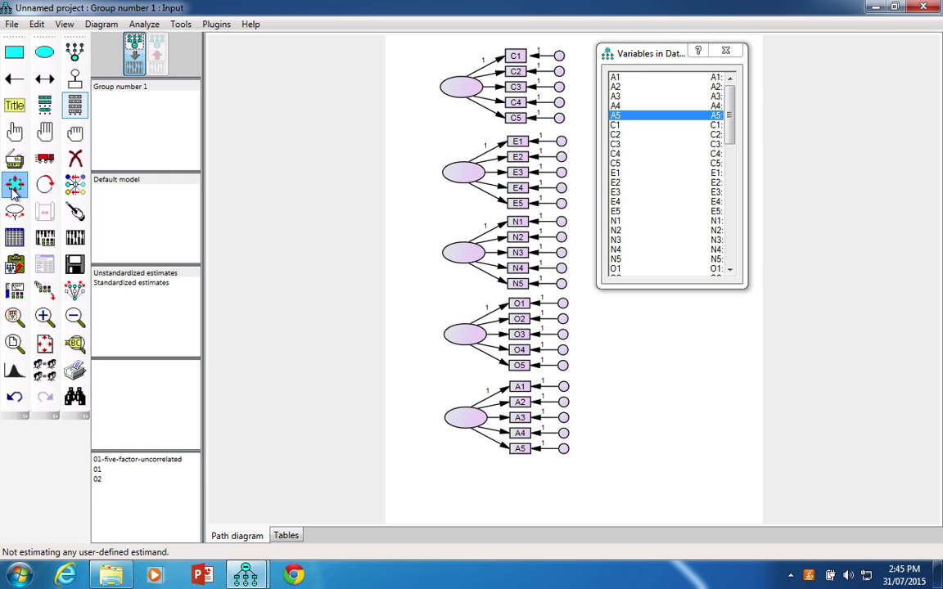
Step: Open the object properties of the first factor's ellipse and enter the variable name conscientiousness
double_click(461, 92)
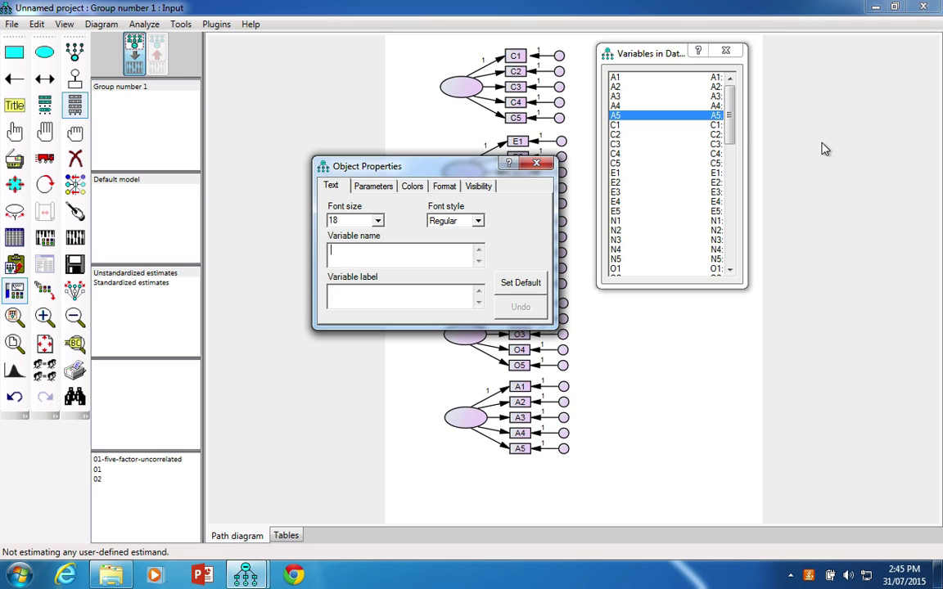
left_click_drag(727, 123, 726, 248)
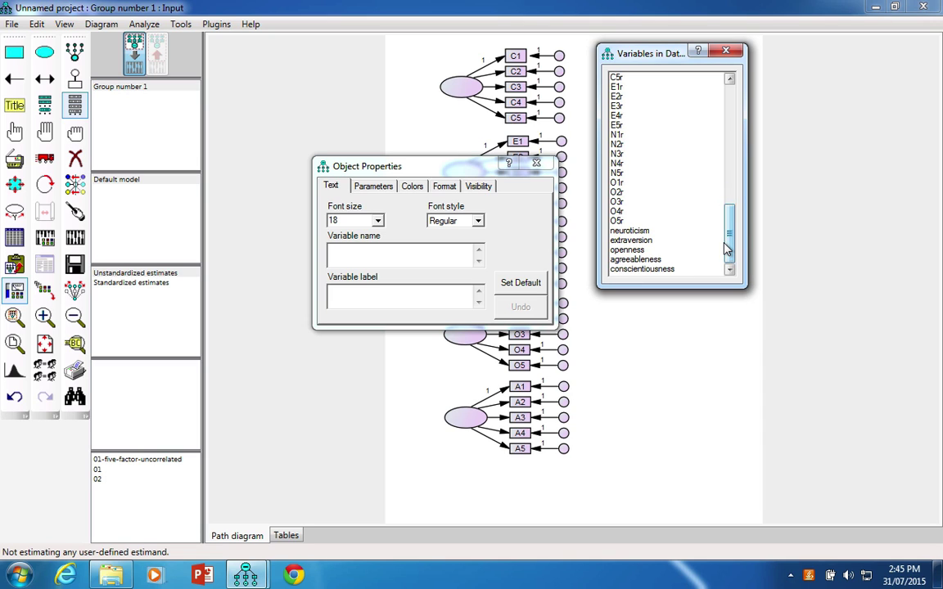
left_click(425, 260)
type("cpnsc")
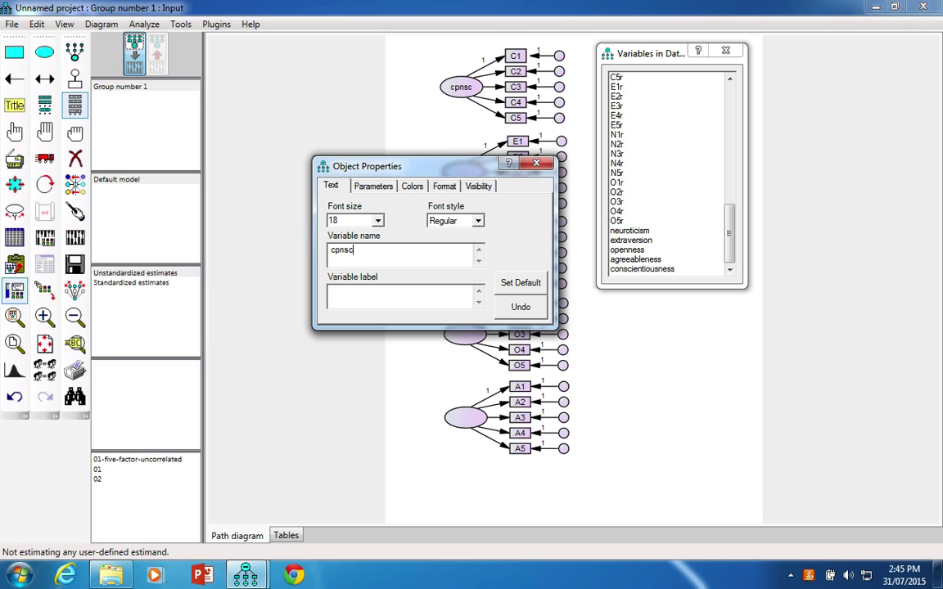
key("BackSpace")
key("BackSpace")
key("BackSpace")
key("BackSpace")
type("onscientiousness")
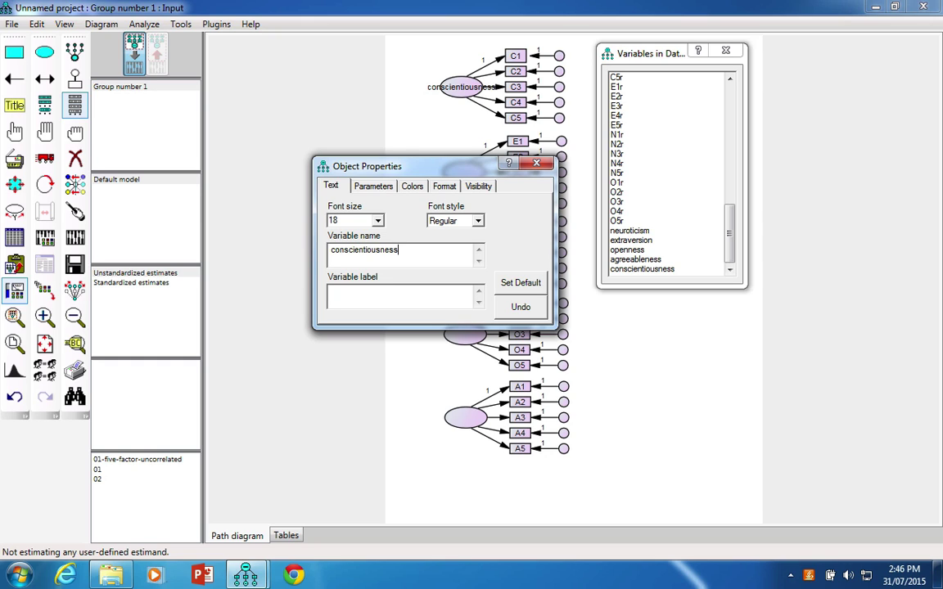
Step: Shorten the first factor's variable name to consc
key("BackSpace")
key("BackSpace")
key("BackSpace")
key("BackSpace")
key("BackSpace")
key("BackSpace")
key("BackSpace")
key("BackSpace")
key("BackSpace")
key("BackSpace")
key("BackSpace")
key("BackSpace")
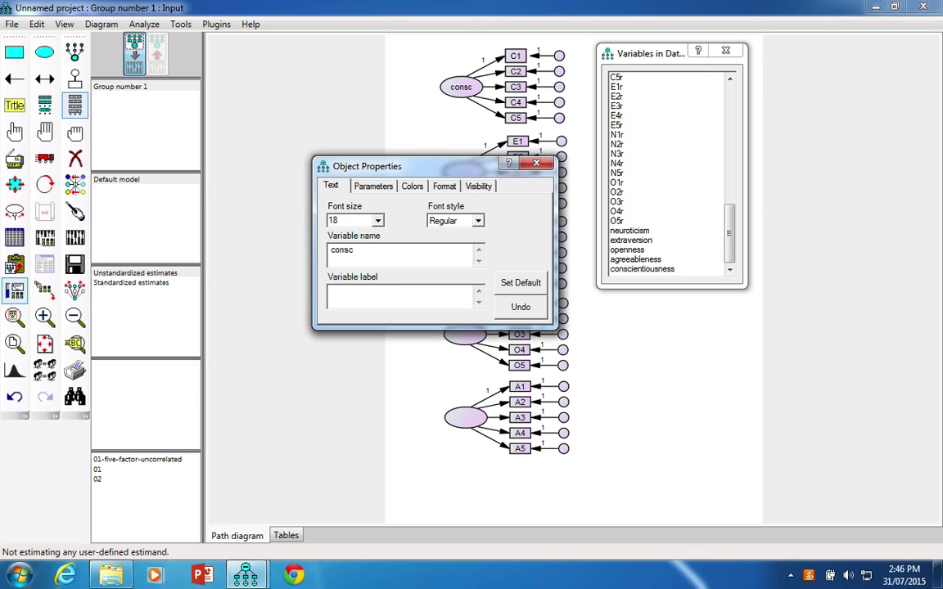
Step: Name the remaining four factor ellipses extra, neuro, open and agree, from top to bottom
left_click_drag(435, 171, 768, 178)
left_click(461, 169)
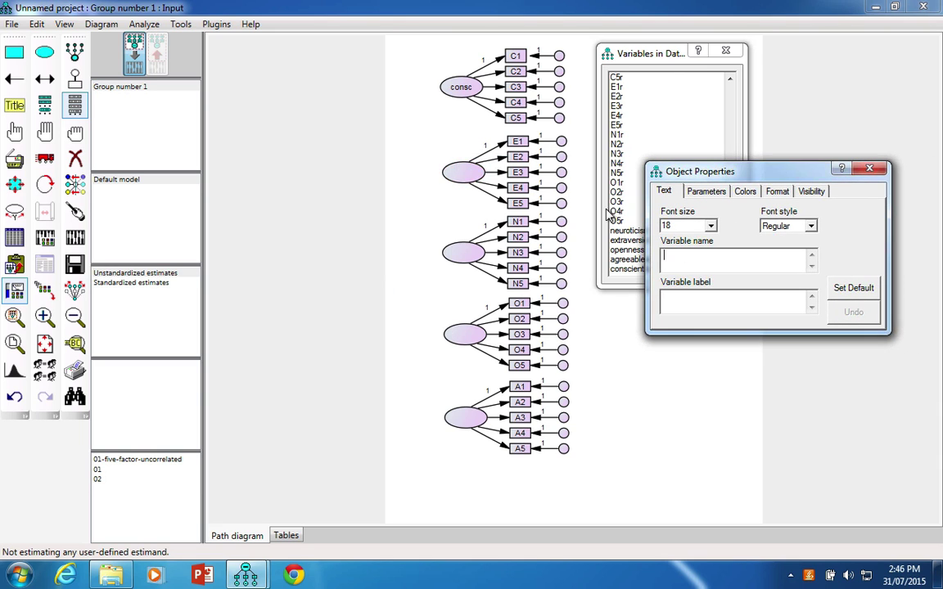
type("extra")
left_click(459, 259)
left_click(726, 256)
type("neuro")
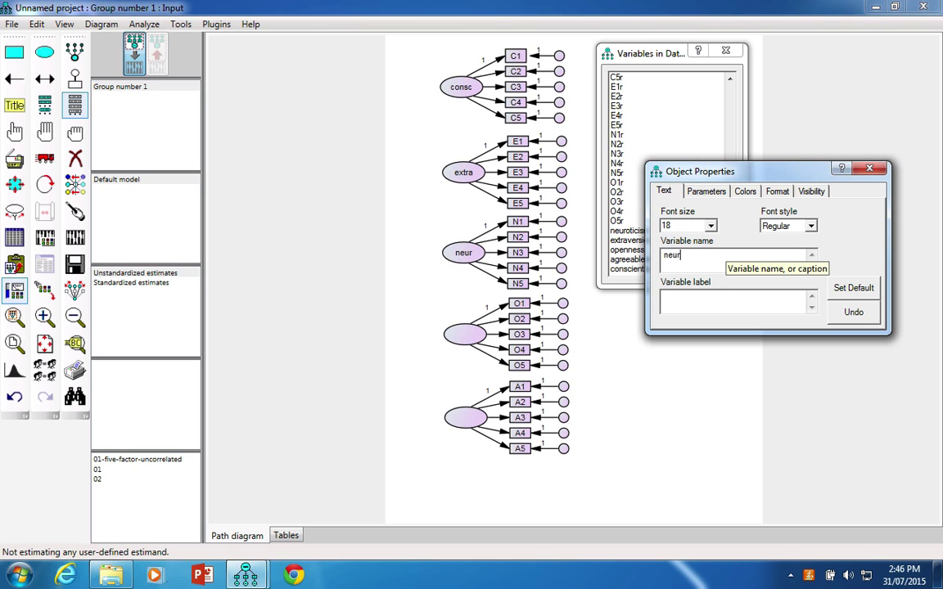
left_click(449, 331)
type("open")
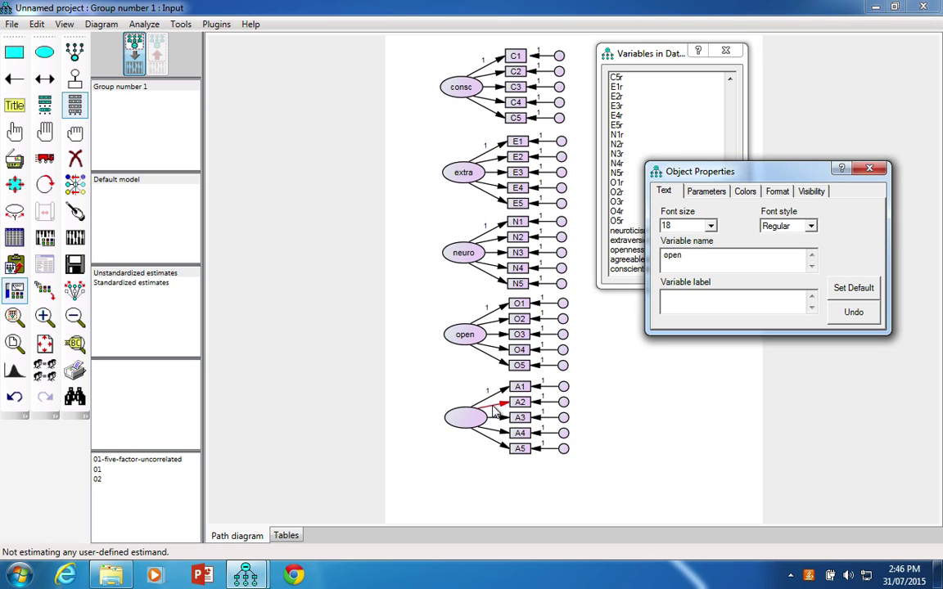
left_click(466, 418)
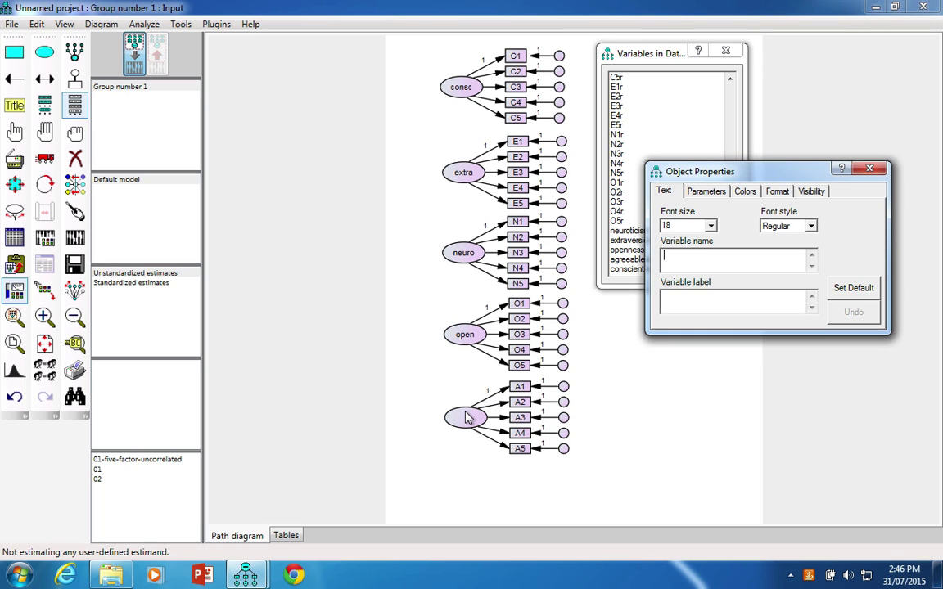
type("agree")
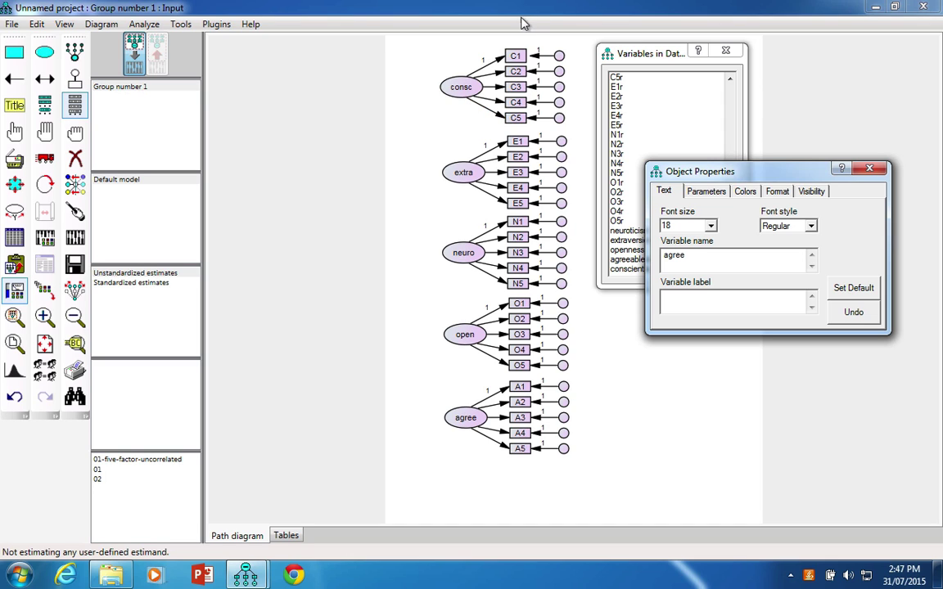
Step: Examine the variable names and labels of the indicators C1, E1, E2 and E3 in their object properties
left_click(515, 57)
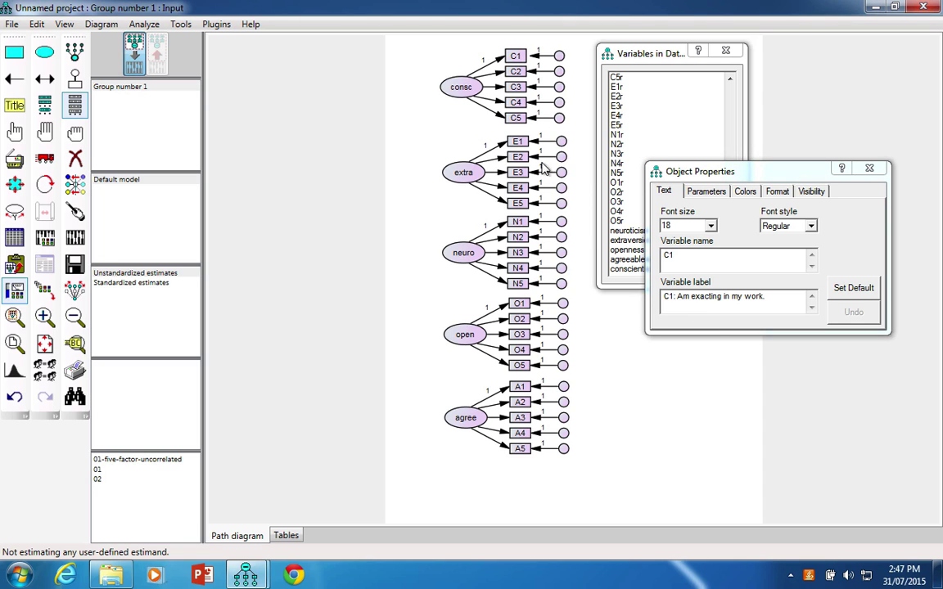
left_click(517, 141)
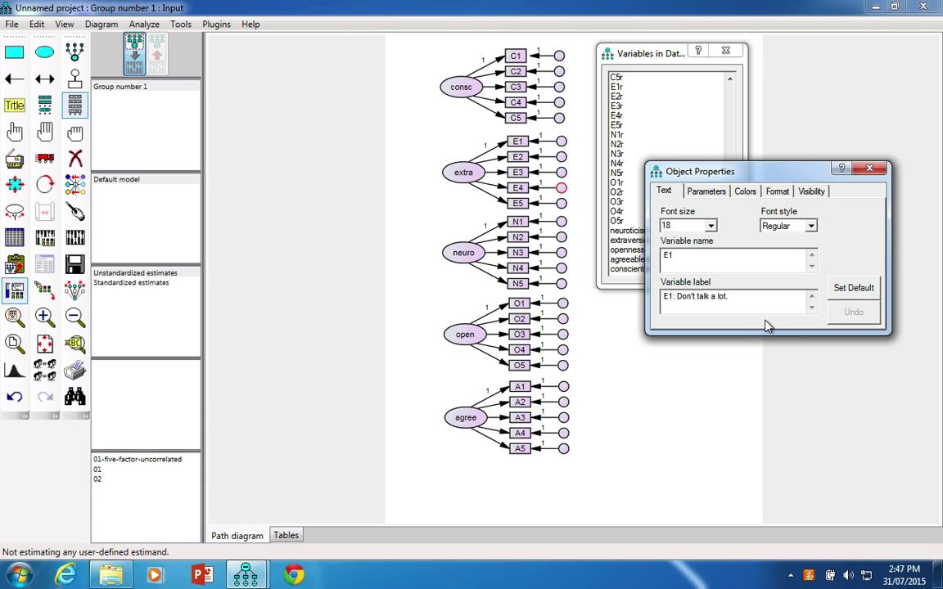
left_click(521, 160)
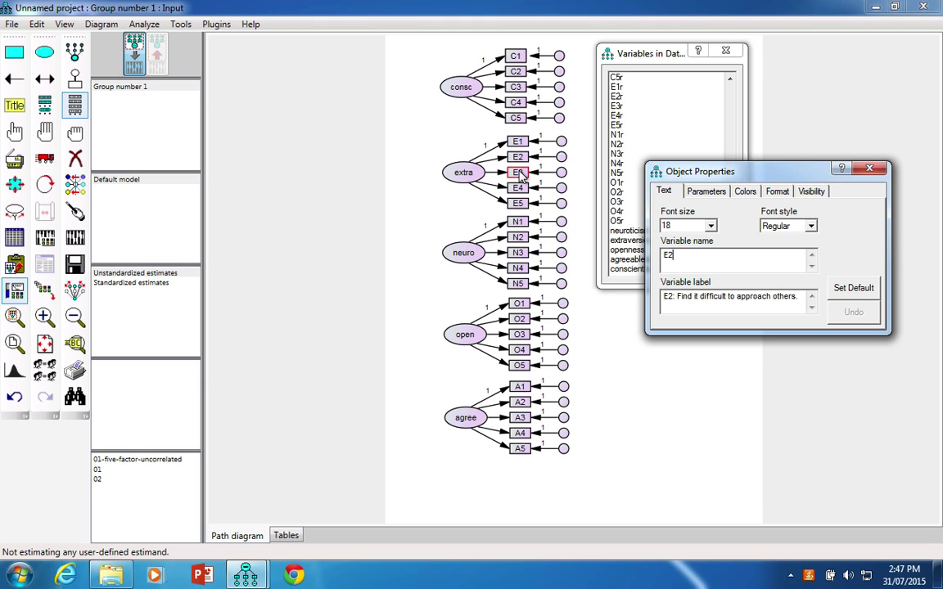
left_click(520, 173)
Step: Set the regression weight of the path from extra to E3 to 1 and clear the weight of the path to E1
left_click(499, 178)
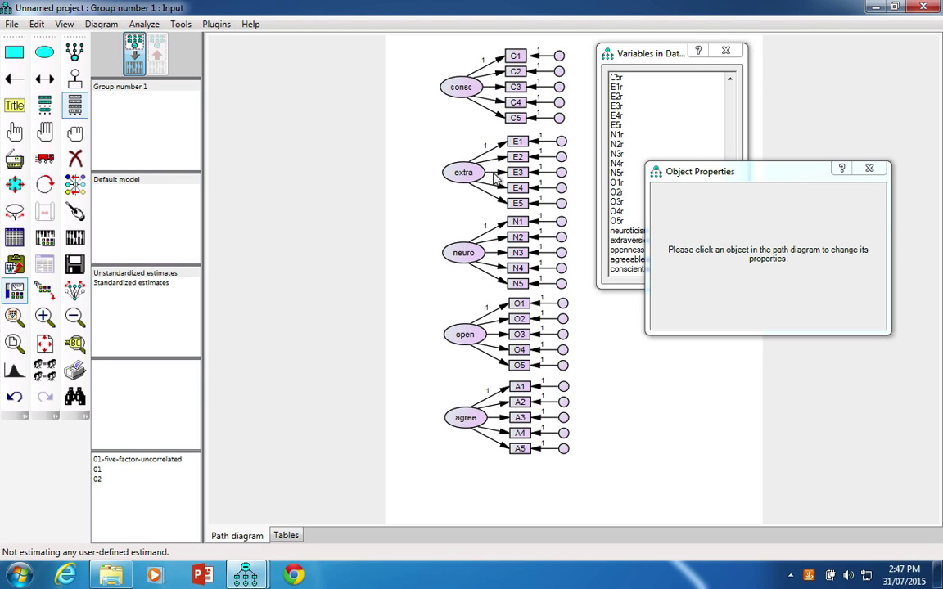
left_click(495, 177)
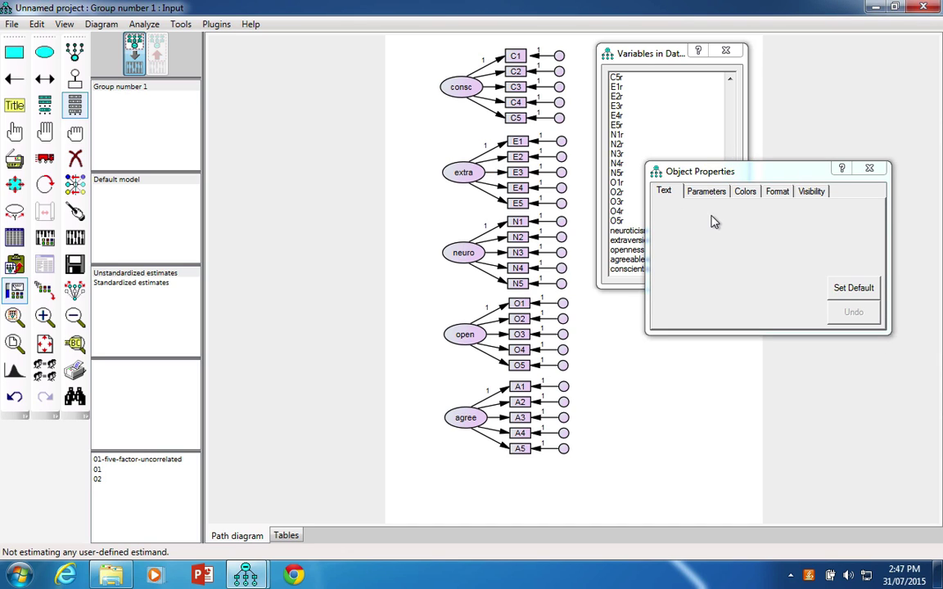
left_click(705, 193)
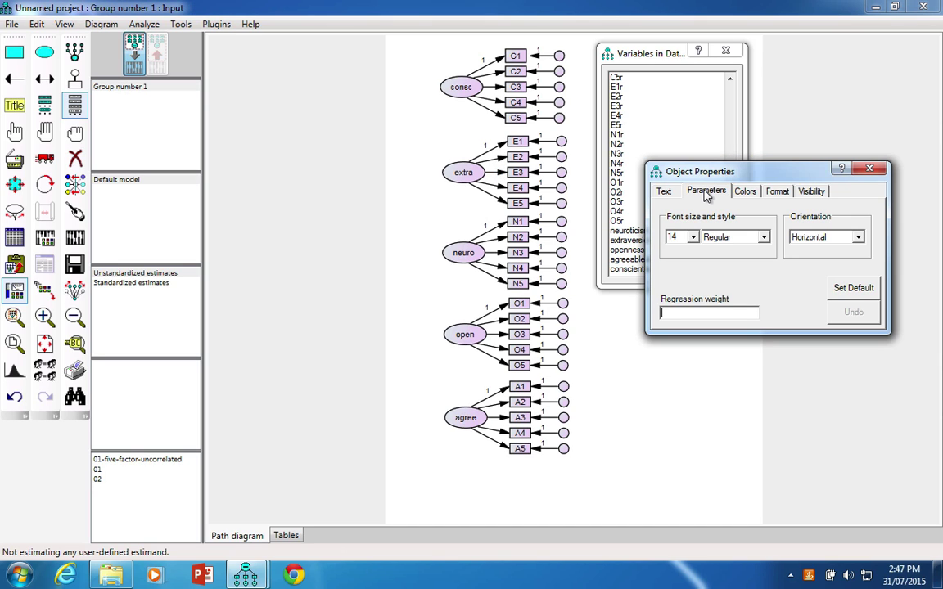
left_click(695, 313)
type("1")
left_click(493, 151)
left_click(714, 312)
key("BackSpace")
Step: Examine the variable name and label of the indicator N1 in its object properties
left_click(524, 227)
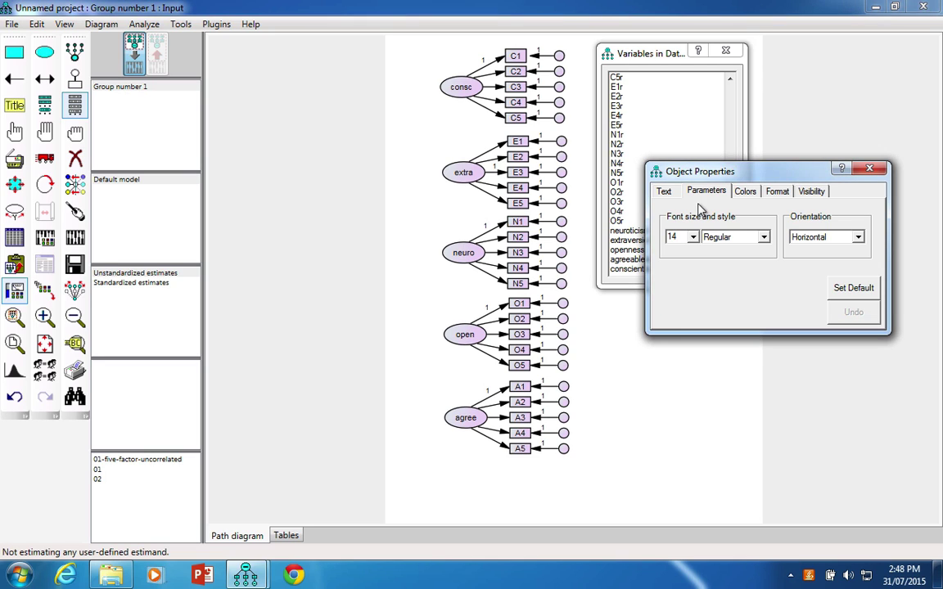
left_click(664, 191)
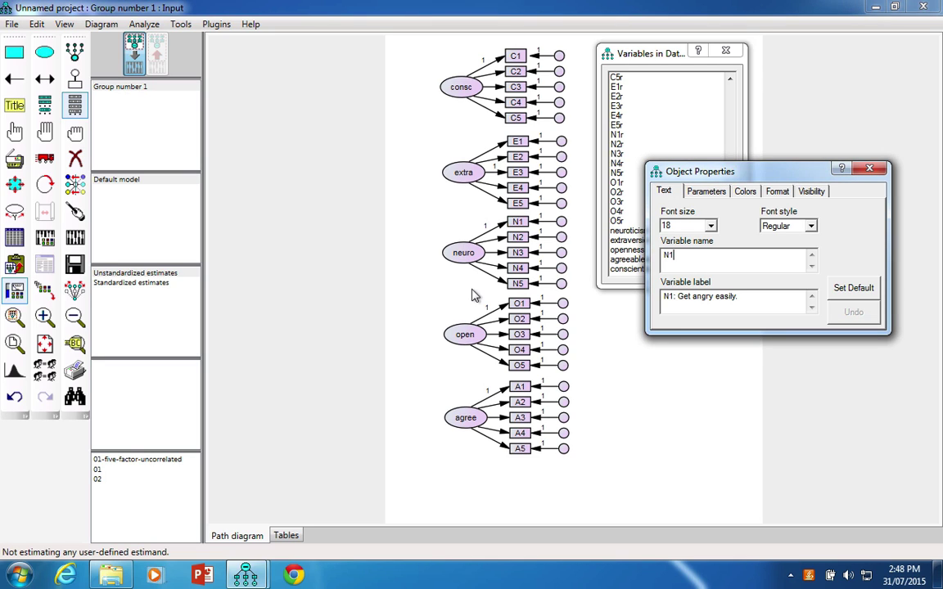
Step: Examine the variable names and labels of the indicators O1, A1 and A2 in their object properties
left_click(520, 306)
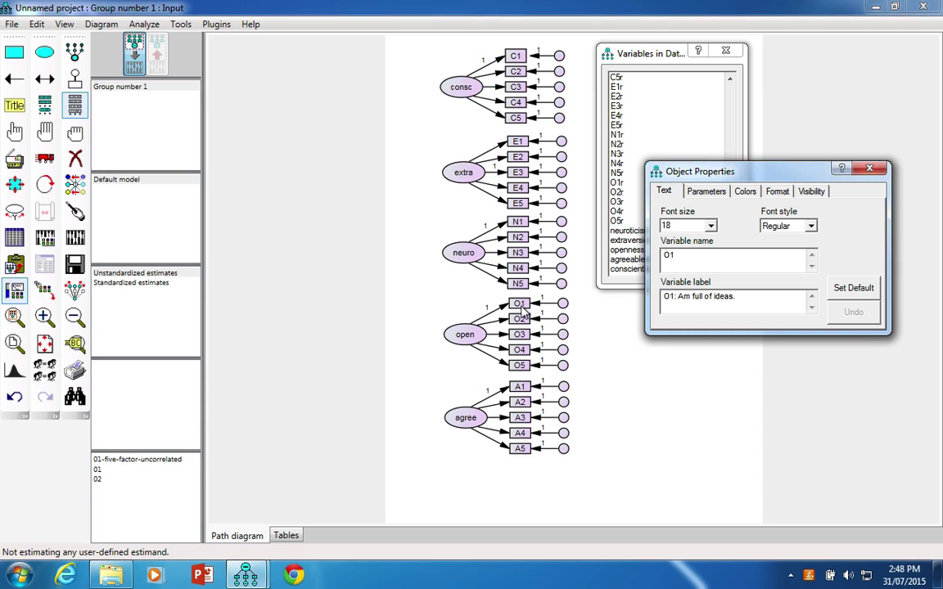
left_click(521, 389)
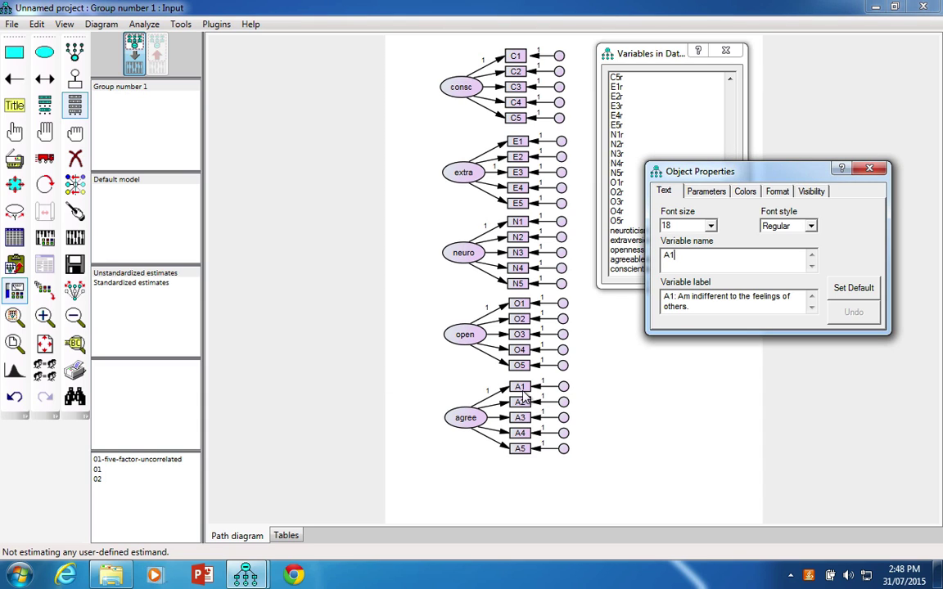
left_click(521, 404)
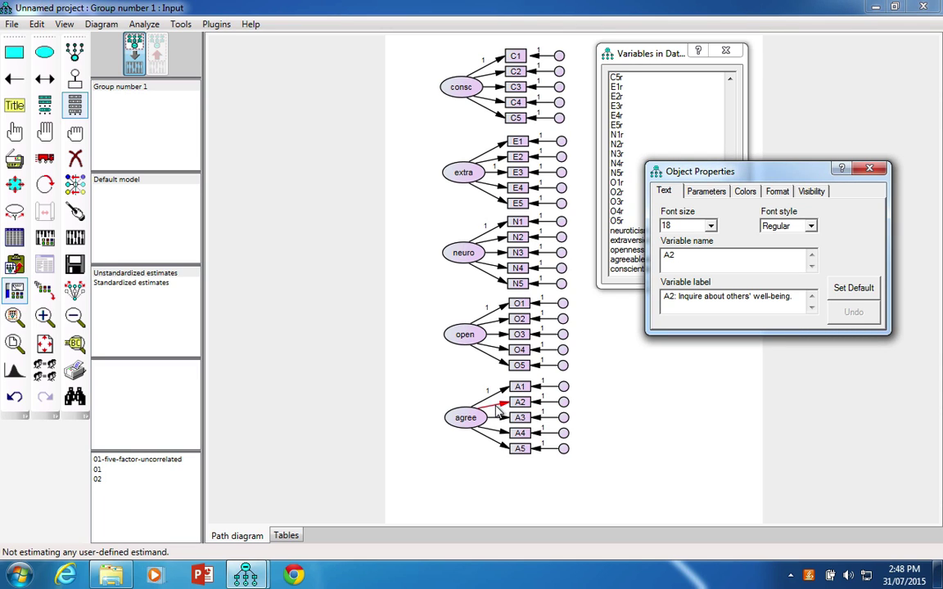
Step: Set the regression weight of the path from agree to A2 to 1 and clear the weight of the path to A1
left_click(446, 369)
left_click(706, 192)
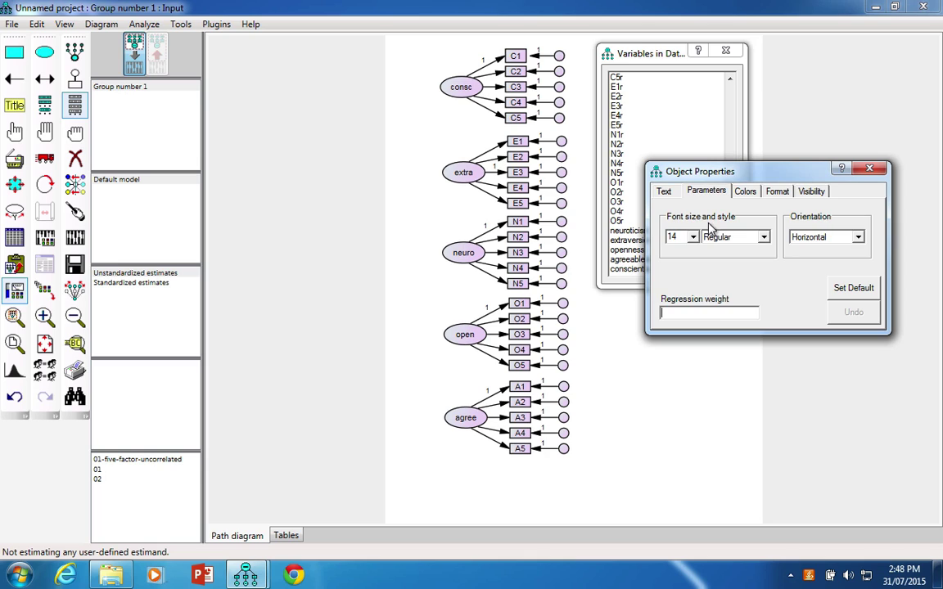
left_click(695, 313)
type("1")
left_click(497, 399)
key("BackSpace")
left_click(888, 169)
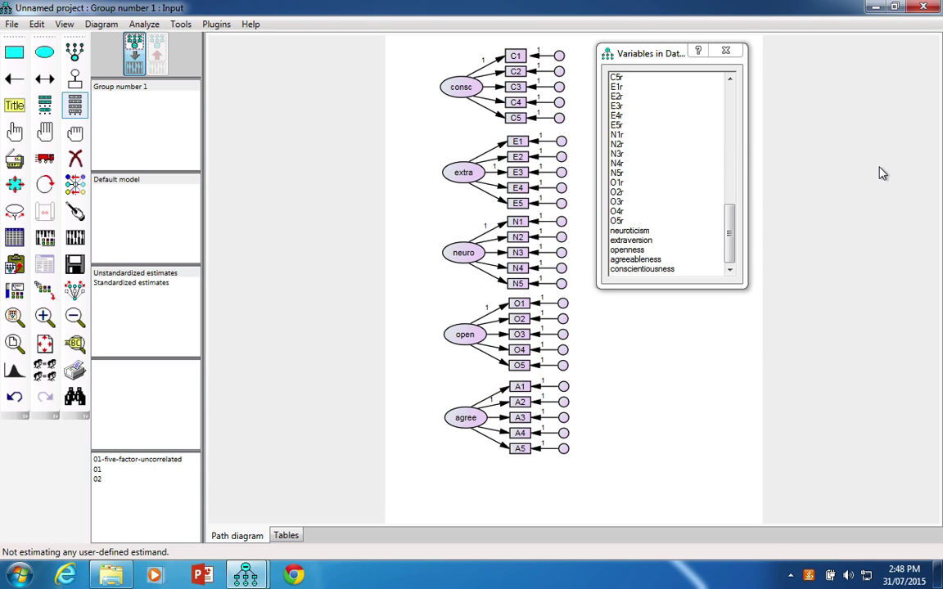
Step: Save the model as 01-five-factor-uncorrelated.amw in the data folder, replacing the existing file
left_click(11, 24)
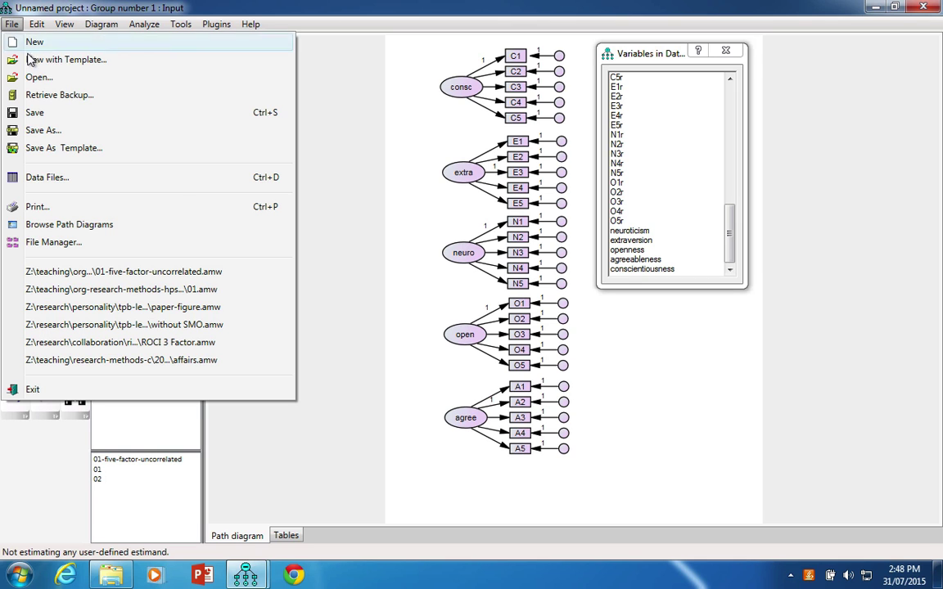
left_click(41, 131)
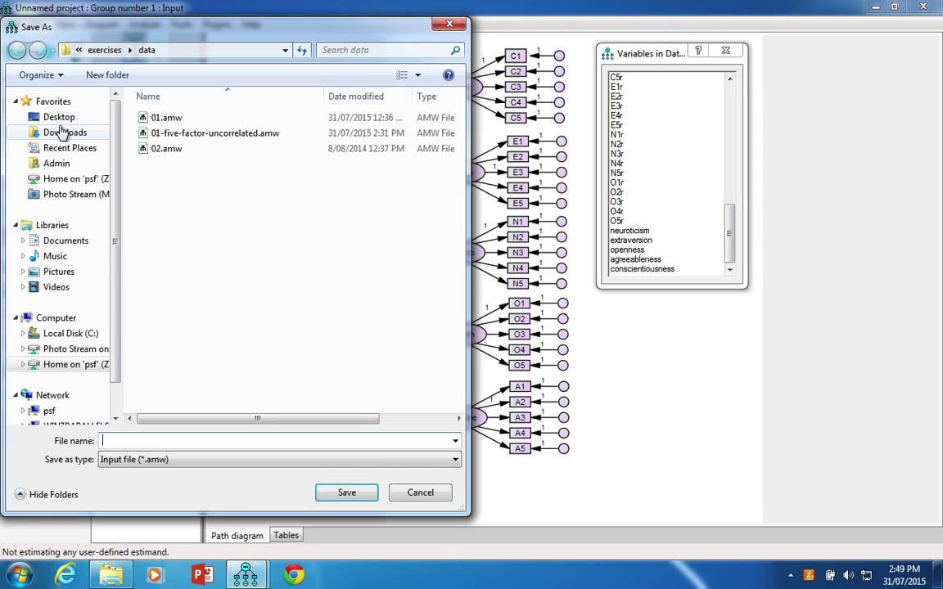
left_click(202, 135)
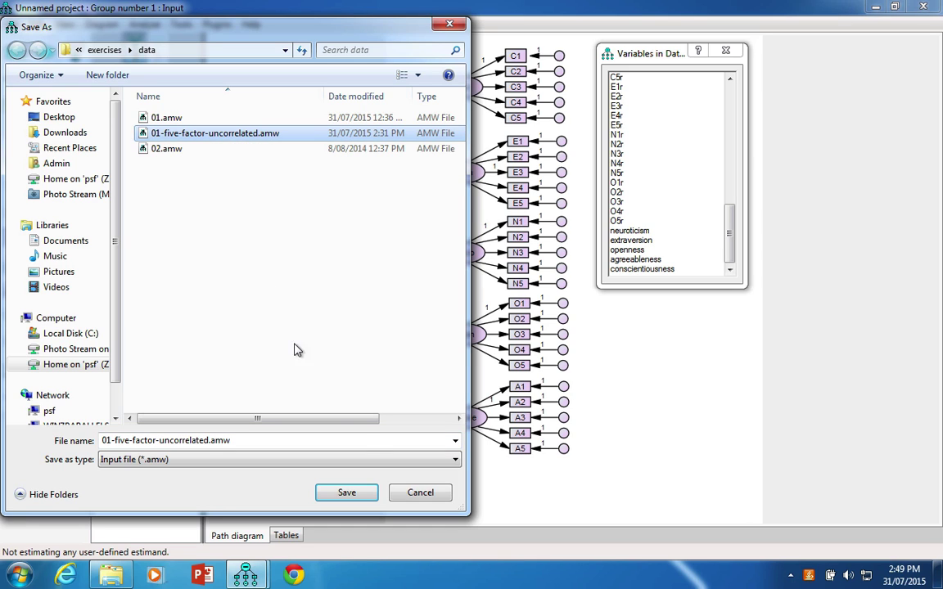
left_click(347, 492)
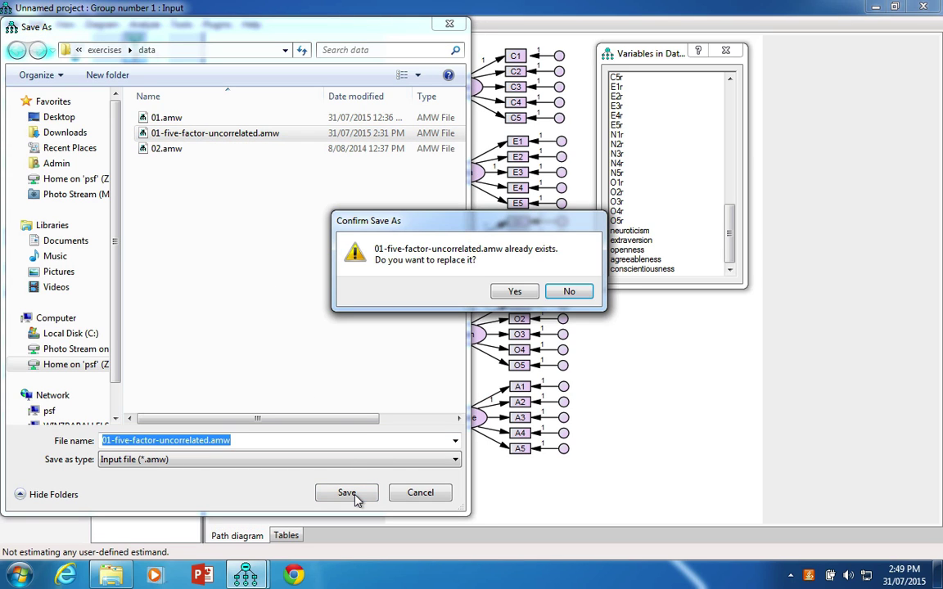
left_click(514, 291)
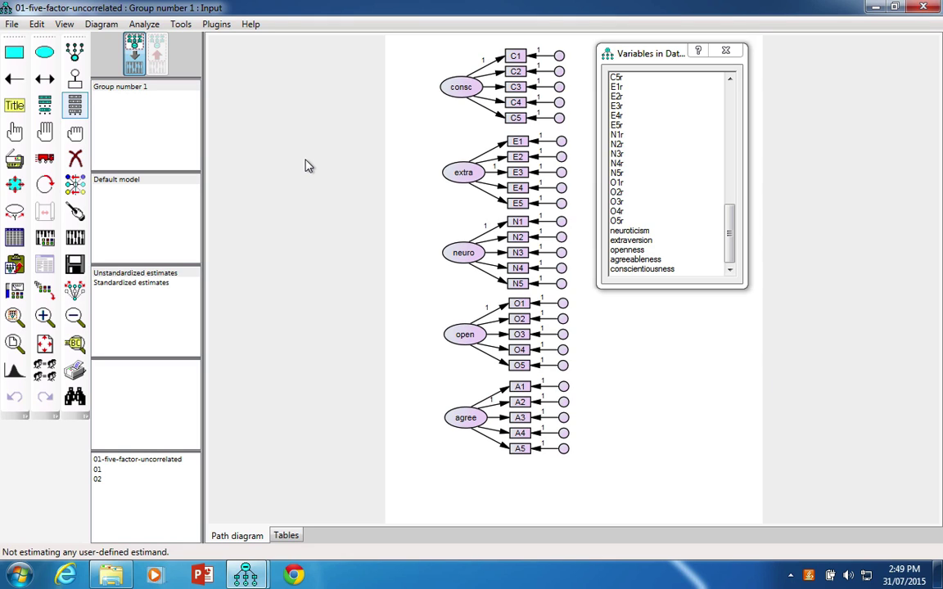
Step: Name all unnamed error terms automatically with the Name Unobserved Variables plugin
left_click(217, 24)
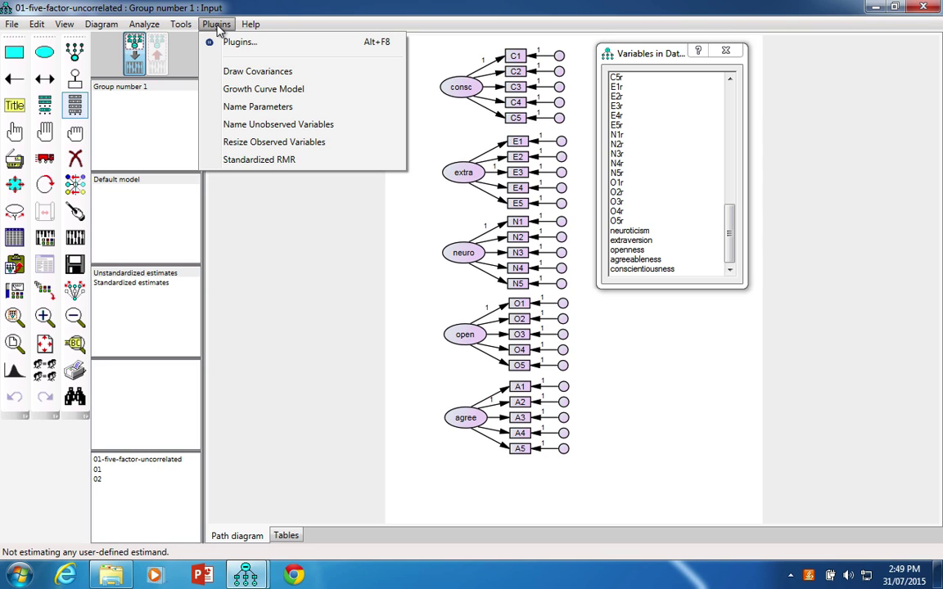
left_click(276, 130)
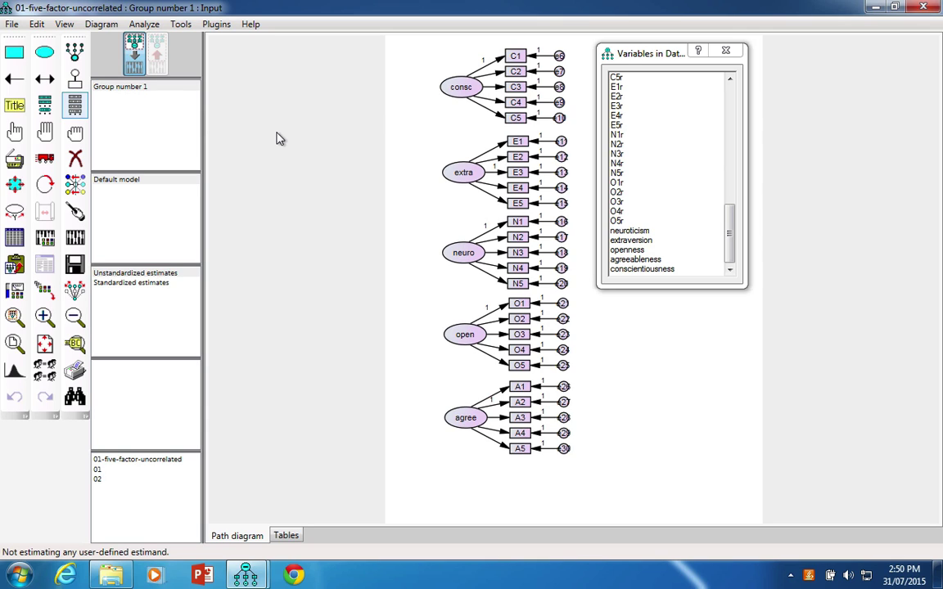
Step: Rename the error terms of C1, C2 and C3 as rc1, rc2 and rc3
double_click(561, 57)
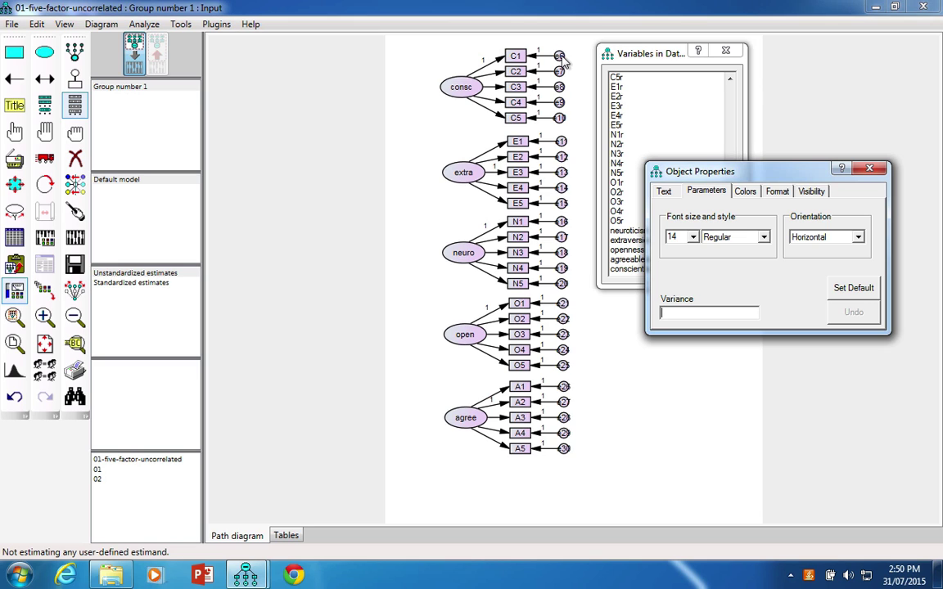
left_click(663, 191)
key("BackSpace")
key("BackSpace")
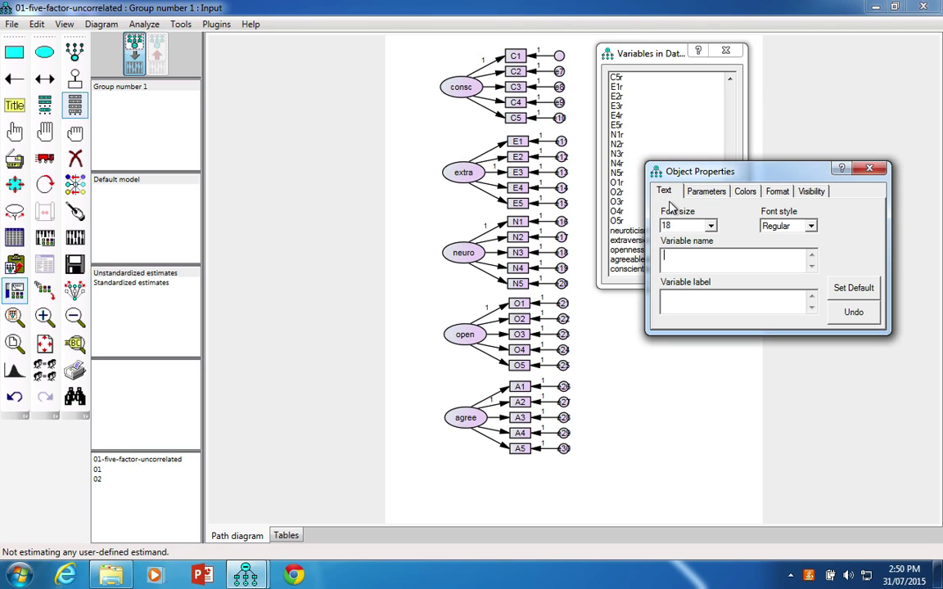
type("rc1")
left_click(558, 74)
key("BackSpace")
key("BackSpace")
type("rc2")
left_click(559, 87)
key("BackSpace")
key("BackSpace")
type("rc3")
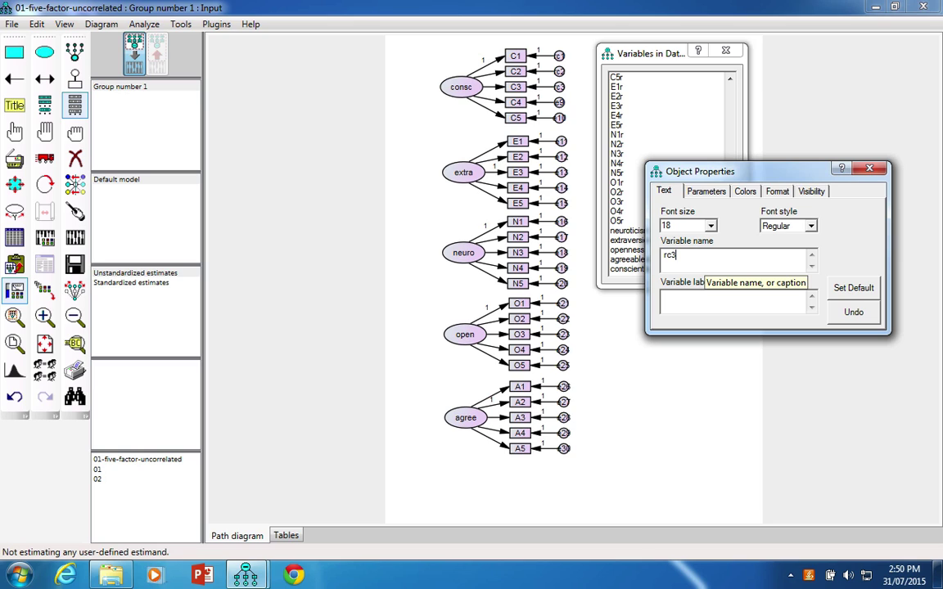
Step: Rename the error terms of indicators C4 and C5 as rc4 and rc5
left_click(560, 103)
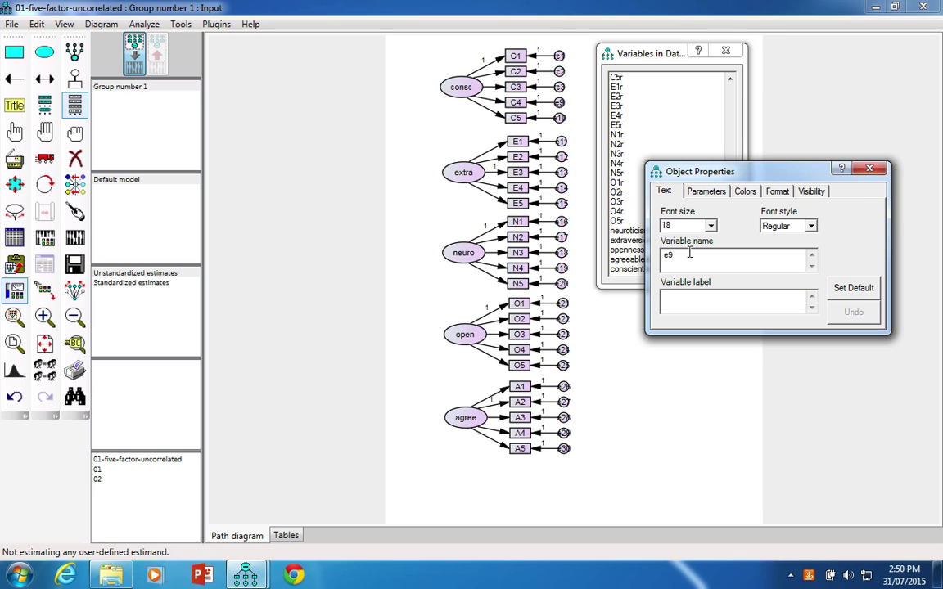
key("BackSpace")
key("BackSpace")
type("rc4")
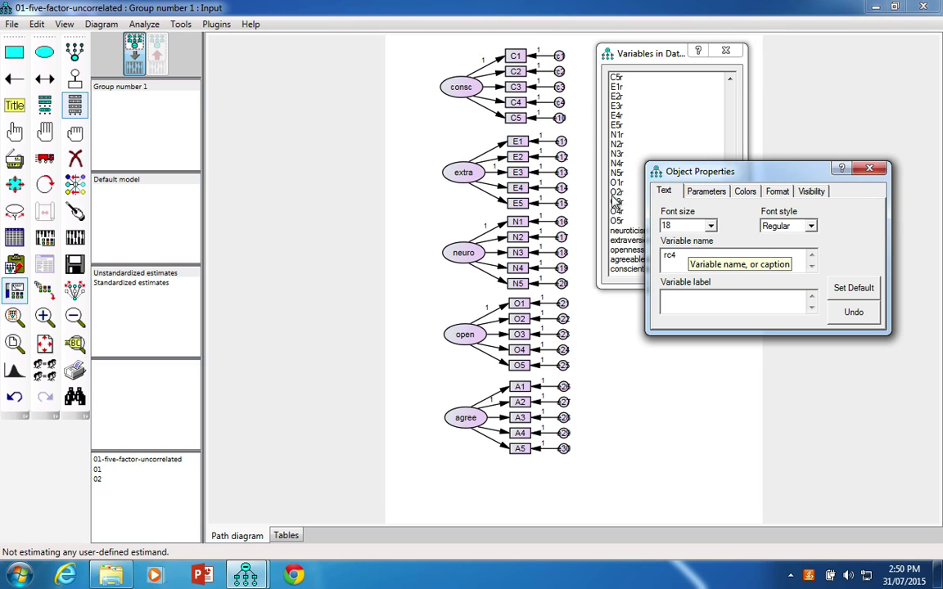
left_click(559, 118)
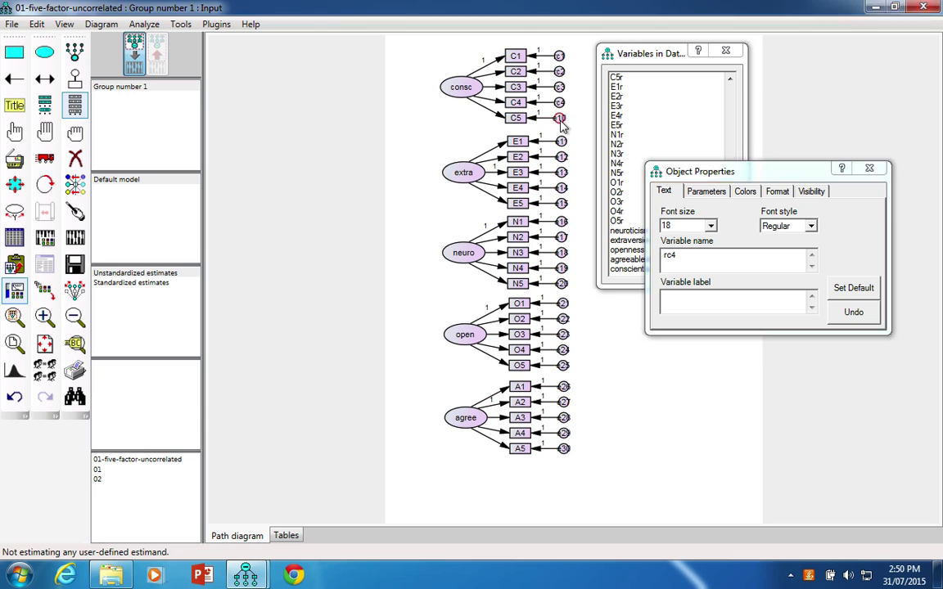
key("BackSpace")
key("BackSpace")
key("BackSpace")
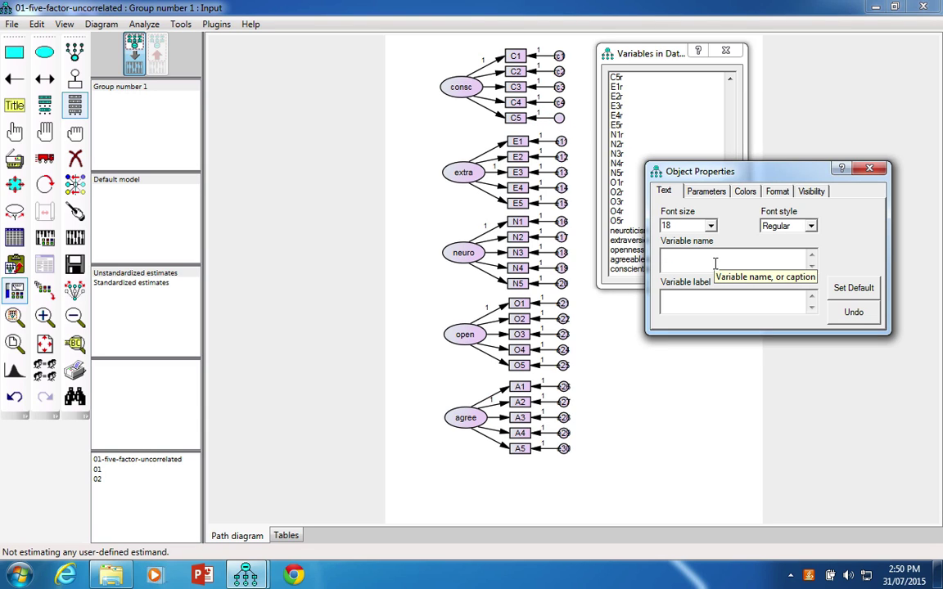
type("rc5")
Step: Rename the error terms of indicators E1 and E2 as re1 and re2
left_click(561, 142)
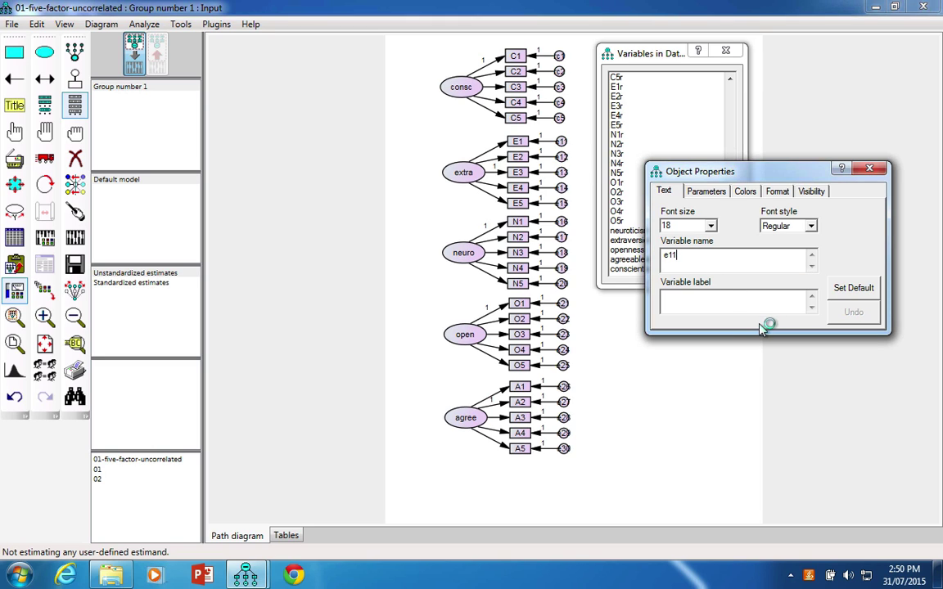
key("BackSpace")
key("BackSpace")
key("BackSpace")
type("re1")
left_click(562, 157)
key("BackSpace")
key("BackSpace")
key("BackSpace")
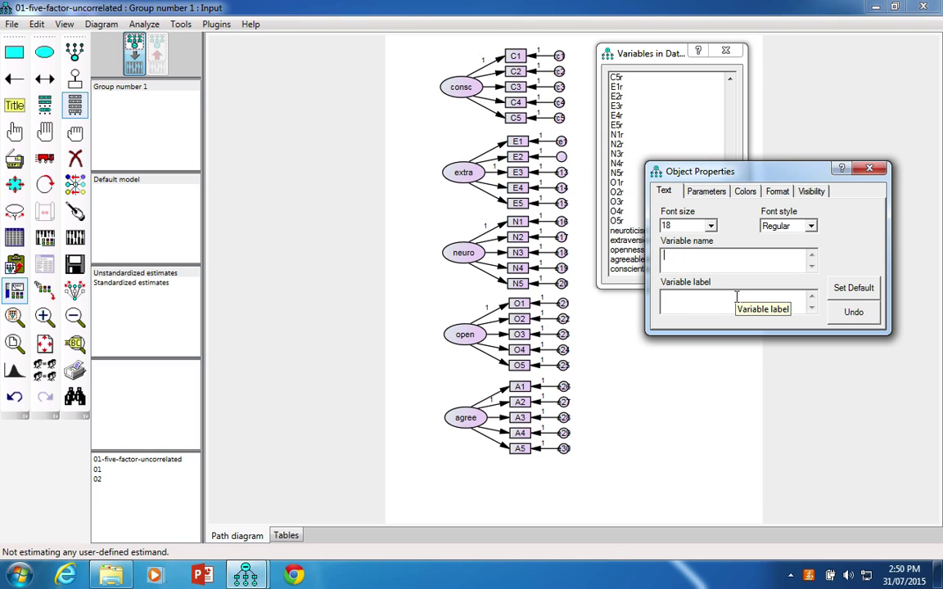
type("e2")
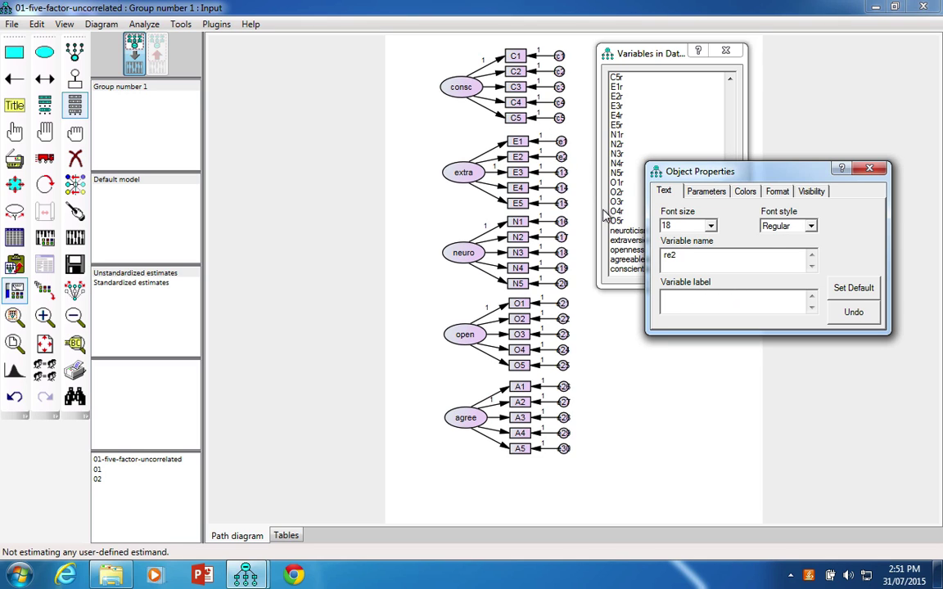
Step: Rename the error terms of indicators E3 and E4 as re3 and re4
left_click(575, 197)
left_click(561, 172)
key("BackSpace")
key("BackSpace")
key("BackSpace")
type("e3")
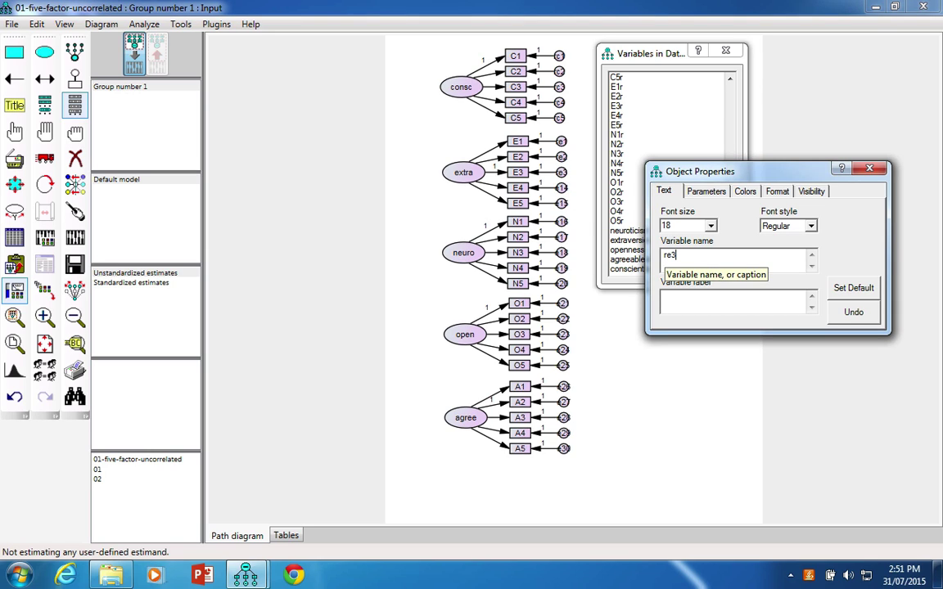
left_click(560, 189)
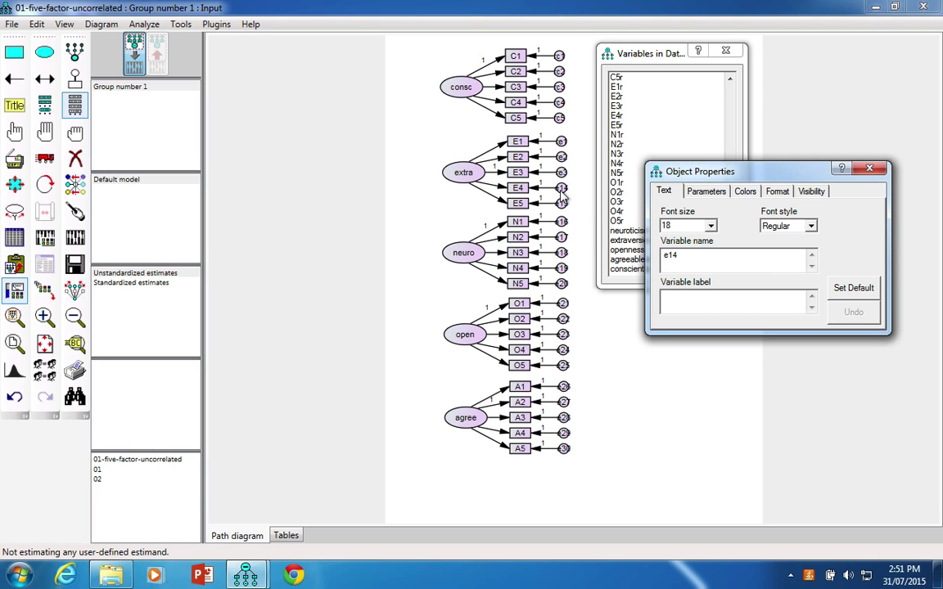
key("BackSpace")
key("BackSpace")
key("BackSpace")
type("re4")
Step: Rename the error term of indicator E5 as re5 and close the object properties and dataset variable list
left_click(562, 205)
left_click(681, 256)
key("BackSpace")
key("BackSpace")
key("BackSpace")
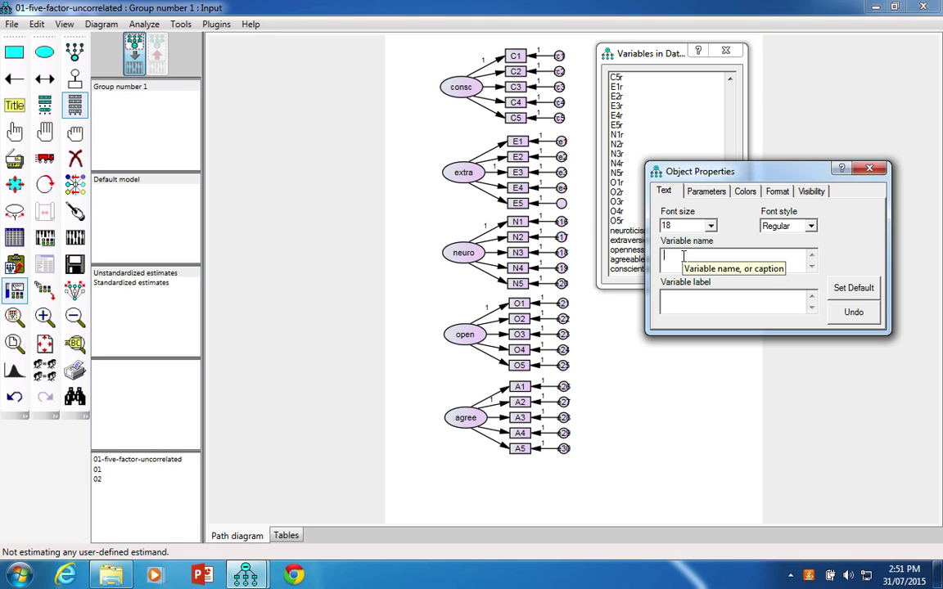
type("re5")
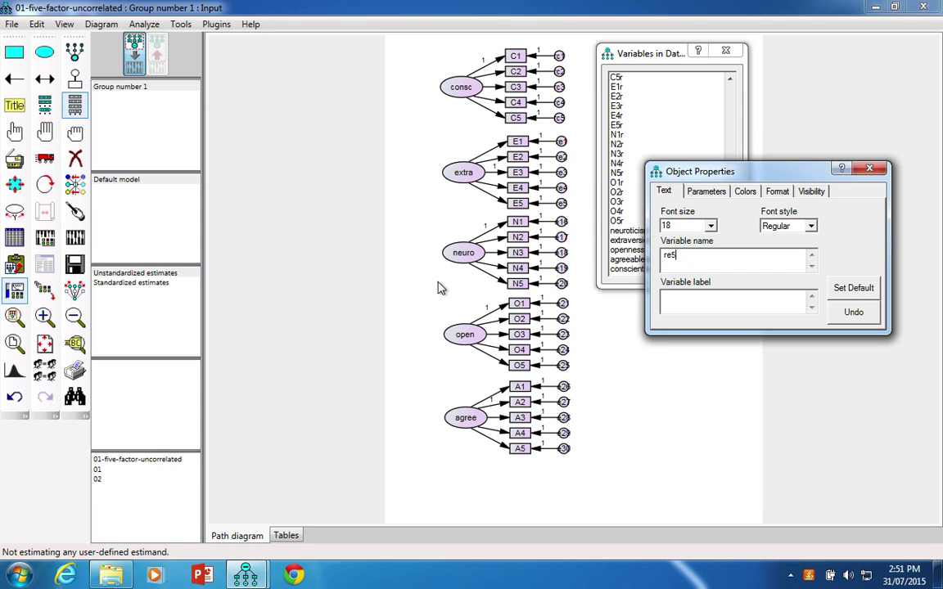
left_click(369, 226)
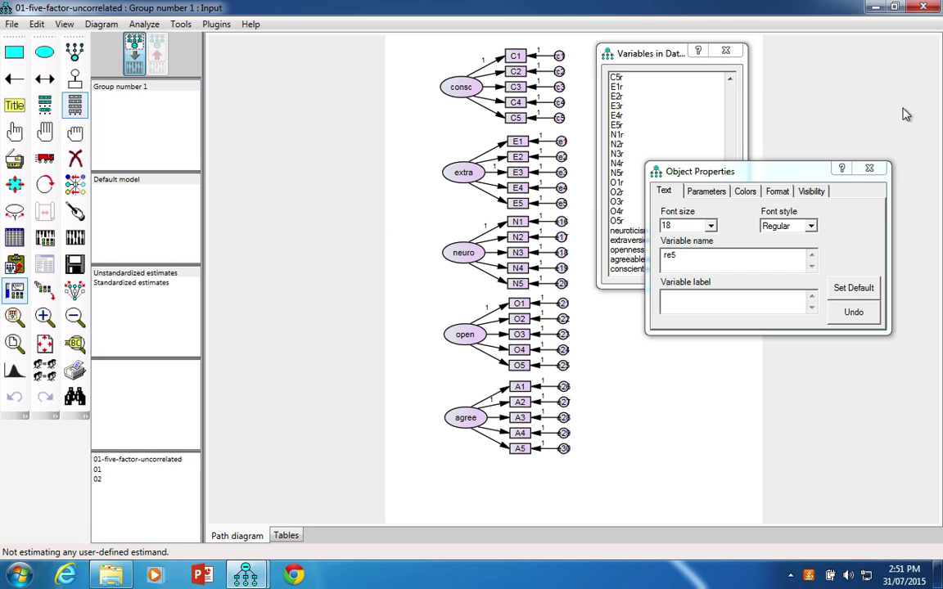
left_click(869, 168)
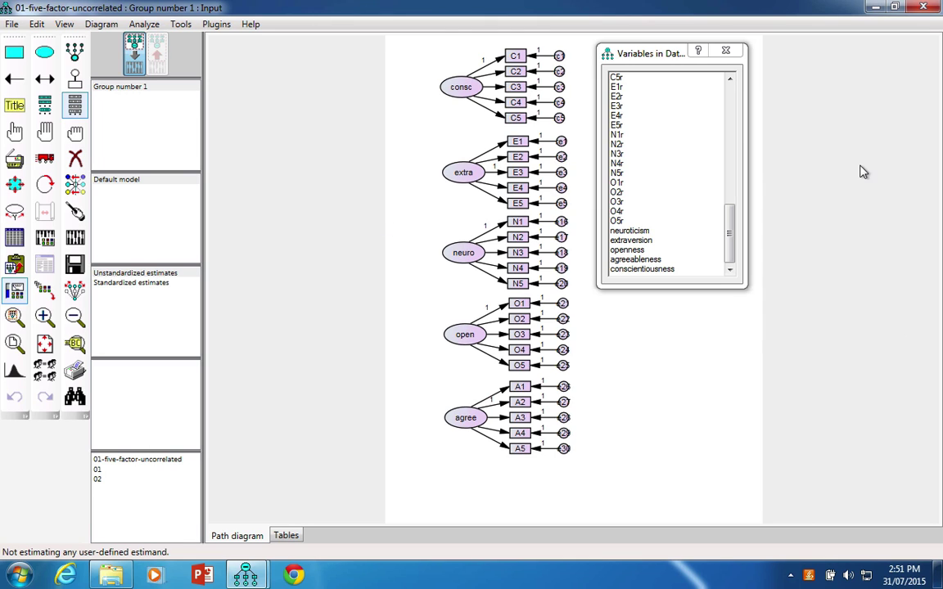
left_click(725, 51)
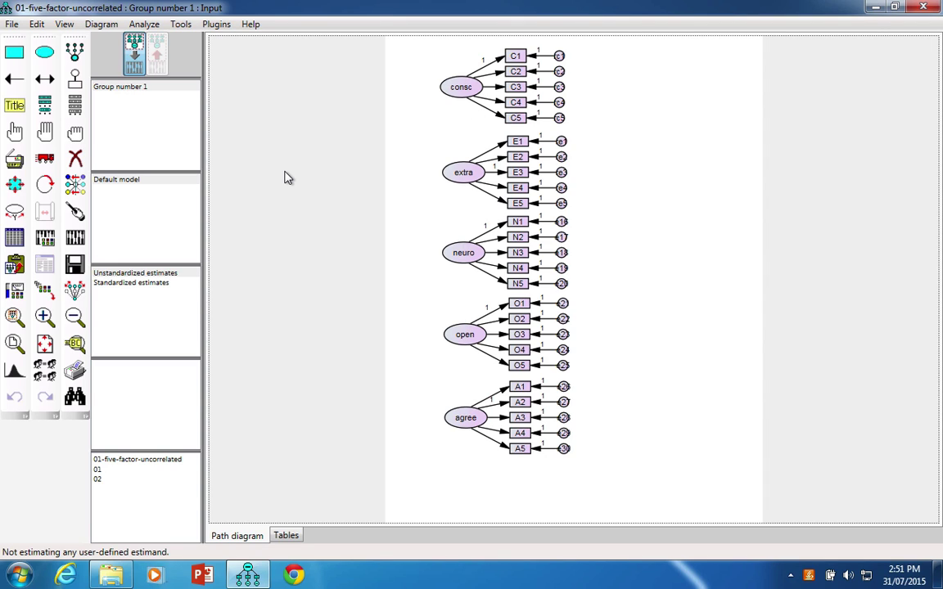
Step: Calculate the model estimates, proceeding with uncorrelated factors, and show the output path diagram
left_click(74, 238)
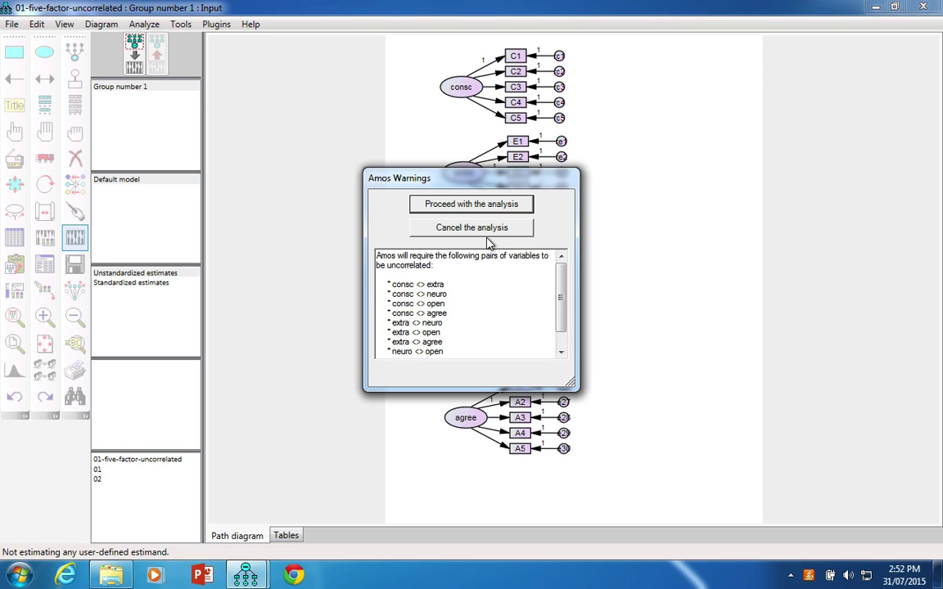
left_click(478, 208)
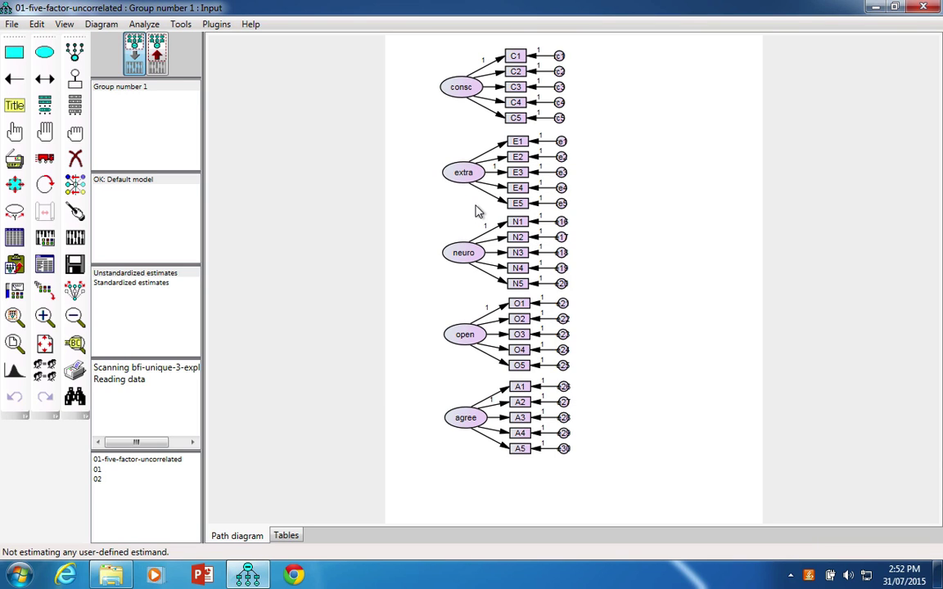
left_click(158, 67)
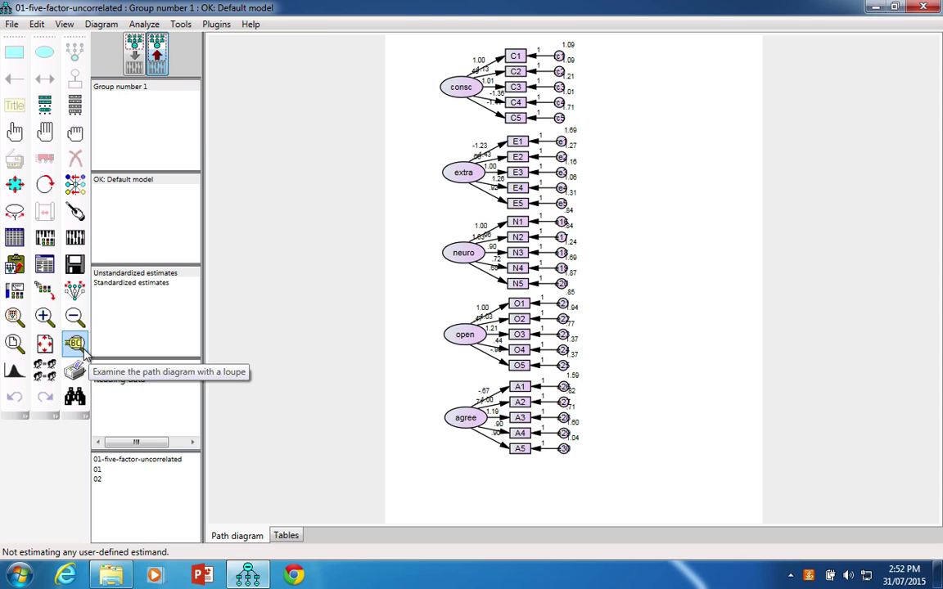
Step: Examine the unstandardized estimates on the path diagram with the loupe and switch to standardized estimates
left_click(82, 351)
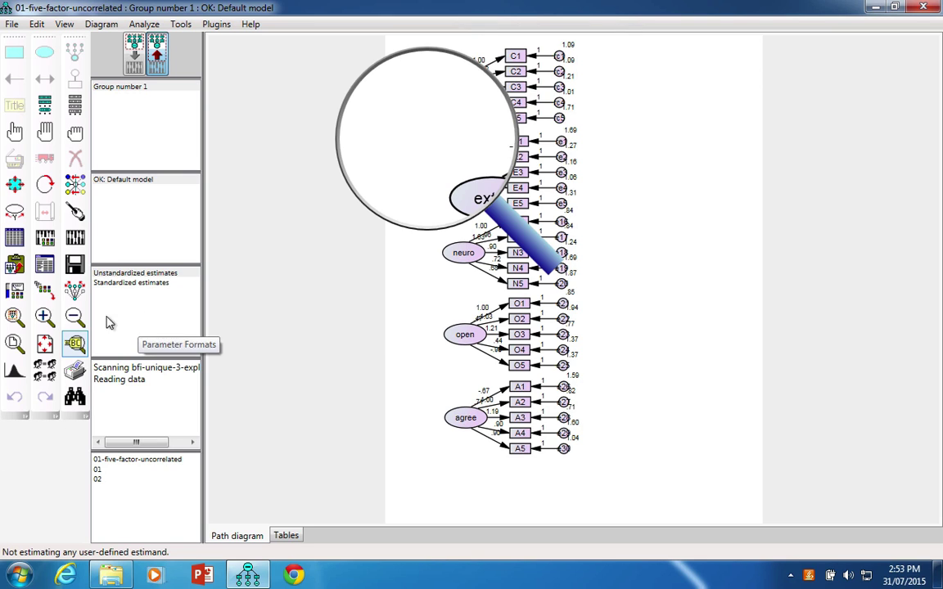
left_click(74, 342)
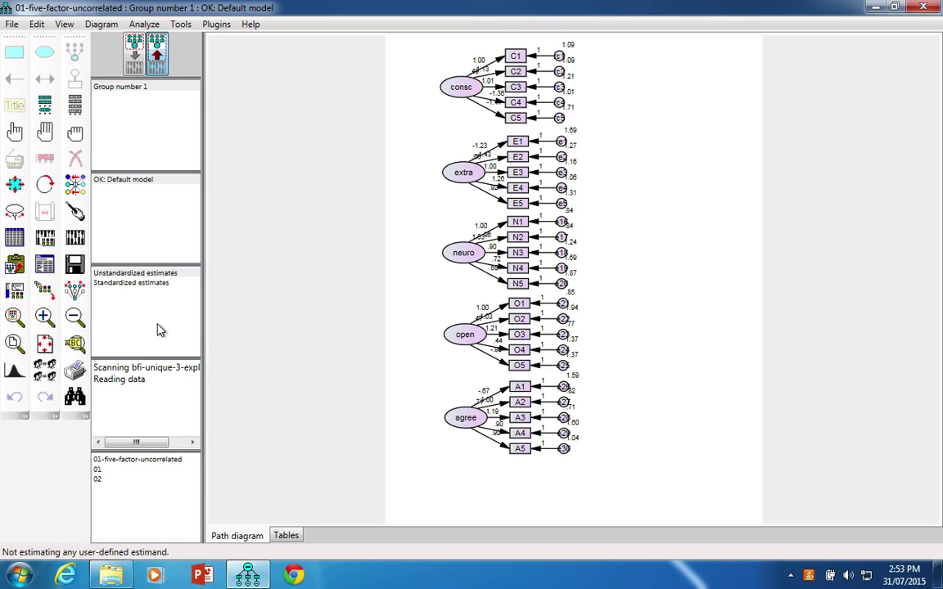
left_click(155, 283)
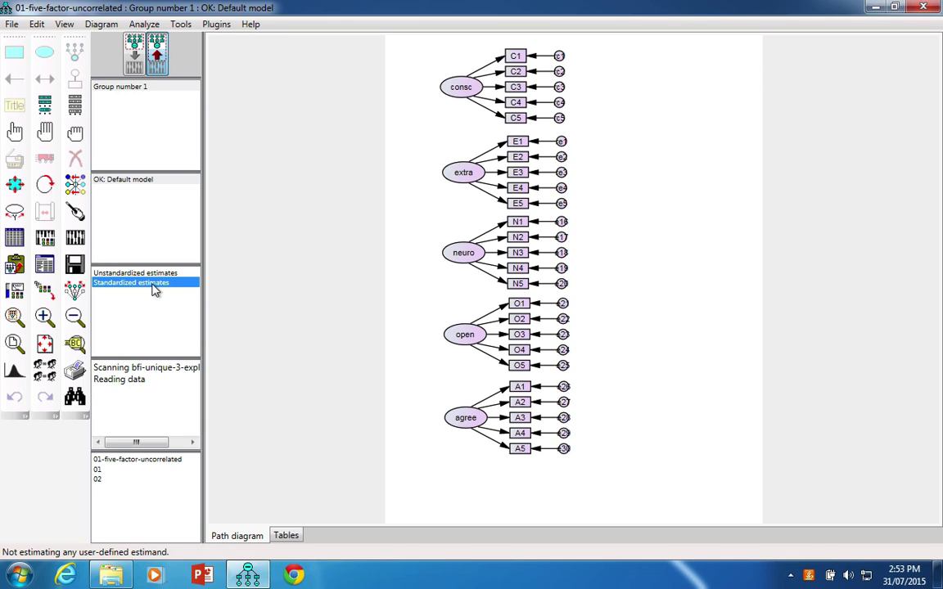
Step: Enable estimation of means and intercepts in the analysis properties
left_click(47, 242)
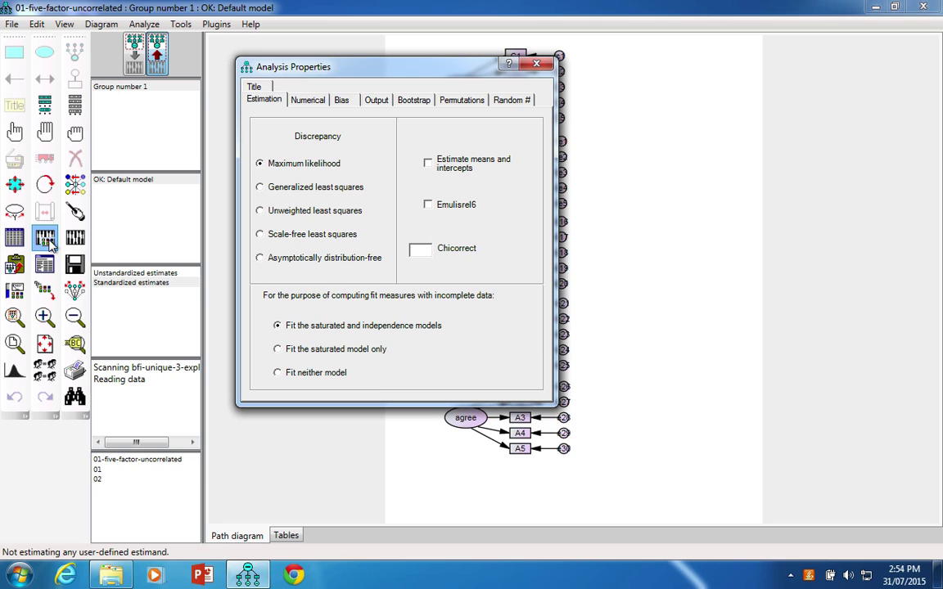
left_click(429, 164)
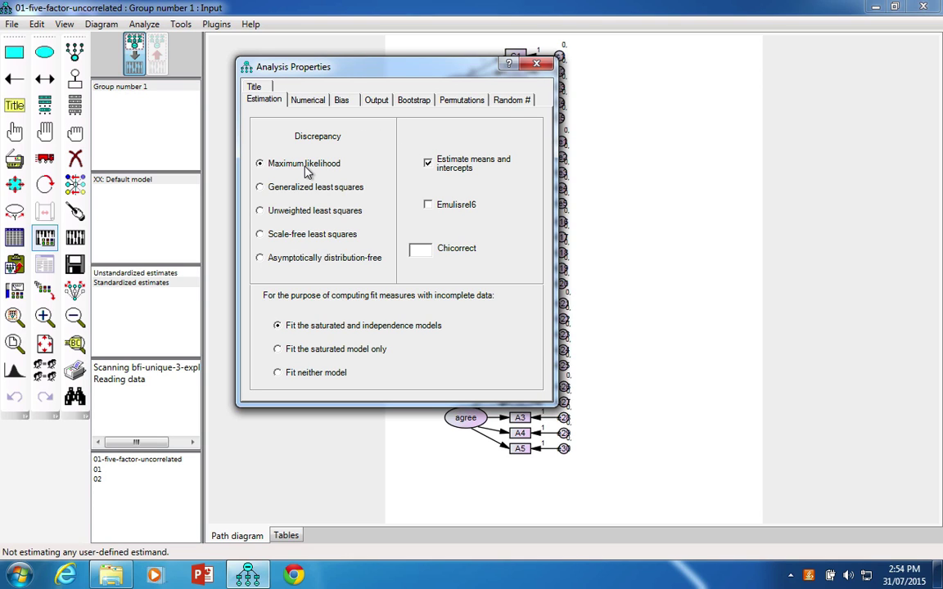
Step: Request standardized estimates, squared multiple correlations, sample, implied, all implied and residual moments, modification indices, and normality and outlier tests in the analysis output
left_click(382, 101)
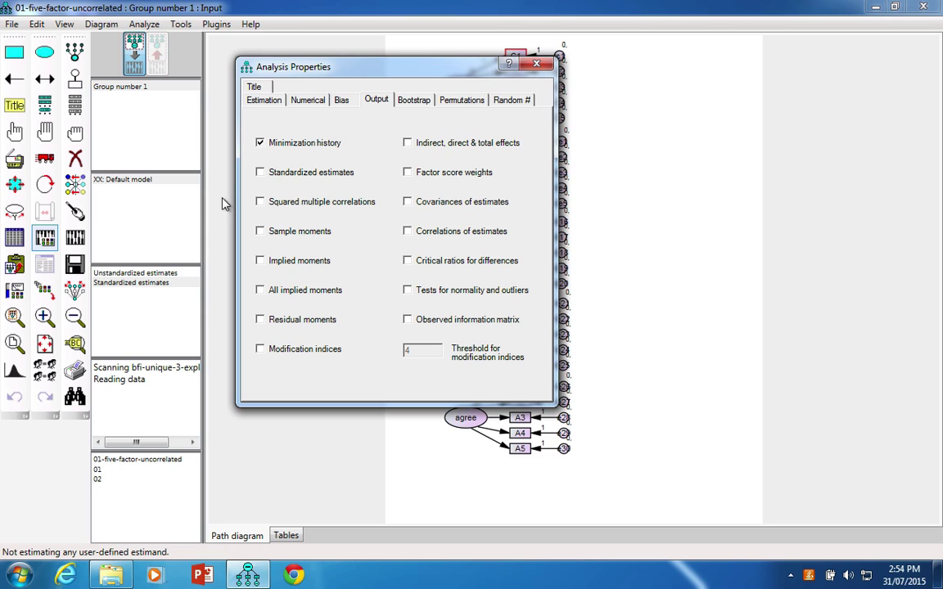
left_click(275, 174)
left_click(281, 350)
left_click(301, 201)
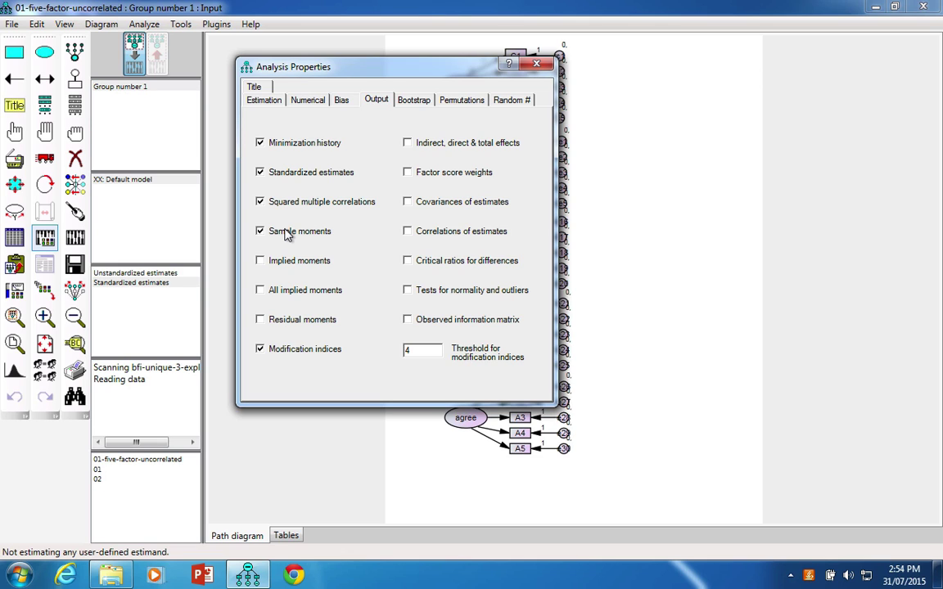
left_click(275, 267)
left_click(276, 290)
left_click(276, 319)
left_click(536, 64)
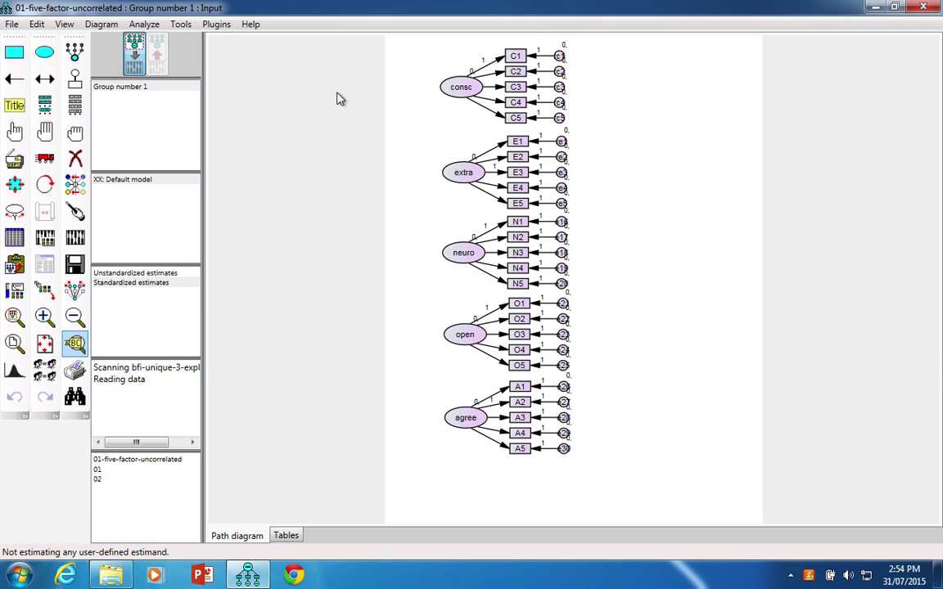
Step: Recalculate the estimates with the new analysis properties, keeping the factors uncorrelated, and show the output path diagram
left_click(69, 240)
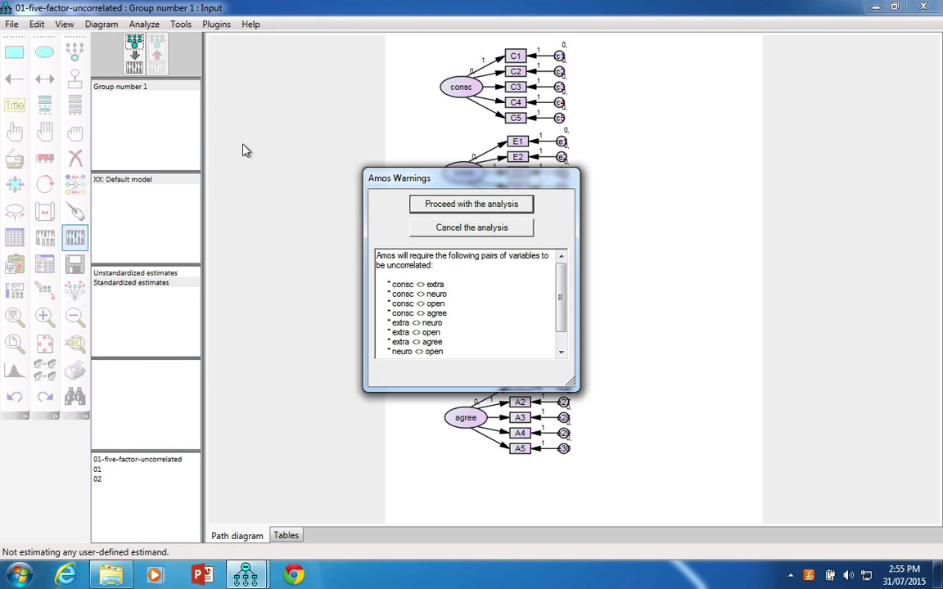
left_click(461, 204)
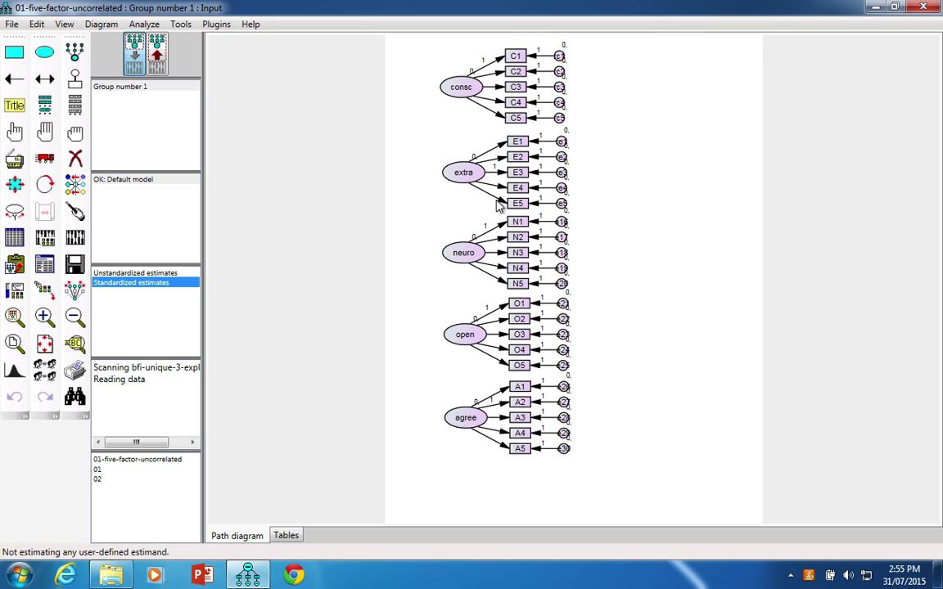
left_click(157, 56)
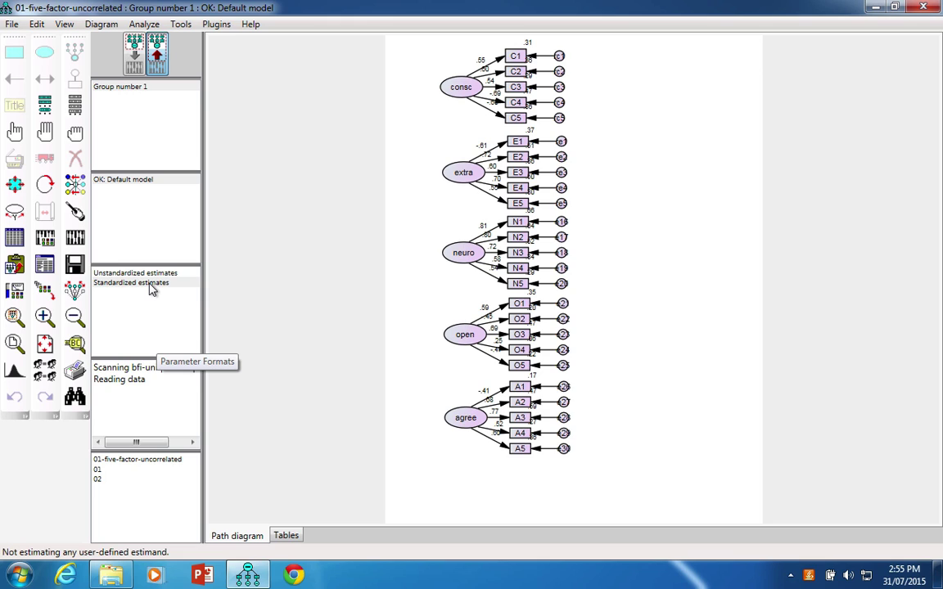
Step: Compare the unstandardized and standardized estimates on the path diagram, and examine the standardized ones with the loupe
left_click(150, 275)
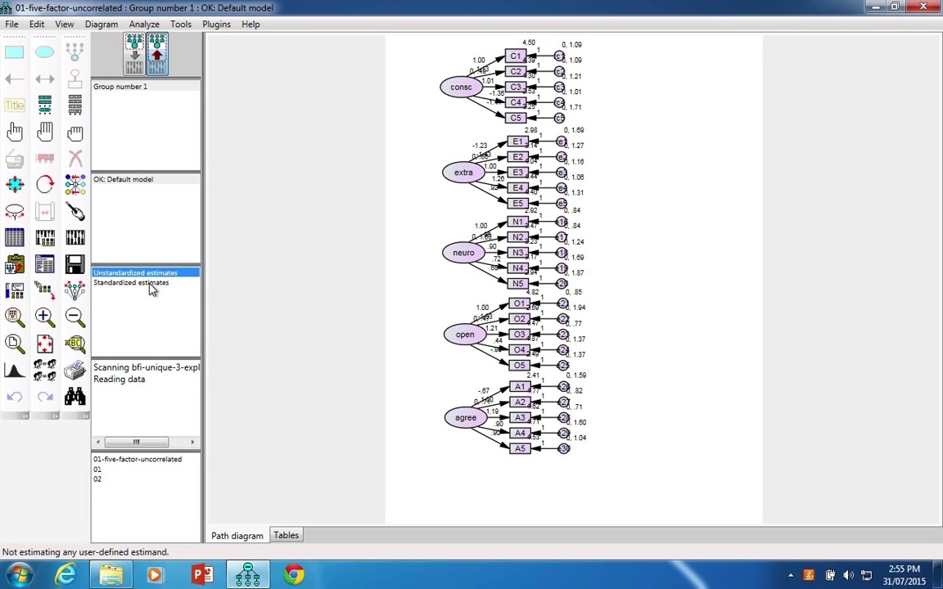
left_click(151, 284)
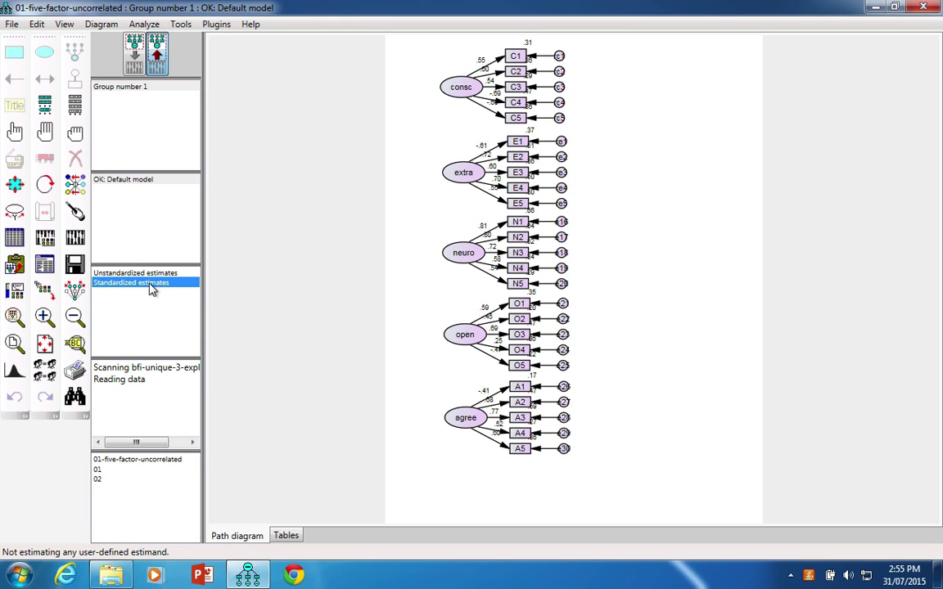
left_click(75, 343)
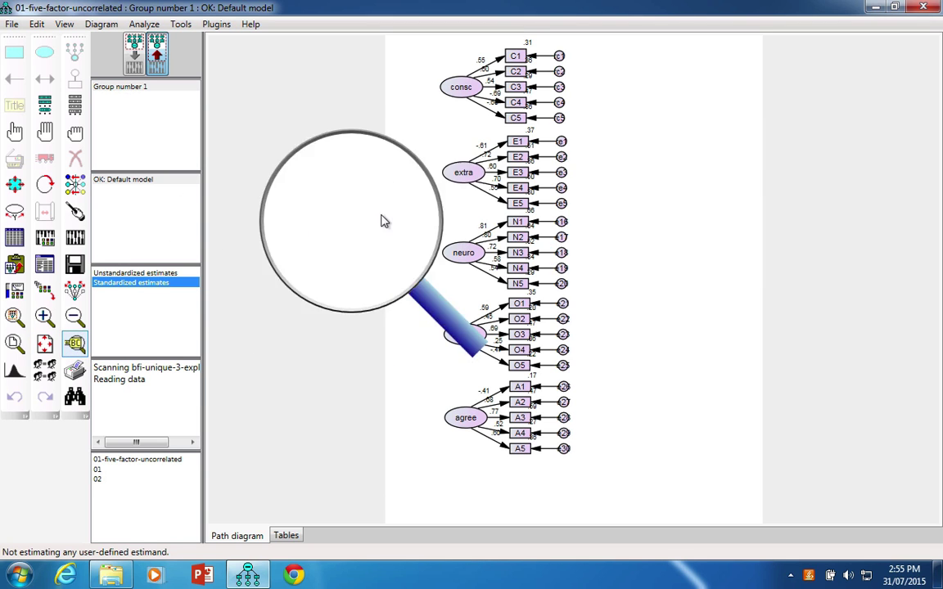
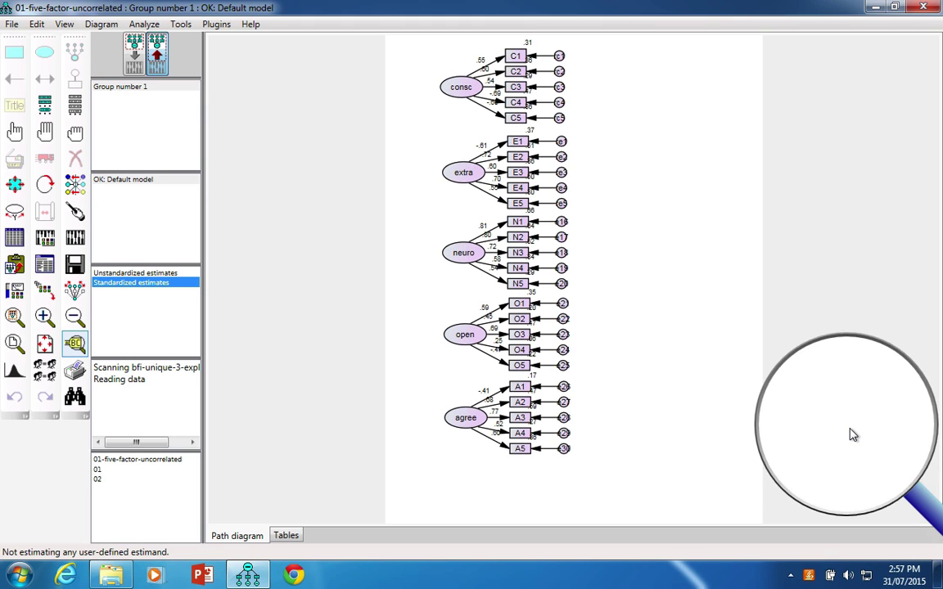
left_click(70, 350)
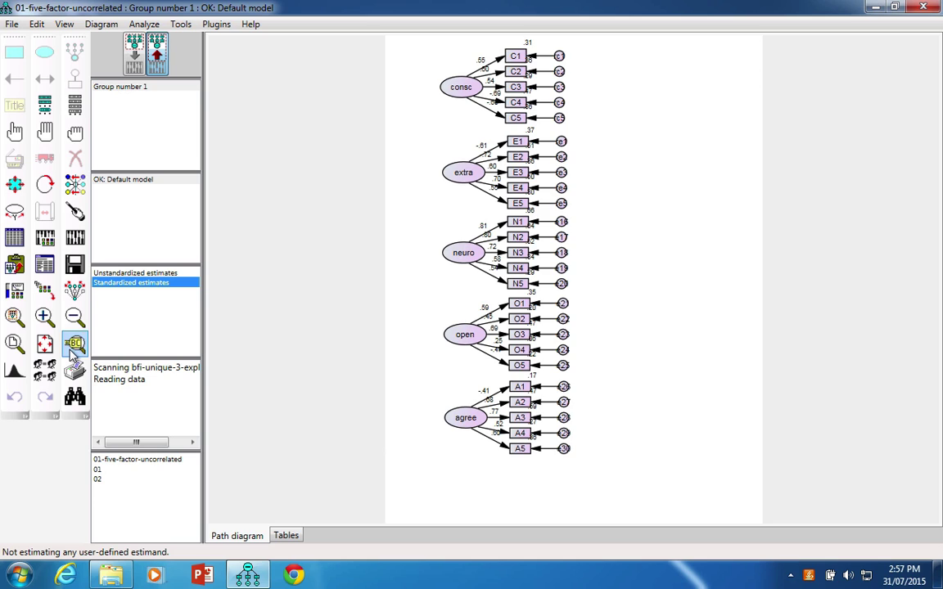
Step: Show the text output and read the degrees of freedom and chi-square result in the notes for the model
left_click(47, 273)
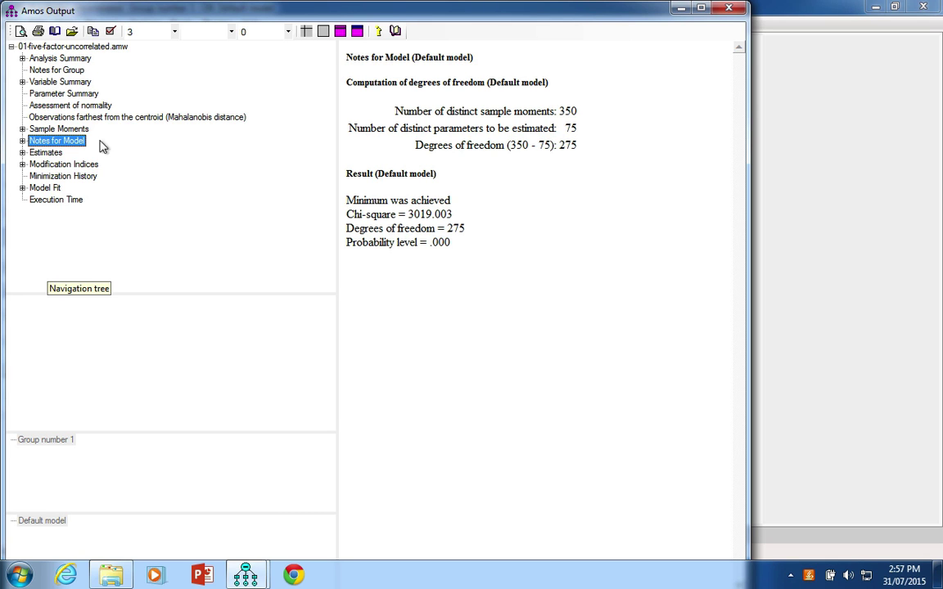
left_click(55, 31)
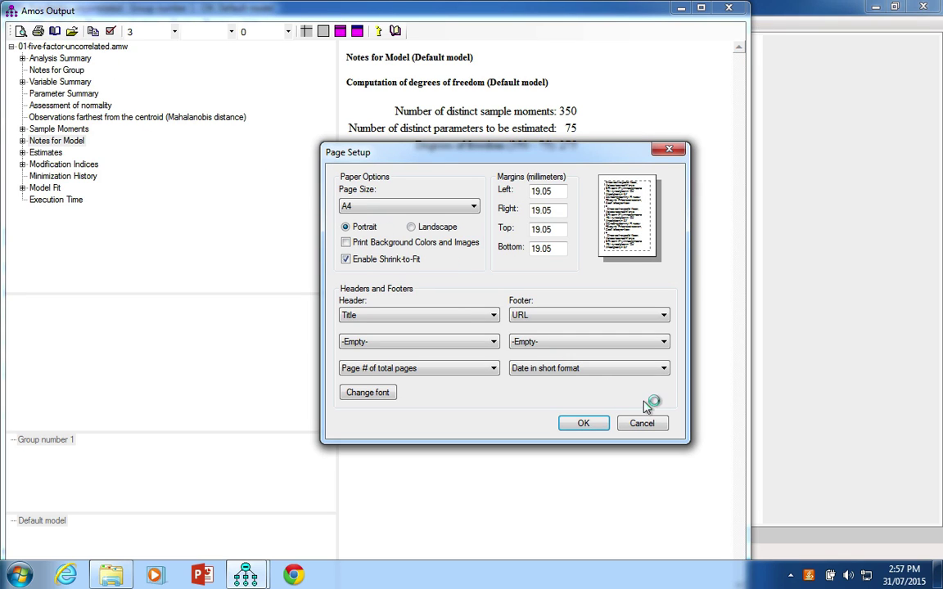
left_click(643, 423)
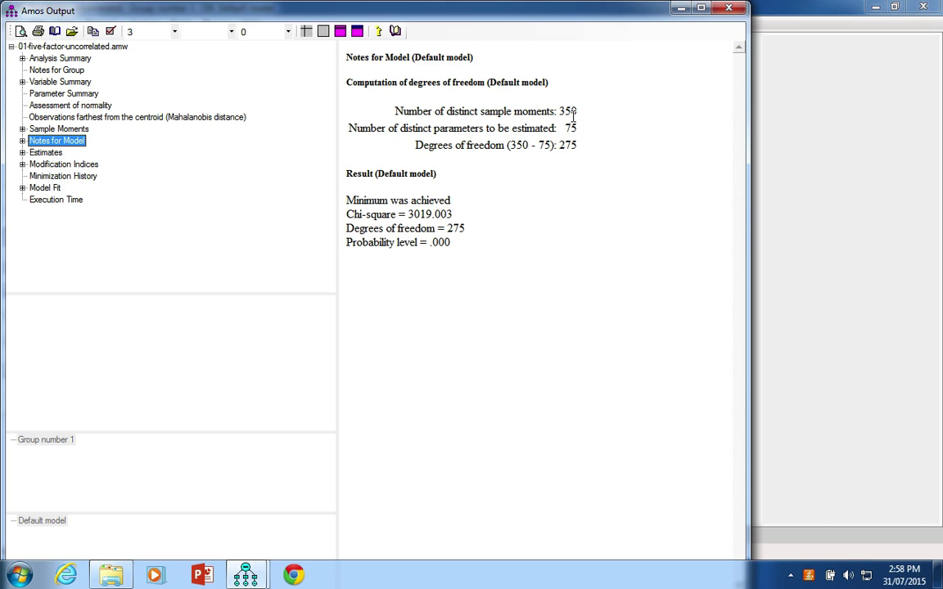
Step: Restore the path diagram window to a smaller size, move it lower on the desktop, and return to the text output
left_click(905, 201)
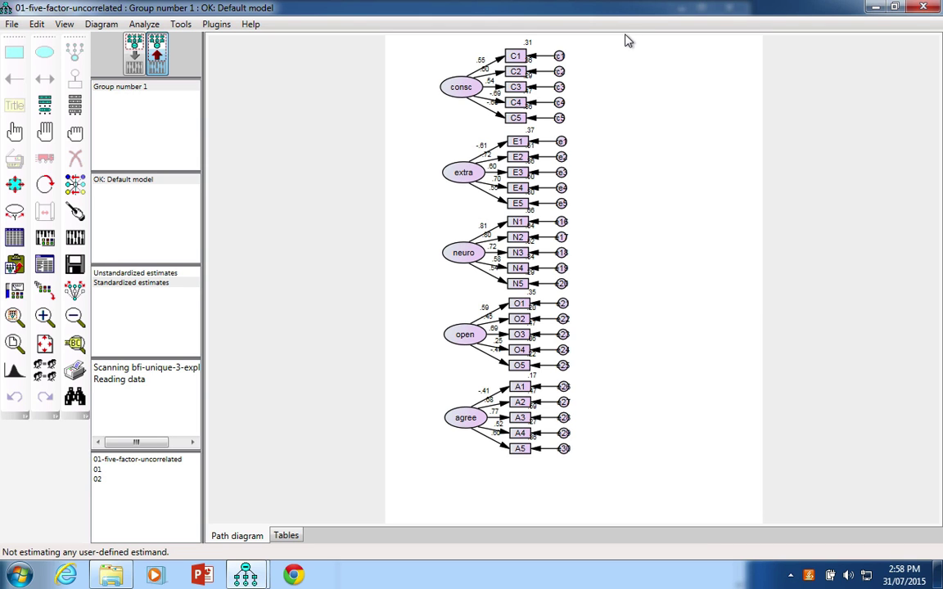
left_click_drag(620, 19, 581, 2)
left_click_drag(500, 9, 488, 292)
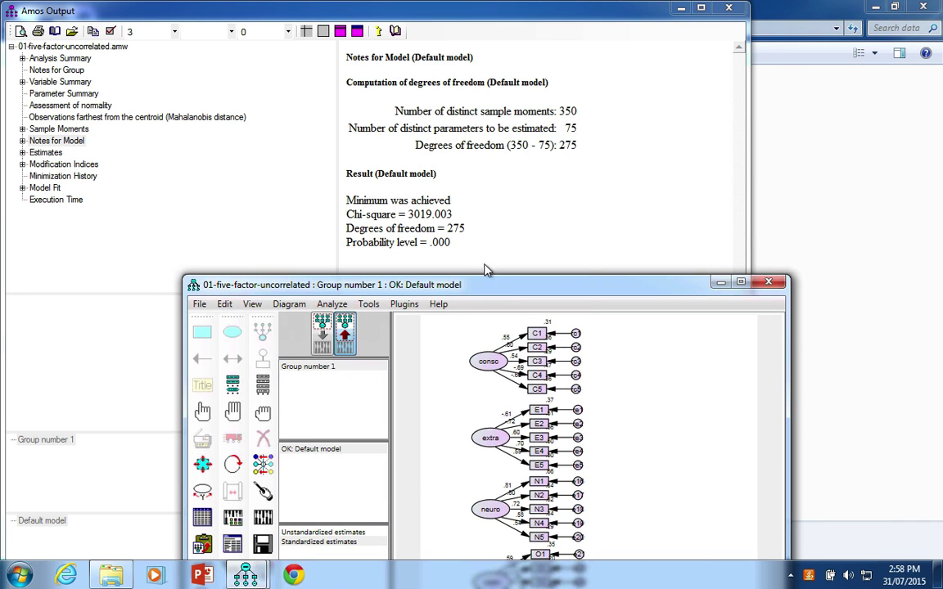
left_click(468, 219)
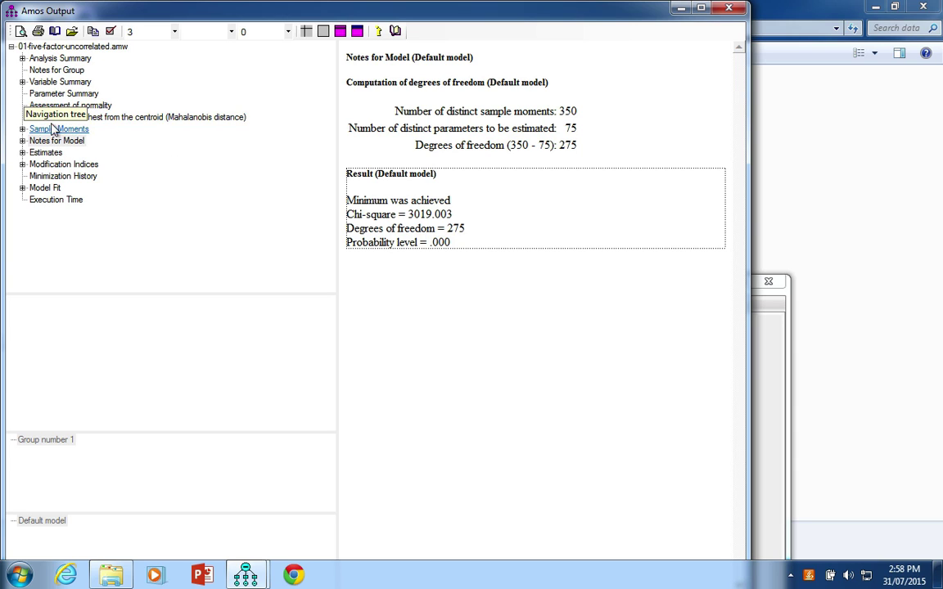
Step: Review the sample moments, parameter summary, and the unstandardized and standardized regression weights in the text output
left_click(21, 128)
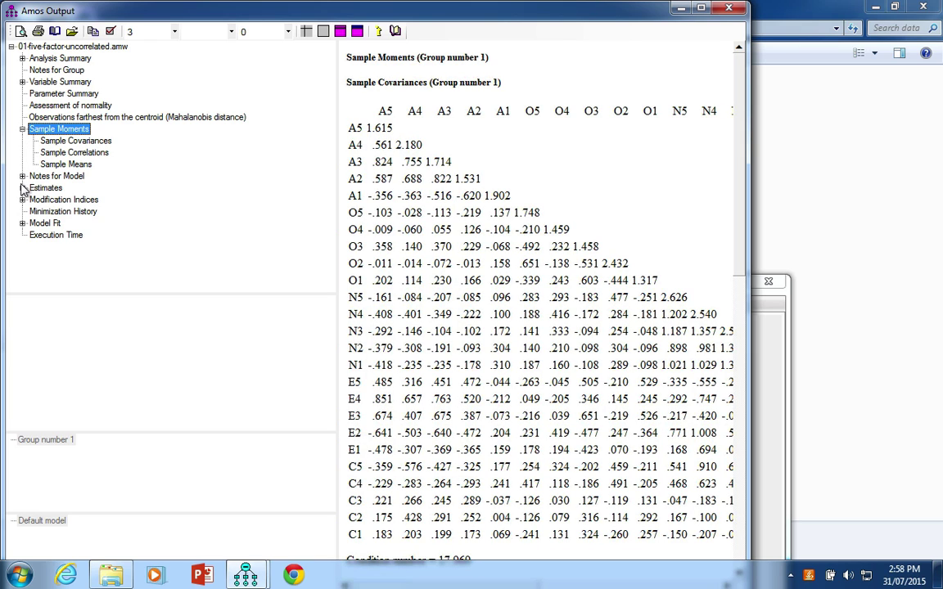
left_click(64, 94)
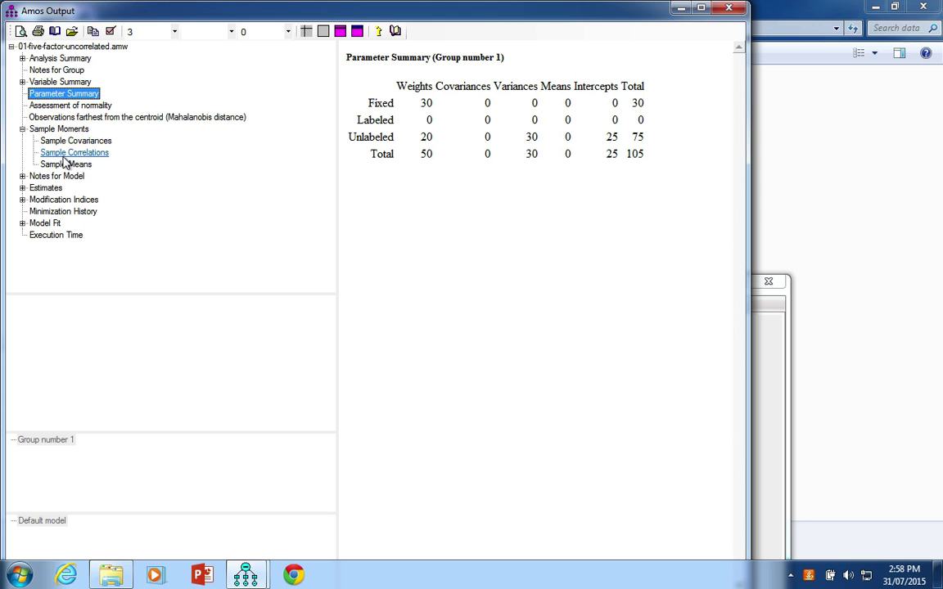
left_click(22, 189)
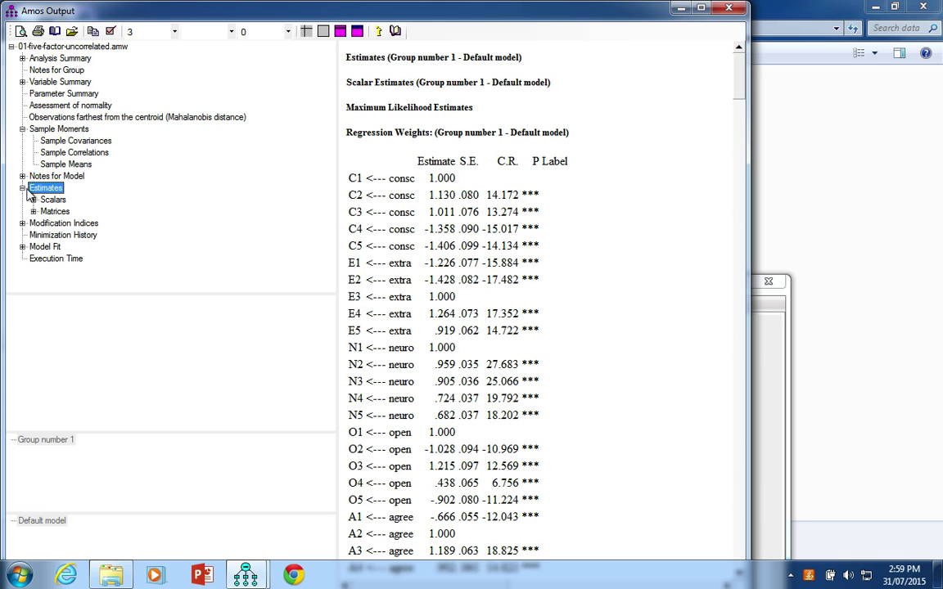
left_click(34, 200)
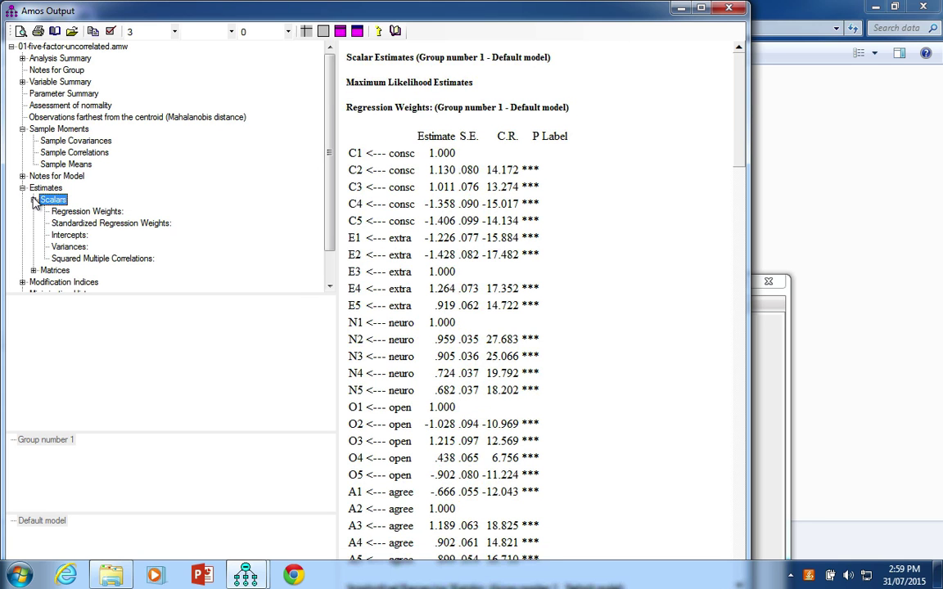
left_click(88, 215)
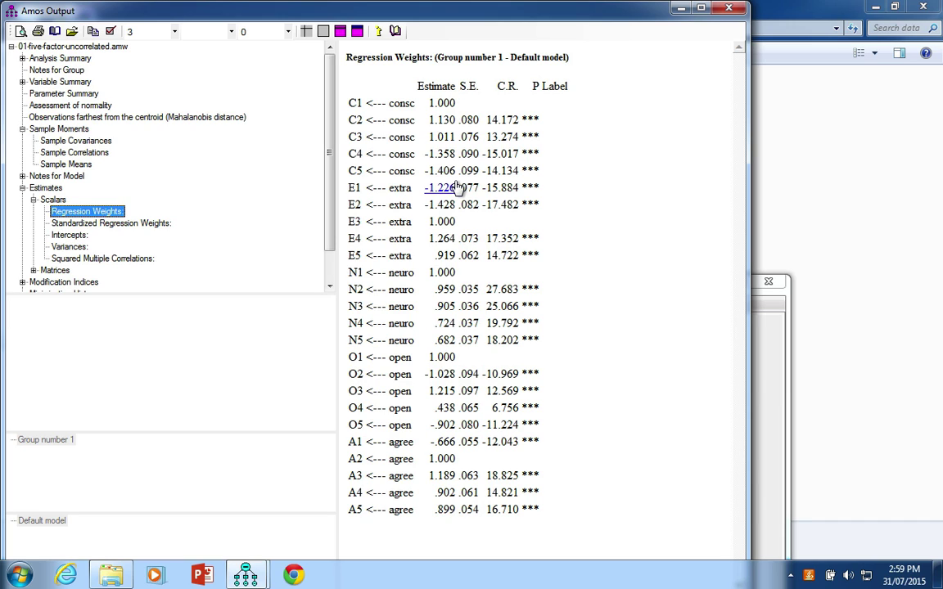
left_click(83, 225)
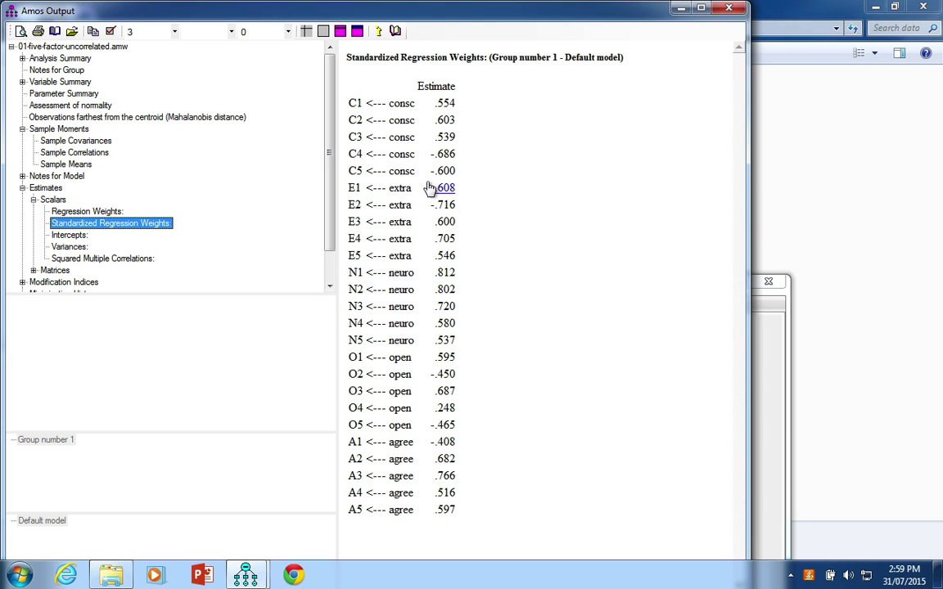
left_click(508, 171)
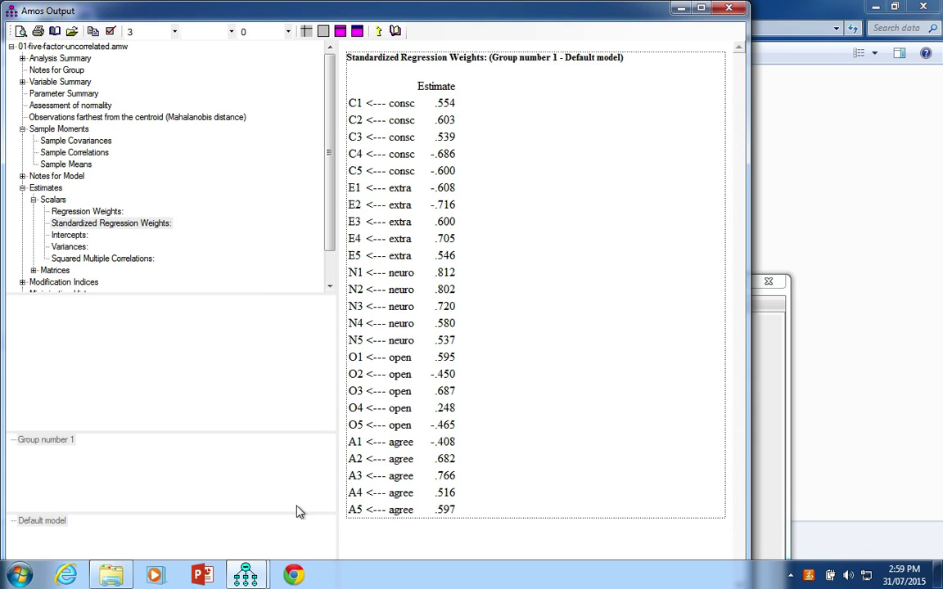
Step: Start Excel with a blank workbook, paste the current clipboard contents at A1, and return to the Amos output
left_click(32, 578)
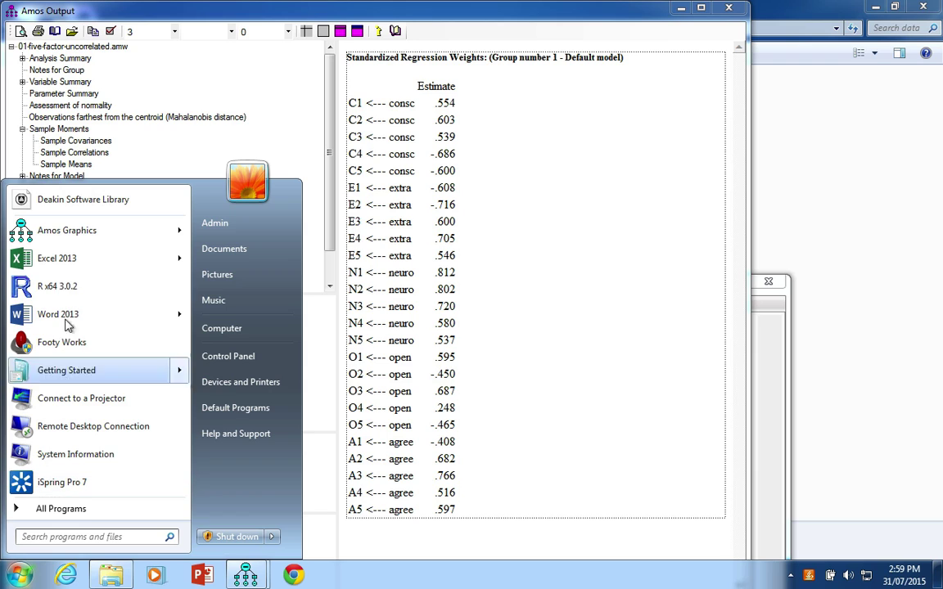
left_click(72, 260)
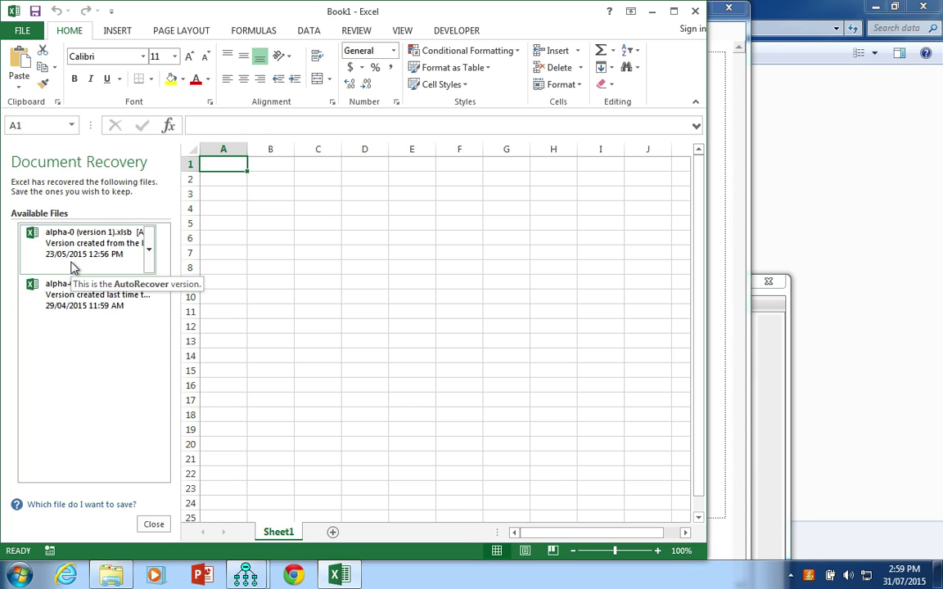
type("install.packages(\"knitr\", dep = T) install.packages(\"ProjectTemplate\", dep = T) install.packages(\"MASS\", dep = T) install.packages(\"psych\", dep = T)")
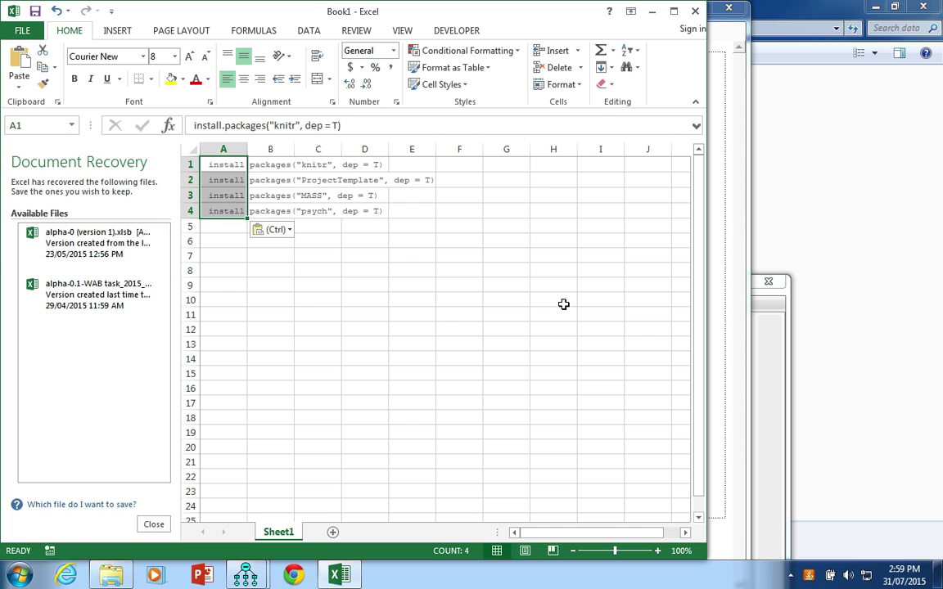
left_click(736, 350)
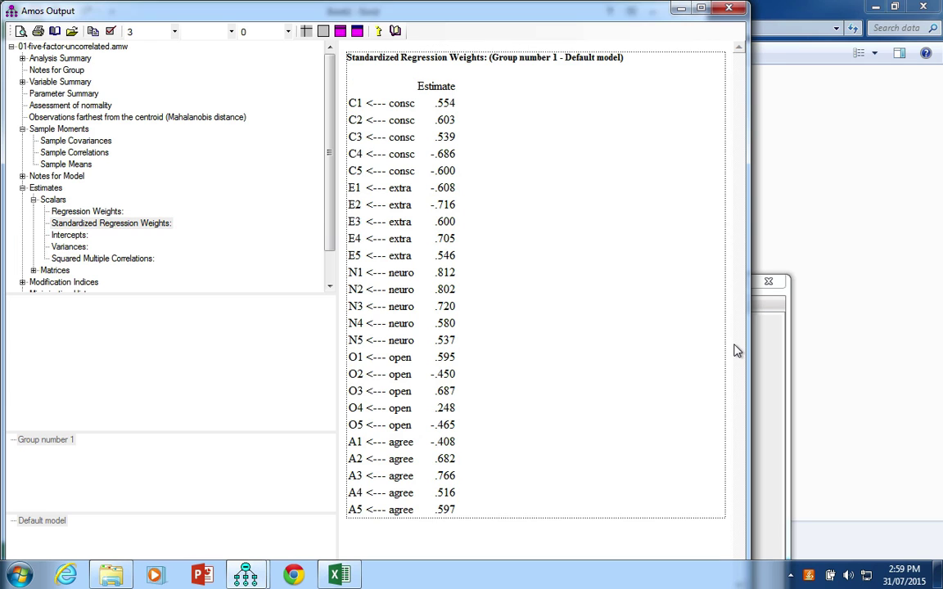
Step: Copy the standardized regression weights table from the output and paste it into Excel's Sheet1 starting at A1
right_click(528, 162)
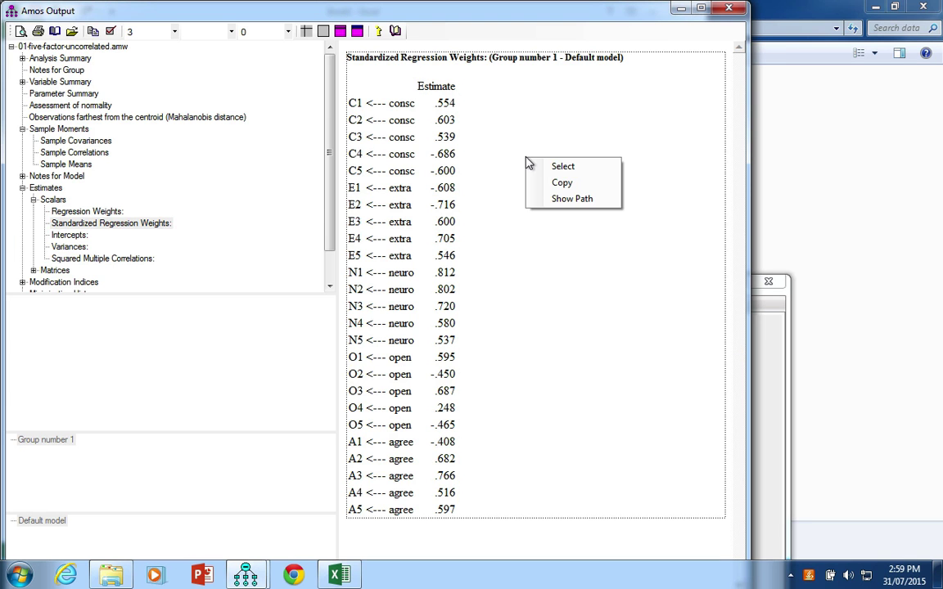
left_click(563, 183)
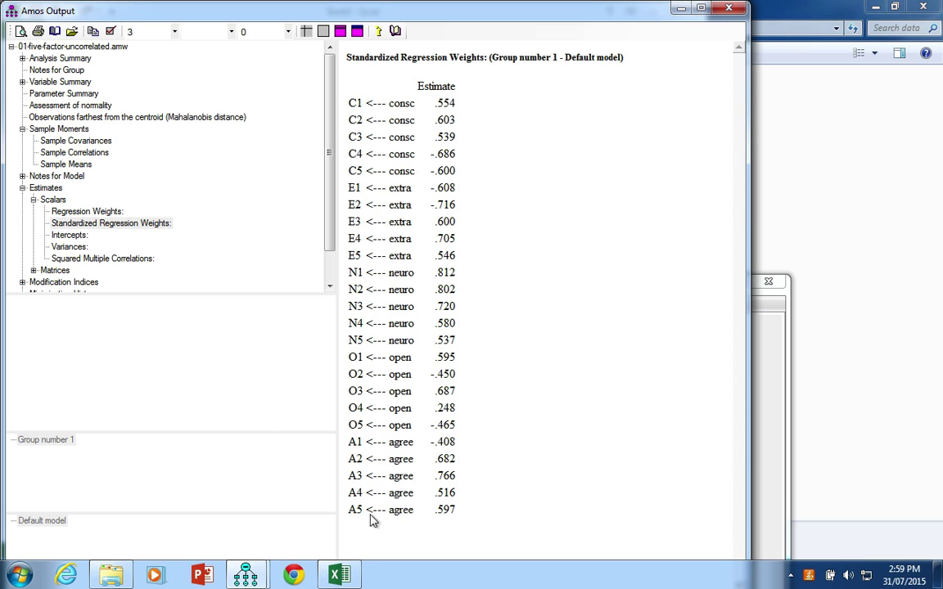
left_click(341, 576)
key("ctrl+v")
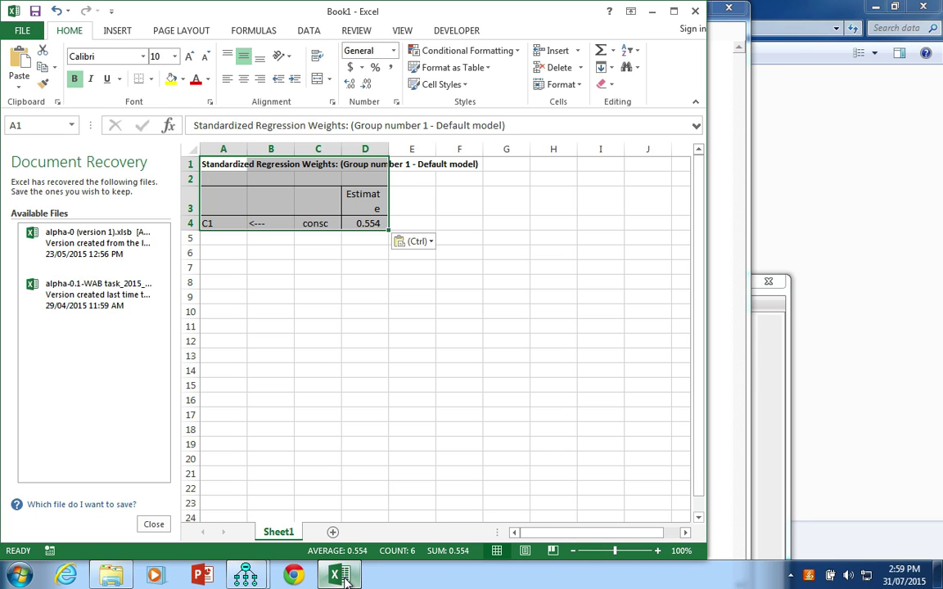
key("ctrl+Home")
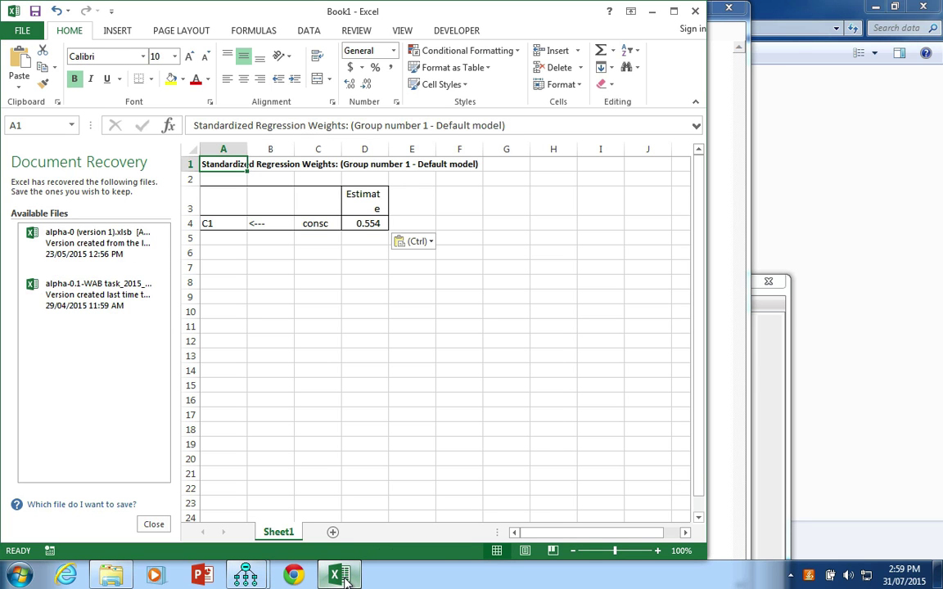
key("ctrl+v")
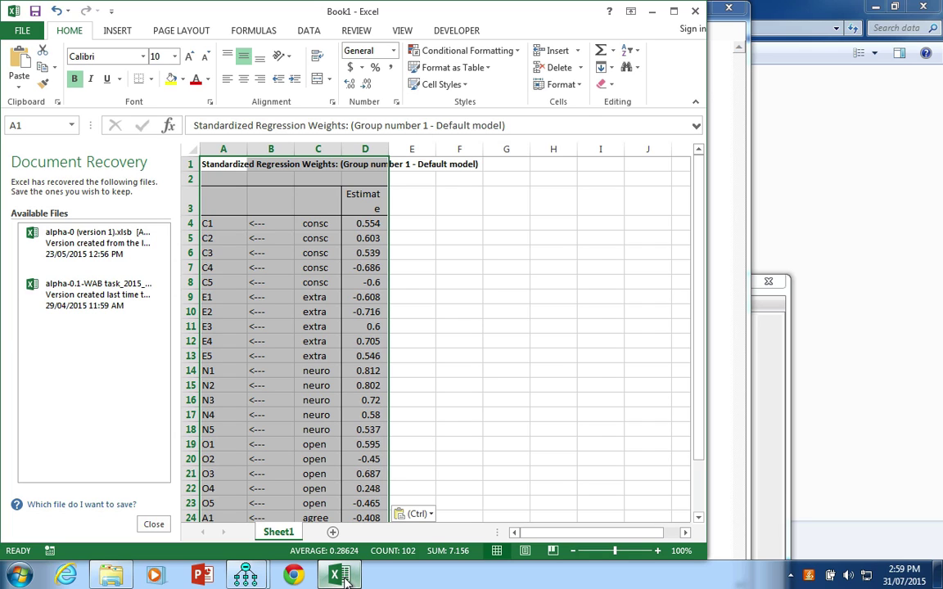
Step: Return to the Amos text output and examine the modification indices for the covariances
left_click(775, 416)
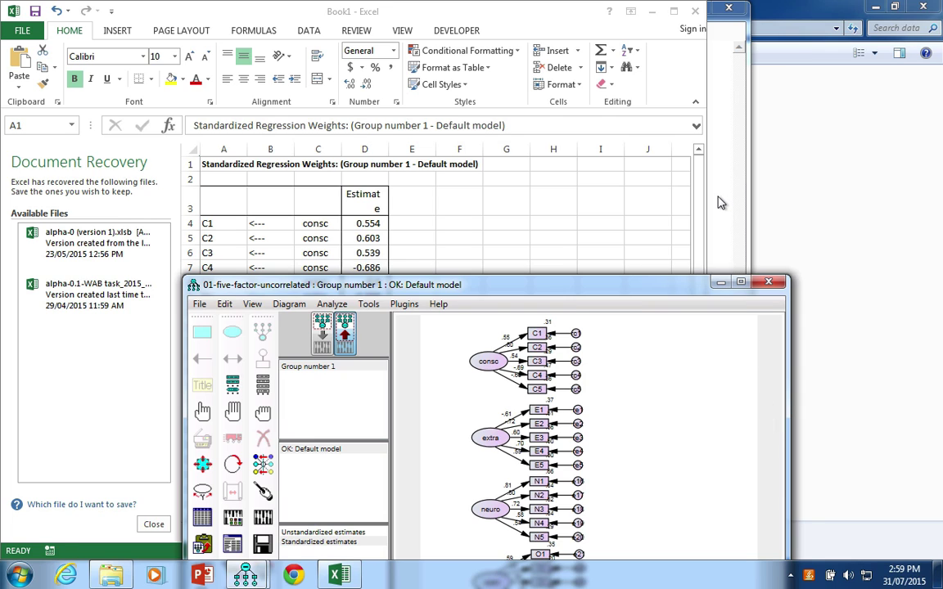
key("F10")
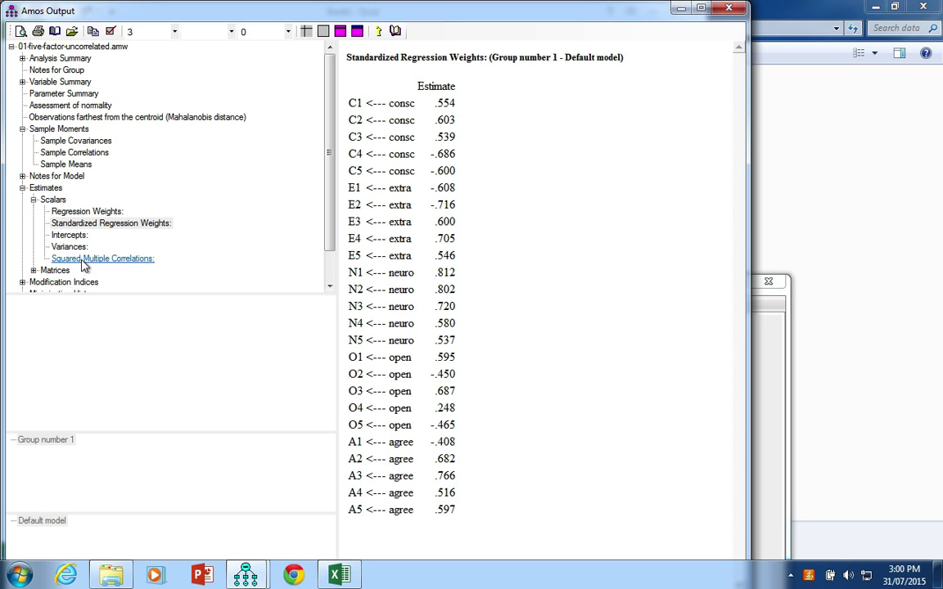
left_click(36, 280)
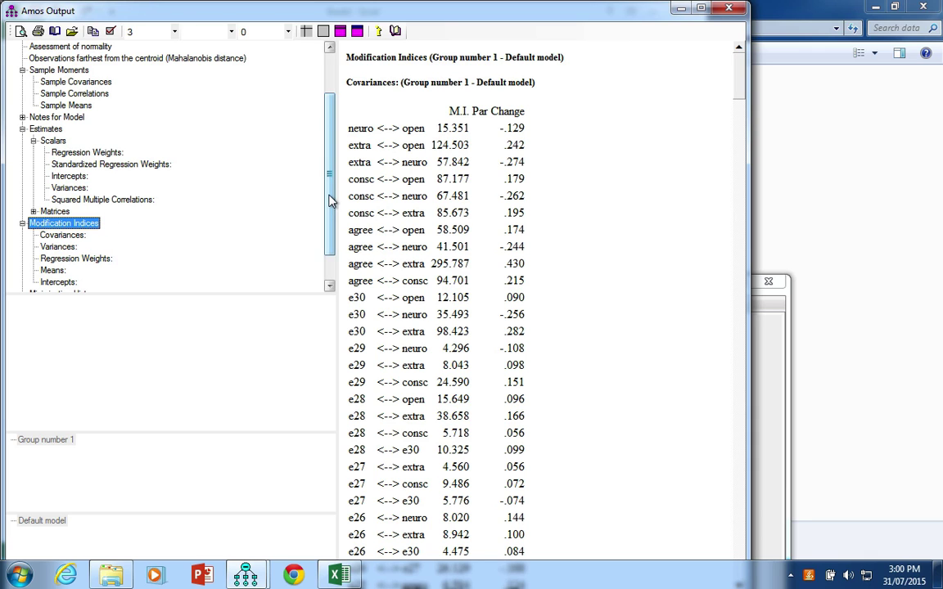
Step: Examine the model fit summary, including CMIN, baseline comparisons, parsimony-adjusted measures, NCP, FMIN and RMSEA
scroll(329, 214, "down", 1)
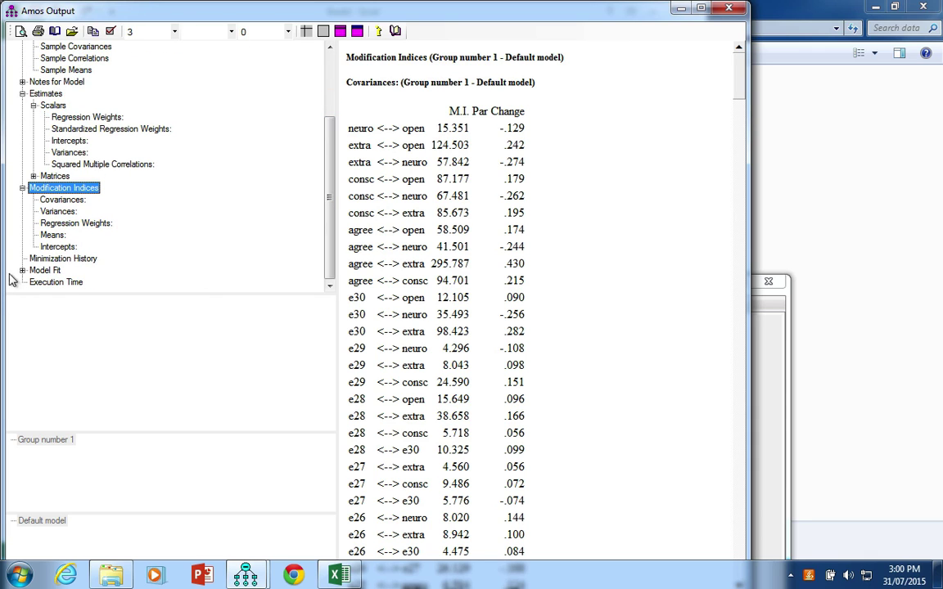
left_click(33, 269)
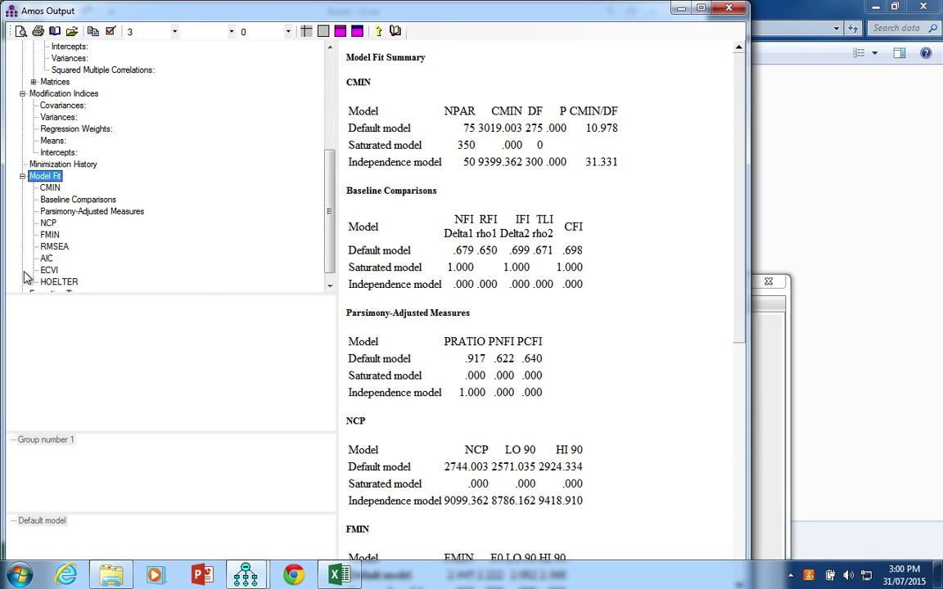
left_click(52, 189)
left_click(54, 178)
scroll(565, 388, "down", 1)
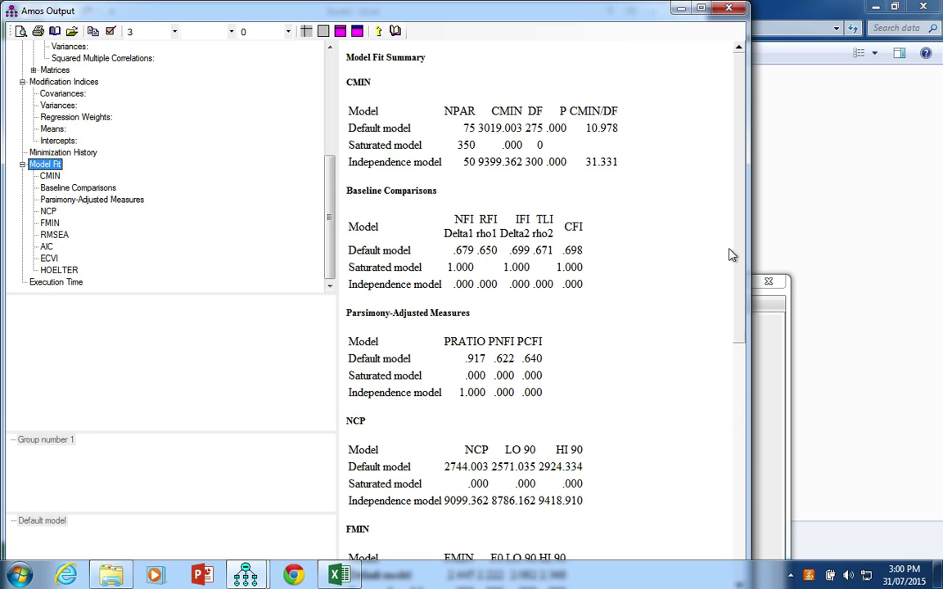
left_click_drag(738, 242, 745, 353)
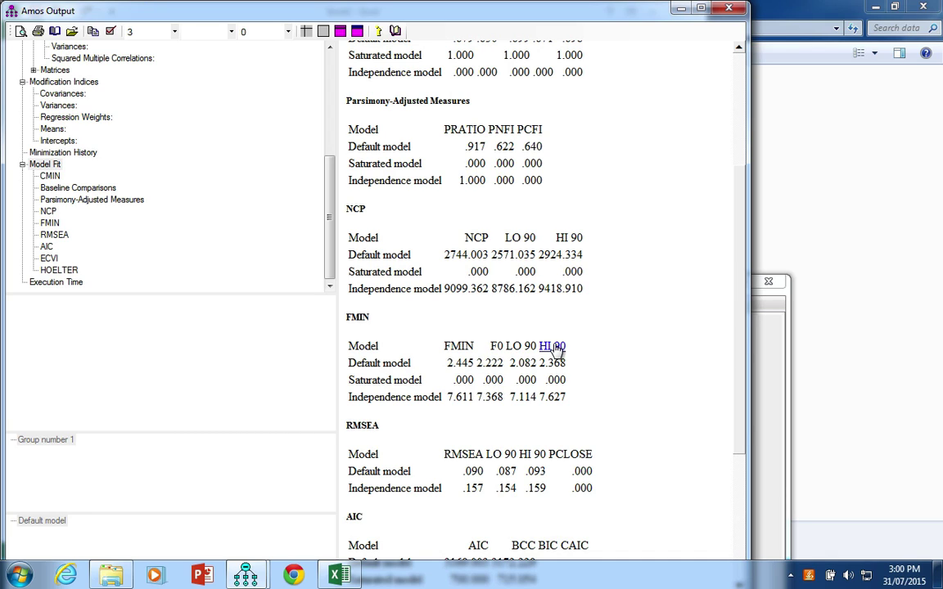
Step: Switch to Excel, add a second worksheet, and enter "five factor uncorrelated" as the row label in A2
left_click(335, 575)
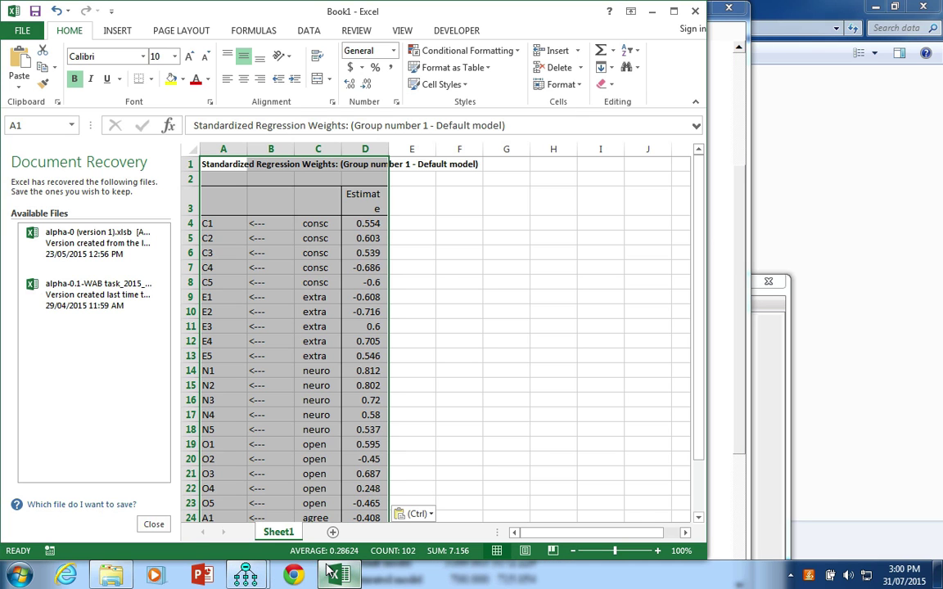
left_click(332, 532)
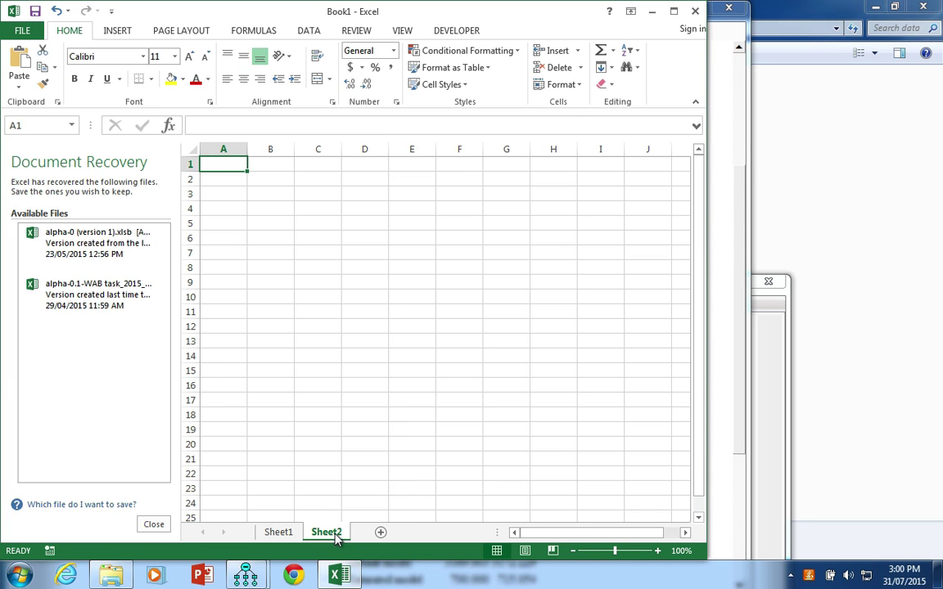
key("Down")
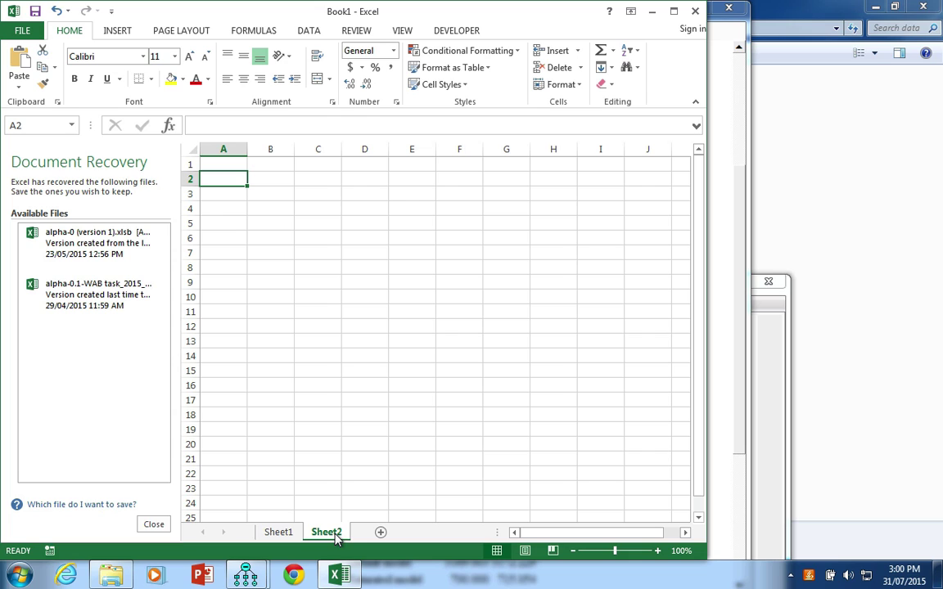
type("five facto")
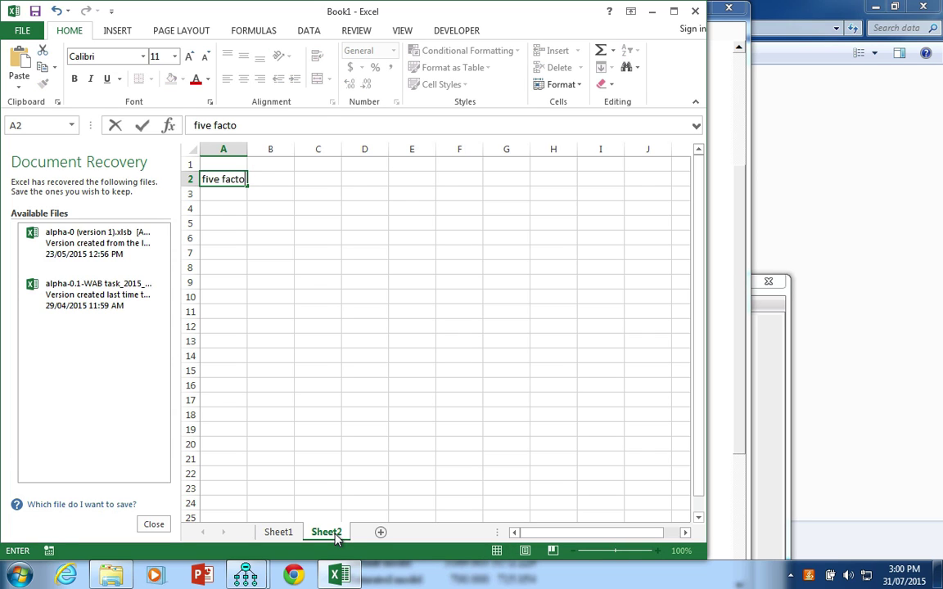
type("r uncorrelated")
key("Tab")
Step: Enter the column headings "ch square" in B1 and "df" in C1 of Sheet2
key("Up")
type("chi squafre")
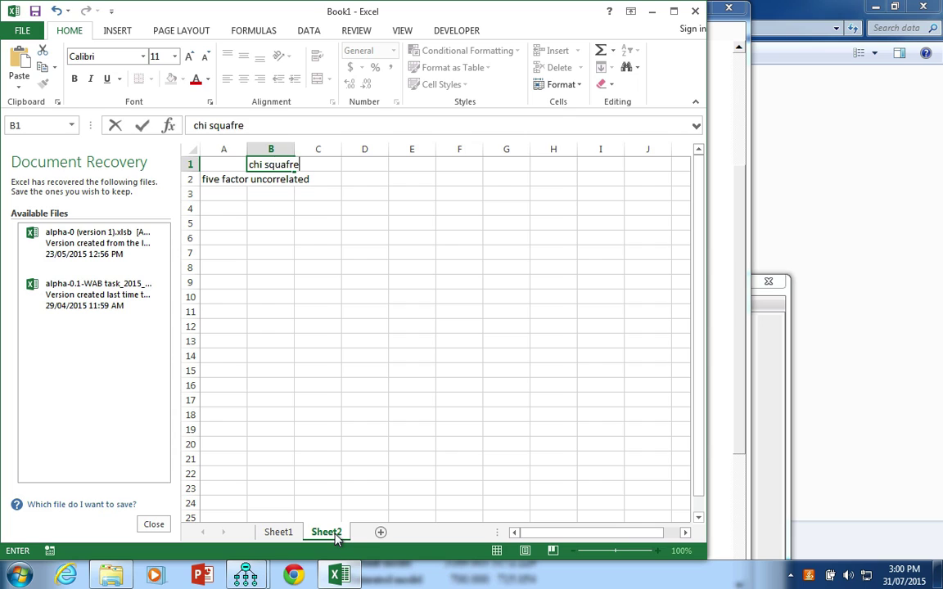
key("Tab")
key("Left")
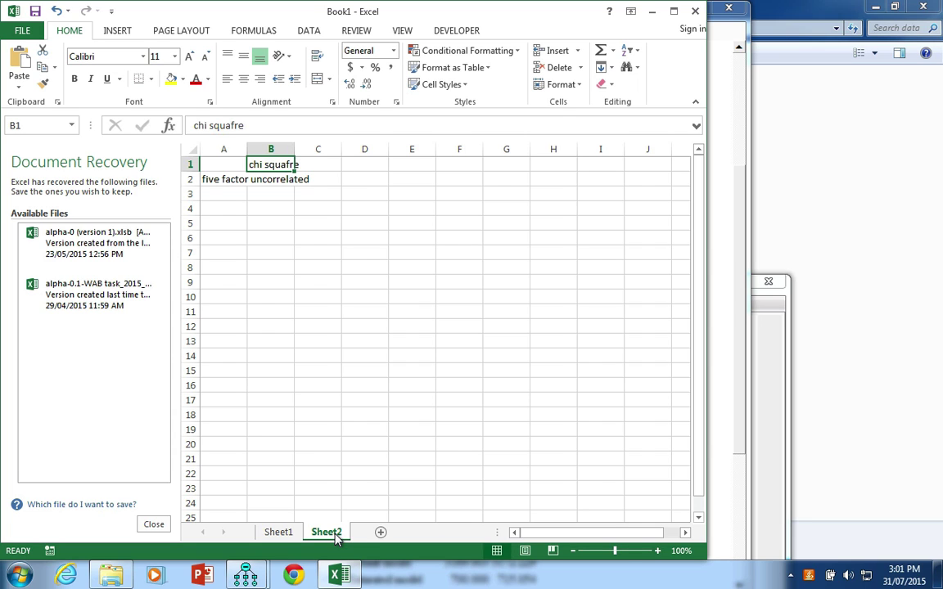
type("chis")
key("BackSpace")
key("BackSpace")
type("square")
key("Tab")
type("df")
key("Tab")
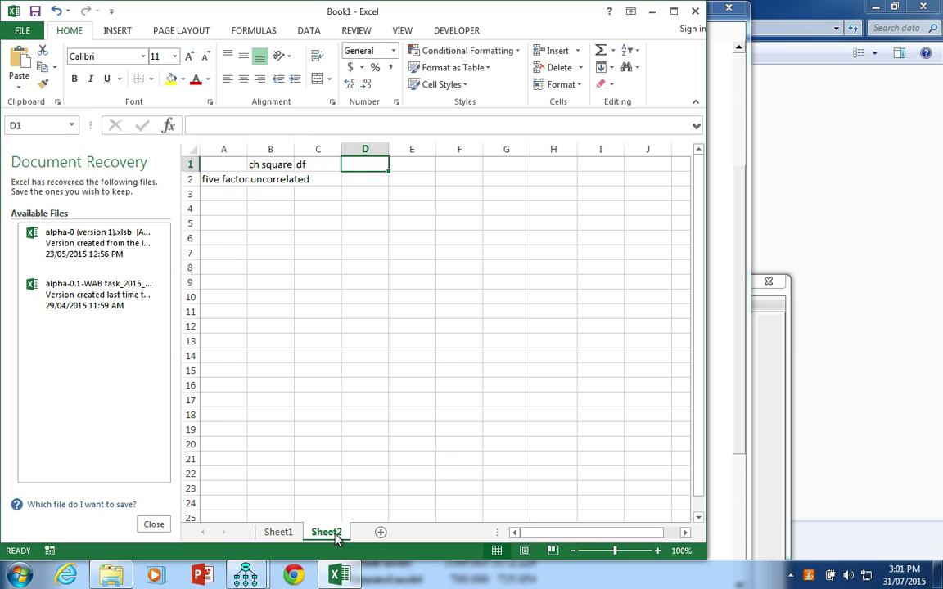
Step: Enter the headings "rmsea", "rmsea lower", "rmsea upper", "cfi" and "srmr" in D1 to H1
type("rmsea")
key("Tab")
type("rmsea lower")
key("Tab")
type("rmsea upper")
key("Tab")
type("cfi")
key("Tab")
type("srmr")
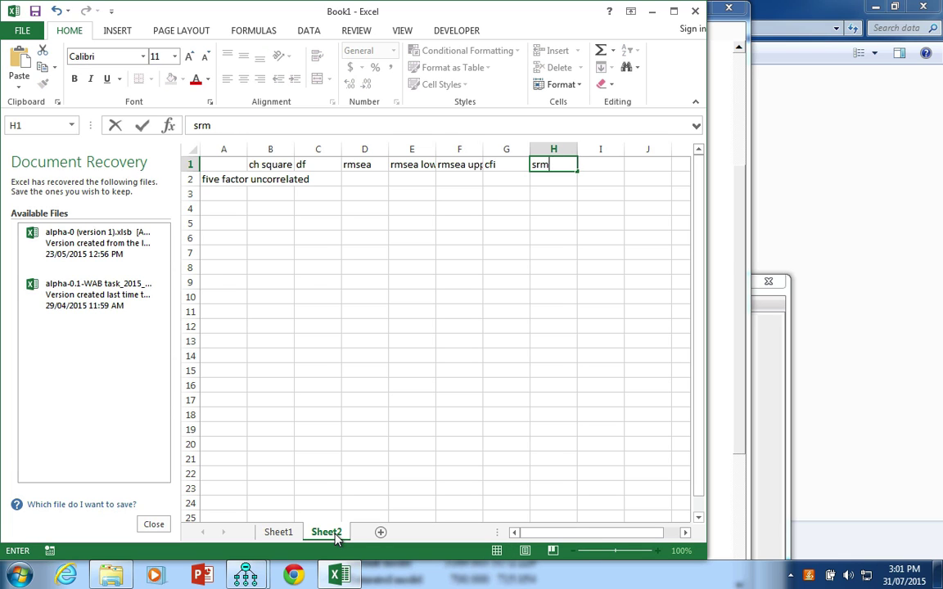
key("Return")
Step: Switch to the Amos Output window, snap it beside the worksheet, and show the CMIN table of the model fit summary
key("Left")
key("Left")
key("Left")
key("Left")
key("Left")
key("Left")
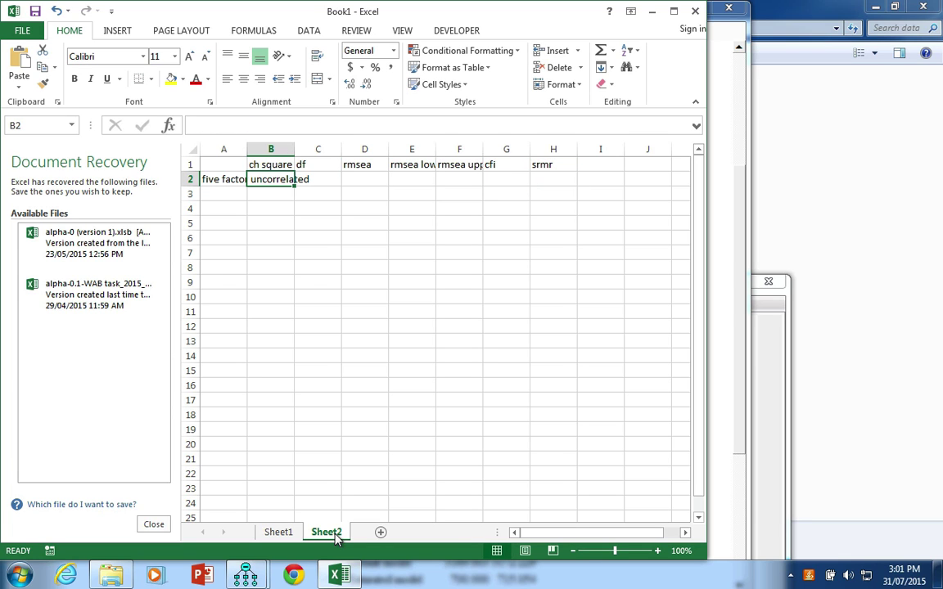
left_click(773, 433)
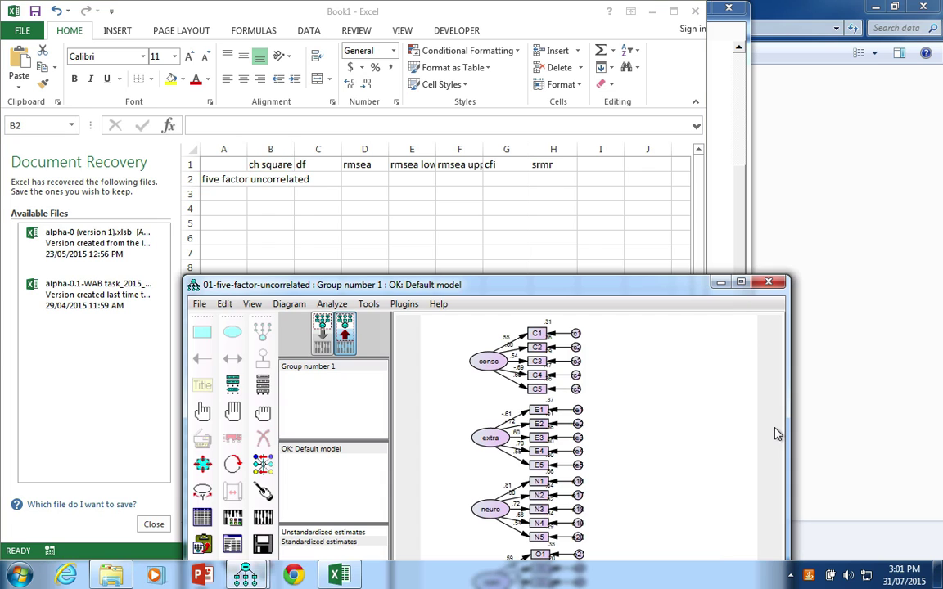
left_click(730, 158)
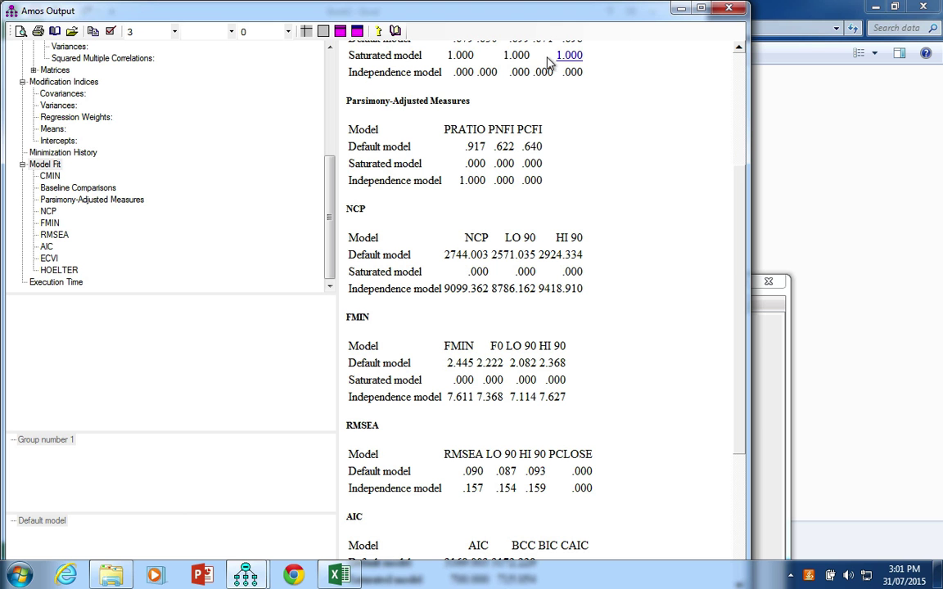
left_click_drag(501, 17, 941, 16)
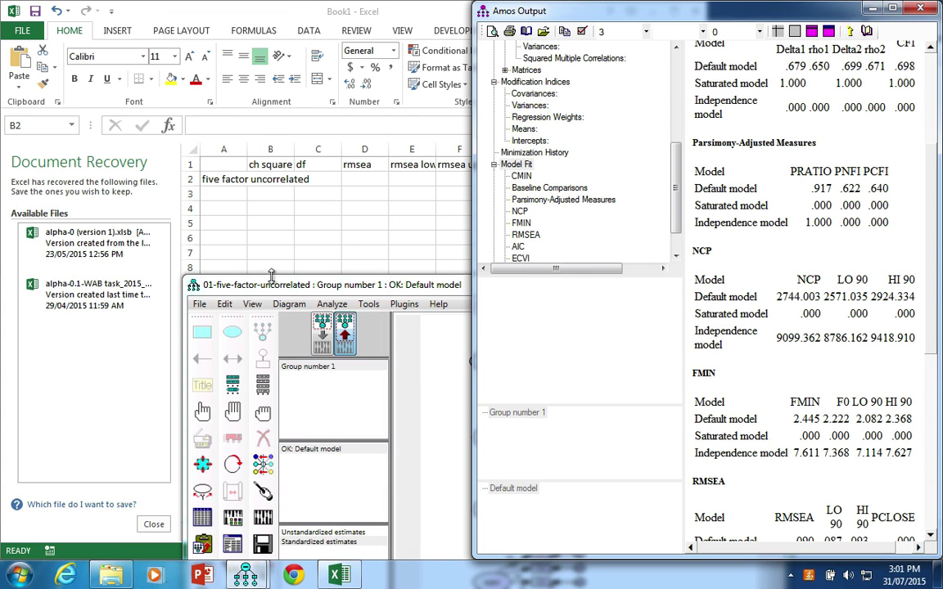
scroll(855, 232, "up", 5)
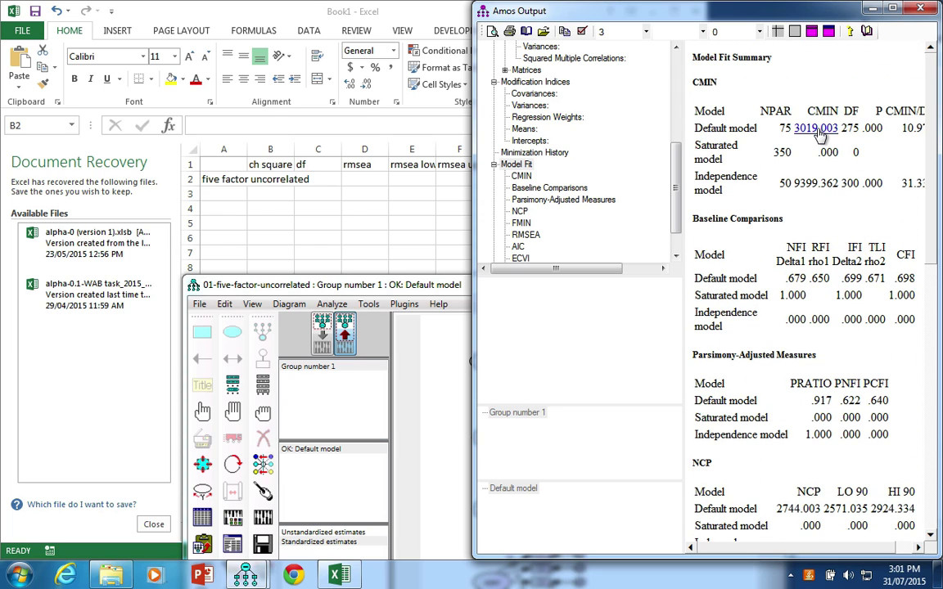
Step: Enter the default model's chi square 3019 in B2 and its degrees of freedom 275 in C2
left_click(278, 179)
type("3019")
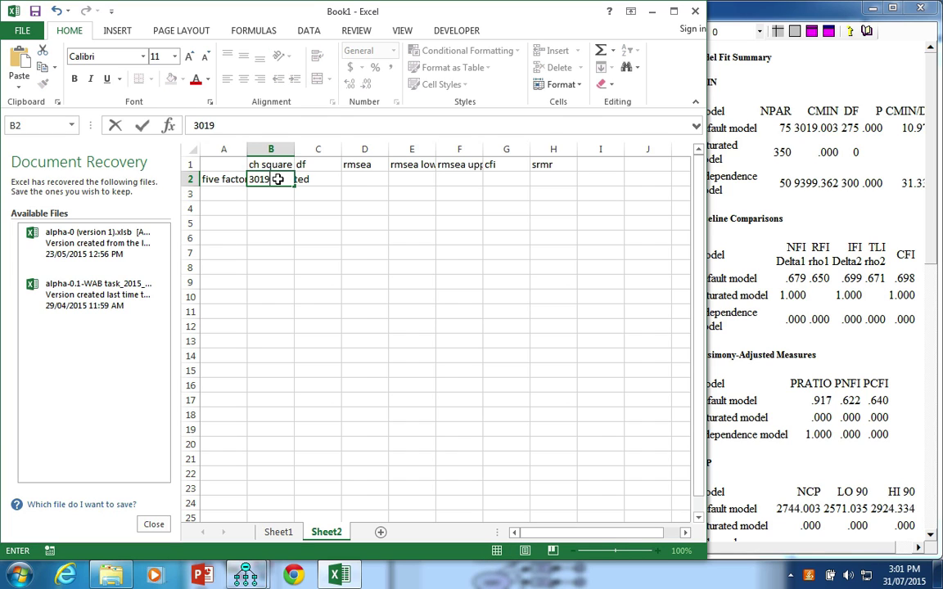
key("Tab")
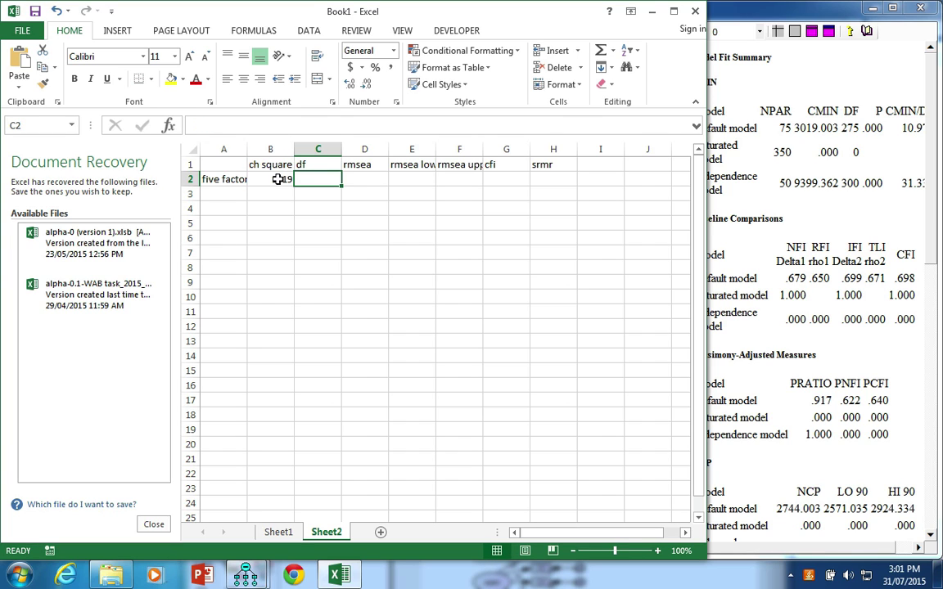
type("275")
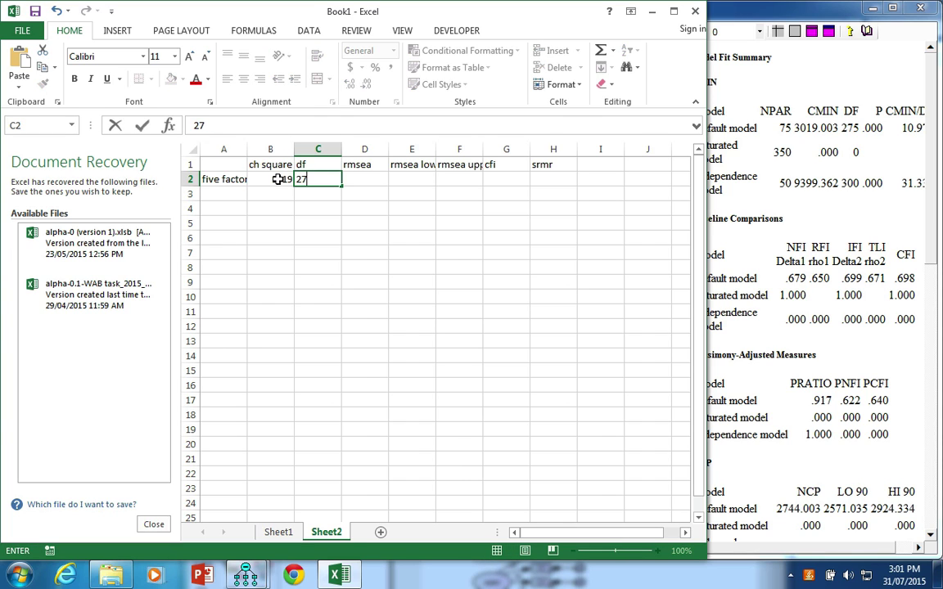
Step: Look up the default model's RMSEA and its 90 percent limits in the Amos output
left_click(720, 379)
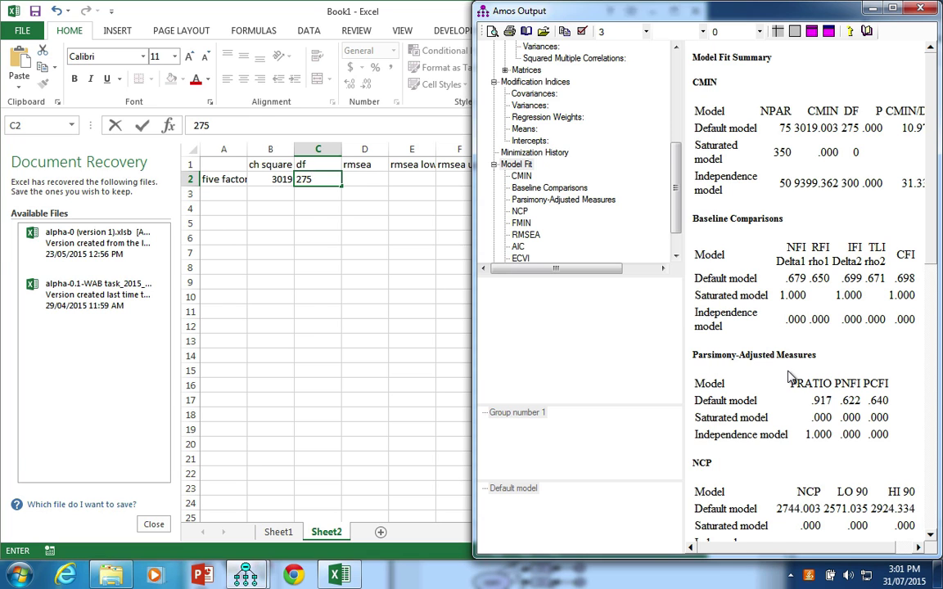
scroll(788, 377, "down", 10)
scroll(790, 377, "down", 4)
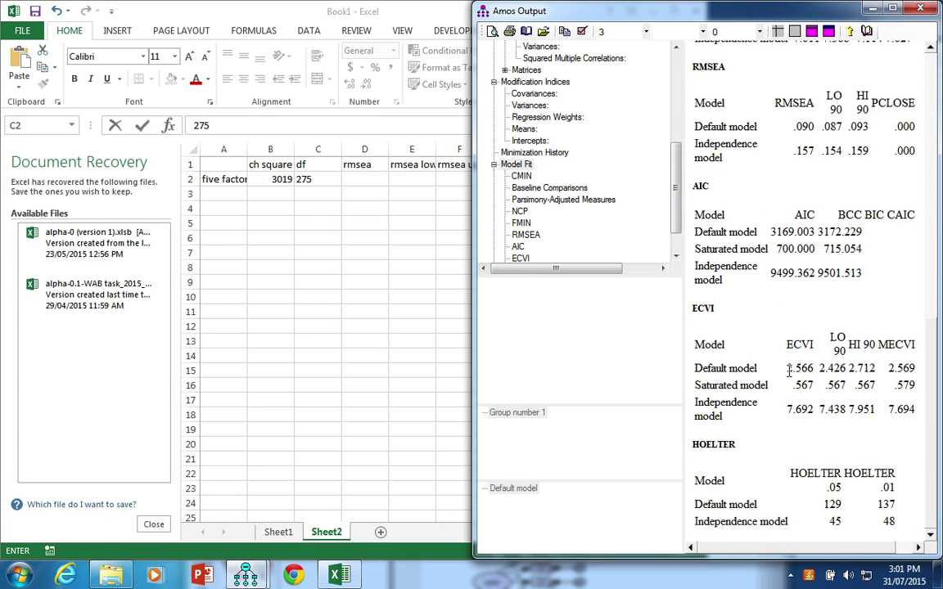
scroll(790, 375, "up", 5)
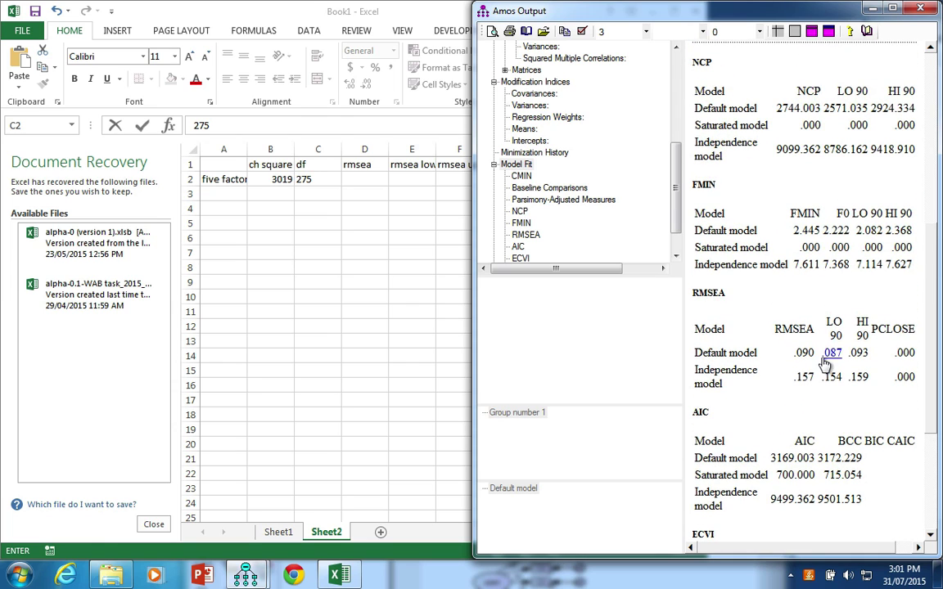
left_click(364, 177)
type(",090")
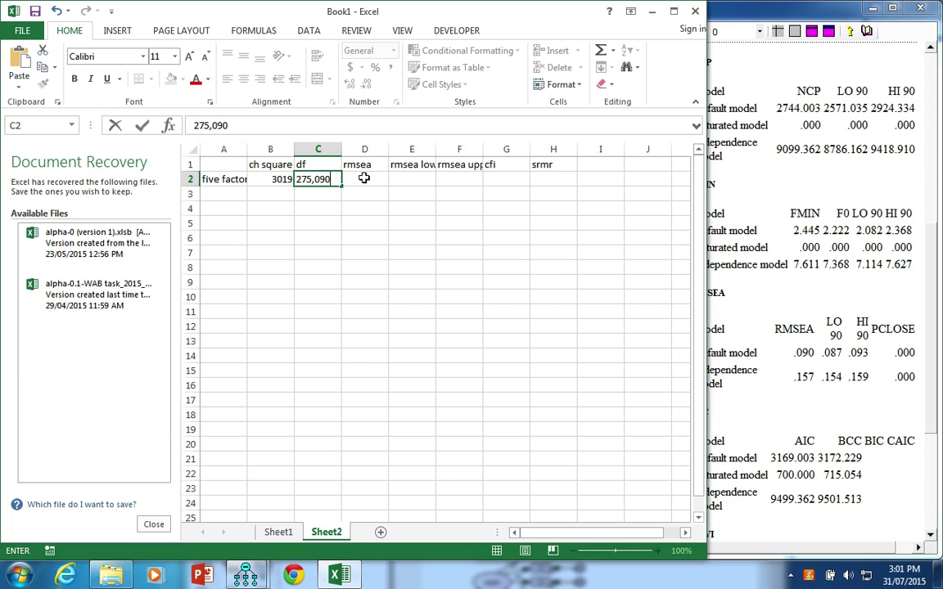
key("BackSpace")
key("BackSpace")
key("BackSpace")
key("BackSpace")
key("BackSpace")
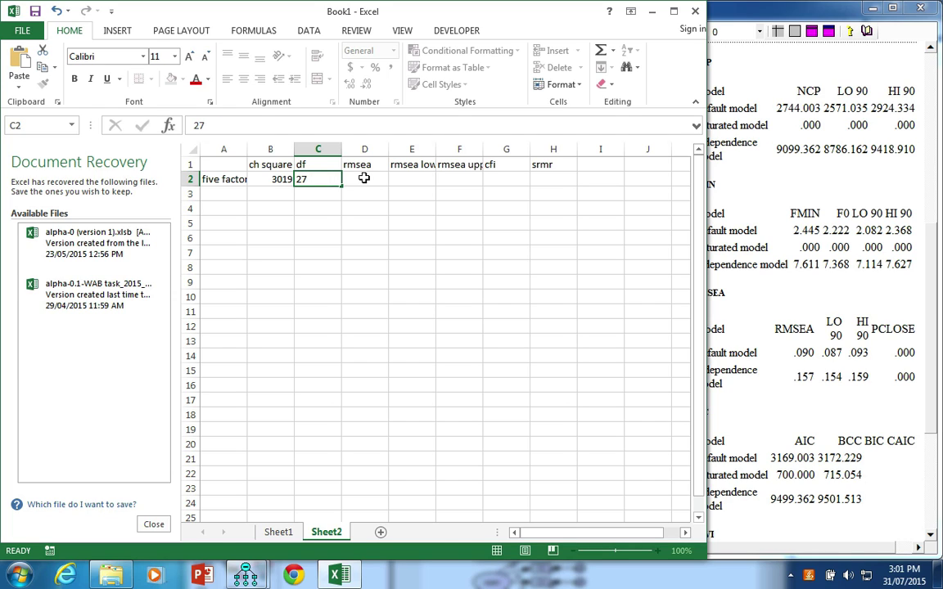
Step: Correct the df value in Excel's cell C2 to 275
left_click(364, 178)
key("Left")
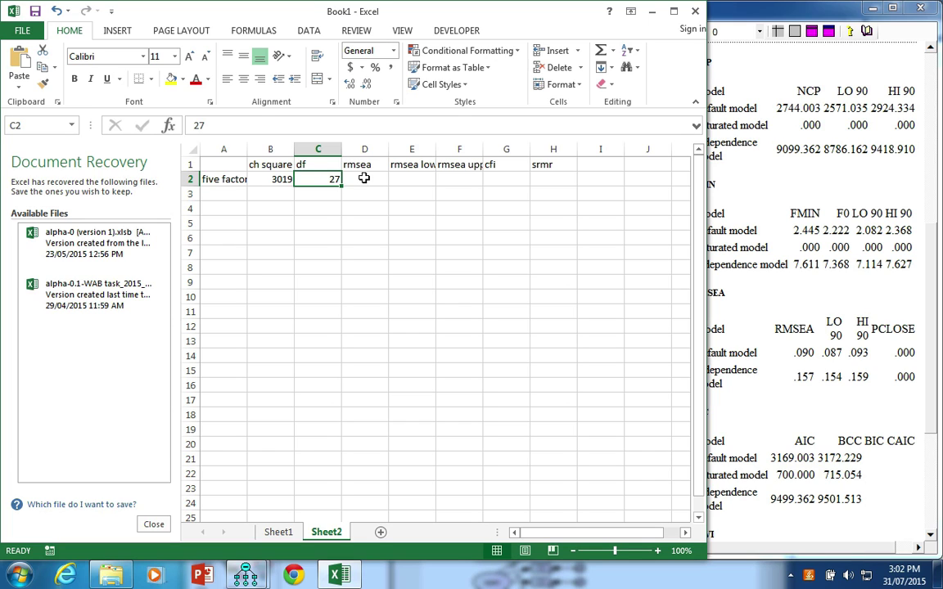
key("F2")
type("5")
left_click(364, 177)
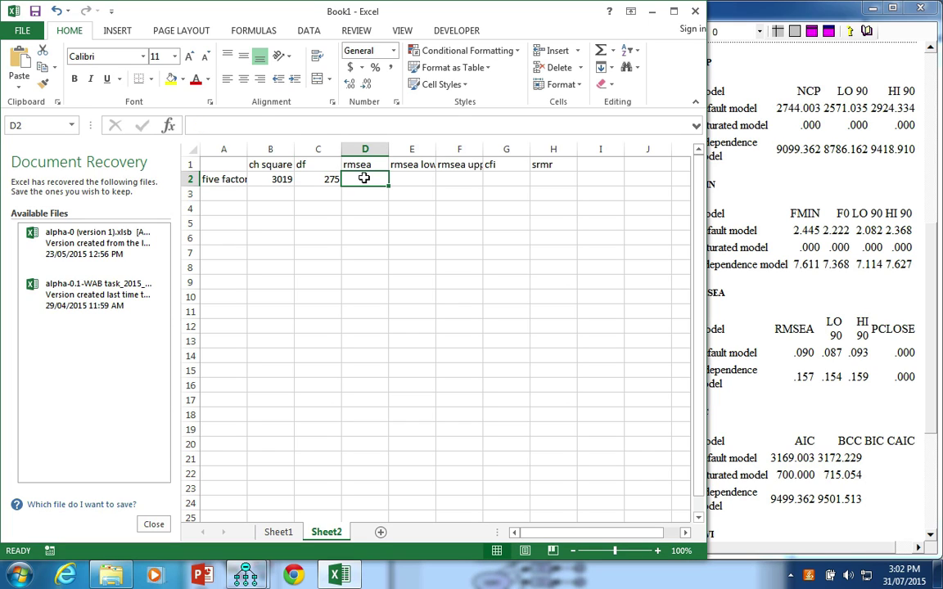
Step: Enter ".90 .87" in the rmsea cell D2 and .93 in the rmsea lower cell E2
type(".90 .87")
key("Tab")
type(".")
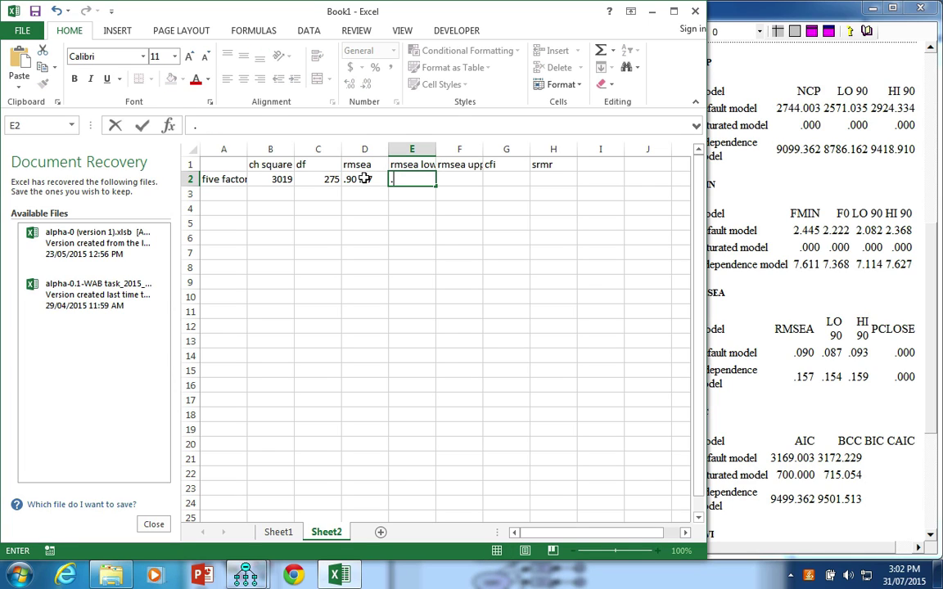
type("93")
key("Return")
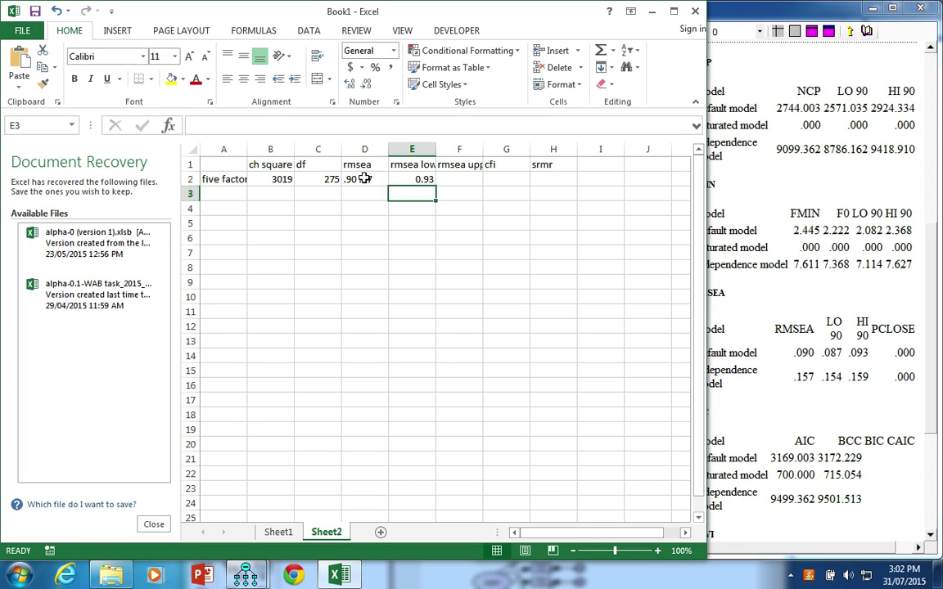
Step: Set the RMSEA values in row 2 to .09 in D2, .087 in E2 and .093 in F2
left_click(356, 178)
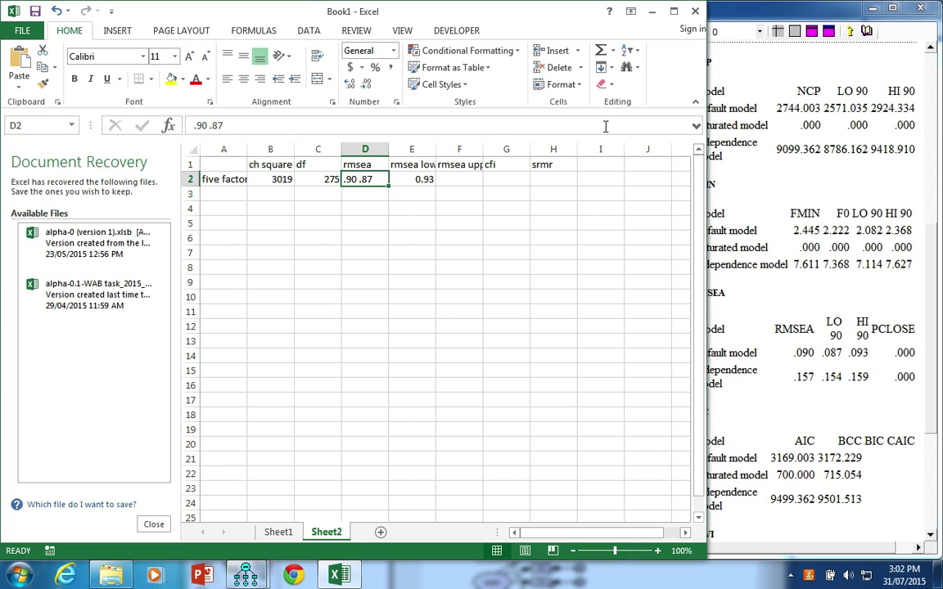
type(".09")
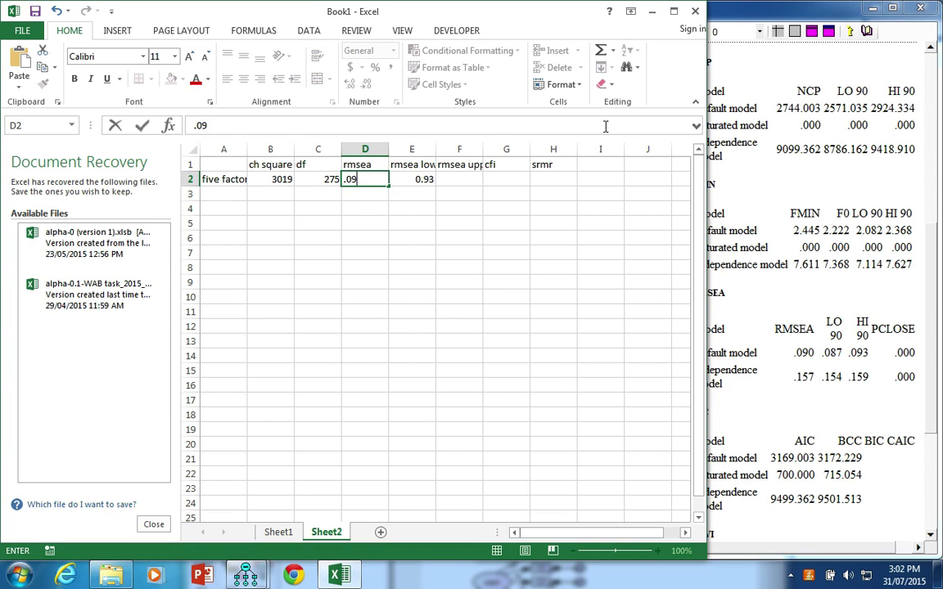
key("Tab")
type(".0")
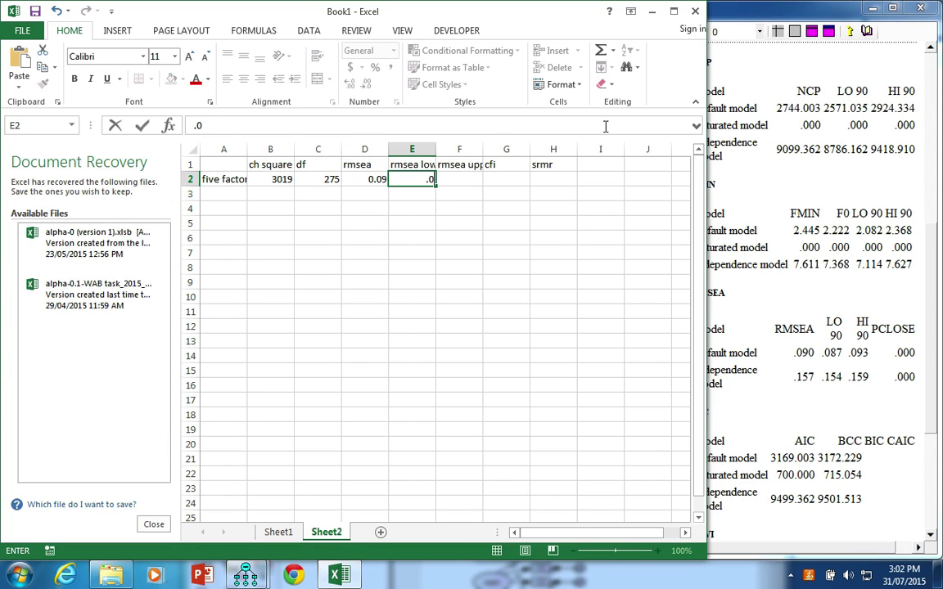
type("87")
key("Tab")
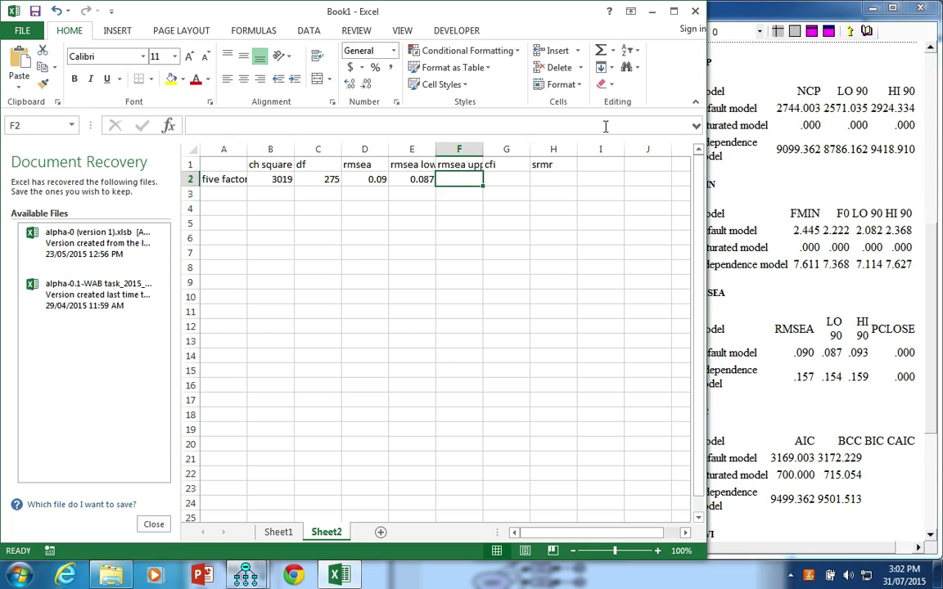
type(".0")
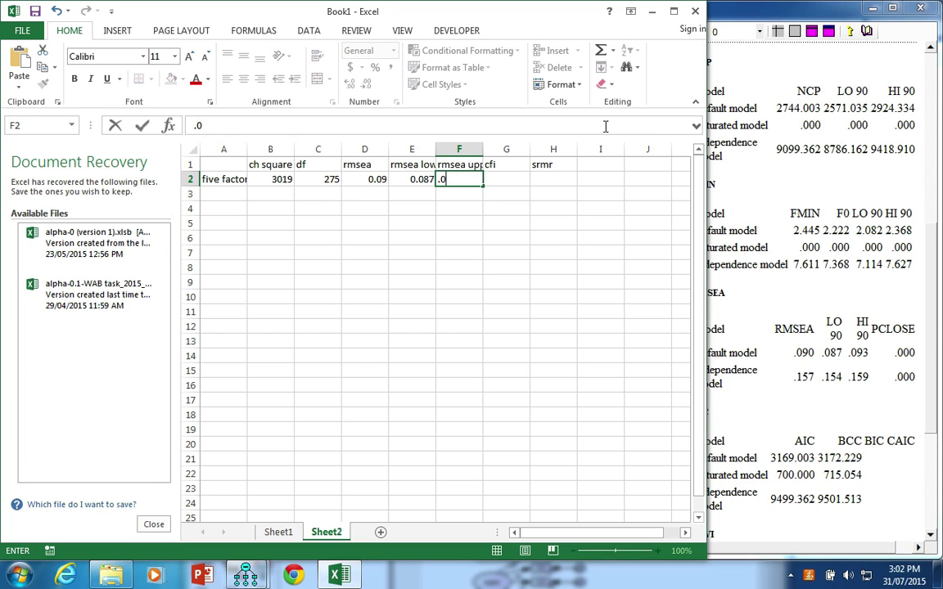
type("93")
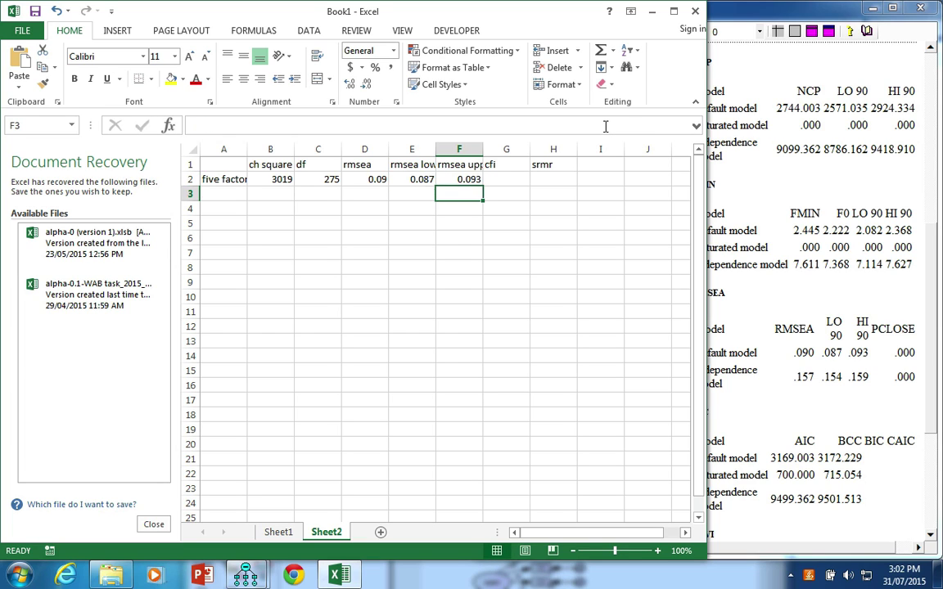
key("Tab")
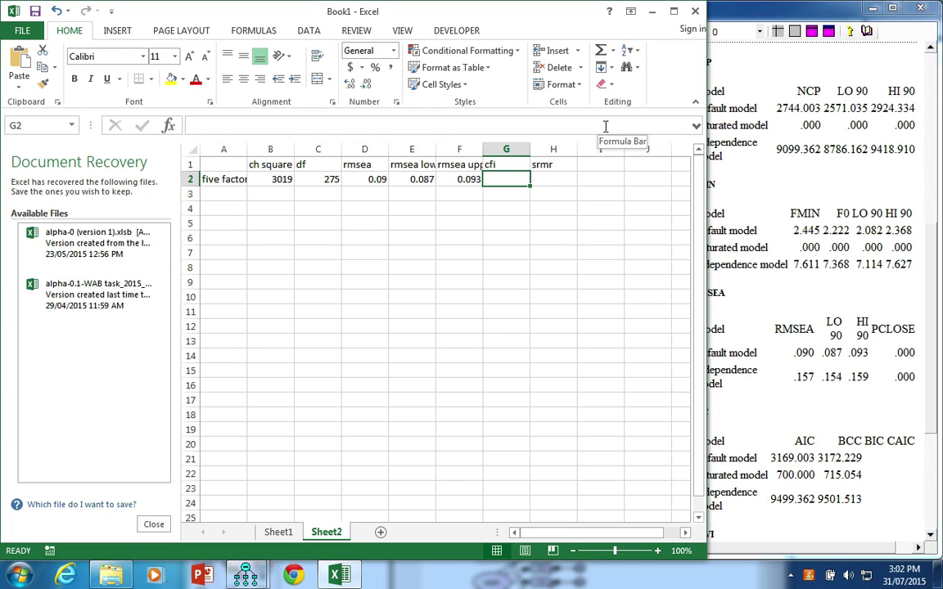
Step: Switch to the Amos path diagram window of the uncorrelated five-factor model and maximize it
left_click(852, 249)
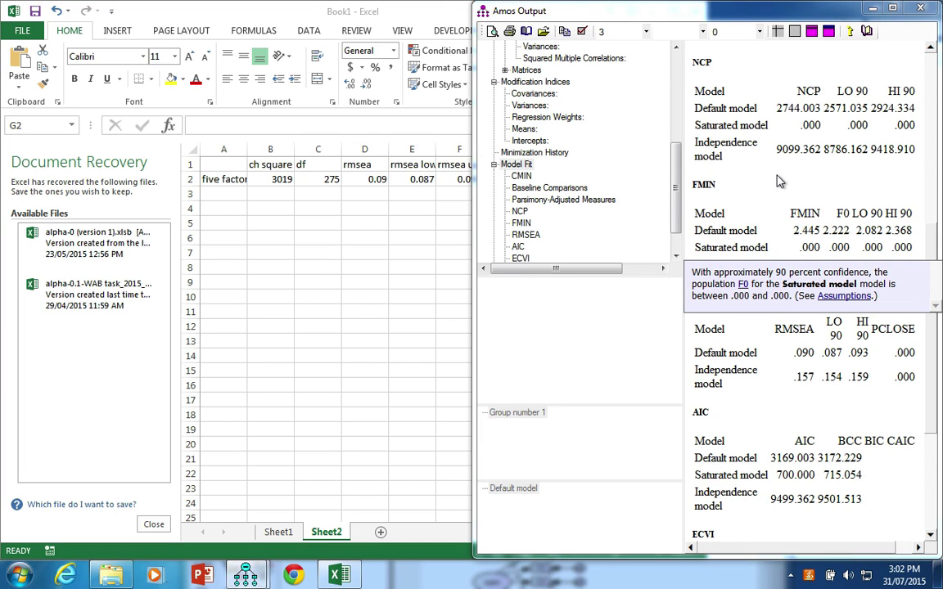
mouse_move(244, 578)
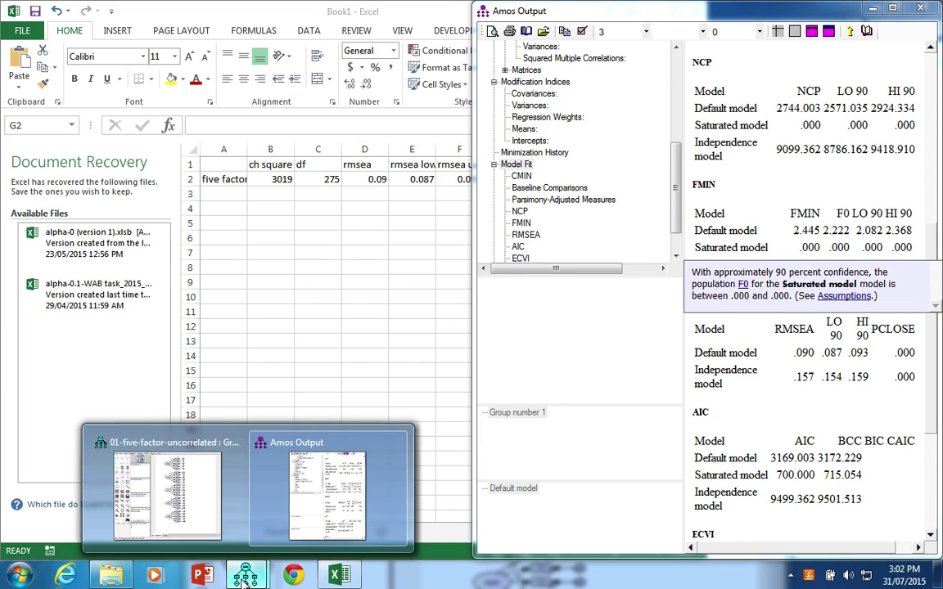
left_click(106, 455)
left_click_drag(330, 346, 333, 5)
Step: Open the Standardized RMR plugin, move its window beside the diagram, and rerun the analysis, proceeding despite the uncorrelated-variables warning
left_click(220, 26)
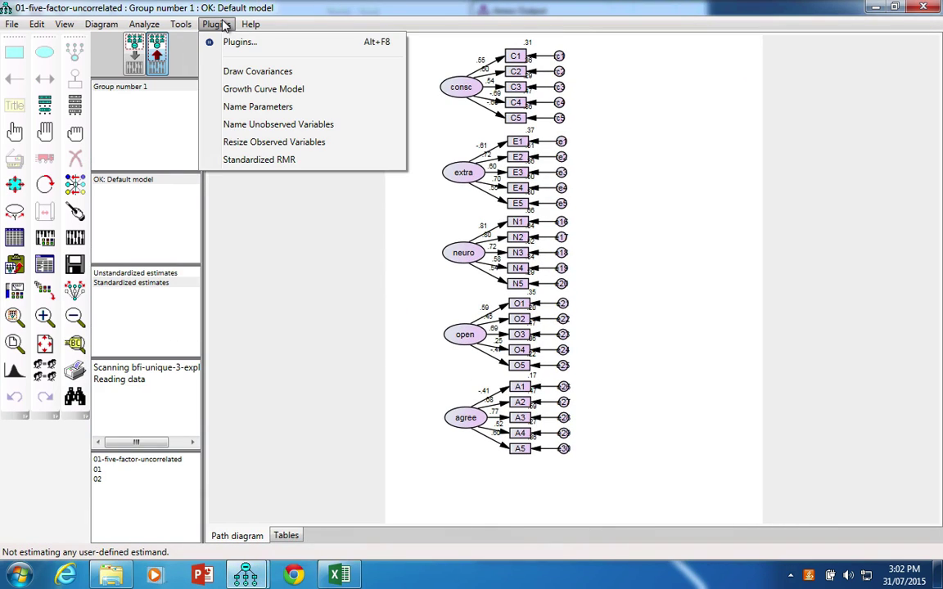
left_click(289, 158)
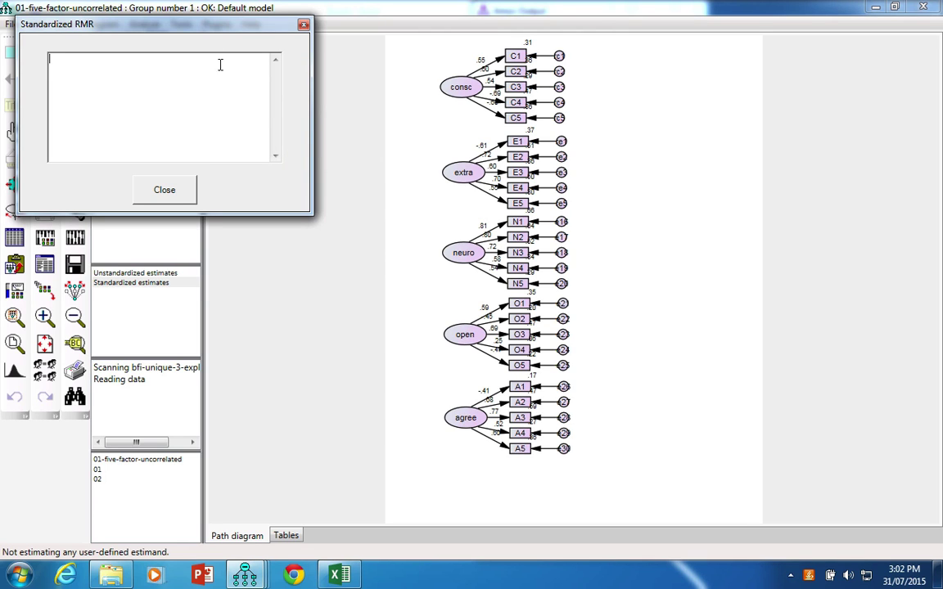
left_click_drag(206, 36, 787, 109)
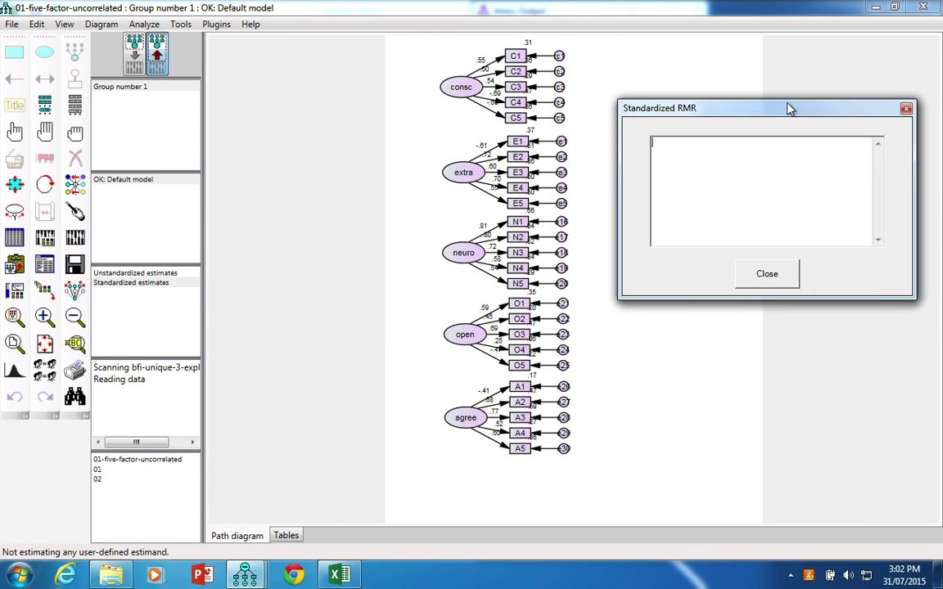
left_click(70, 236)
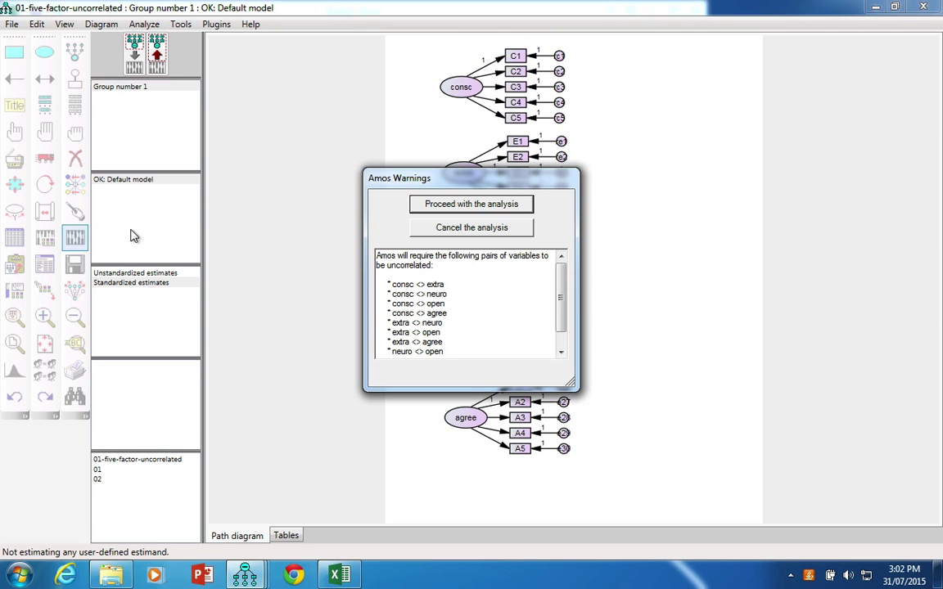
left_click(422, 204)
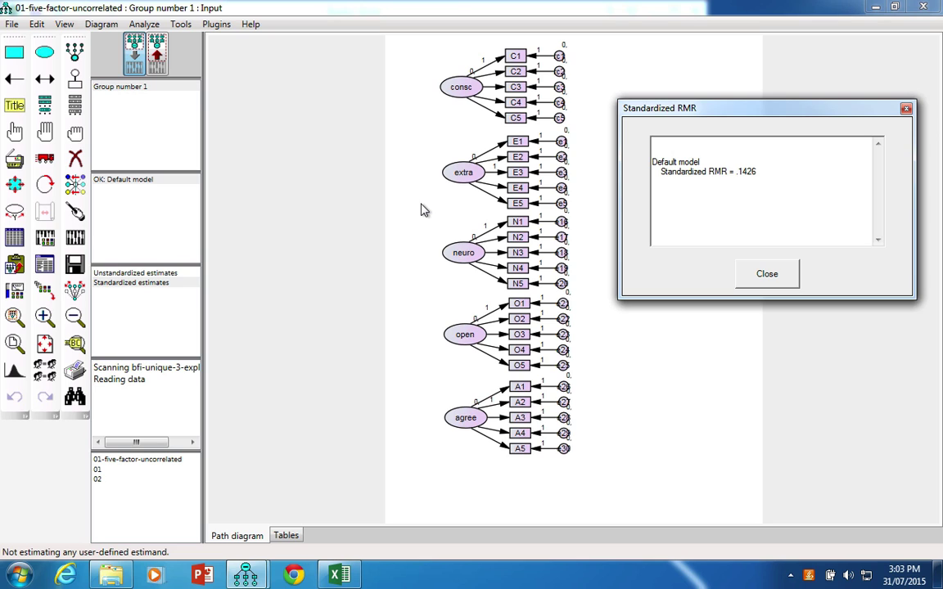
Step: Switch to the Excel workbook and enter .1426 in the srmr cell H2
right_click(364, 576)
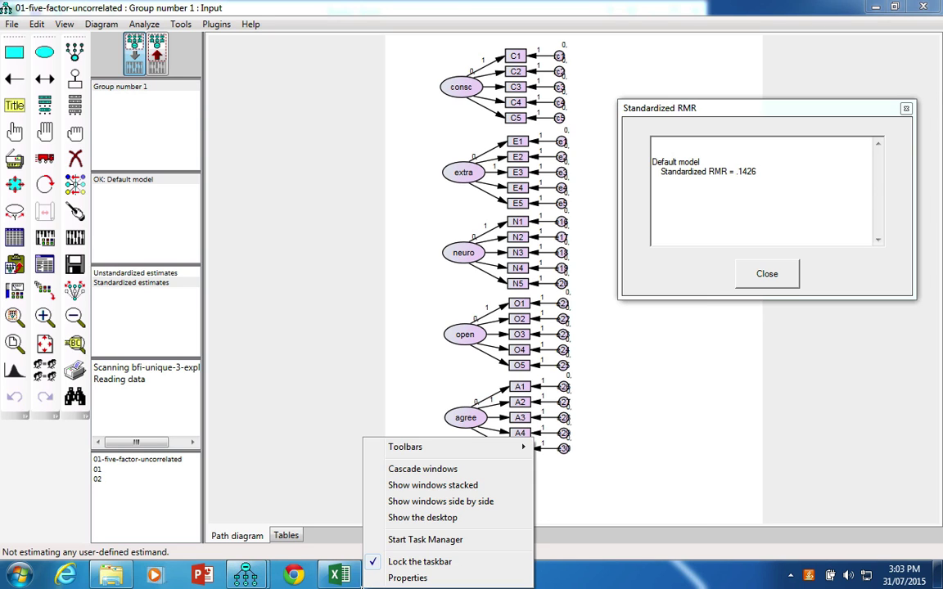
left_click(333, 576)
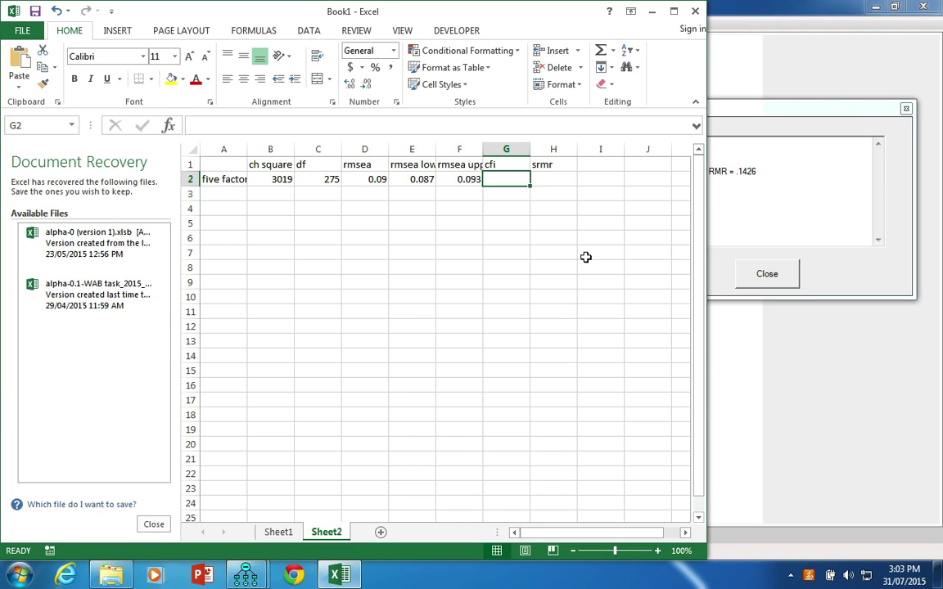
key("Right")
type(".242")
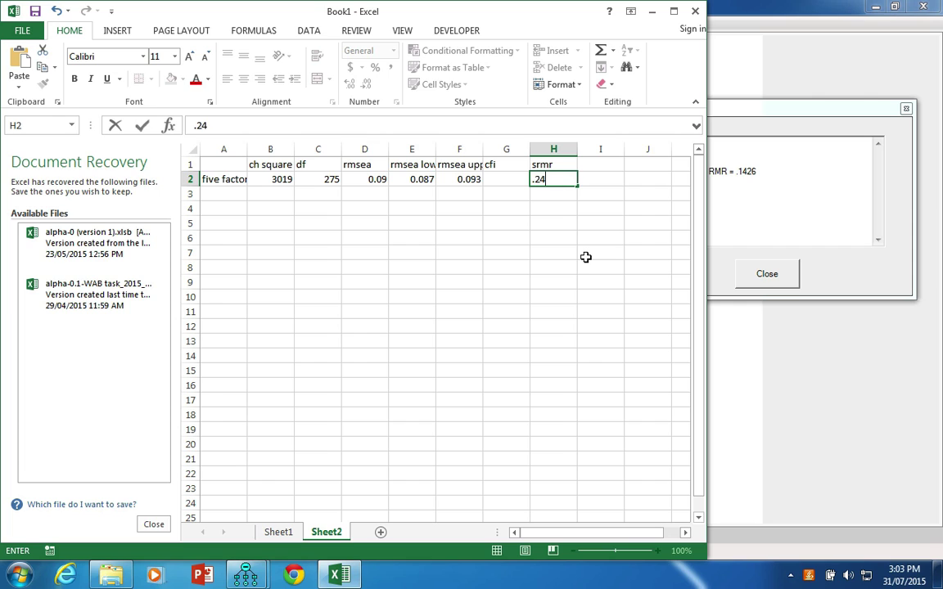
key("Return")
key("Up")
key("Up")
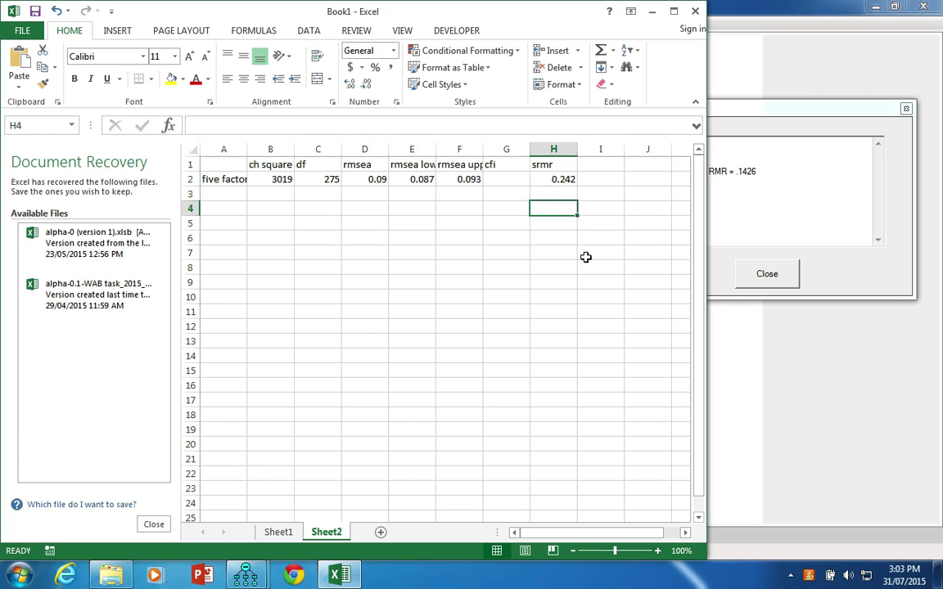
key("Down")
type(".143")
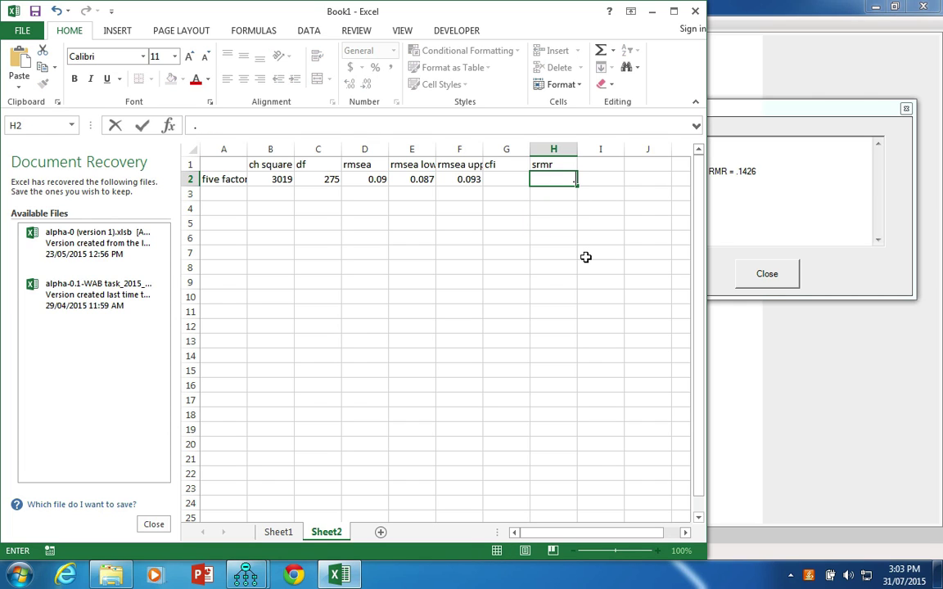
key("BackSpace")
type("26")
key("Return")
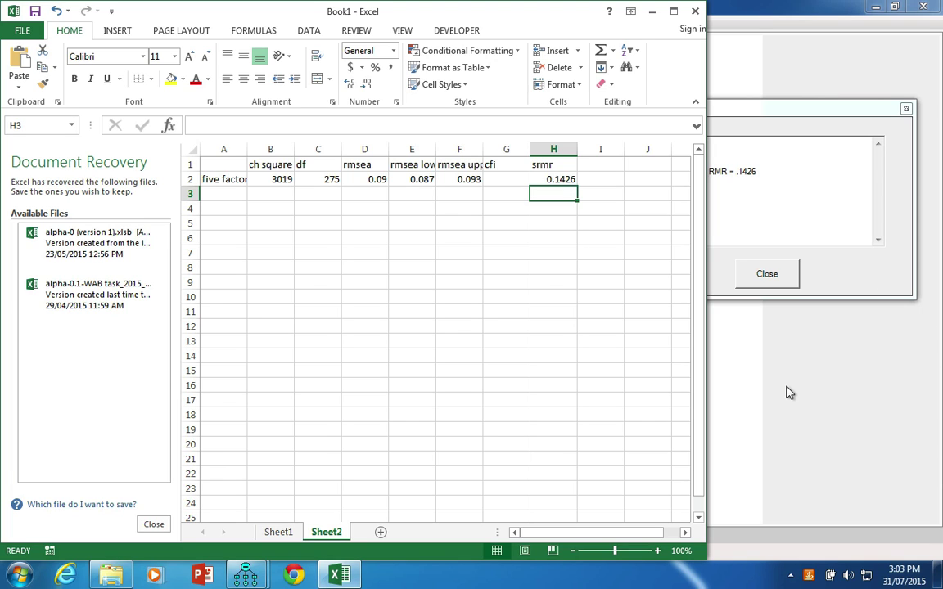
Step: Return to the Amos path diagram and save a copy of the model as 02-five-factors-correlated
left_click(773, 343)
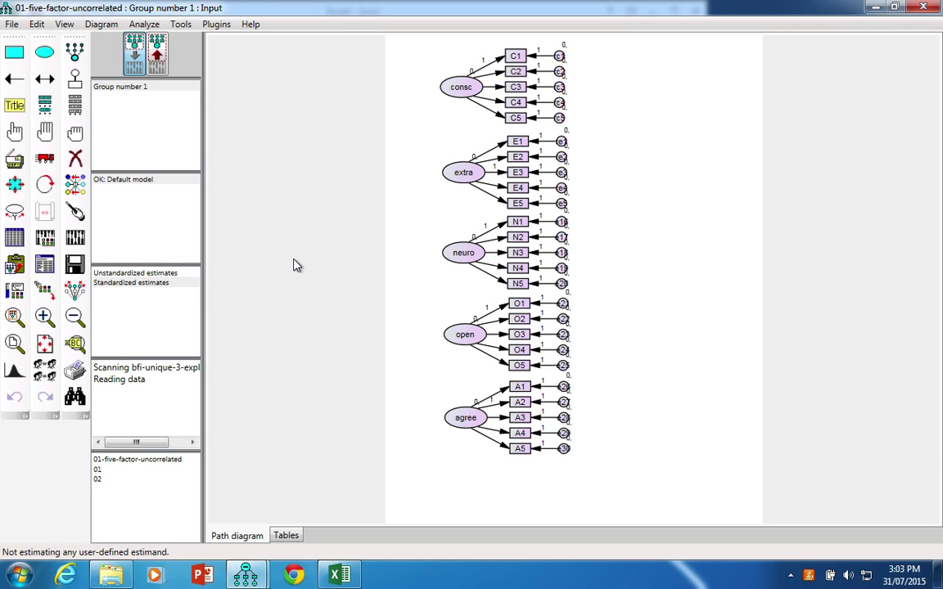
left_click(13, 24)
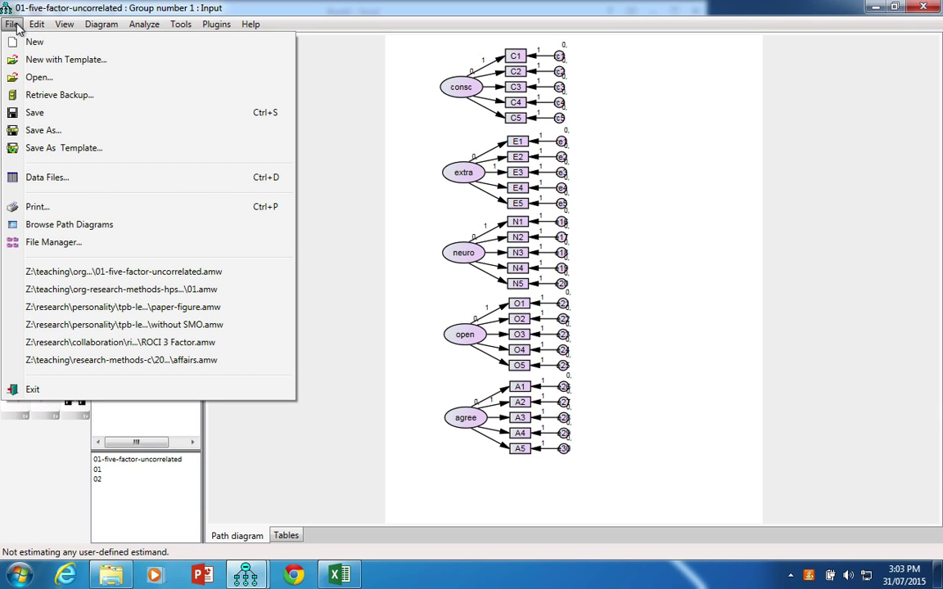
left_click(70, 132)
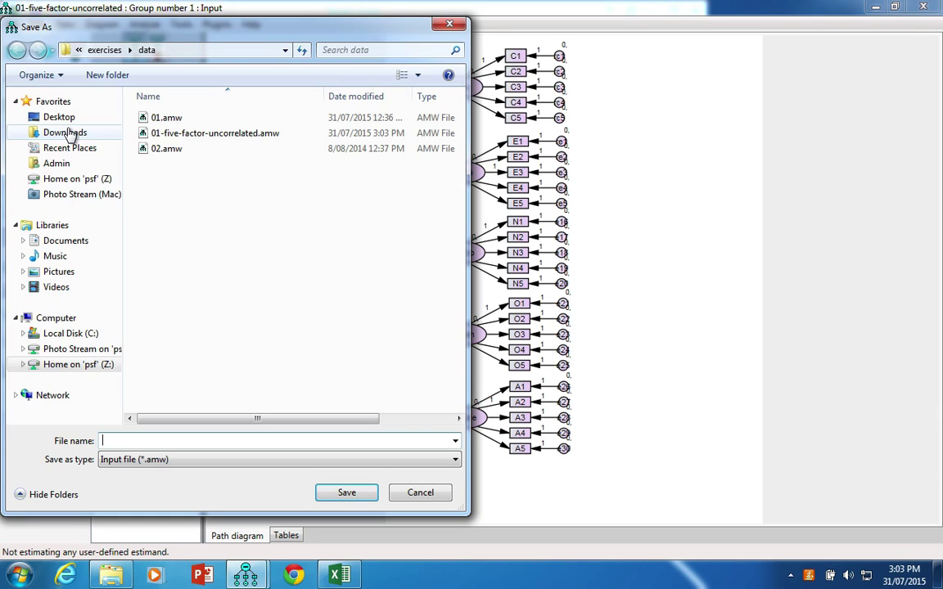
type("02-five-factors")
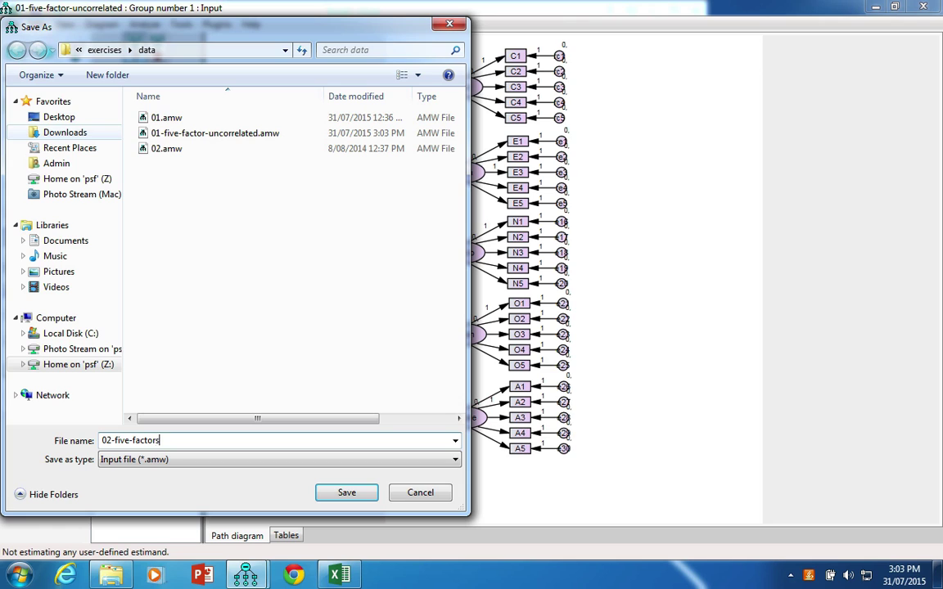
type("-correlated")
key("Return")
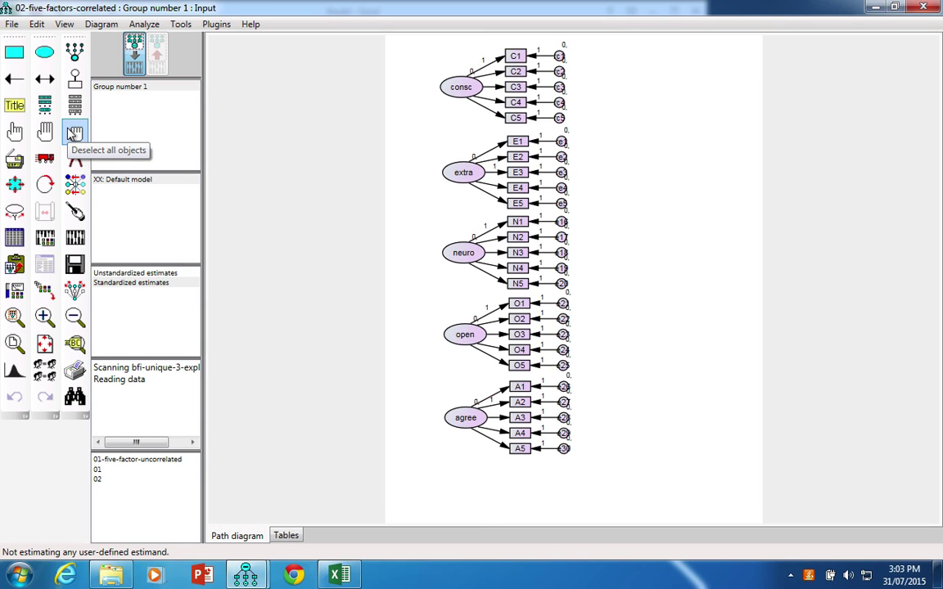
Step: Draw covariance arrows by hand from extra to consc, from neuro to consc, and between neuro and open
left_click(45, 79)
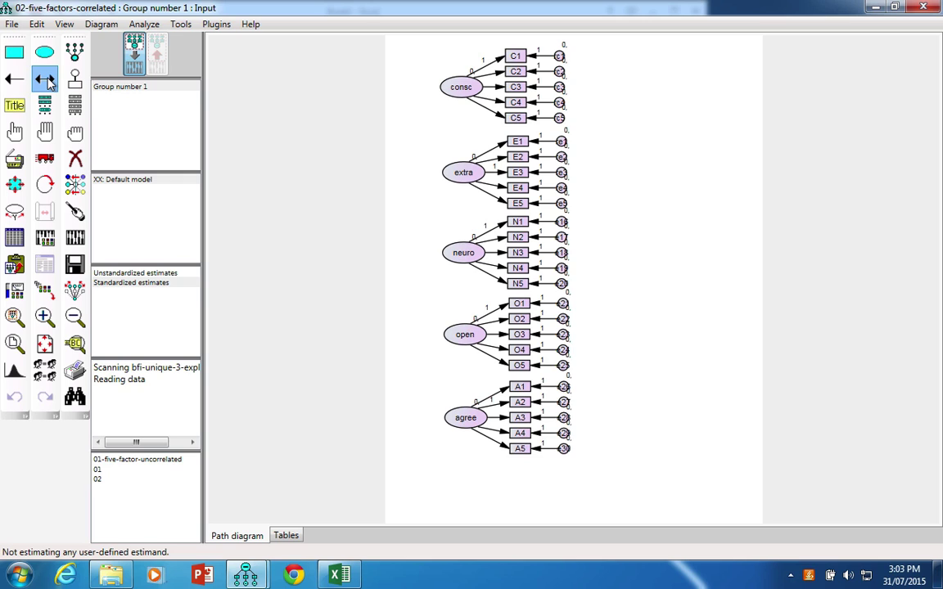
left_click_drag(465, 174, 459, 93)
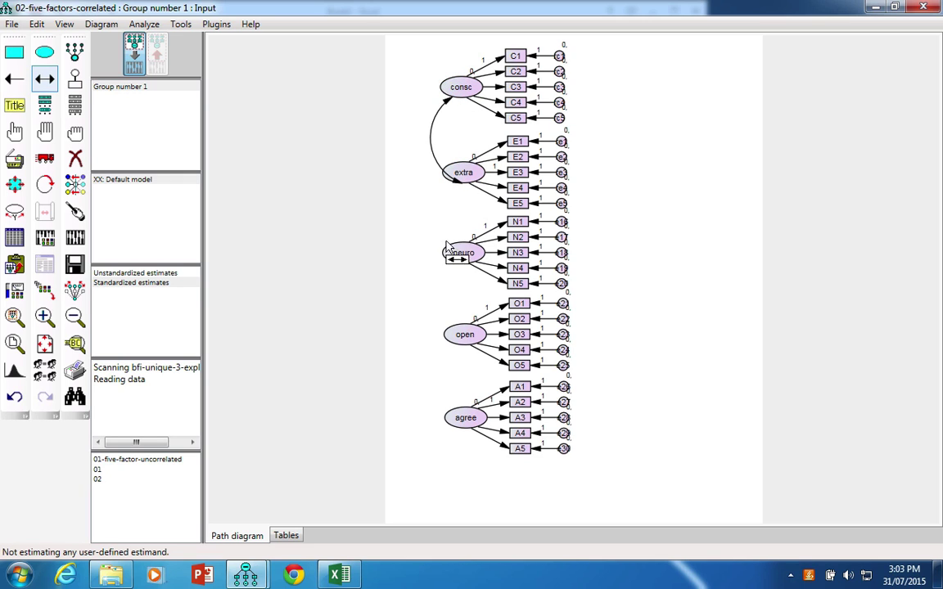
left_click_drag(449, 255, 446, 93)
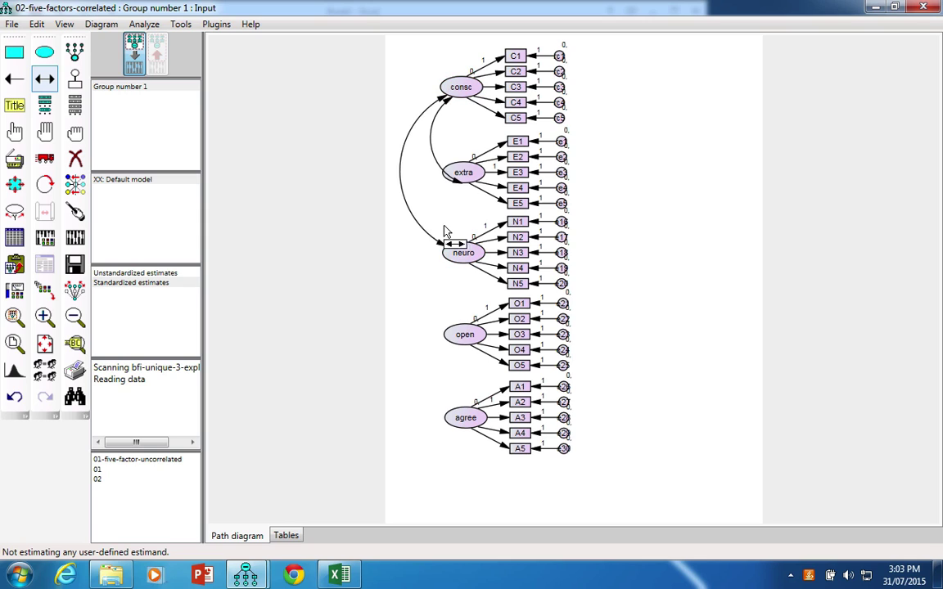
left_click_drag(456, 263, 455, 259)
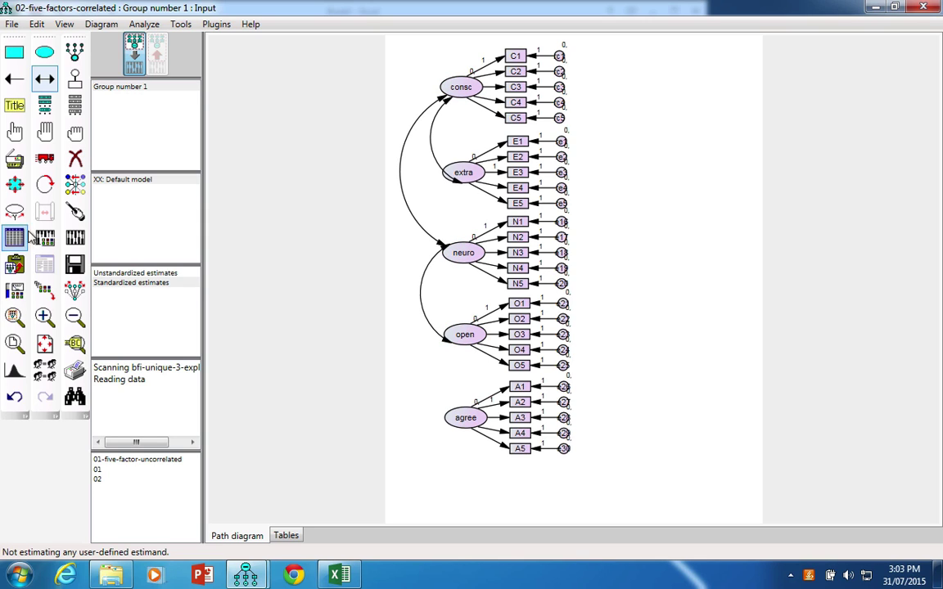
Step: Erase the three hand-drawn covariance arrows between the factors
left_click(74, 158)
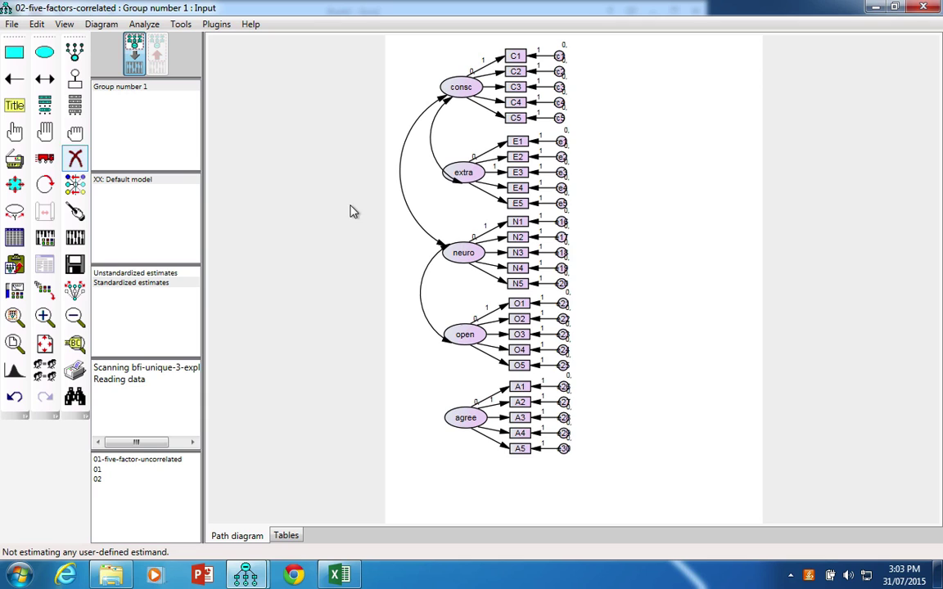
left_click(399, 193)
left_click(430, 143)
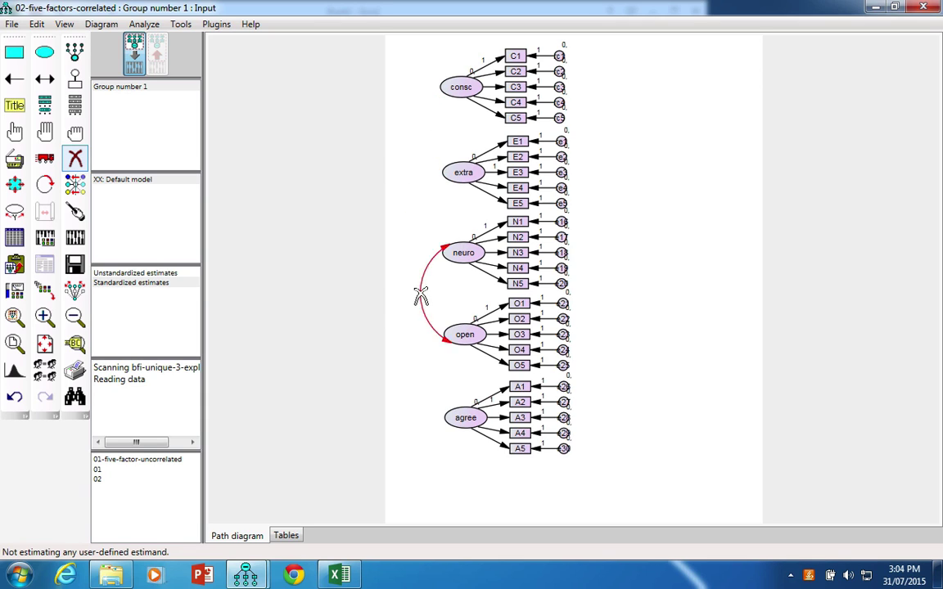
left_click(419, 291)
Step: Select the factors consc, extra, neuro, open and agree and link them all with the Draw Covariances plugin
left_click(14, 131)
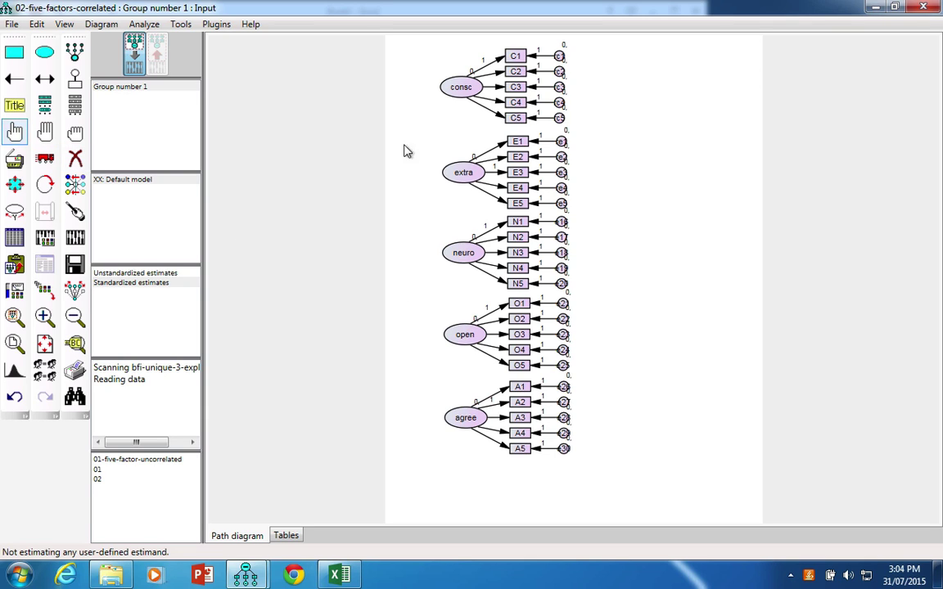
left_click(459, 85)
left_click(457, 183)
left_click(460, 252)
left_click(463, 337)
left_click(454, 419)
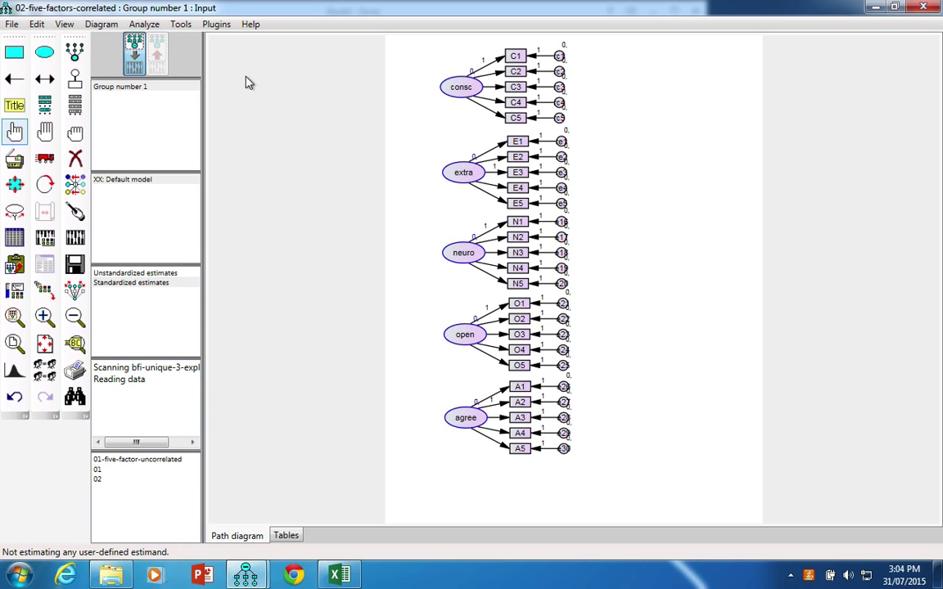
left_click(216, 24)
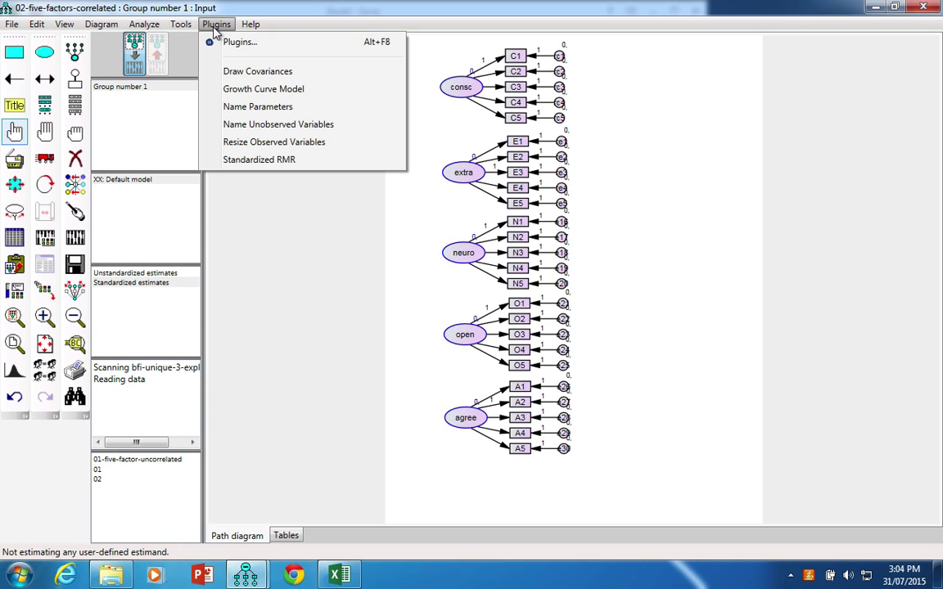
left_click(243, 72)
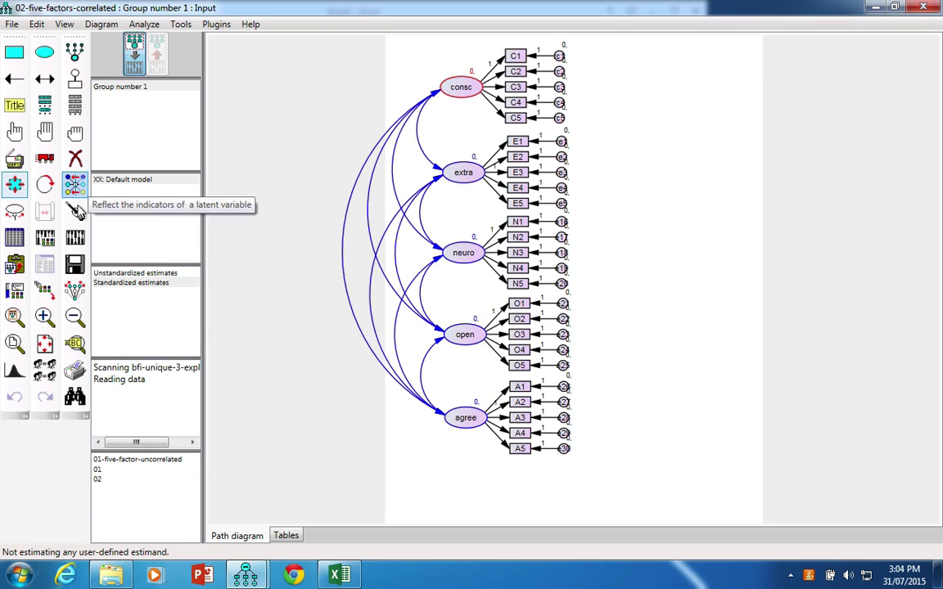
Step: Calculate the estimates of the correlated five-factor model and inspect the standardized estimates on the path diagram, turning on the magnifier
left_click(71, 239)
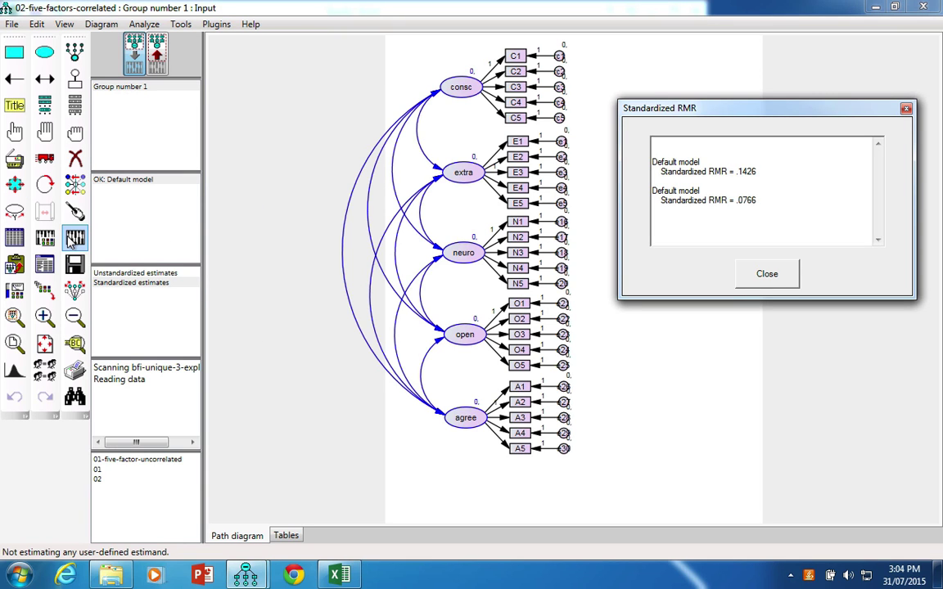
left_click(157, 72)
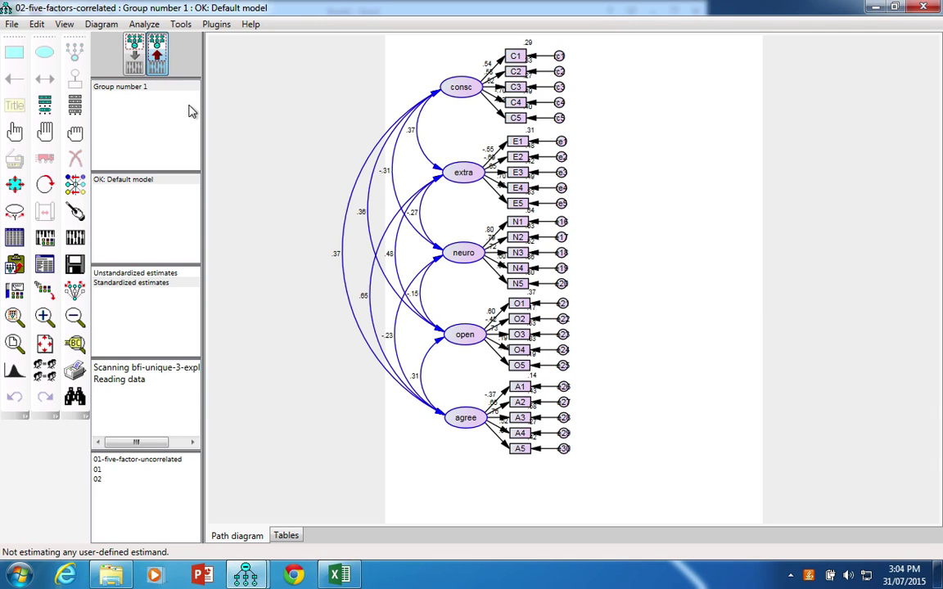
left_click(75, 343)
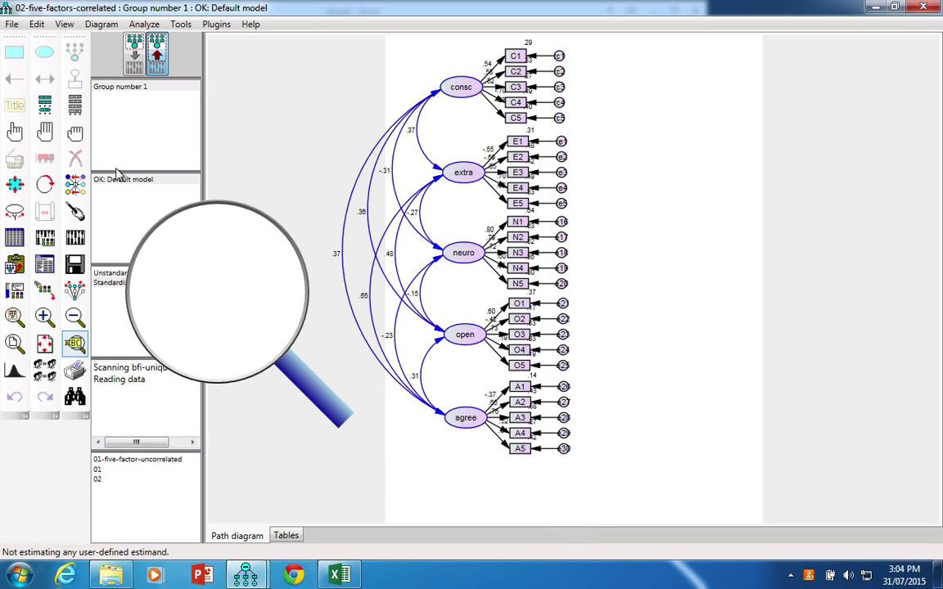
Step: Rerun the analysis, dismiss the magnifier, and open the Model Fit summary in the text output
left_click(76, 242)
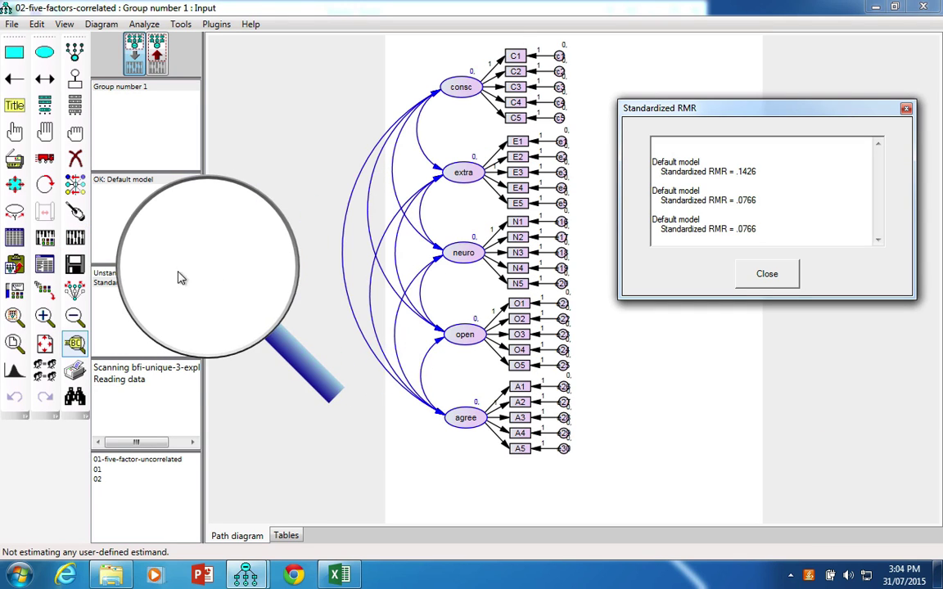
key("Escape")
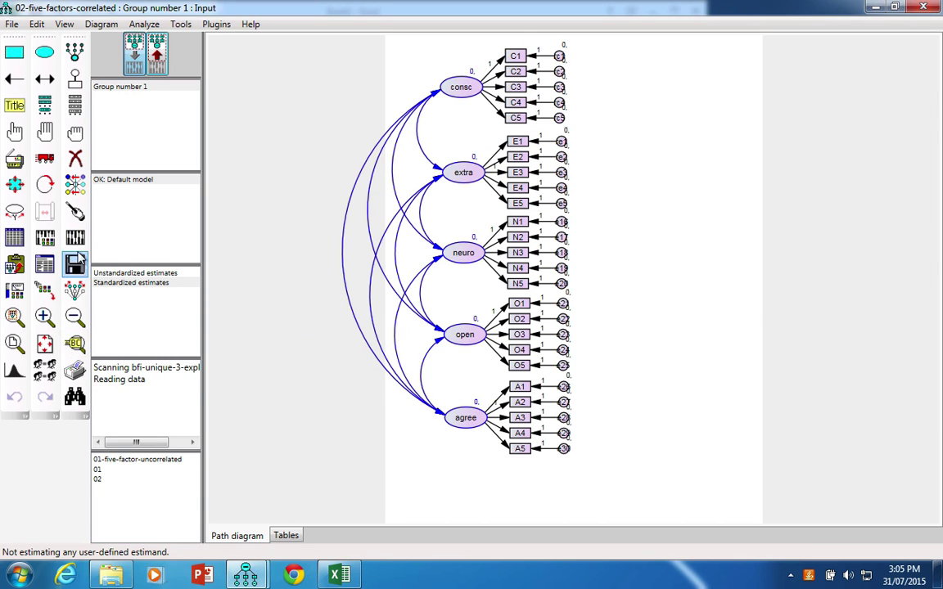
left_click(45, 264)
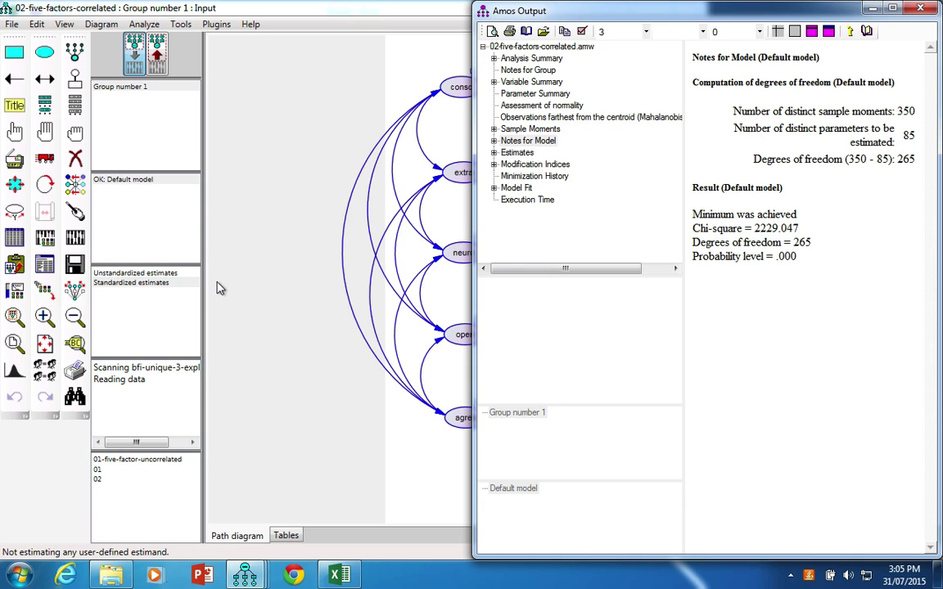
left_click(516, 188)
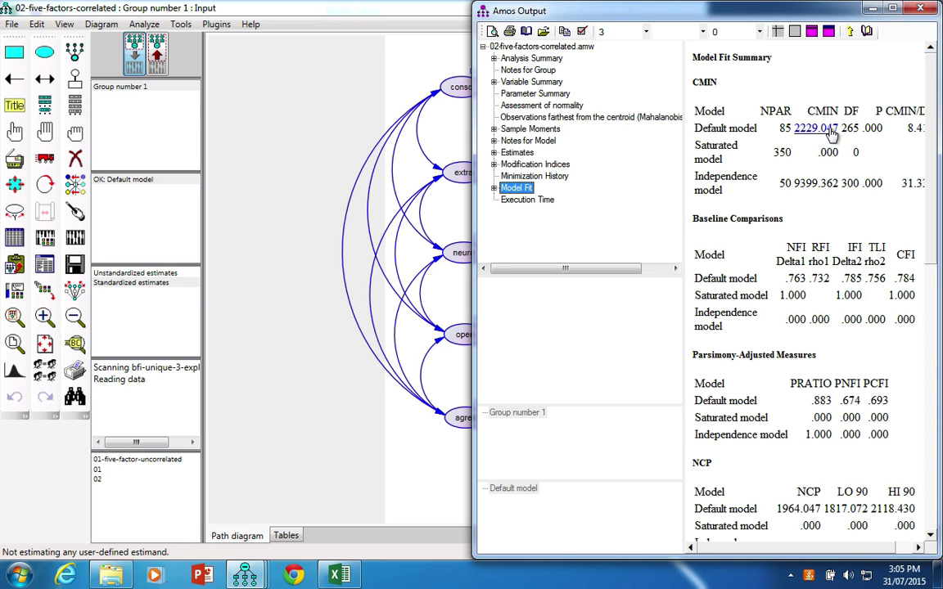
Step: Switch to the Excel workbook and label row 3 in cell A3 as "five factor correlated"
left_click(335, 576)
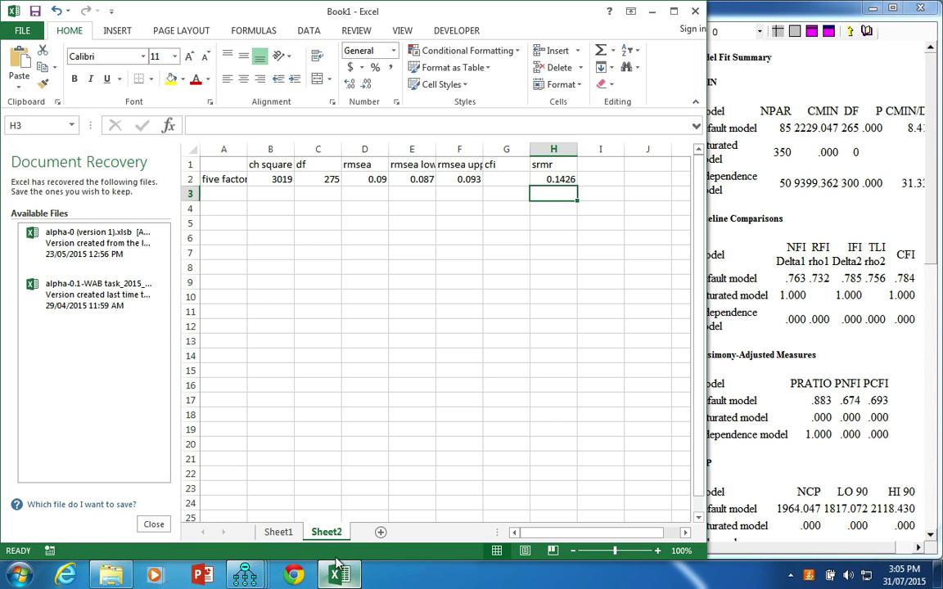
left_click(245, 194)
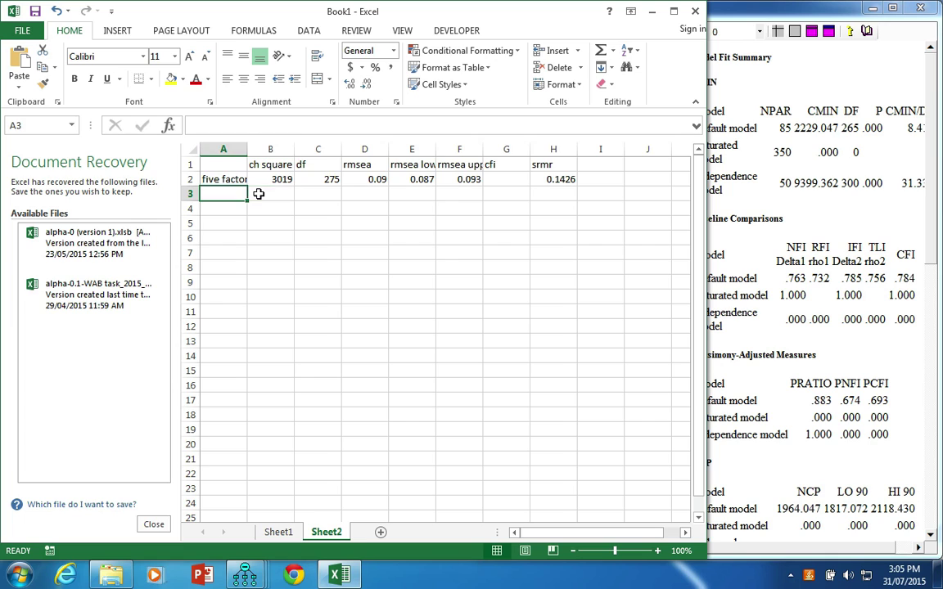
type("five factor un")
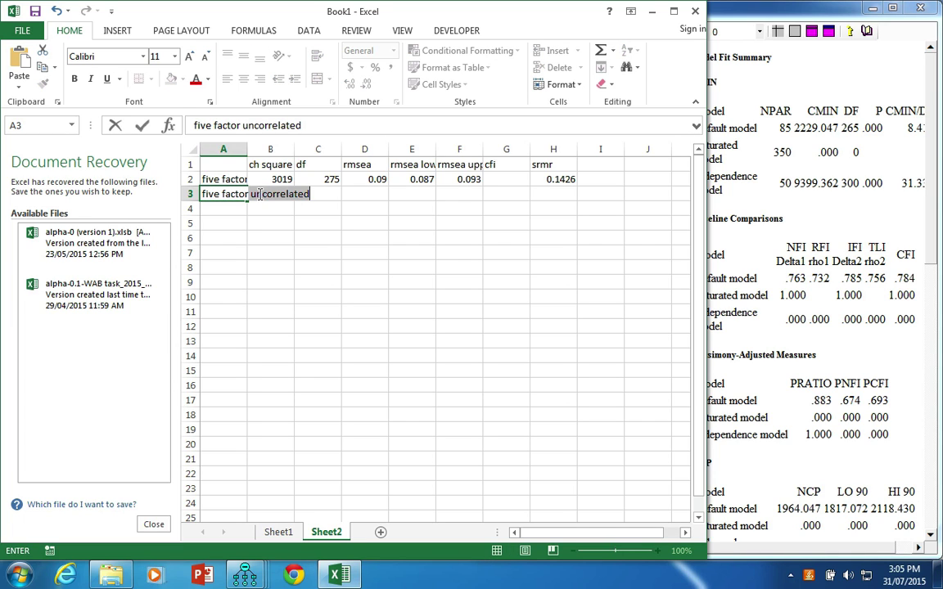
key("BackSpace")
key("BackSpace")
key("BackSpace")
type("correlated")
Step: Enter the correlated model's chi square 2229 in B3 and its df 265 in C3
key("Tab")
type("2229")
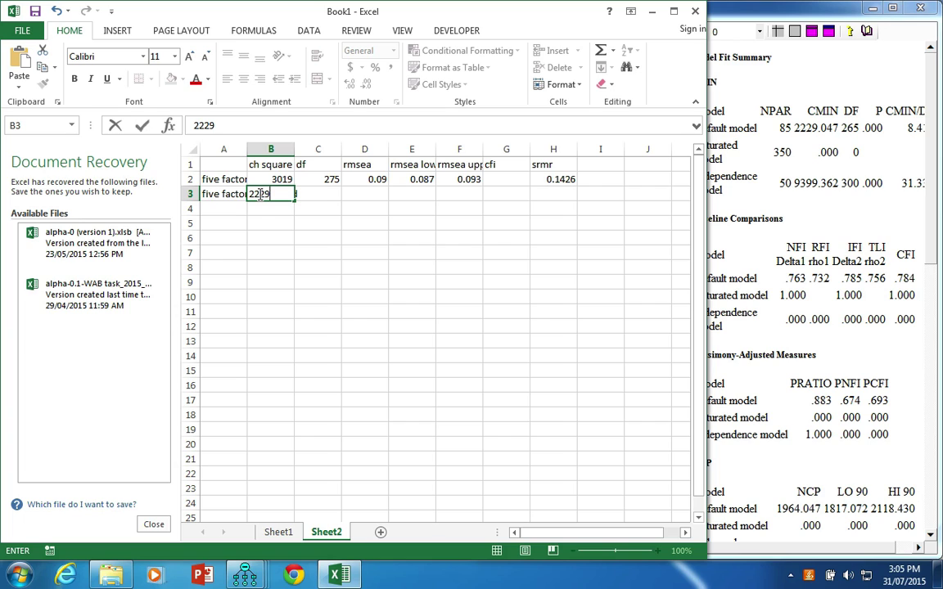
key("Up")
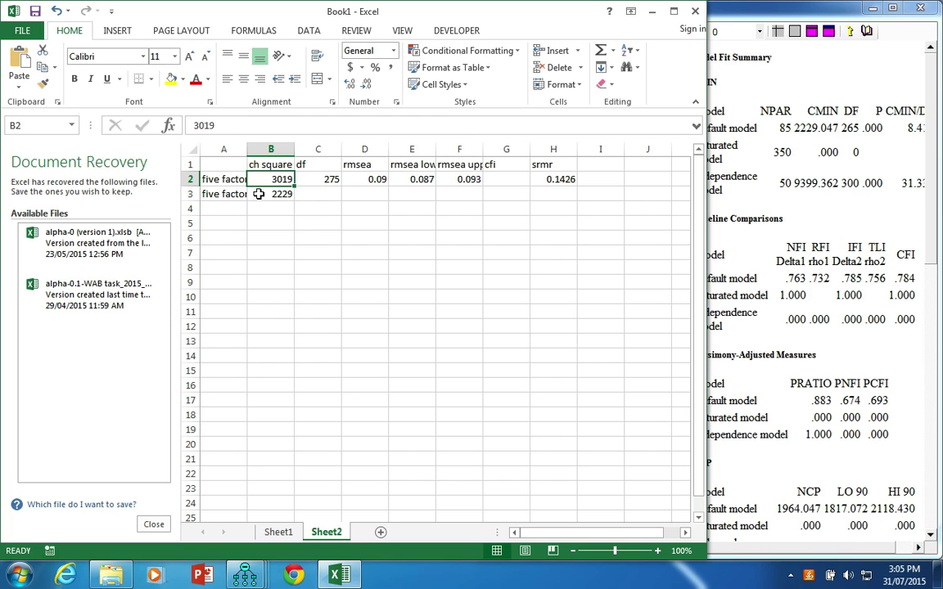
key("Down")
key("Right")
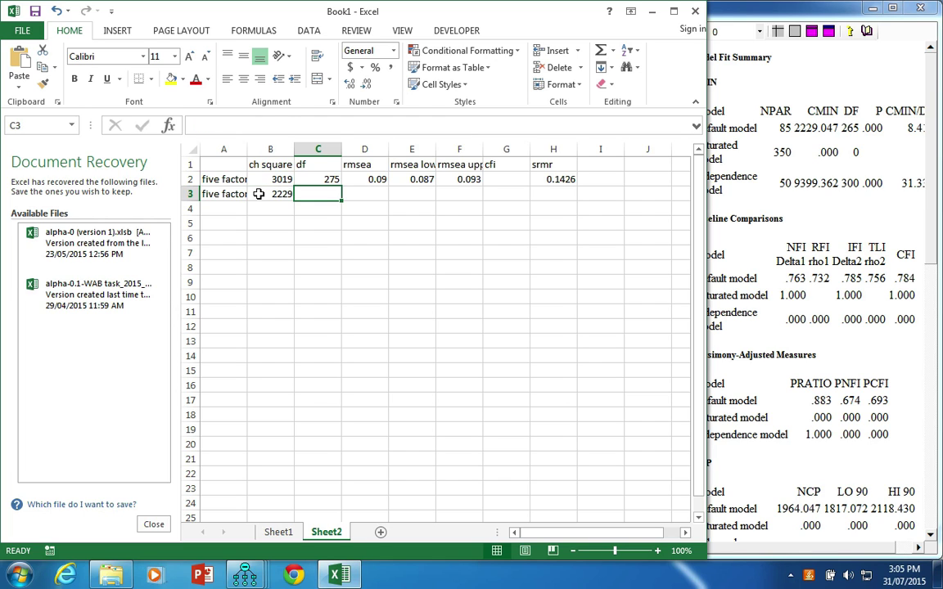
type("265")
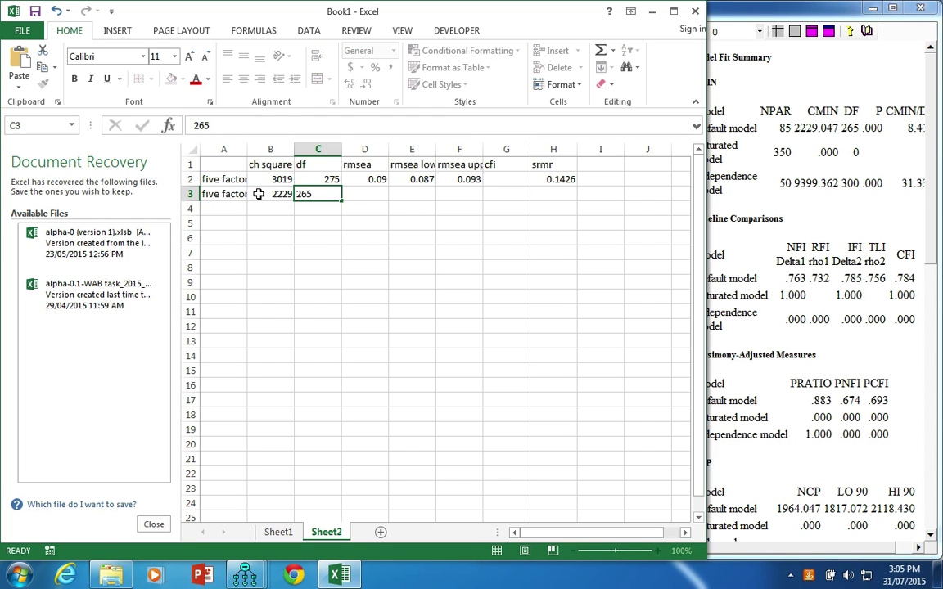
Step: Commit the df of 265 in C3 and compare the chi square and df values of rows 2 and 3
key("Return")
key("Up")
key("Up")
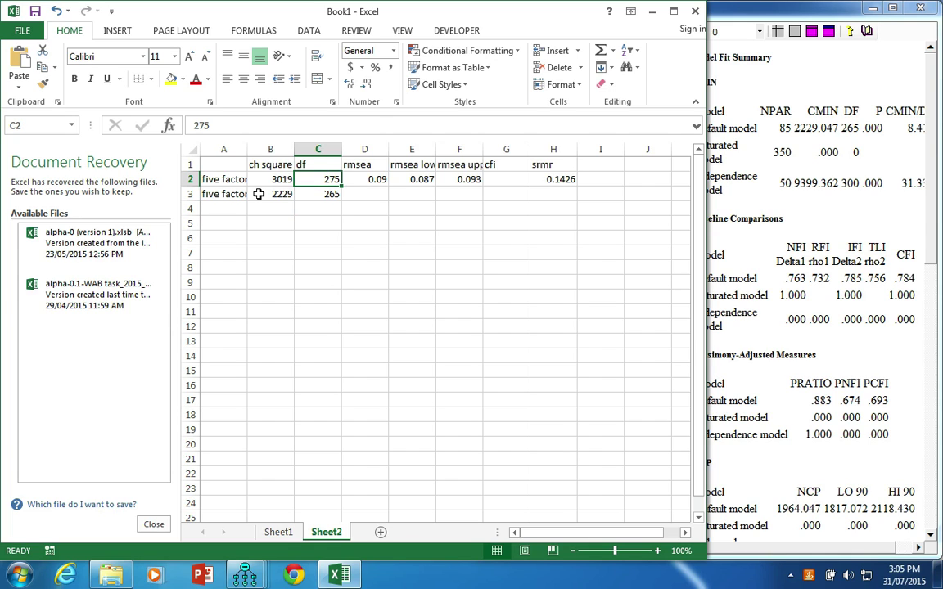
key("Down")
key("Left")
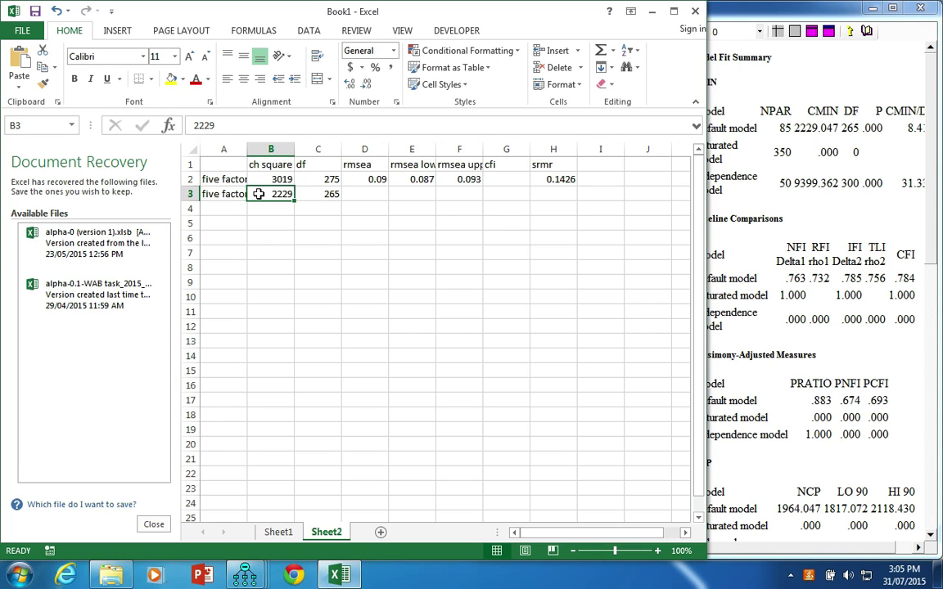
key("Right")
key("Right")
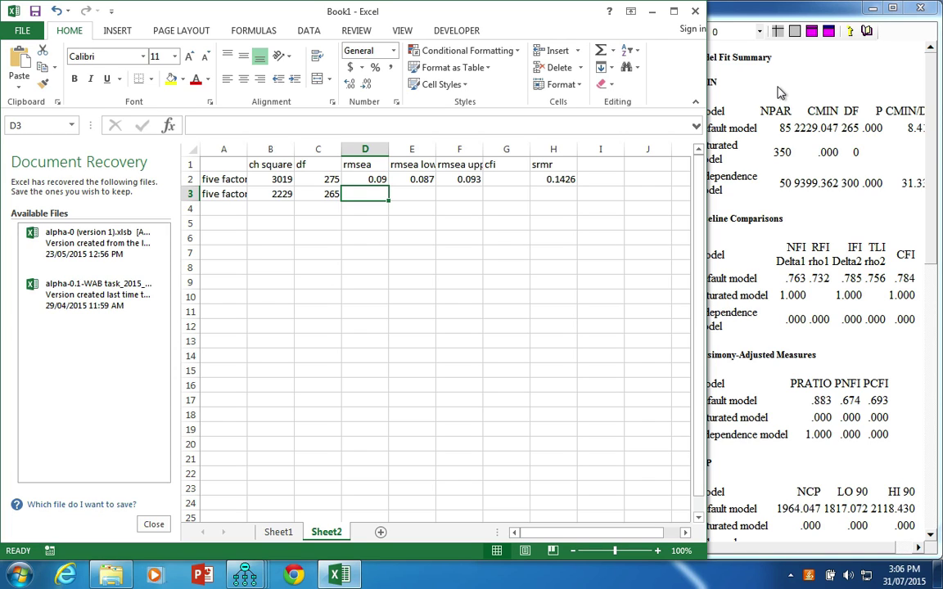
Step: Calculate the chi-square difference between the two models in B4 with the formula =B2-B3
key("Left")
key("Down")
key("Left")
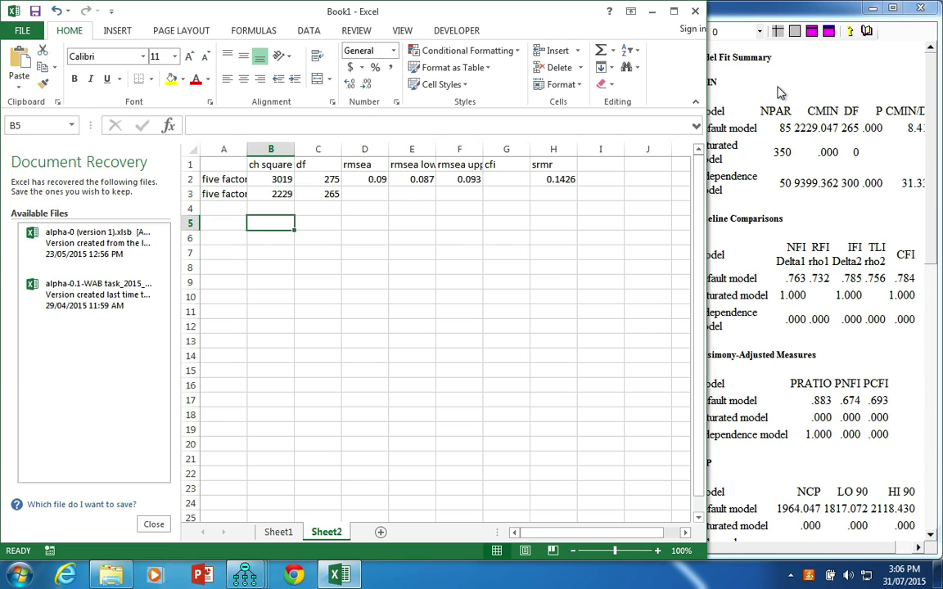
type("=")
key("Up")
key("Up")
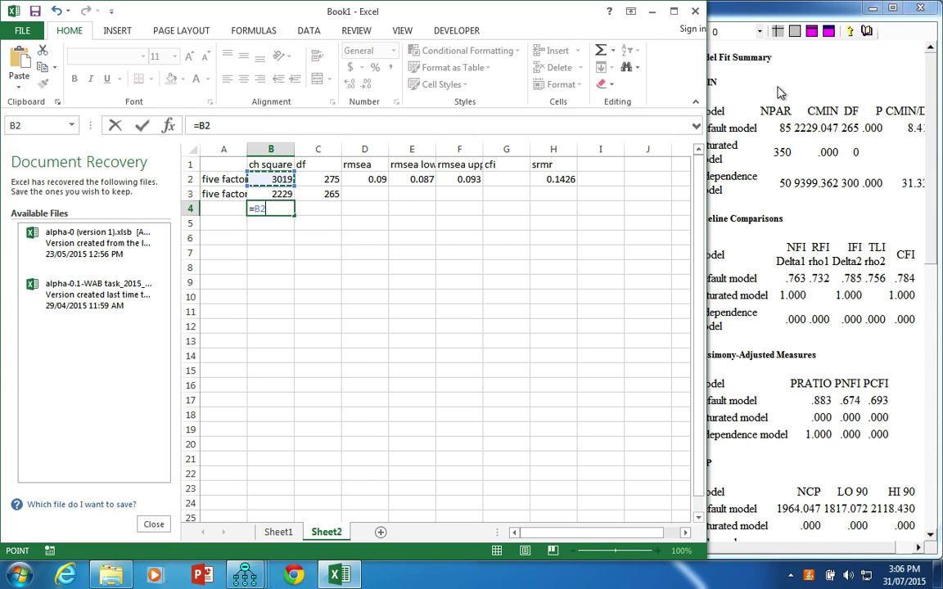
type("-")
key("Up")
key("Tab")
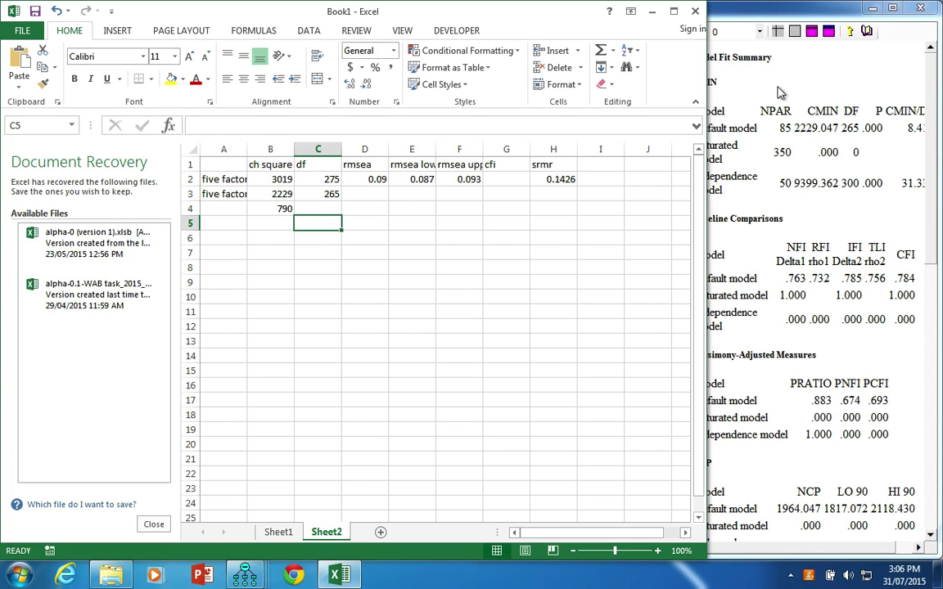
Step: Calculate the df difference between the two models in C4 with the formula =C2-C3
type("=")
key("Up")
key("Up")
type("-")
key("Up")
key("Return")
key("Up")
key("Right")
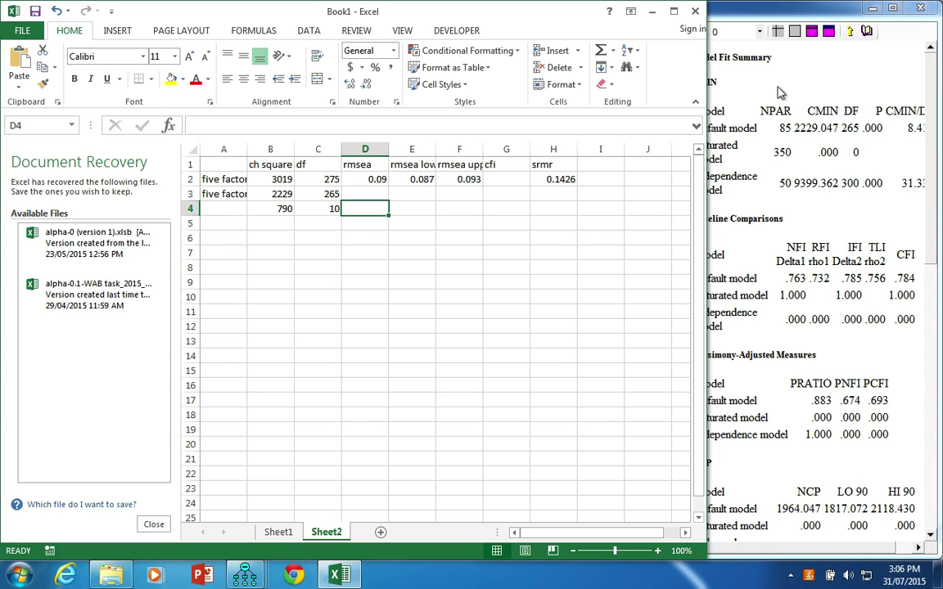
Step: Clear the difference calculations from cells A4:D4
key("shift+Left")
key("shift+Left")
key("shift+Left")
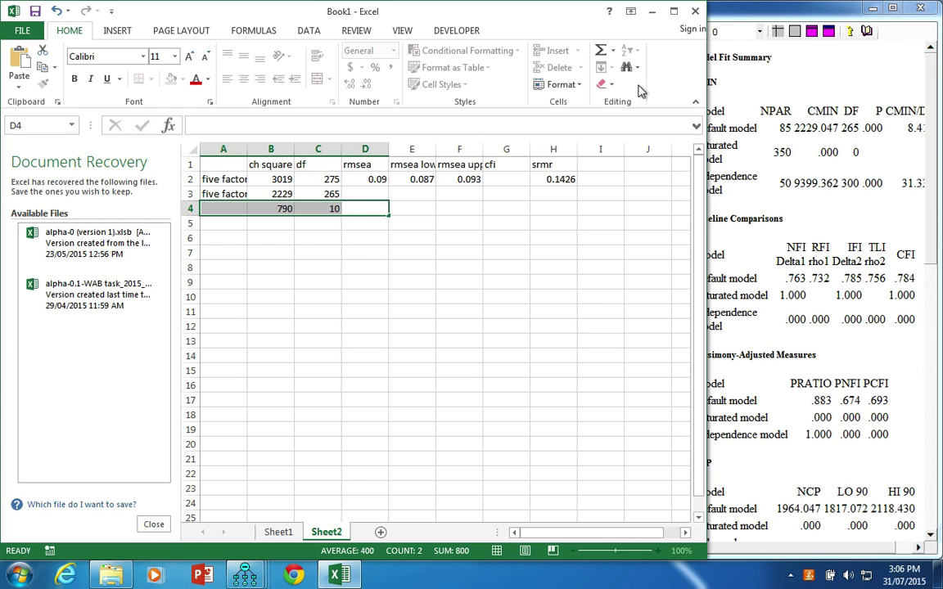
key("Escape")
key("Delete")
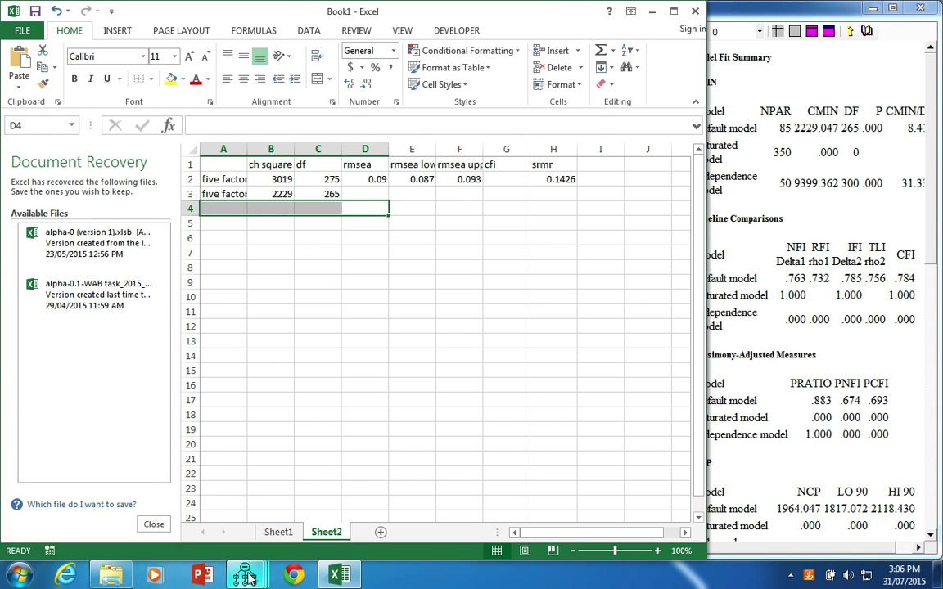
Step: Switch to Amos and add a figure caption reading "chi-square = \cmin" and "rmsea = \rmsea" on two lines, centered on the page
mouse_move(245, 577)
left_click(38, 479)
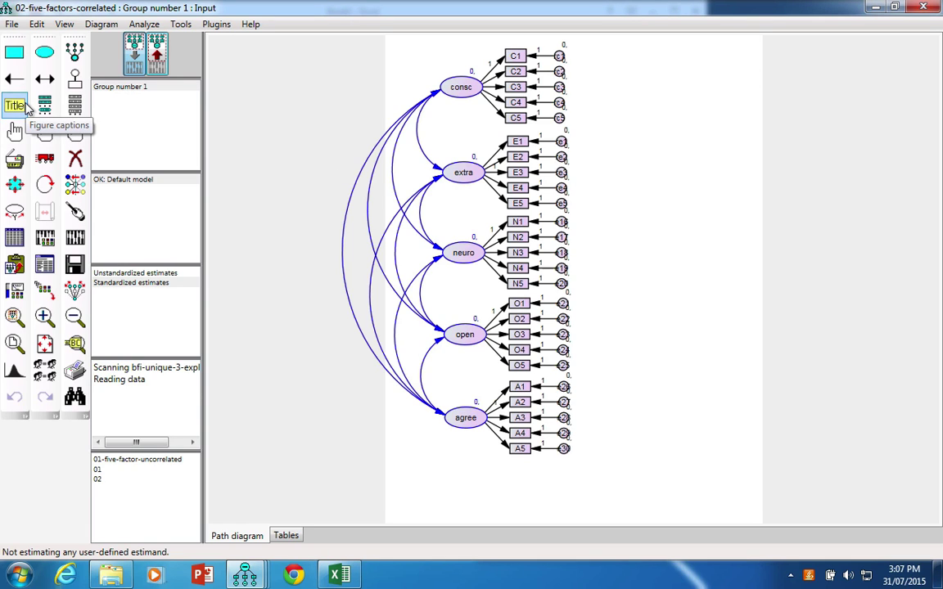
left_click(24, 106)
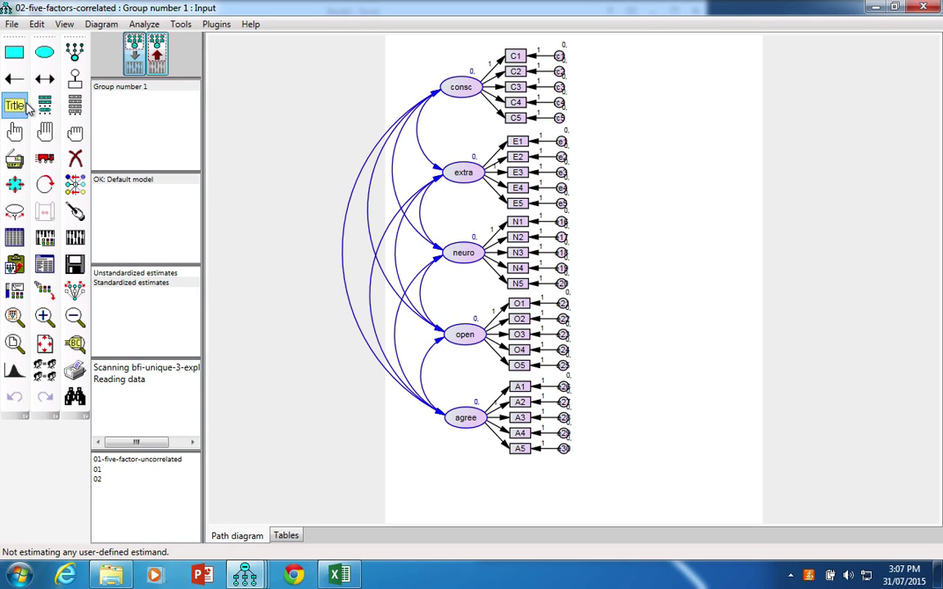
left_click(621, 79)
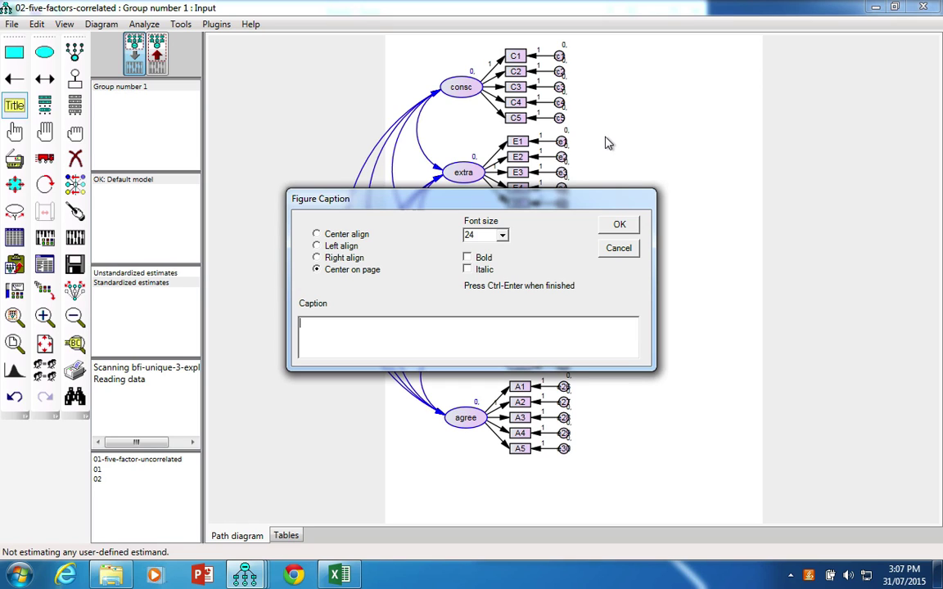
type("chi-square = \\cmin")
key("Return")
type("rmsea = \\rms")
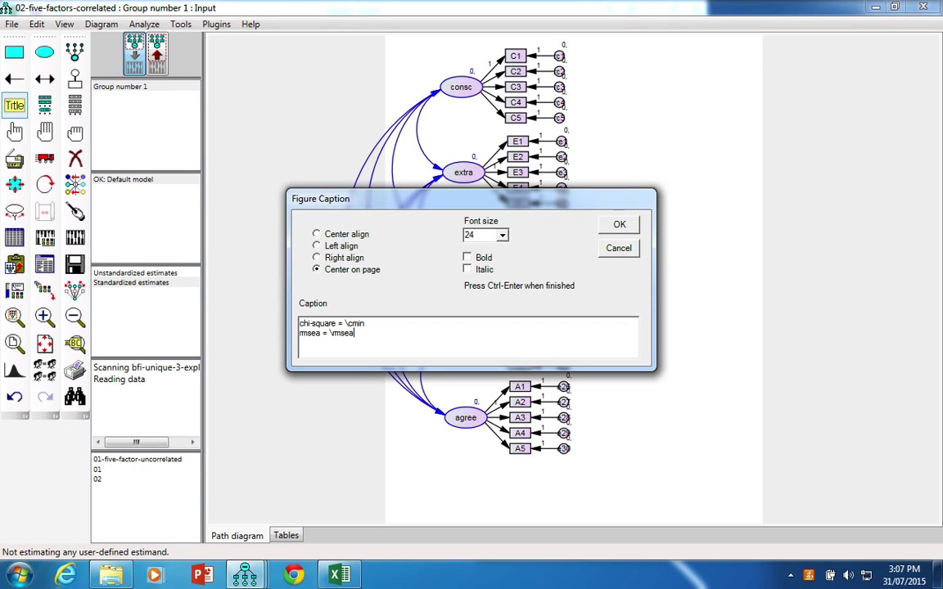
left_click(621, 224)
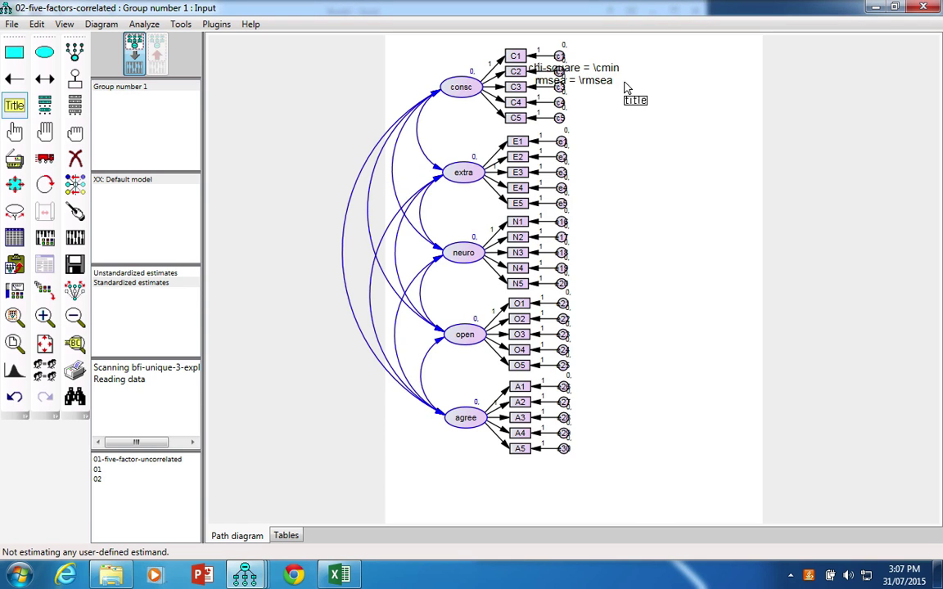
Step: Try to change the fit statistics caption's alignment to Right align
left_click(612, 80)
left_click(351, 259)
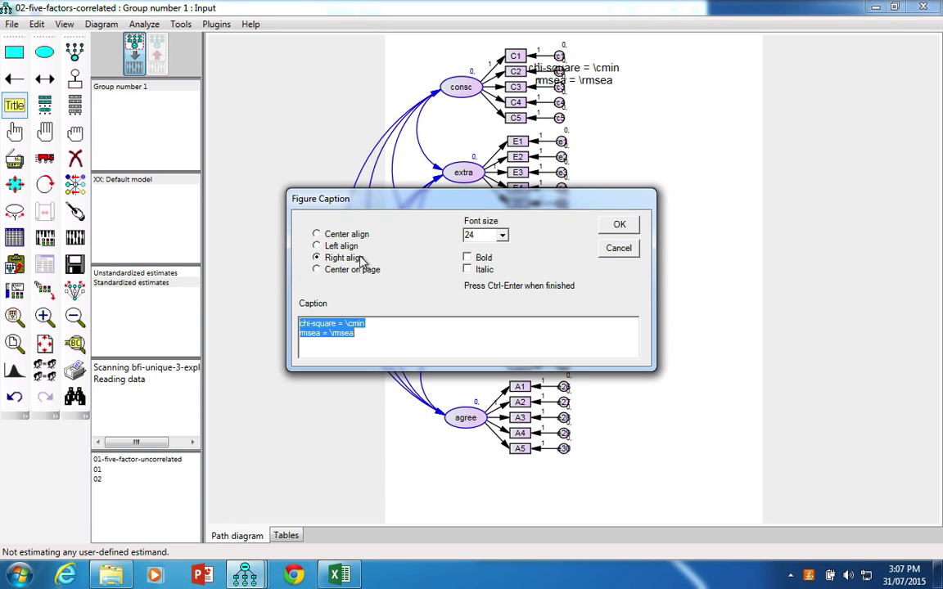
left_click(618, 225)
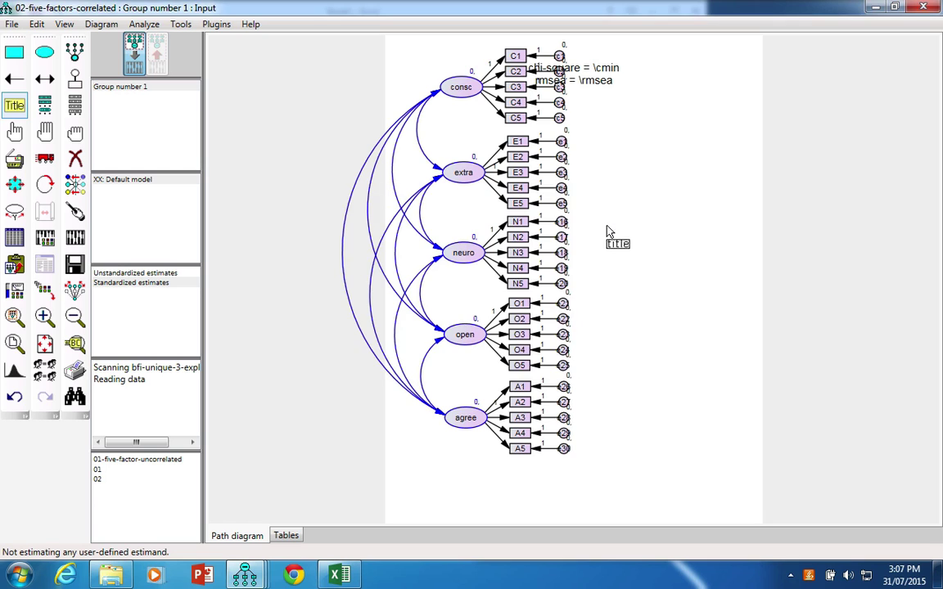
Step: Move the fit statistics caption below the path diagram and recalculate the estimates, showing the output values on the diagram
left_click(45, 159)
left_click_drag(544, 81, 544, 168)
left_click_drag(698, 174, 659, 495)
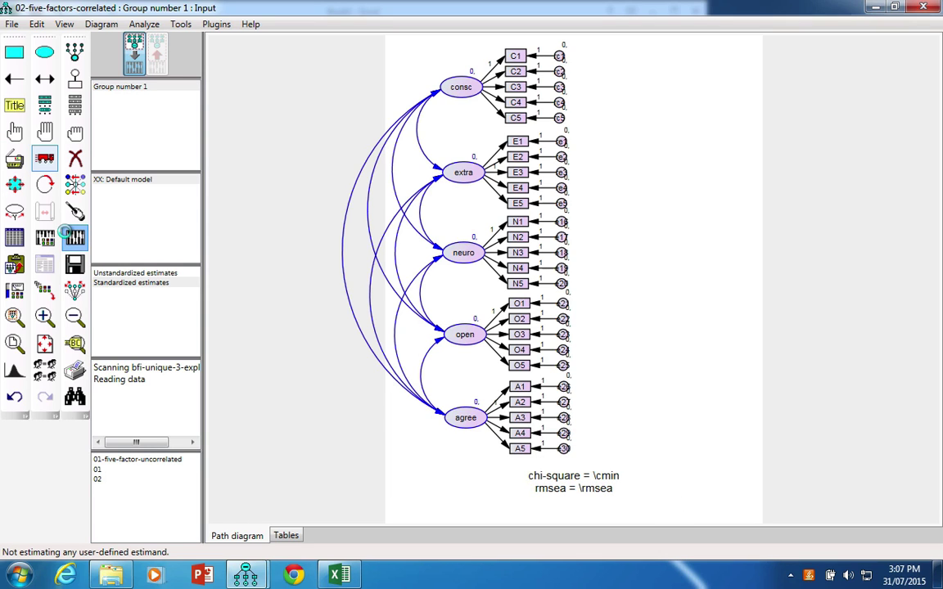
left_click(66, 233)
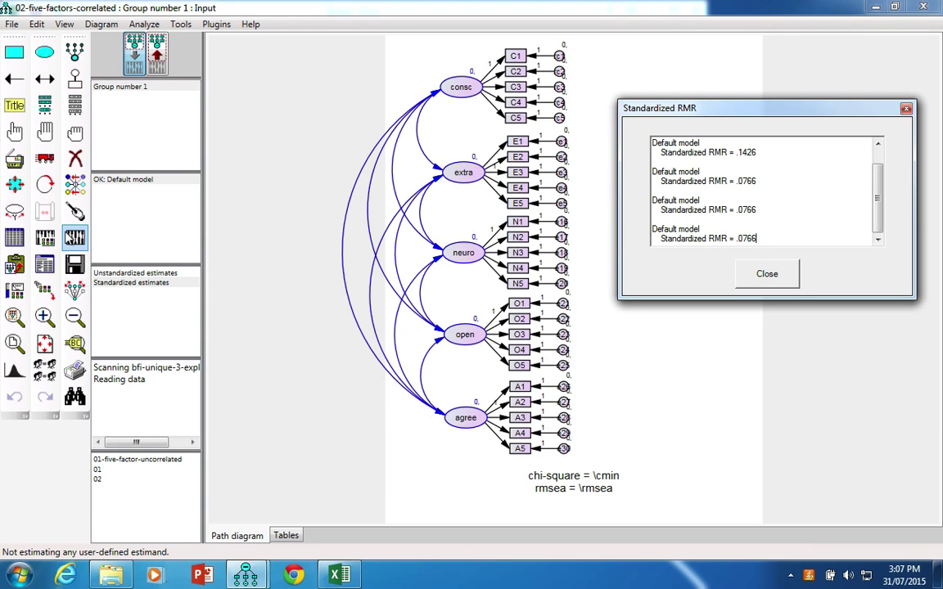
left_click(157, 59)
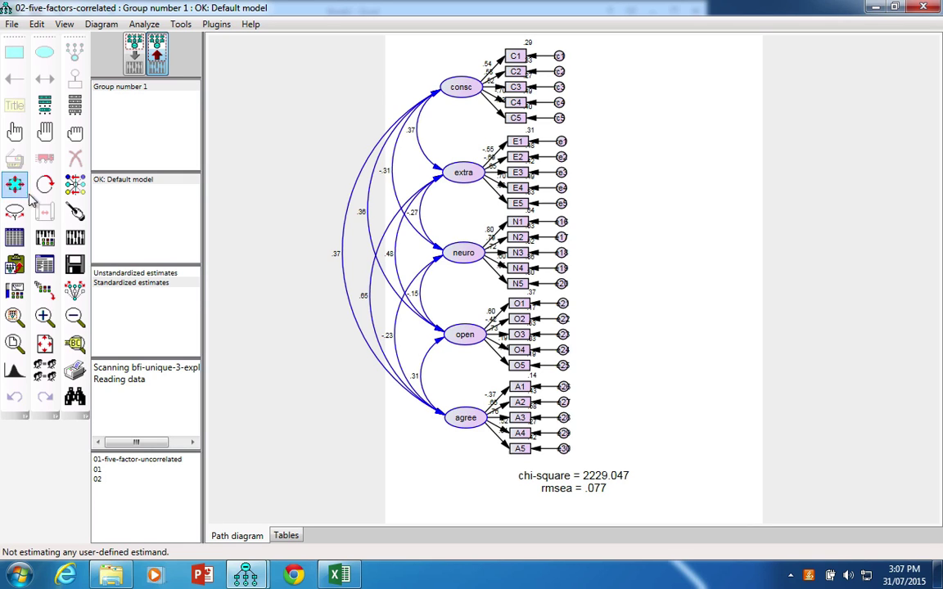
Step: Open the Model Fit summary in the text output and look up the text macro for CMIN
right_click(239, 576)
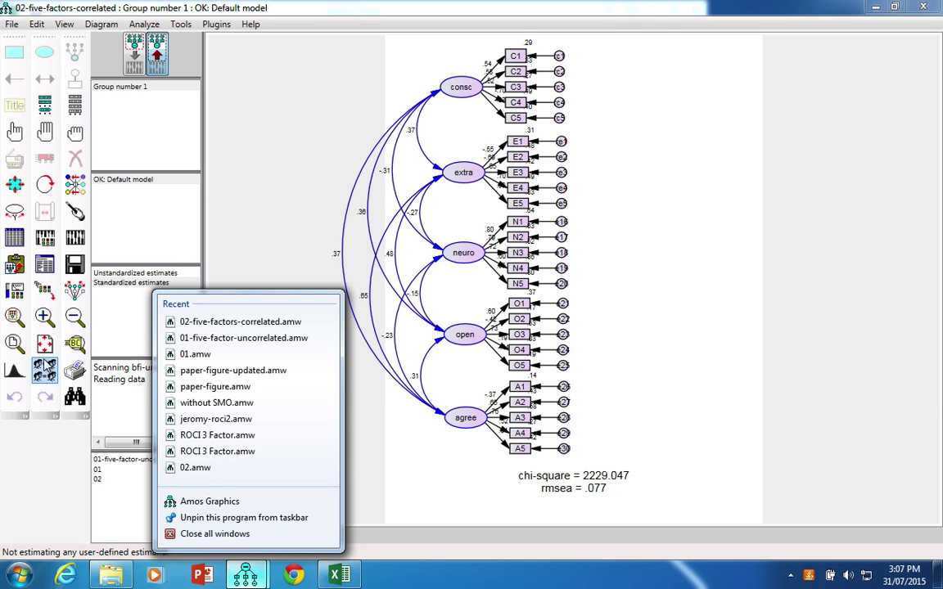
left_click(41, 260)
left_click(43, 263)
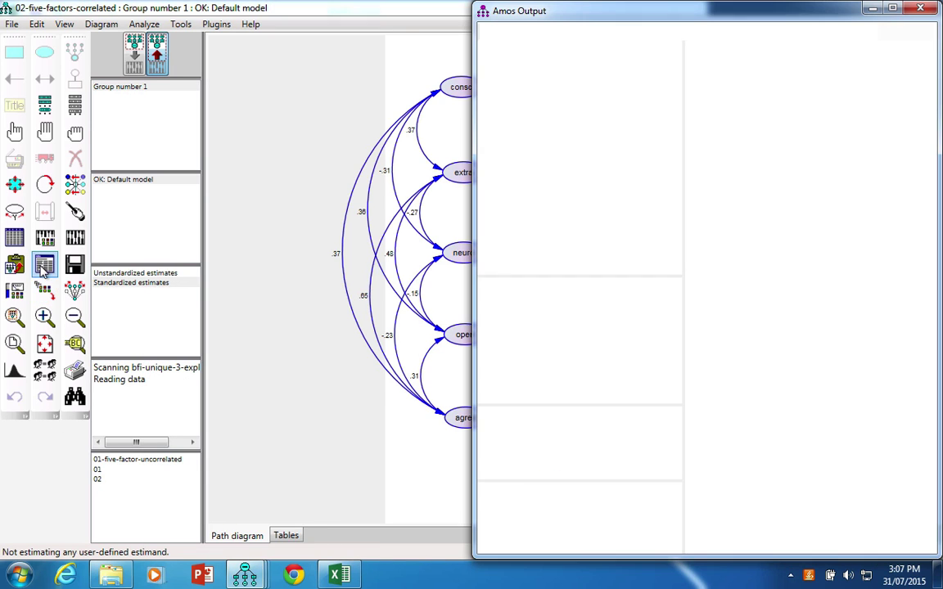
left_click(514, 187)
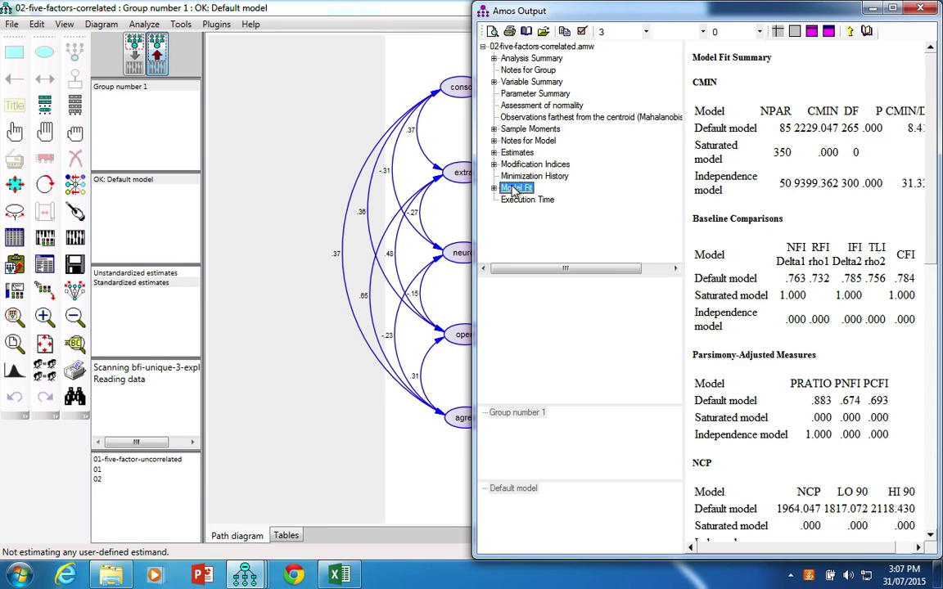
left_click(809, 119)
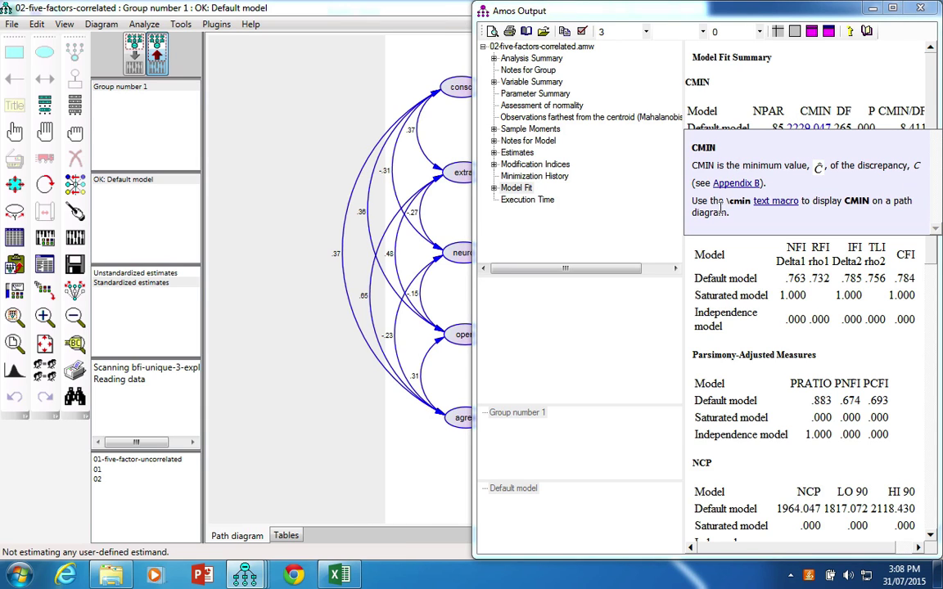
scroll(712, 246, "right", 1)
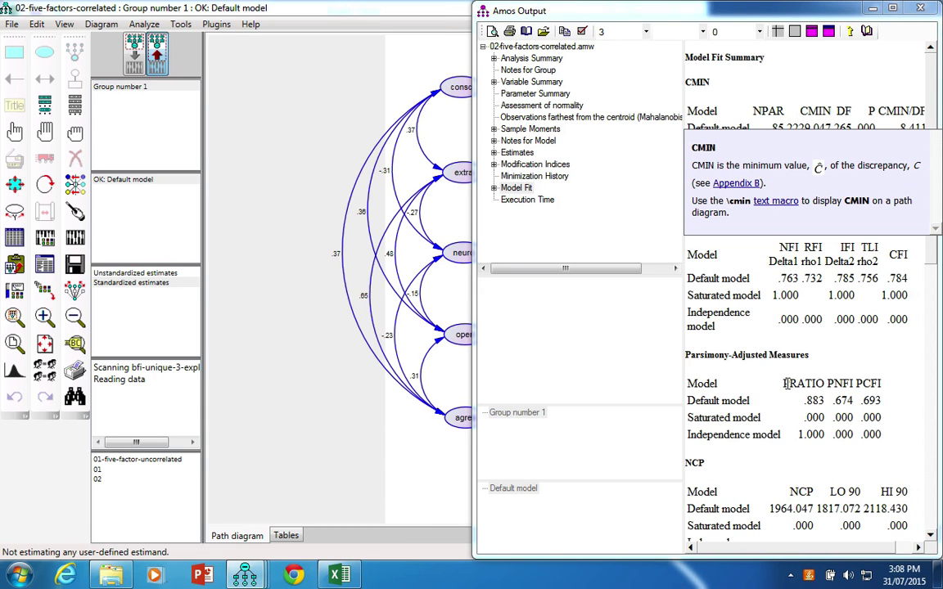
Step: Look up the explanations and text macros for the RMSEA, its LO 90 limit and PCLOSE in the RMSEA table
left_click(828, 489)
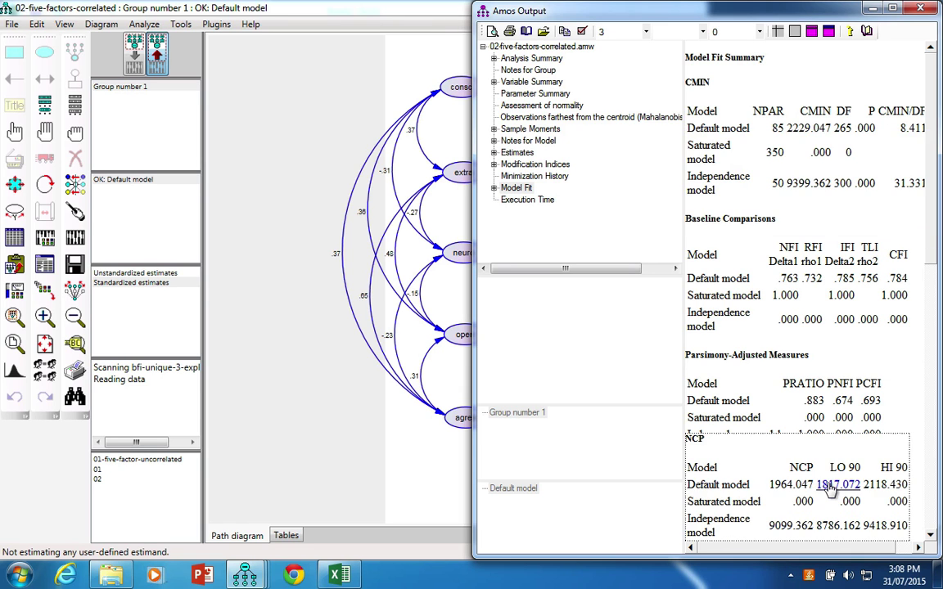
scroll(828, 490, "down", 5)
scroll(828, 489, "down", 1)
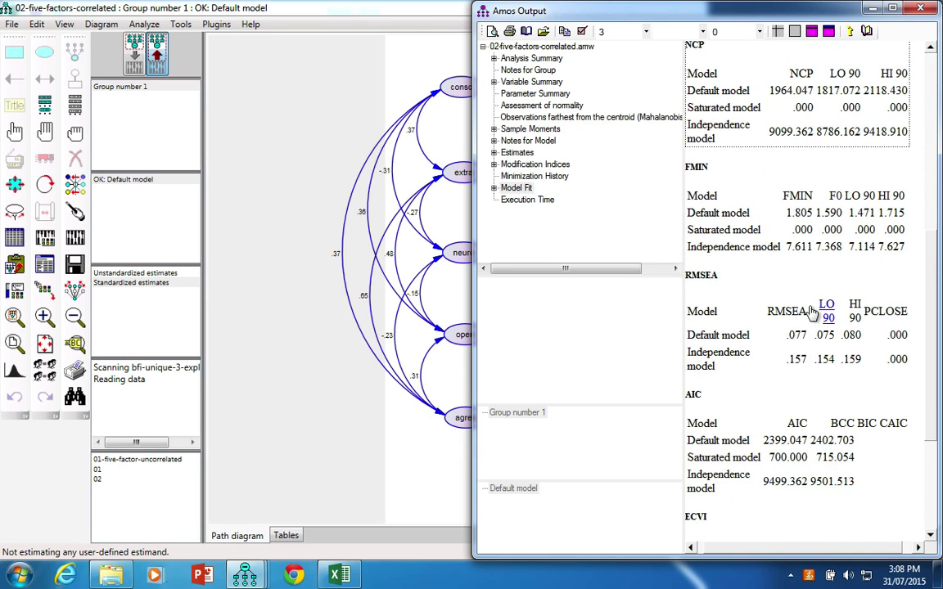
left_click(818, 322)
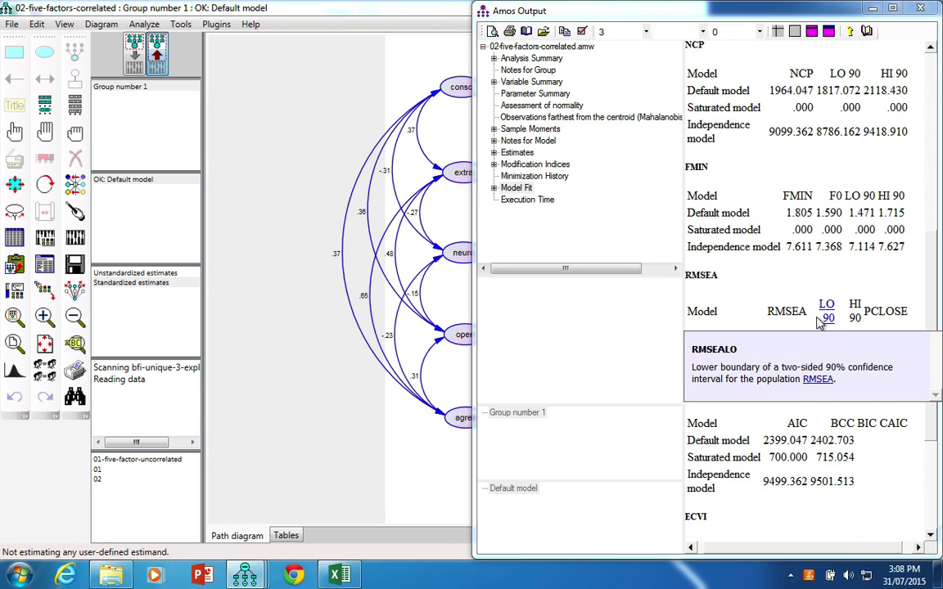
left_click(786, 312)
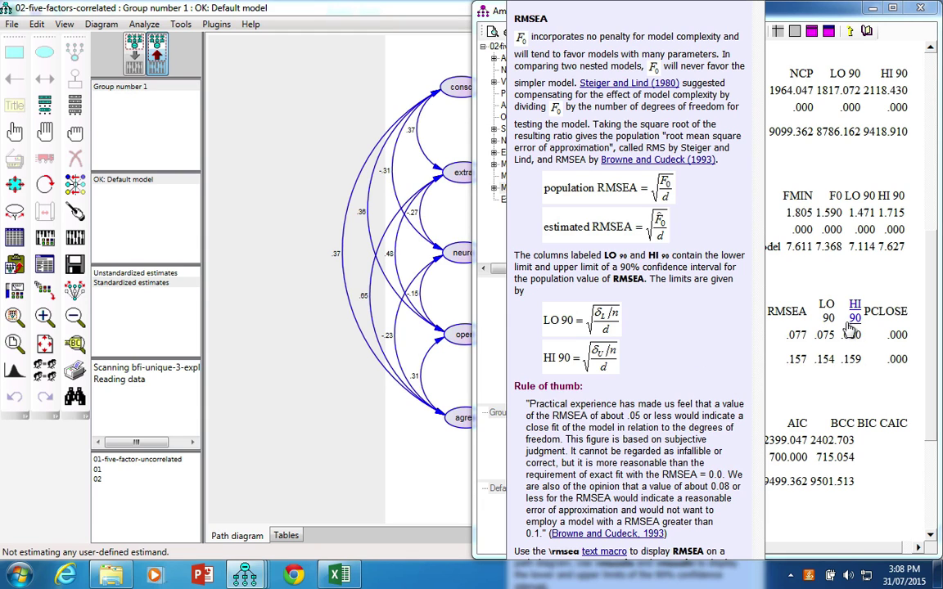
left_click(886, 311)
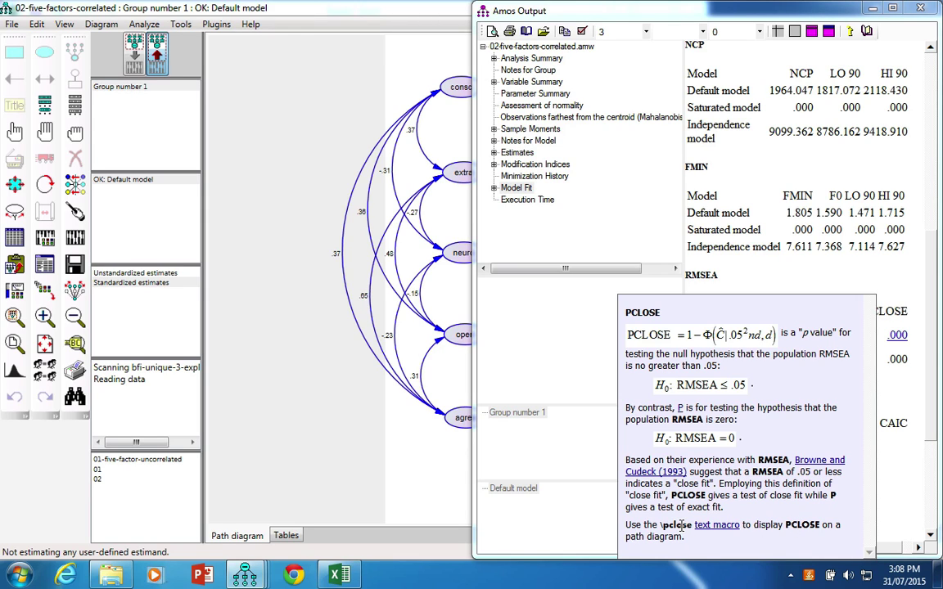
Step: Return to the path diagram window and switch the diagram to the input model view
left_click(272, 409)
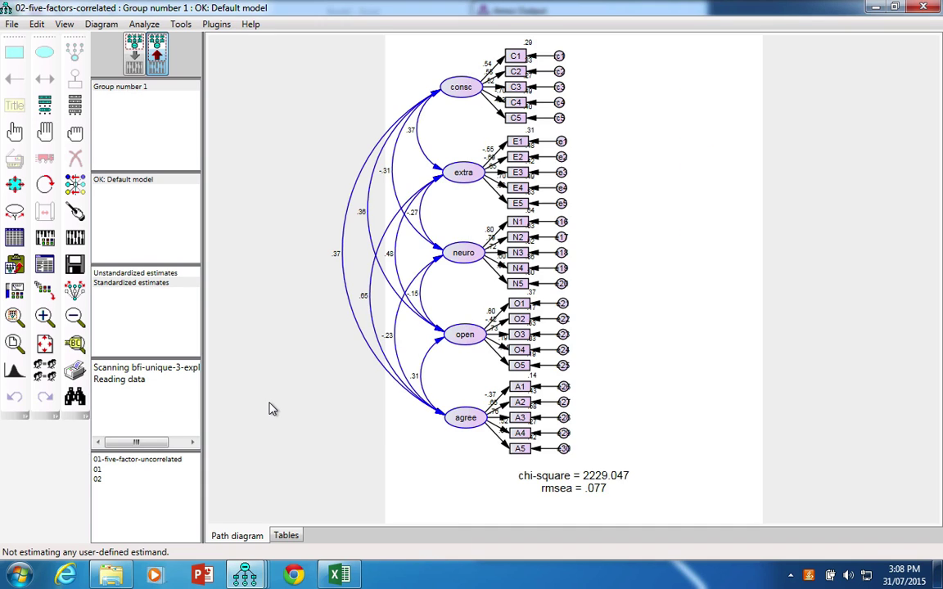
left_click(131, 63)
left_click(14, 105)
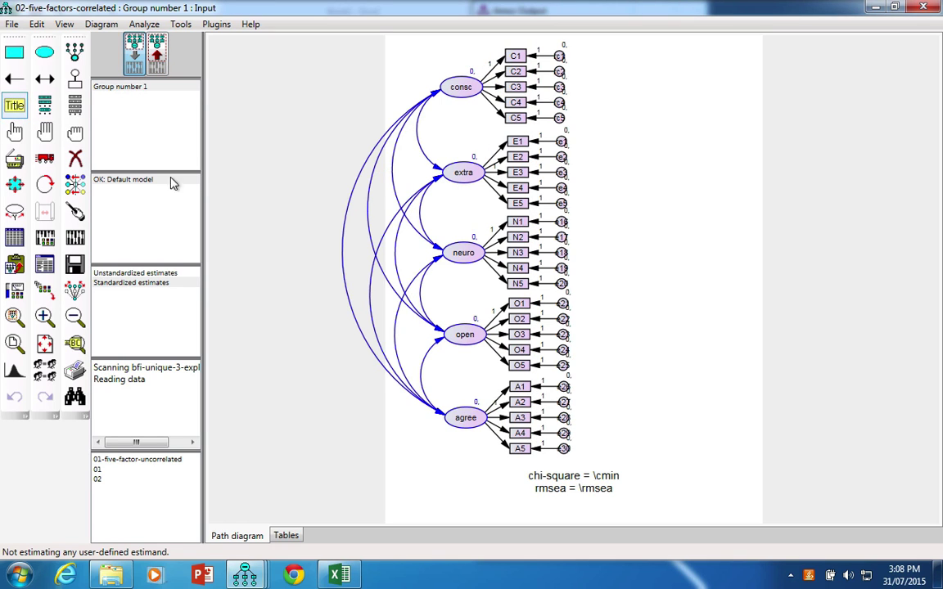
right_click(606, 488)
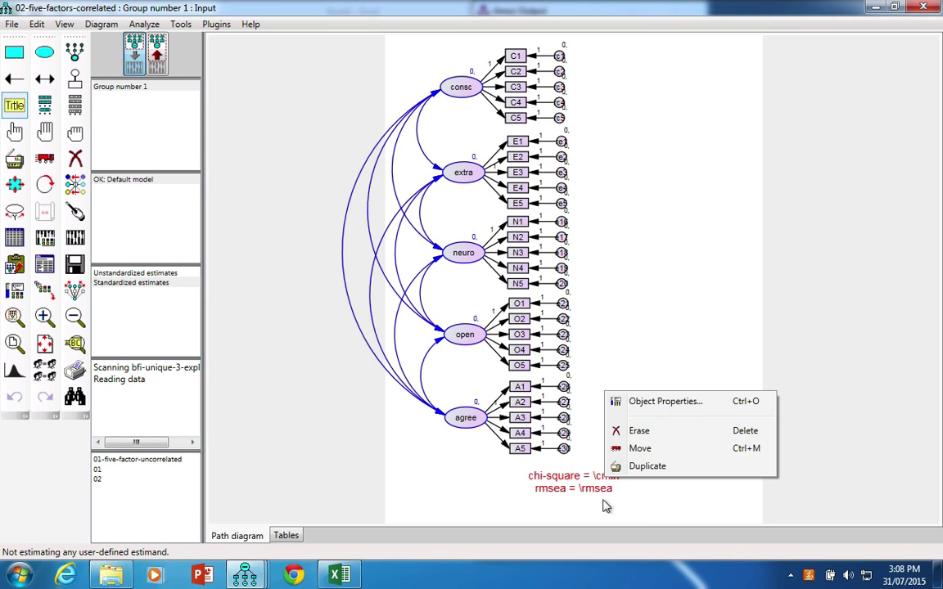
left_click(603, 507)
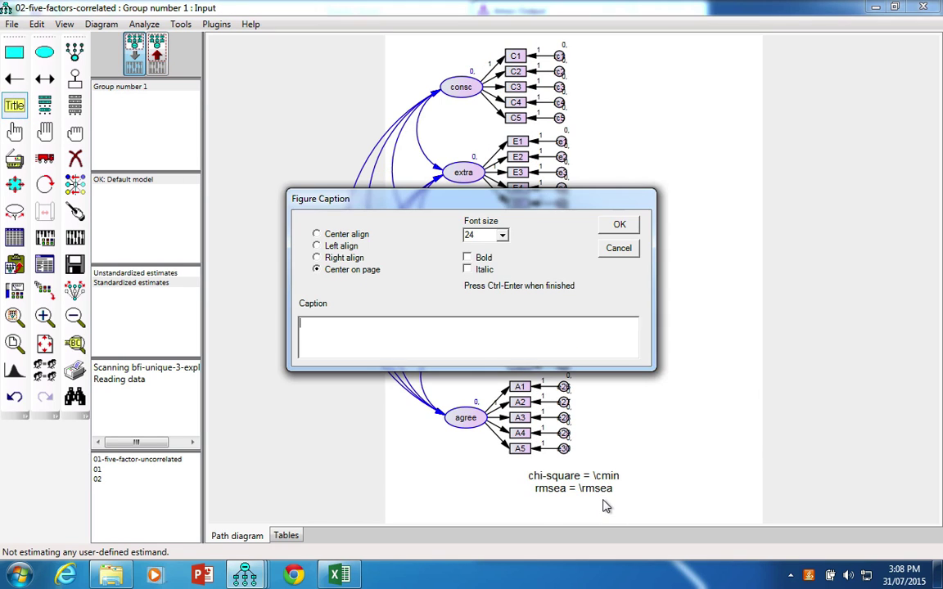
left_click(625, 249)
left_click(14, 106)
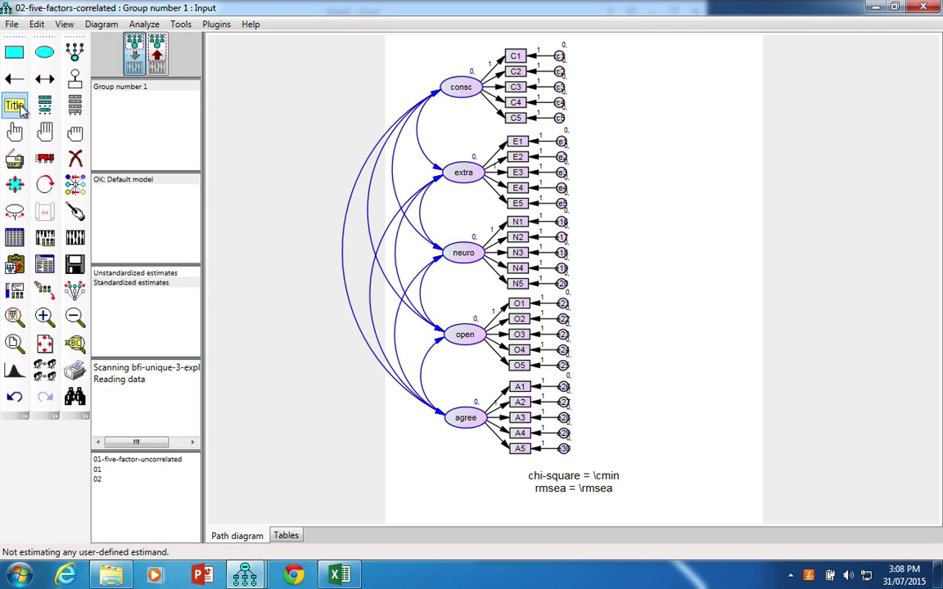
Step: Add the line "five factor correlated" above the chi-square line of the fit statistics caption
double_click(587, 489)
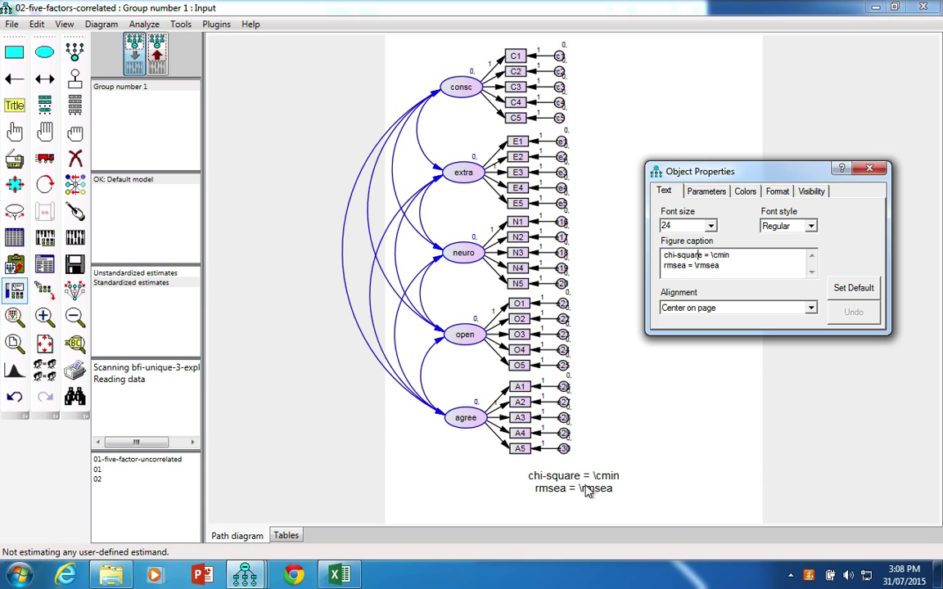
key("Return")
type("Two")
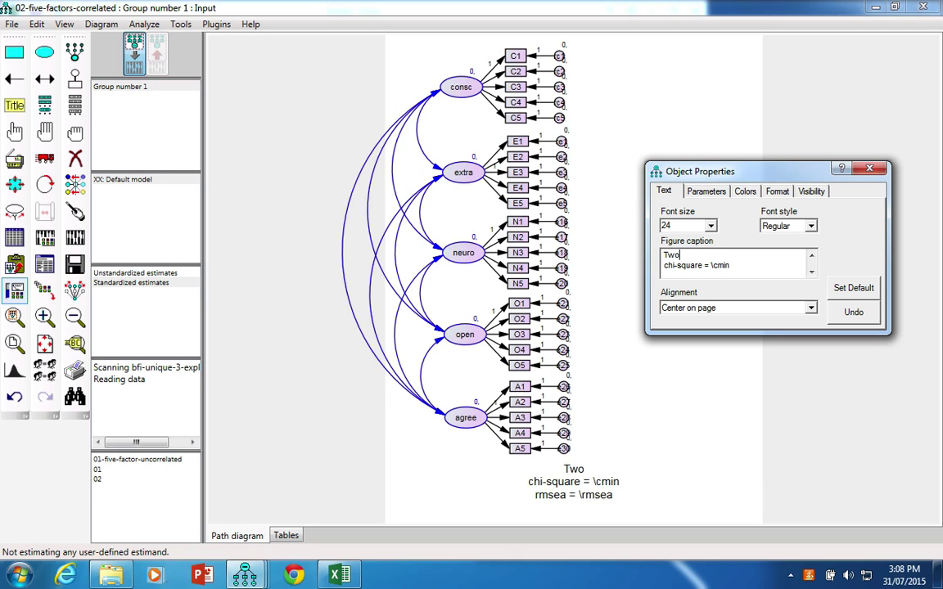
type(" factor uncorre")
key("BackSpace")
key("BackSpace")
key("BackSpace")
key("BackSpace")
key("BackSpace")
key("BackSpace")
key("BackSpace")
key("BackSpace")
key("BackSpace")
key("BackSpace")
key("BackSpace")
key("BackSpace")
key("BackSpace")
key("BackSpace")
key("BackSpace")
key("BackSpace")
key("BackSpace")
key("BackSpace")
type("five factor correlated")
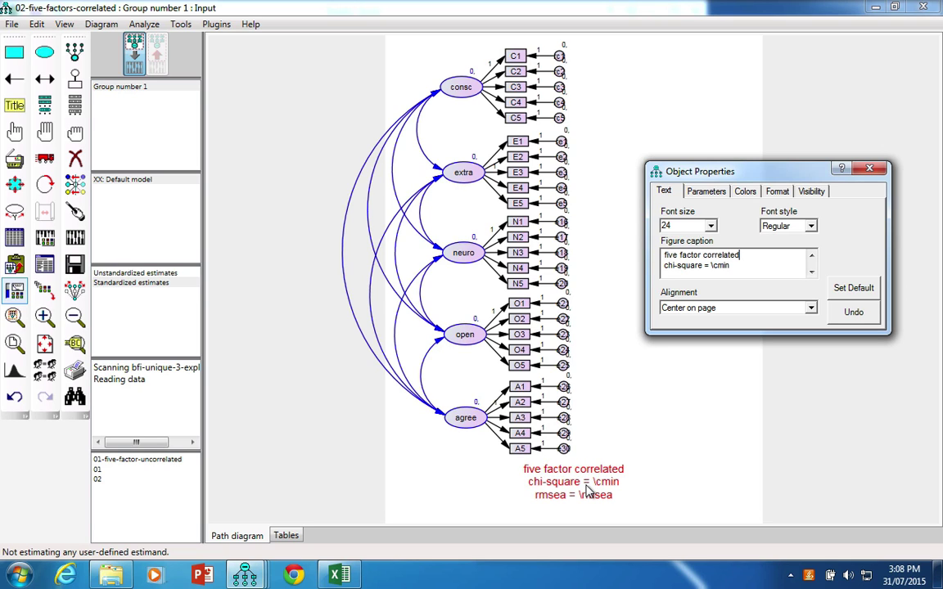
left_click(869, 169)
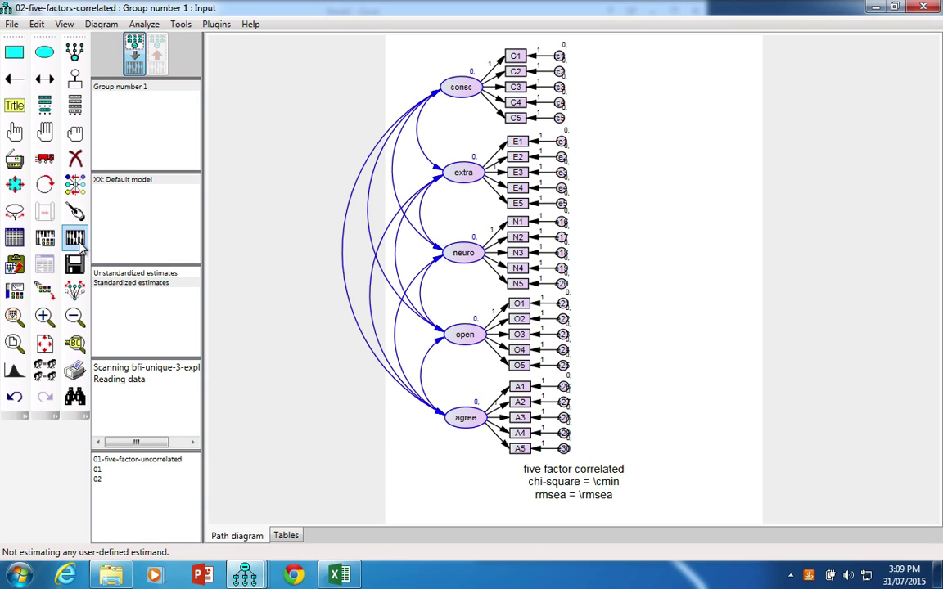
Step: Check the output options in the analysis properties and recalculate the estimates, dismissing the Standardized RMR window
left_click(45, 233)
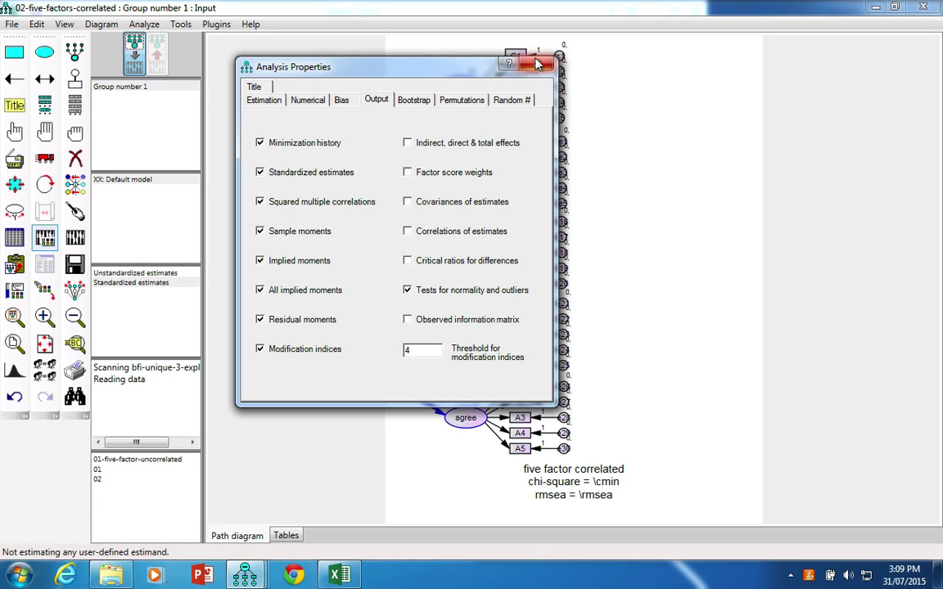
left_click(536, 65)
left_click(78, 236)
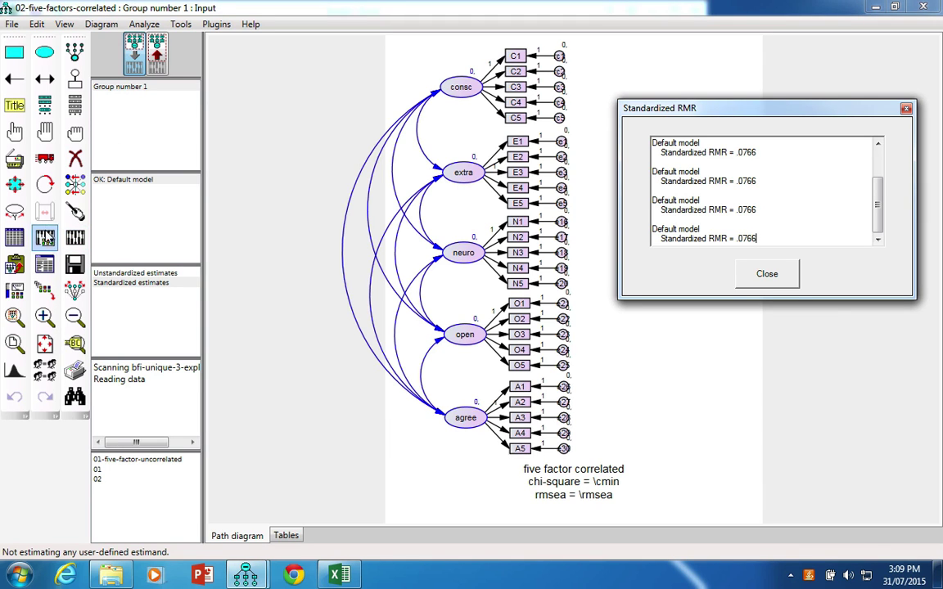
key("Escape")
Step: Open the text output full screen and view the modification indices for the covariances and the regression weights
left_click(45, 263)
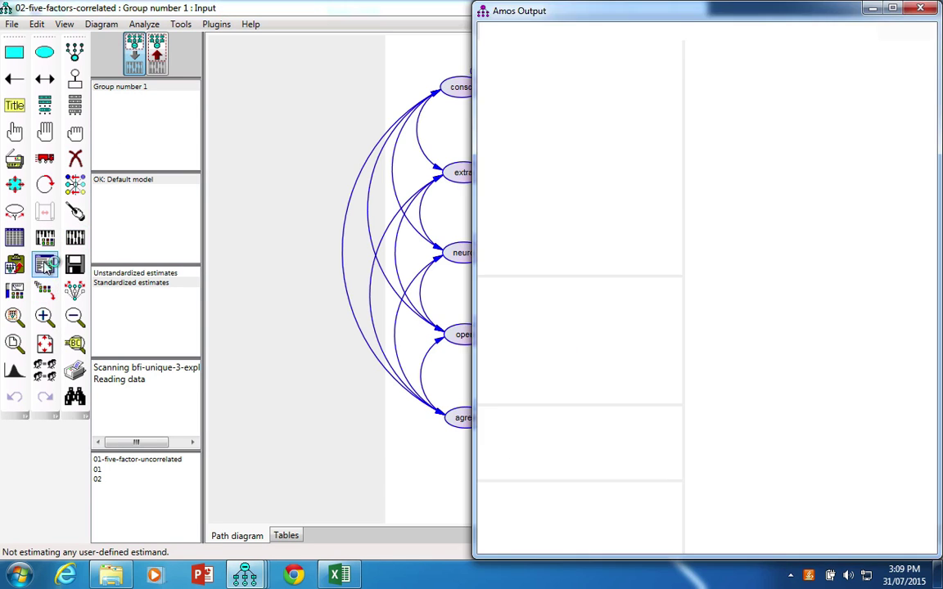
left_click(531, 164)
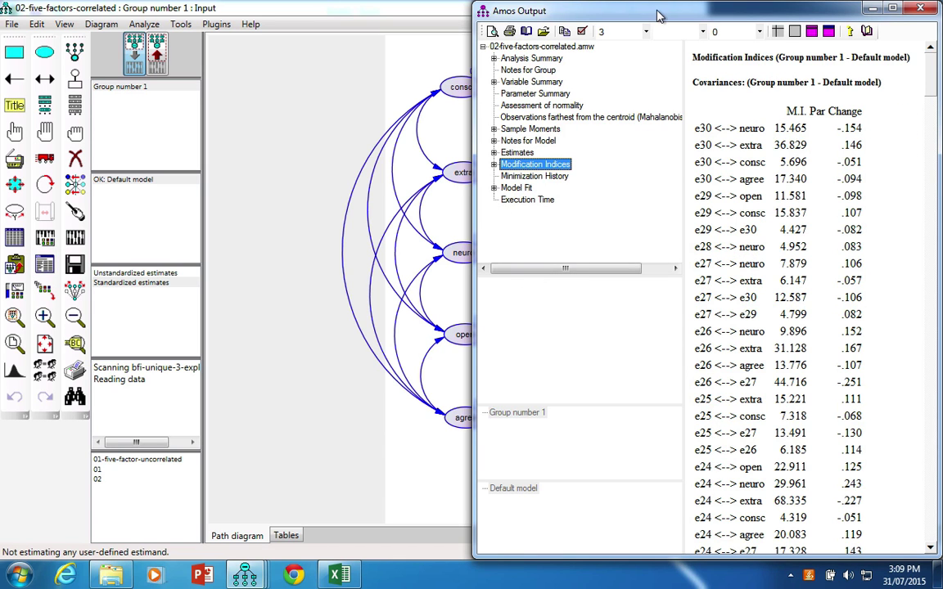
double_click(595, 10)
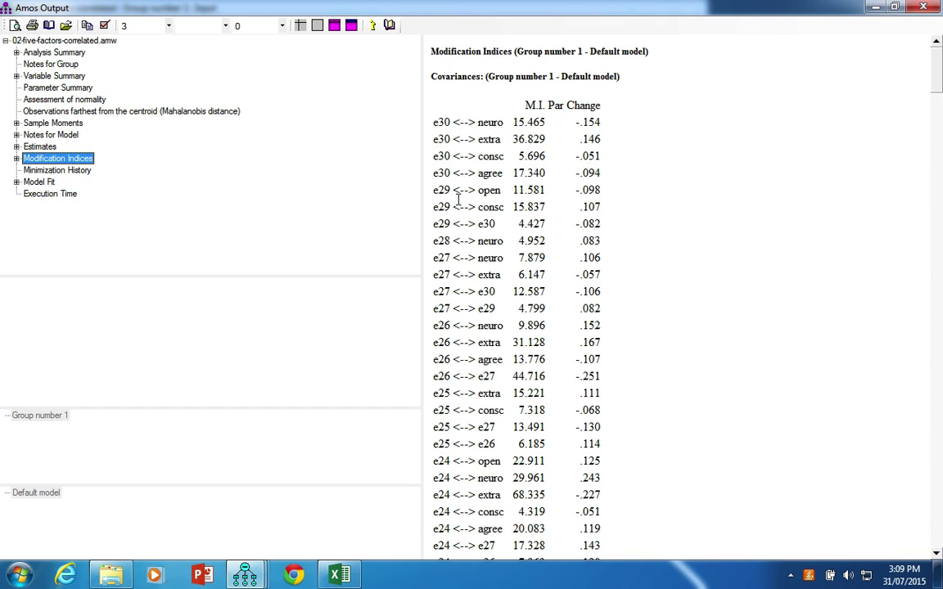
left_click(16, 159)
left_click(64, 174)
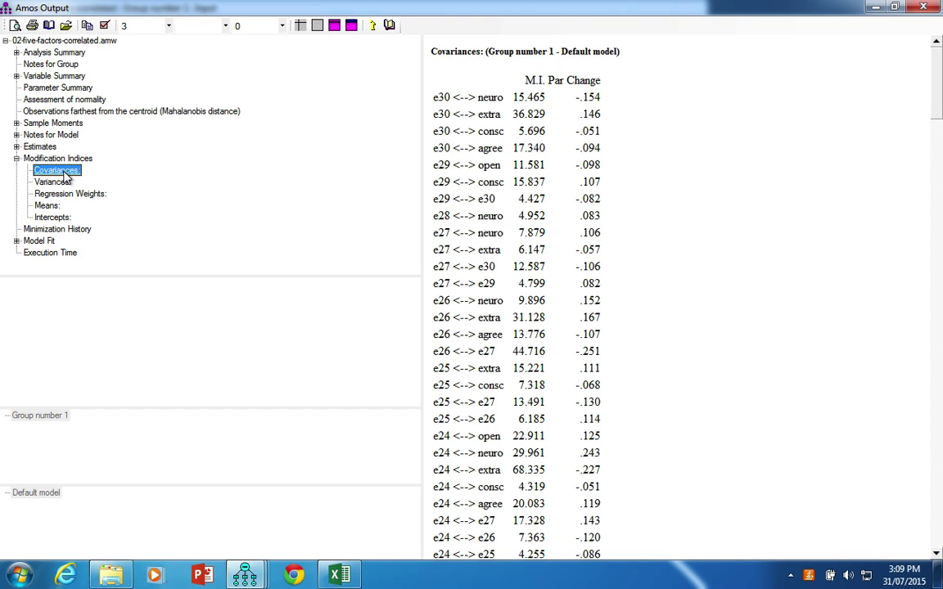
left_click(65, 197)
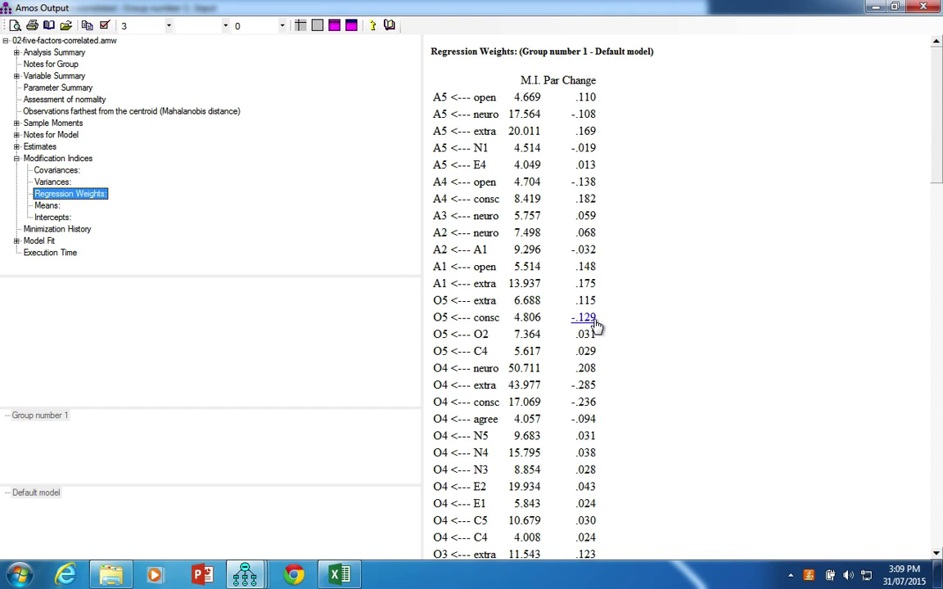
left_click_drag(939, 123, 915, 54)
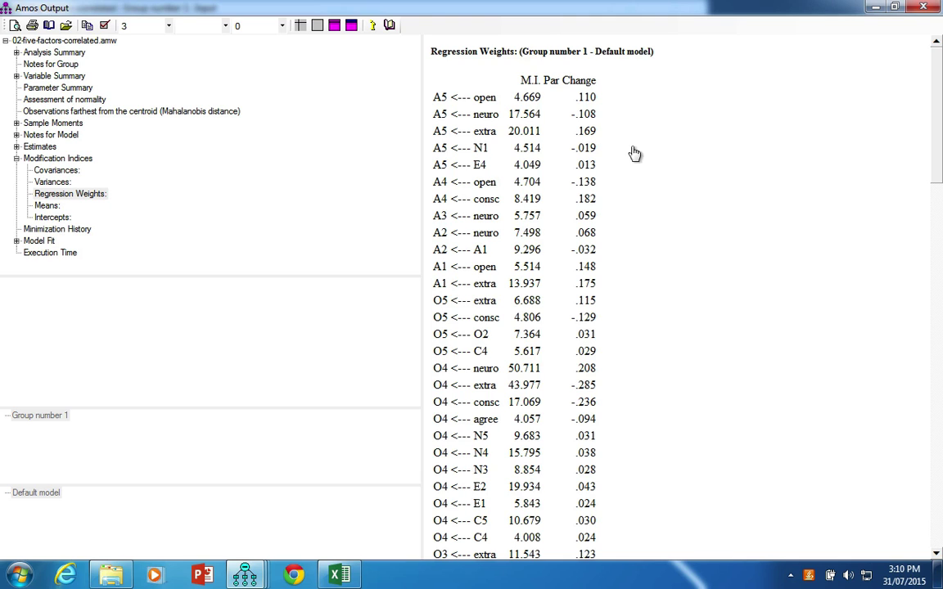
left_click(559, 176)
right_click(553, 193)
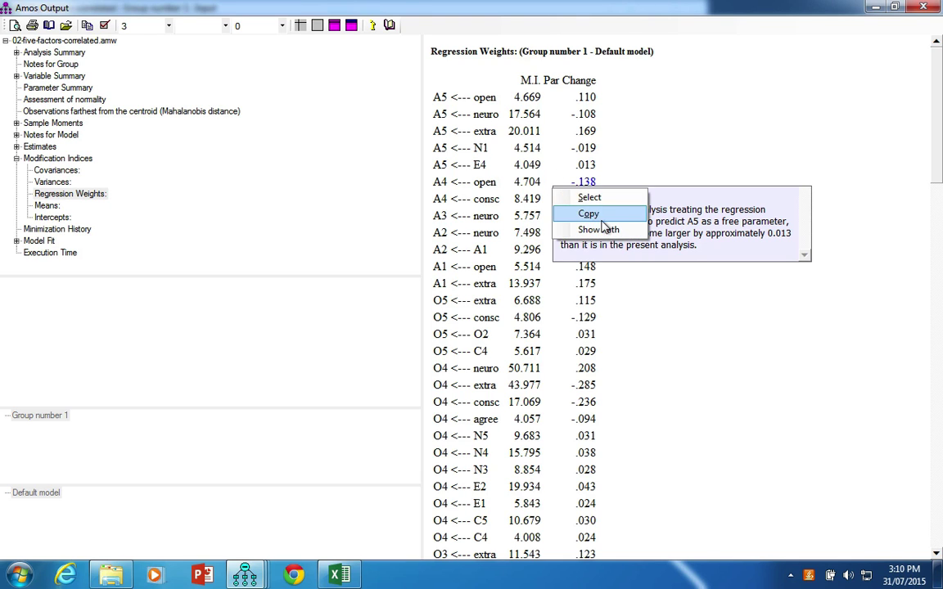
left_click(543, 202)
left_click(645, 127)
right_click(579, 115)
left_click(577, 49)
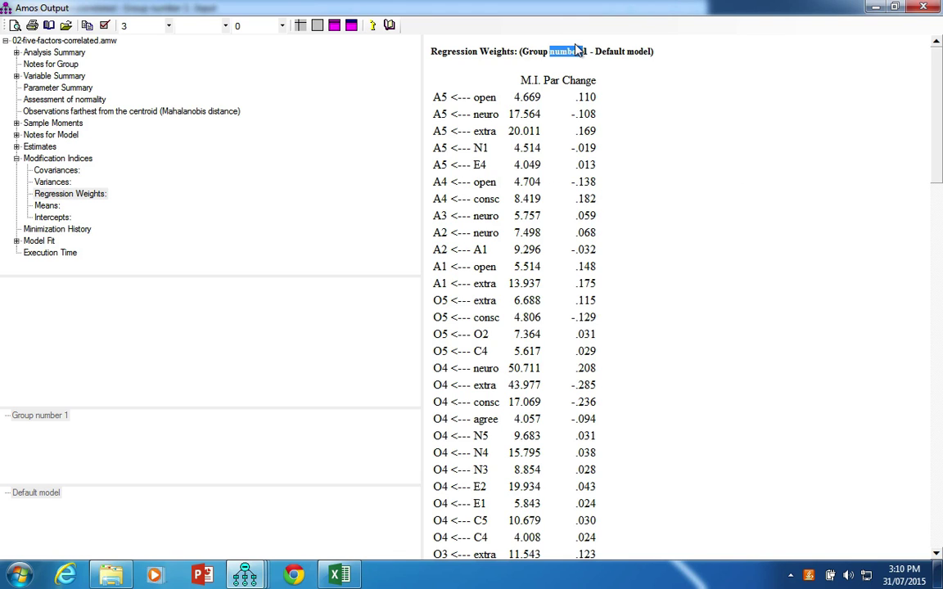
Step: Copy the regression weights modification indices table and paste it into a new sheet of the Excel workbook
left_click(676, 90)
right_click(676, 90)
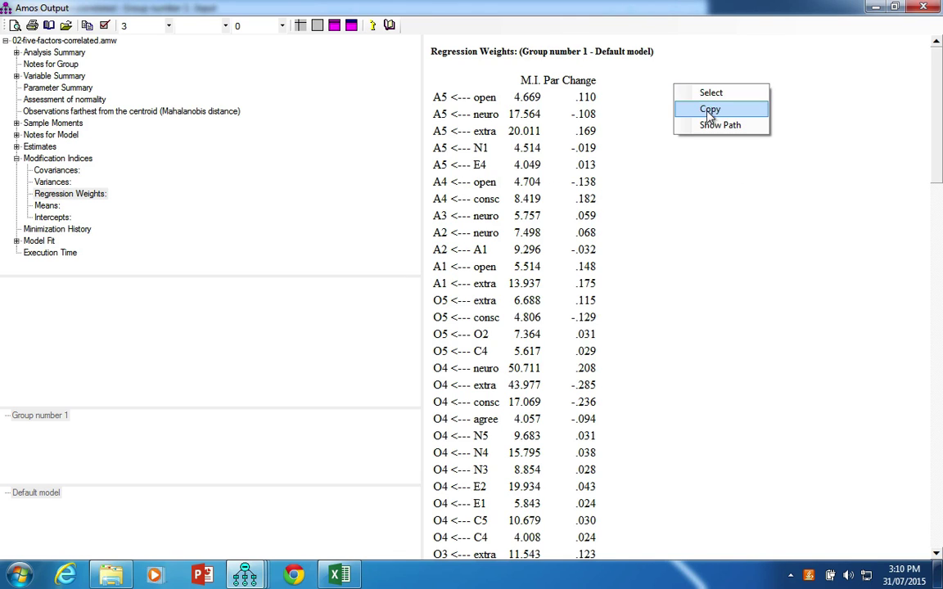
left_click(708, 108)
left_click(338, 575)
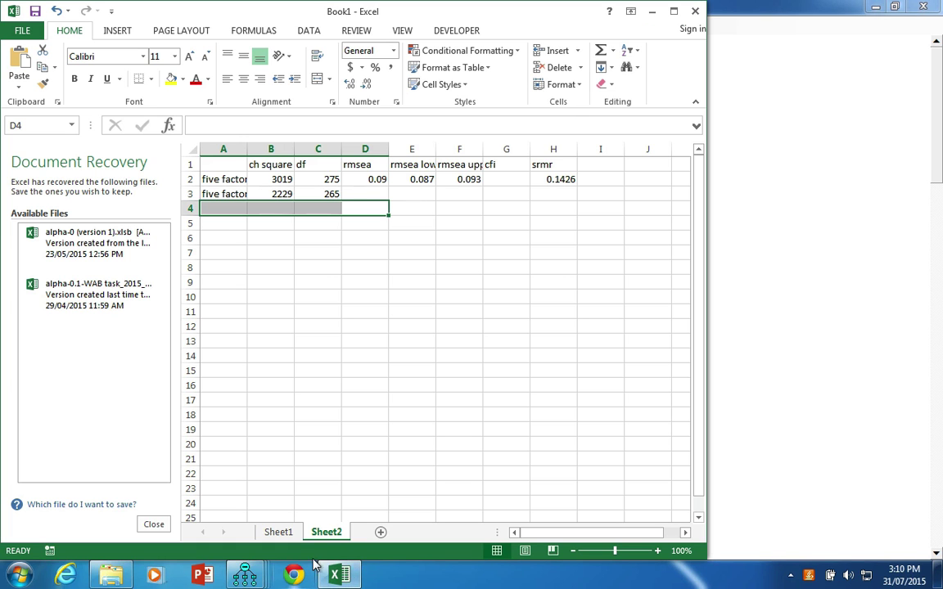
left_click(381, 533)
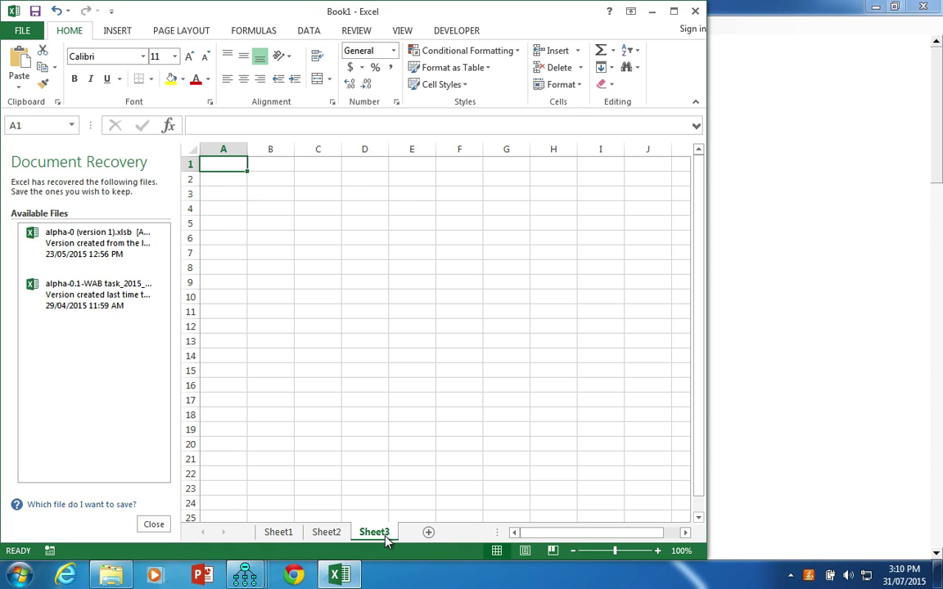
key("ctrl+v")
Step: Fill the empty header cells A3, B3 and C3 of the pasted table with "var1", "blah" and "var2"
key("Down")
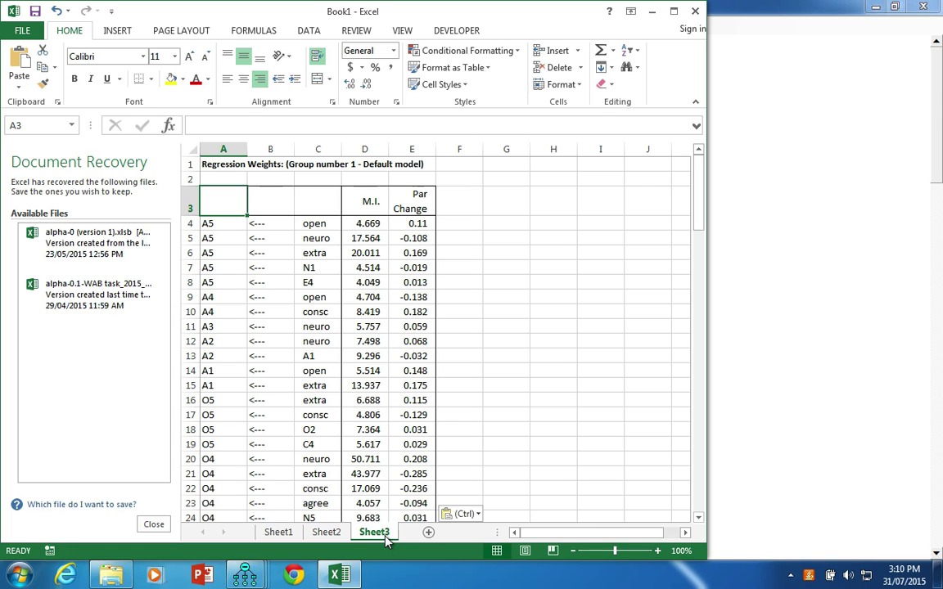
type("Var")
key("BackSpace")
key("BackSpace")
key("BackSpace")
type("var1")
key("F1")
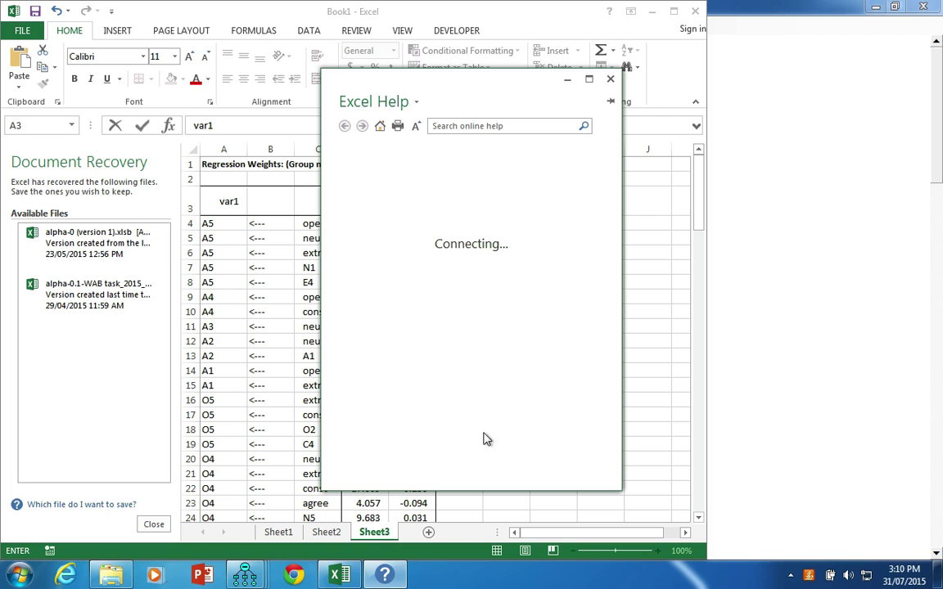
left_click(611, 79)
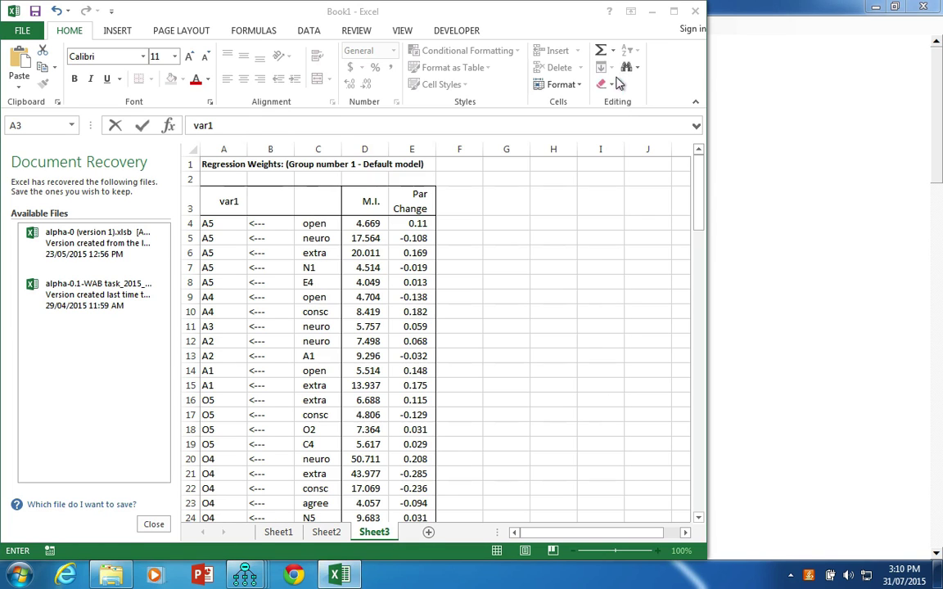
left_click(280, 200)
type("blah")
key("Tab")
type("var2")
key("ctrl+Return")
key("super+Left")
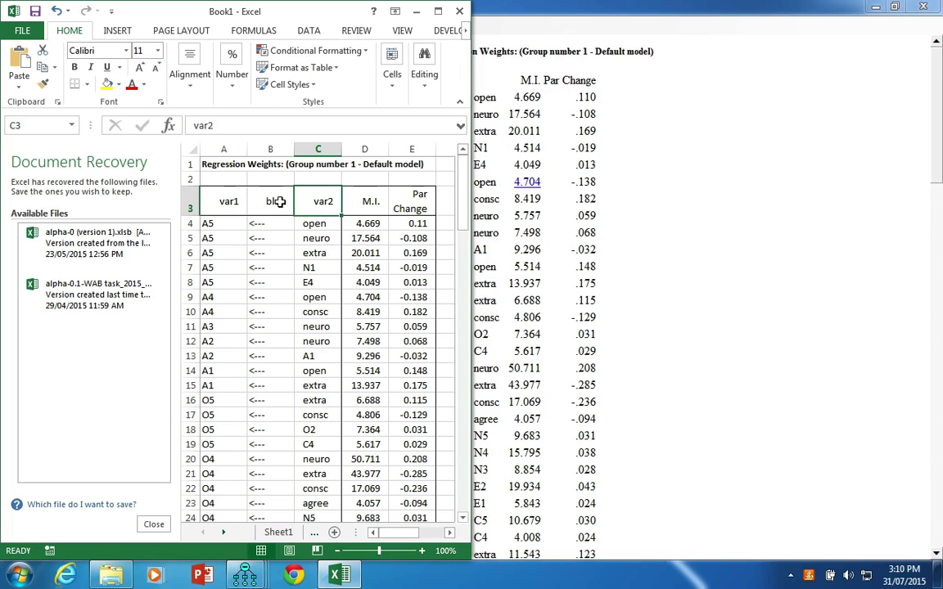
Step: Convert the range A3:E113 into an Excel table with headers
key("Home")
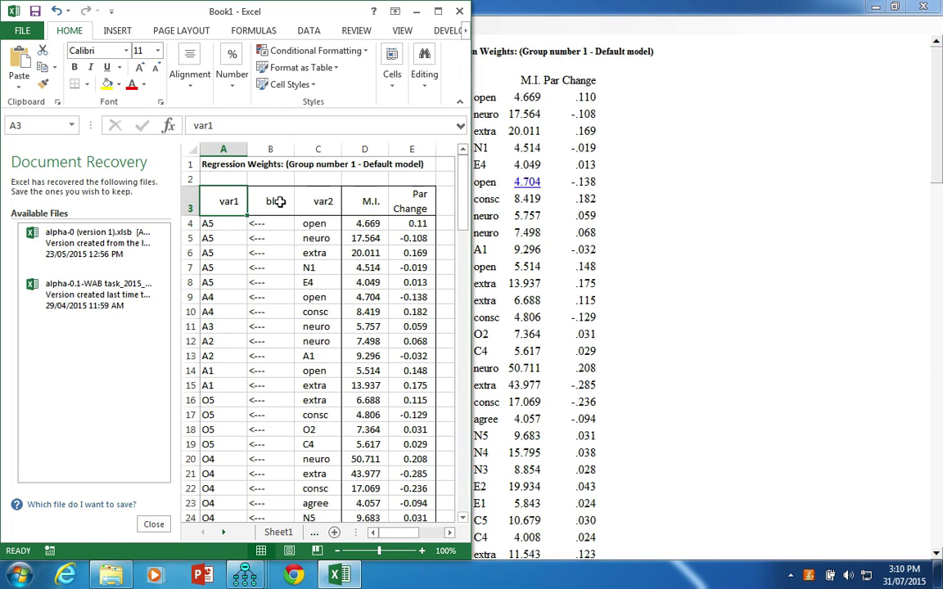
key("shift+Right")
key("shift+Right")
key("shift+Right")
key("shift+Right")
key("ctrl+shift+Down")
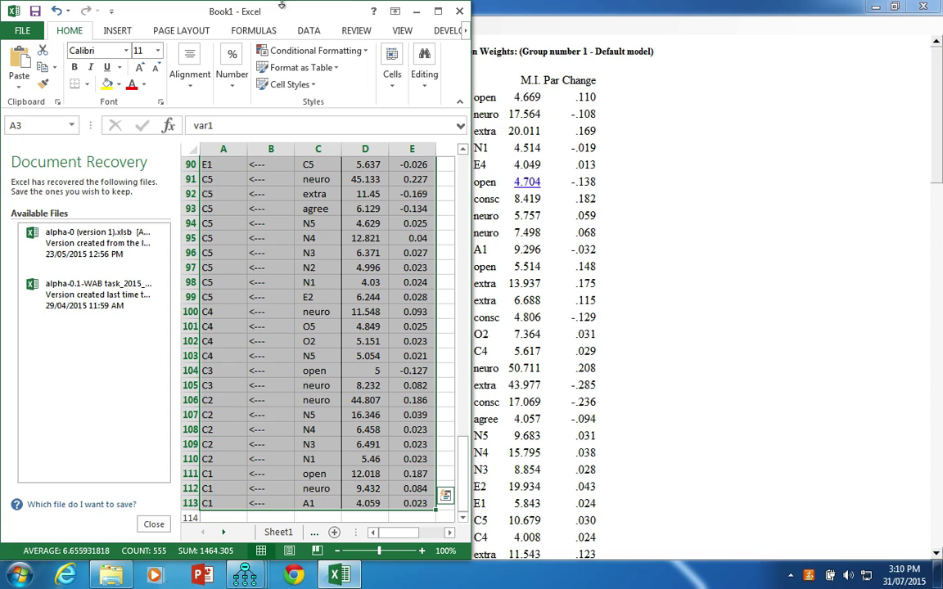
left_click(437, 15)
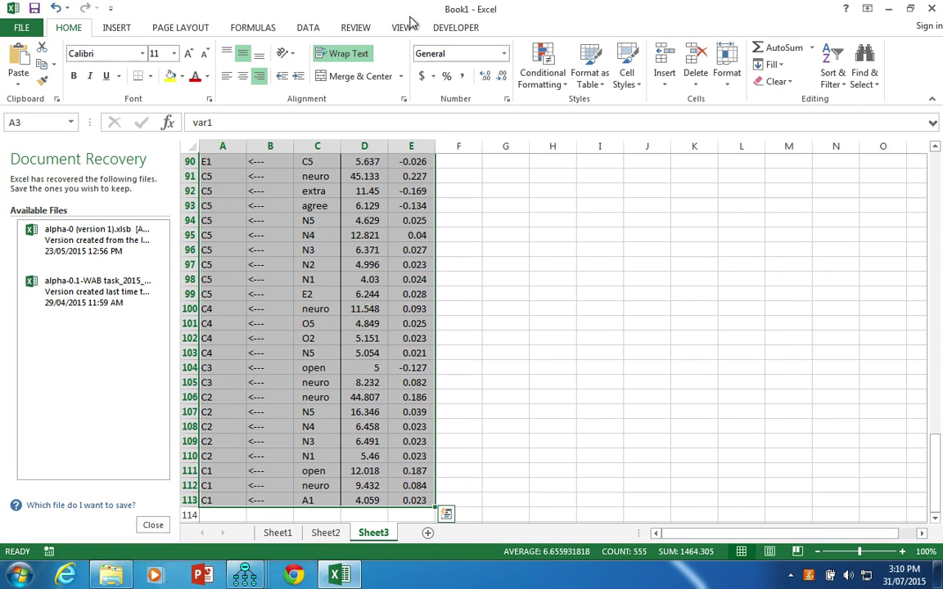
left_click(308, 27)
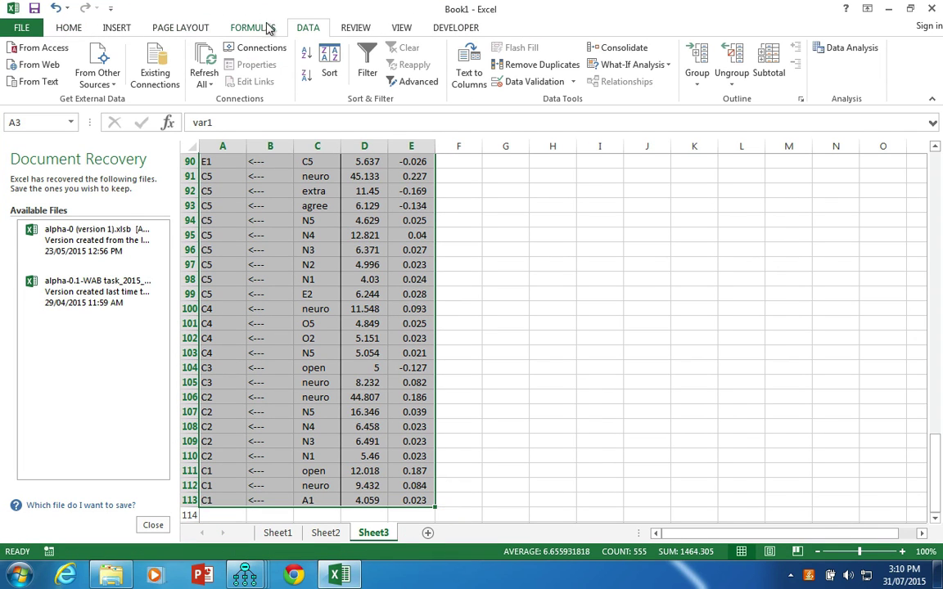
left_click(116, 27)
left_click(124, 63)
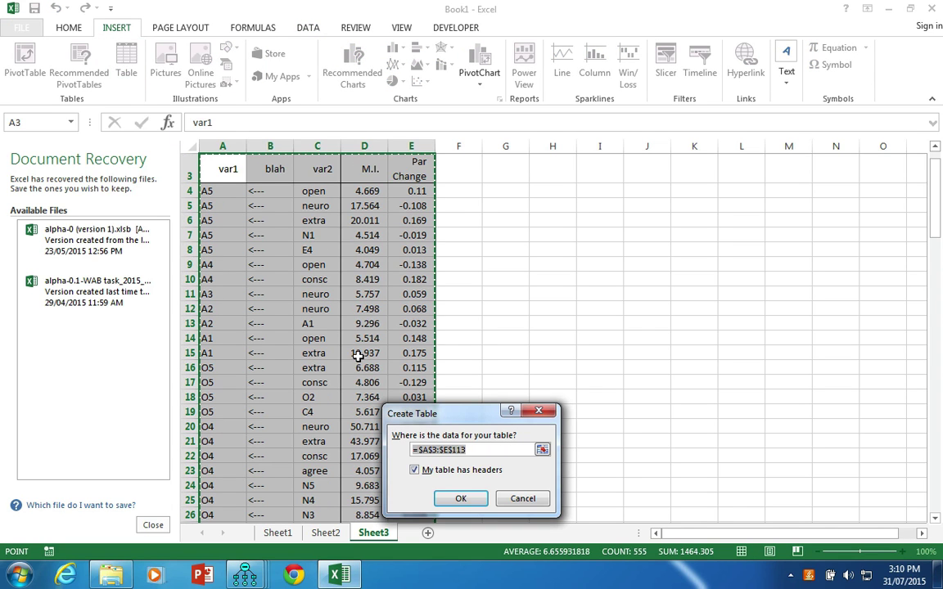
left_click(462, 501)
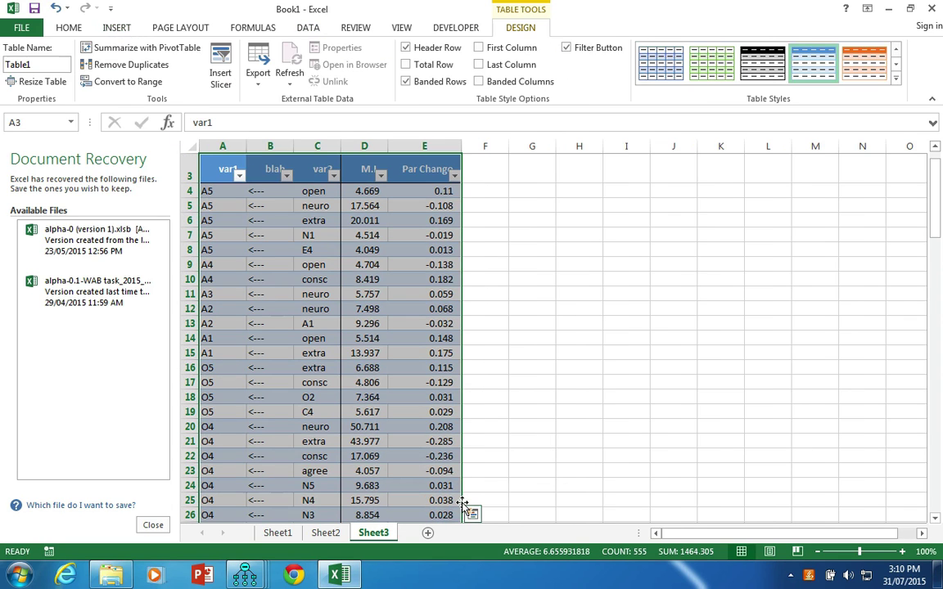
Step: Sort the table by the M.I. column from largest to smallest and select the topmost M.I. value
left_click(381, 175)
left_click(345, 209)
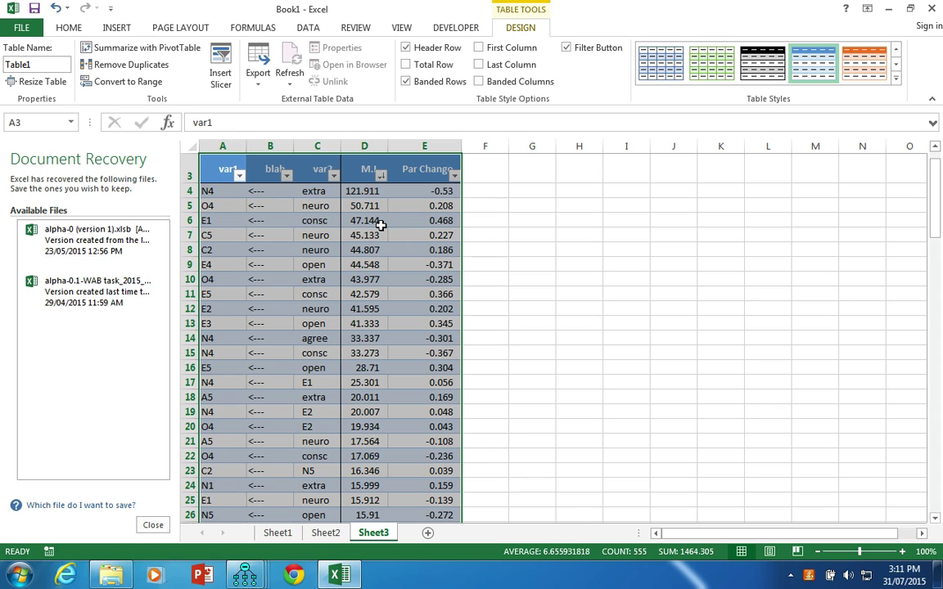
left_click(361, 222)
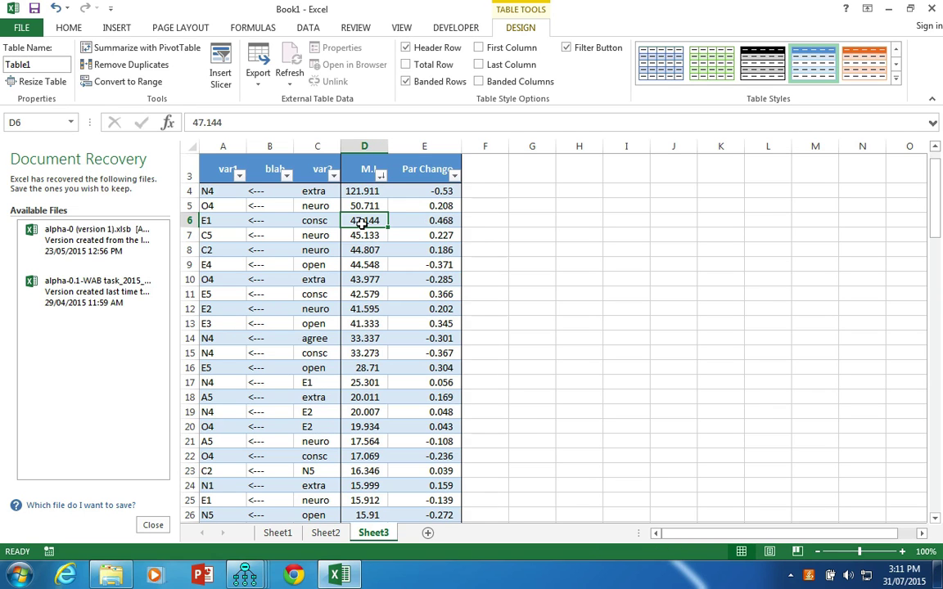
key("Up")
key("Up")
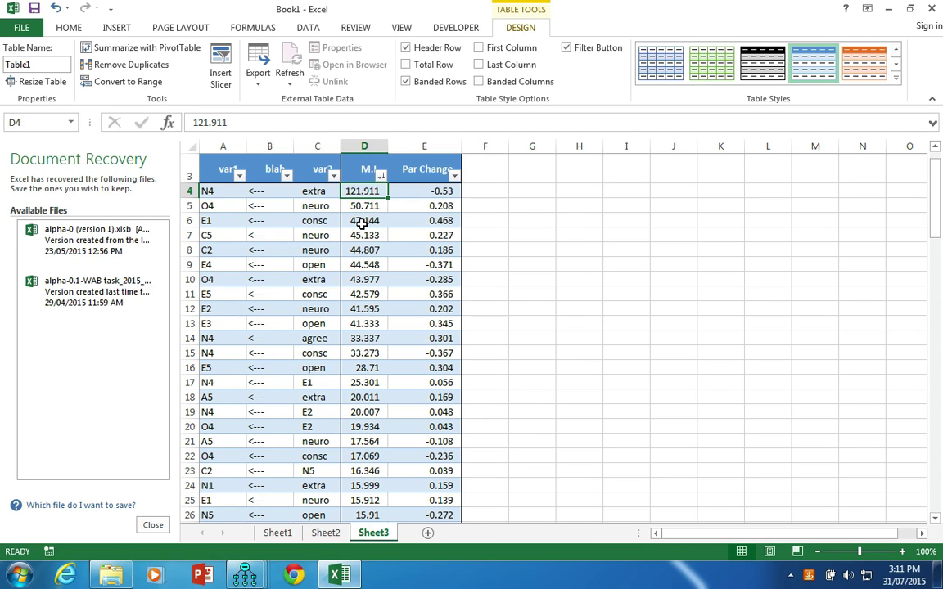
Step: Examine the variable pair with the largest modification index, and go down the sorted M.I. column through the smaller values
key("Left")
key("Left")
key("Left")
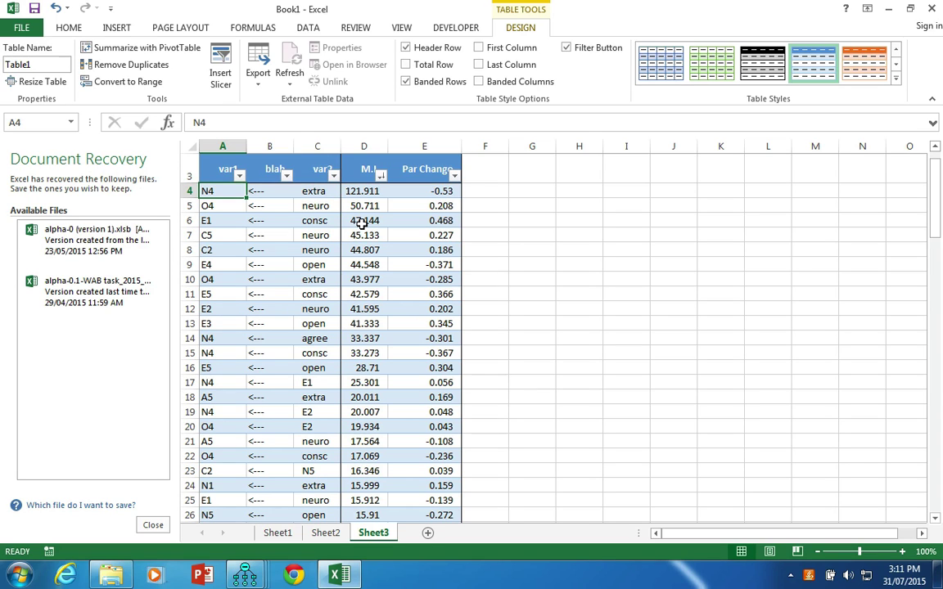
key("Right")
key("Right")
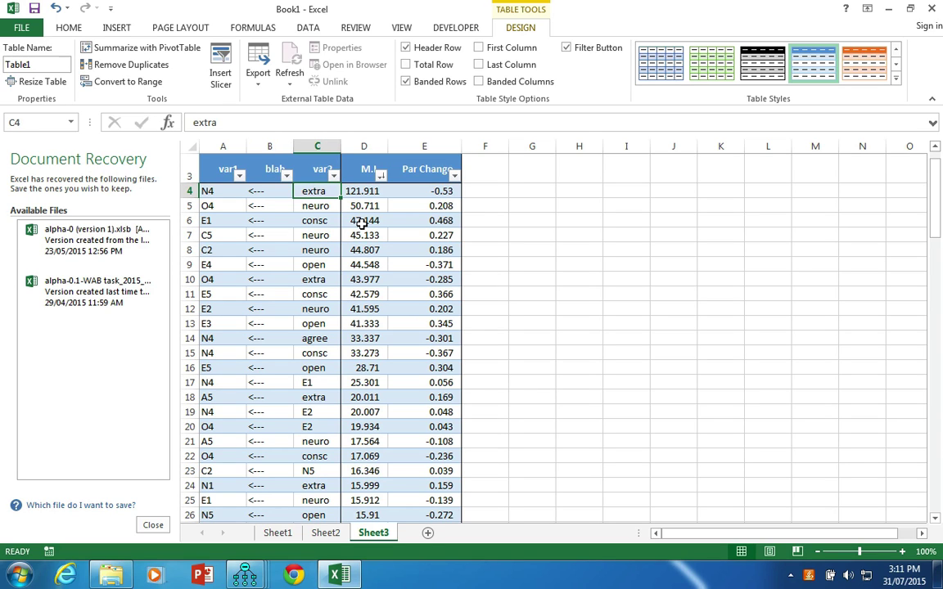
key("Right")
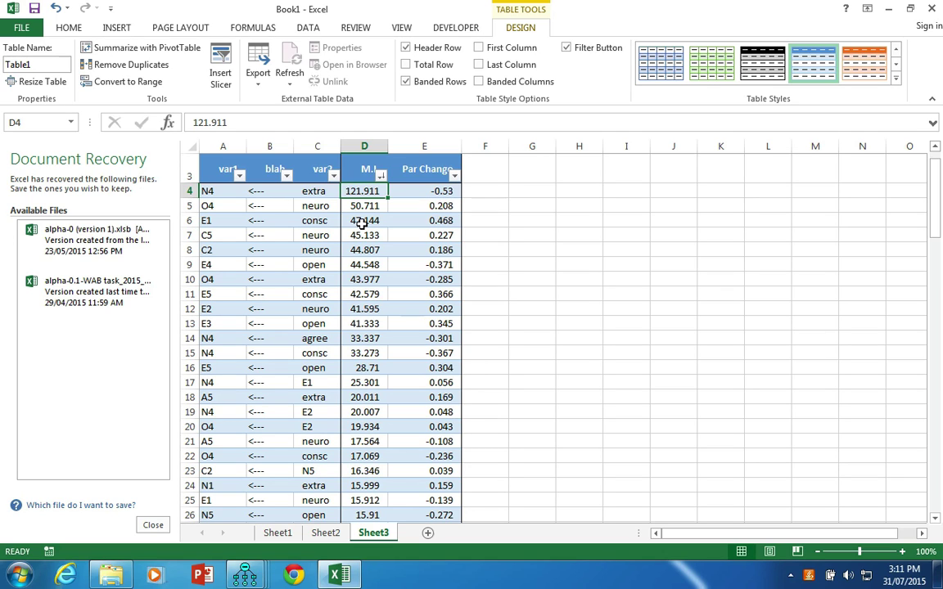
key("Down")
key("Down")
key("Down")
key("Down")
key("Down")
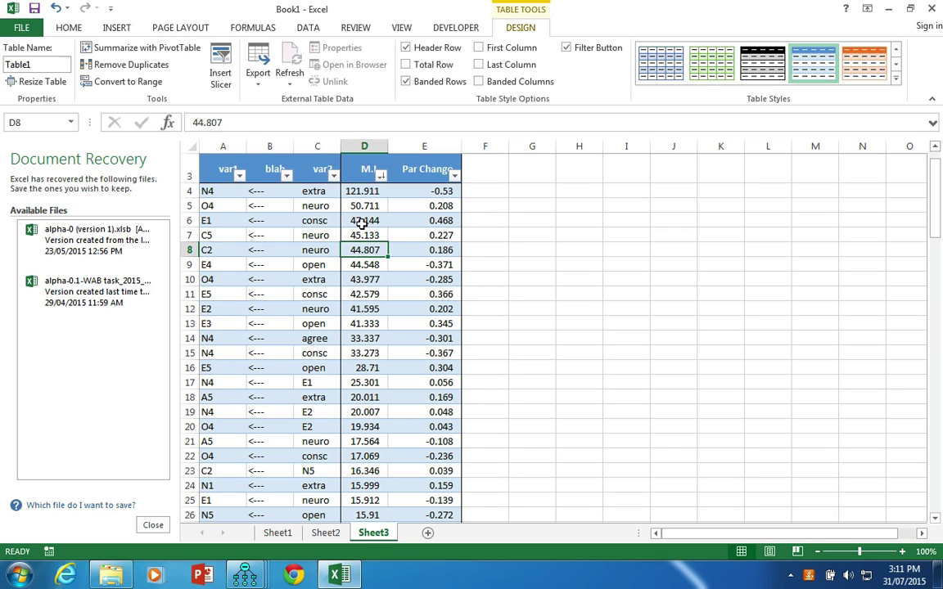
key("Down")
key("Down")
key("Down")
key("Down")
key("Down")
key("Down")
key("Down")
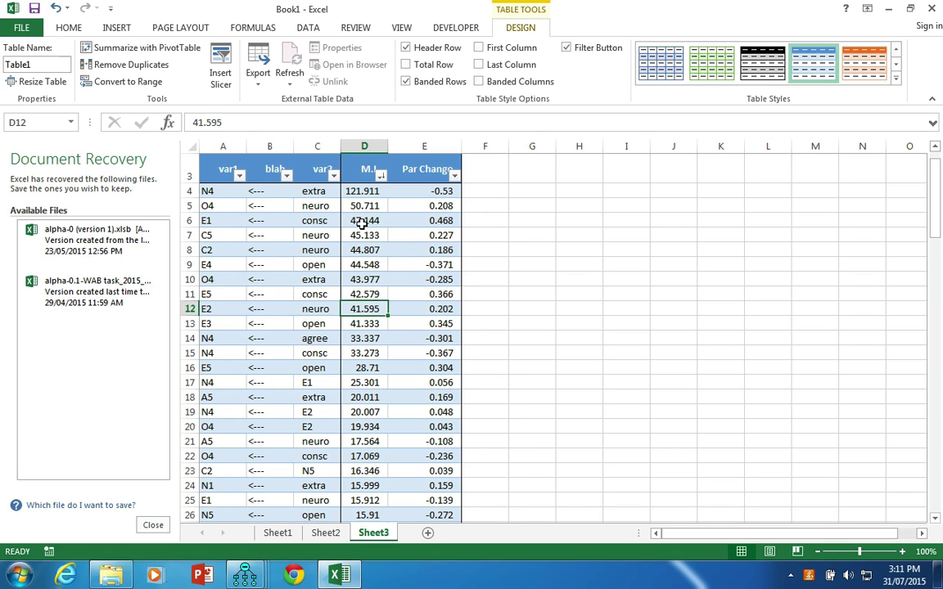
key("Down")
key("Down")
key("Down")
key("Down")
key("Down")
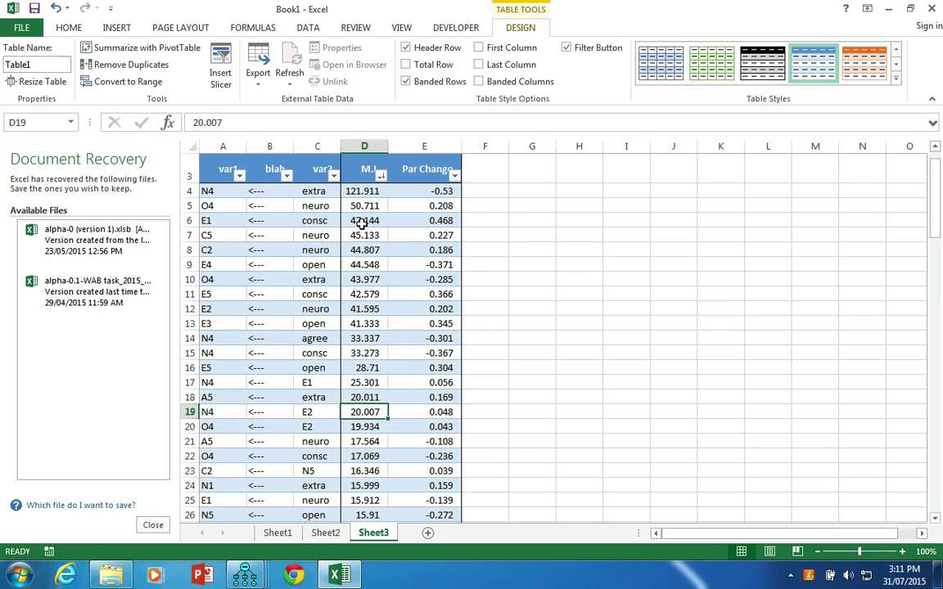
key("Down")
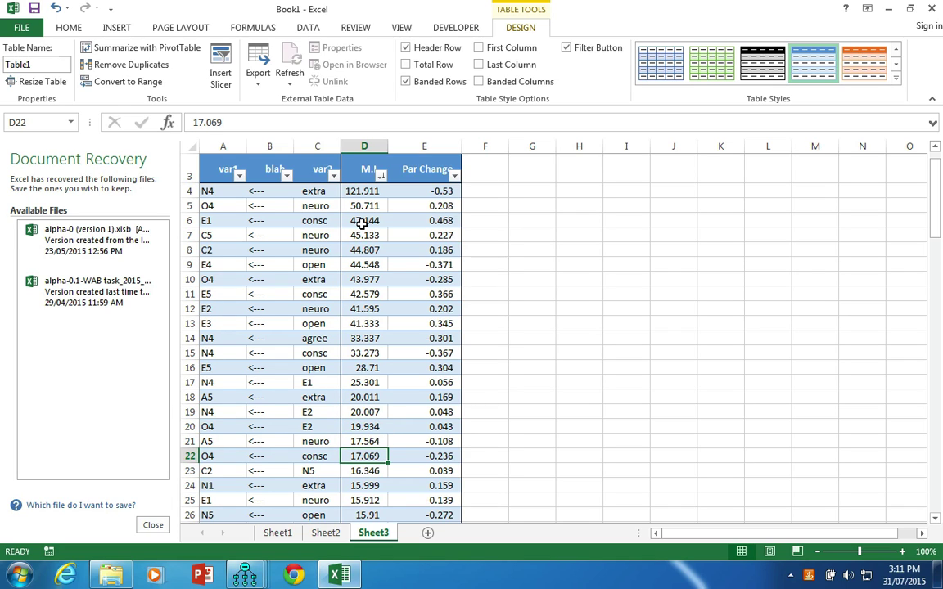
key("Up")
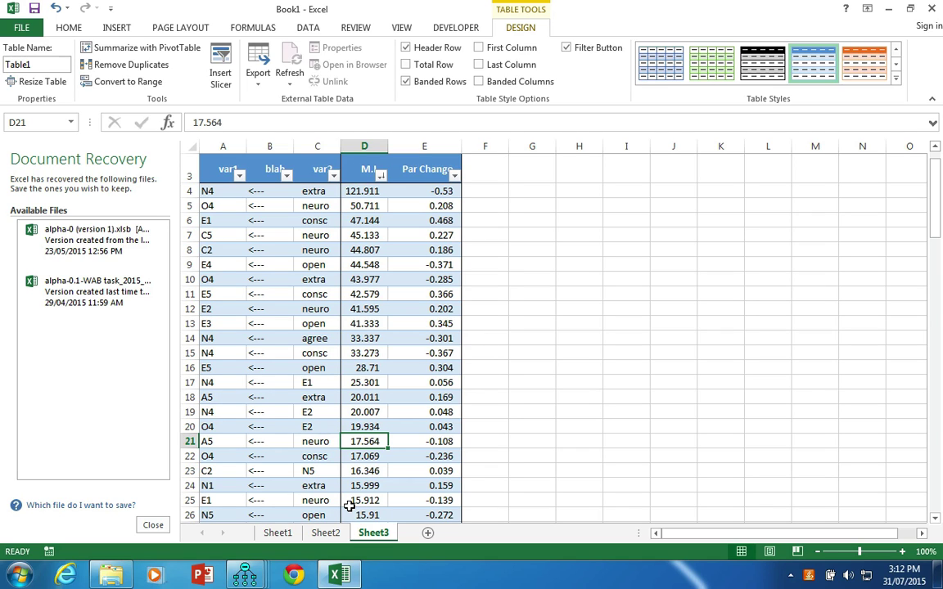
Step: Switch to the Amos path diagram 02-five-factors-correlated and save it
mouse_move(244, 573)
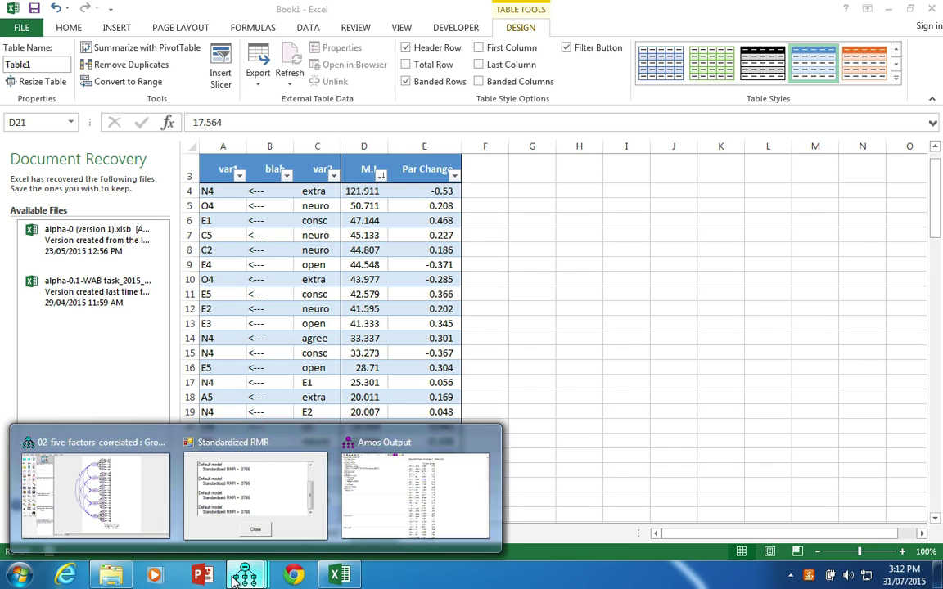
left_click(156, 530)
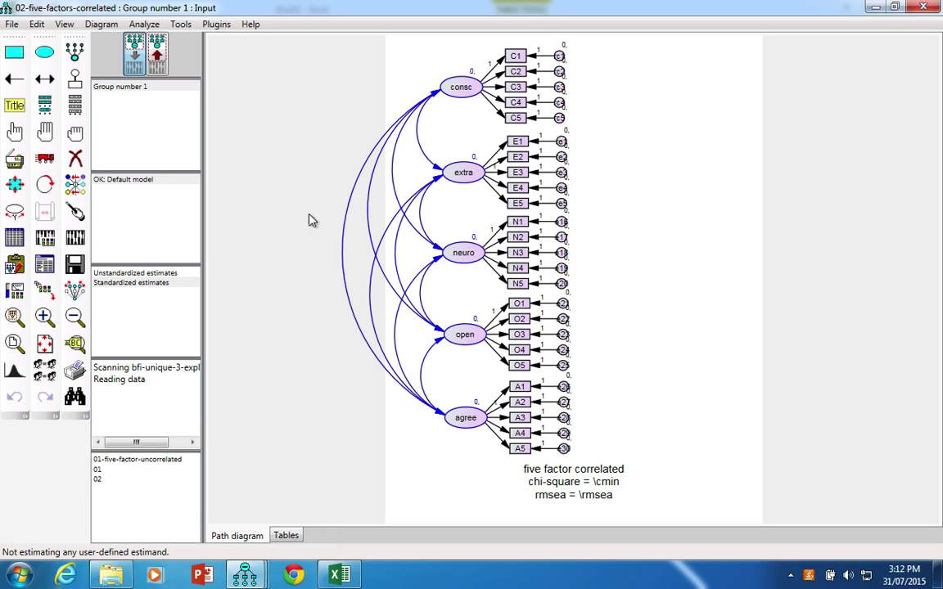
left_click(14, 79)
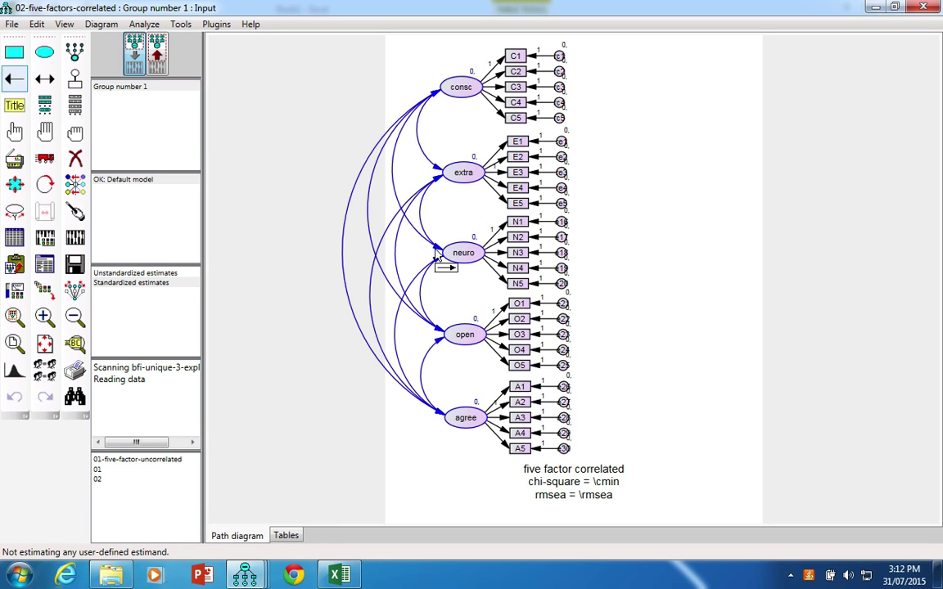
left_click(11, 23)
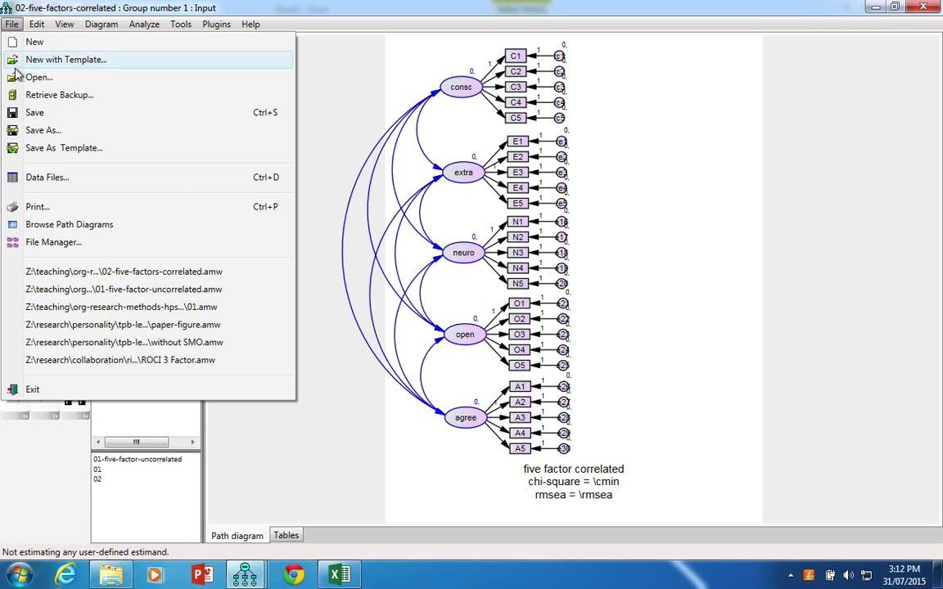
left_click(40, 115)
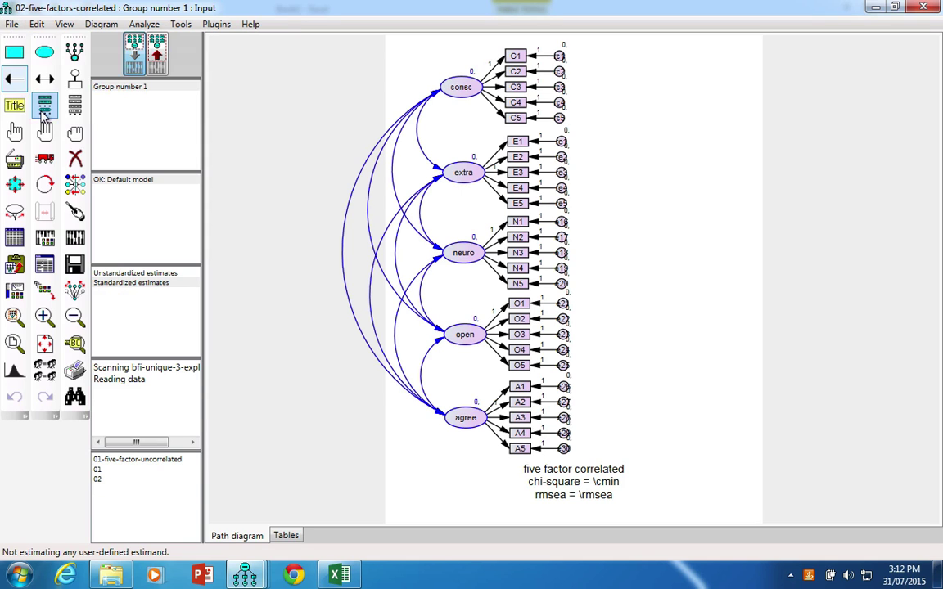
Step: Save a copy of the correlated model in the data folder as "03-five-factor modified"
left_click(12, 24)
left_click(39, 130)
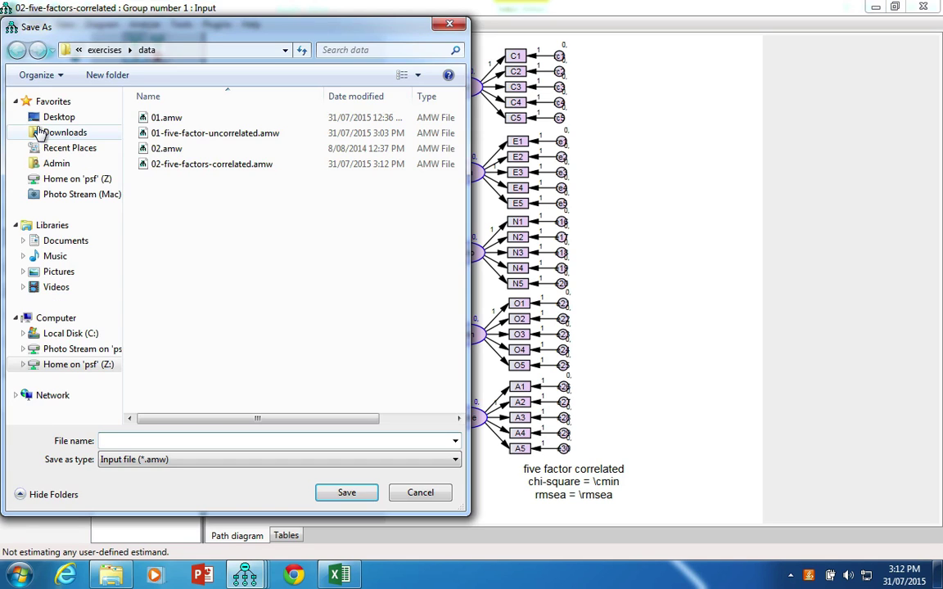
type("03-five-factor")
key("BackSpace")
key("BackSpace")
type("or modified")
key("Return")
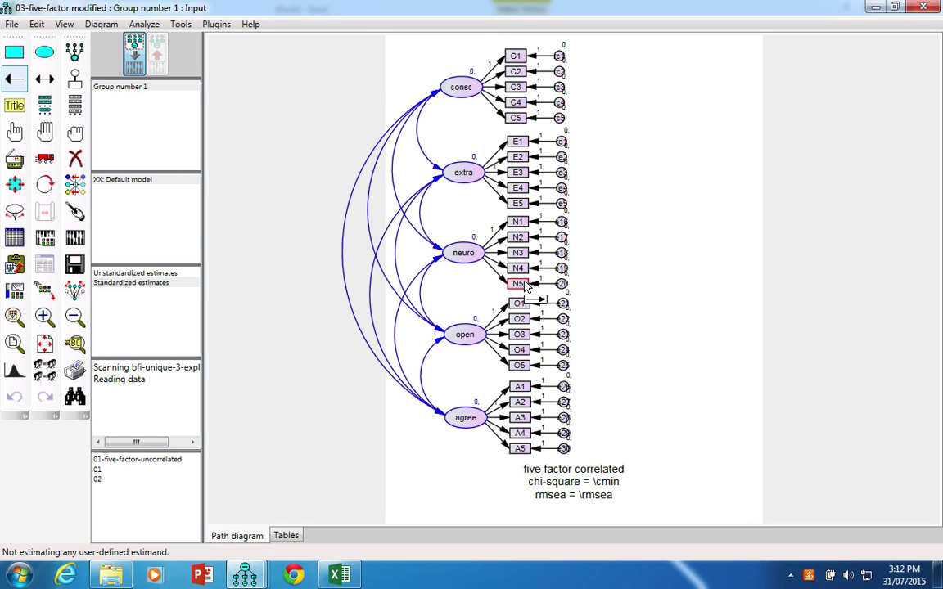
Step: Draw a regression path from the extra factor to item N4 and calculate the model's estimates
left_click_drag(458, 175, 516, 275)
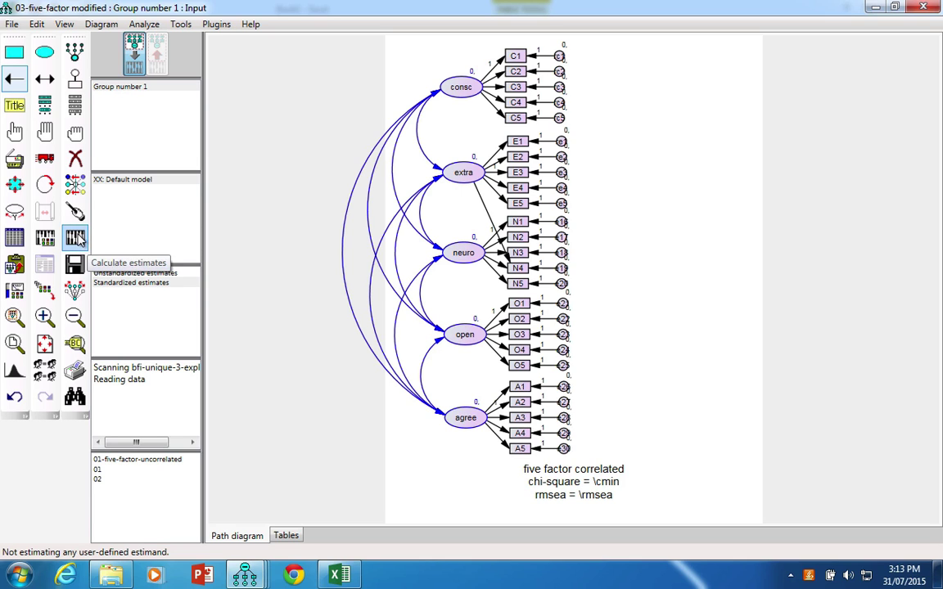
left_click(77, 236)
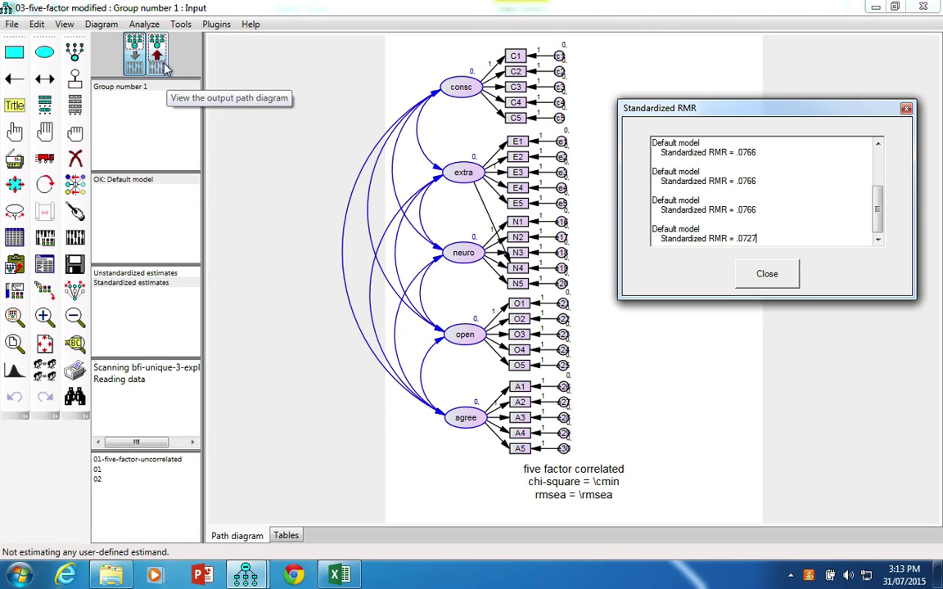
key("Return")
Step: Display the output path diagram and magnify the estimates around the extra-to-N4 path with the loupe
left_click(164, 70)
left_click(84, 351)
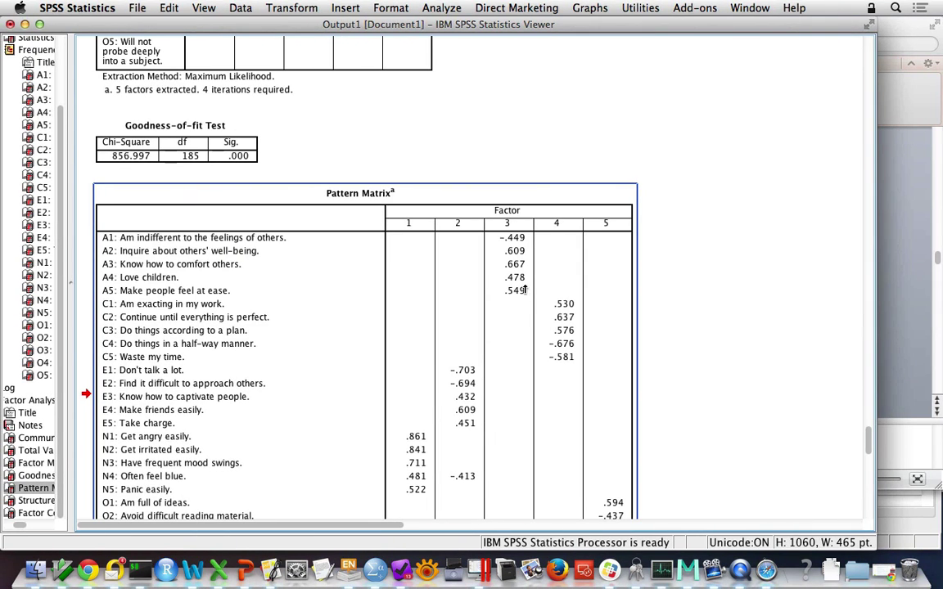
Step: Review the N4 cross-loading in the SPSS pattern matrix and return to the Amos output path diagram
scroll(549, 346, "down", 10)
scroll(547, 343, "up", 3)
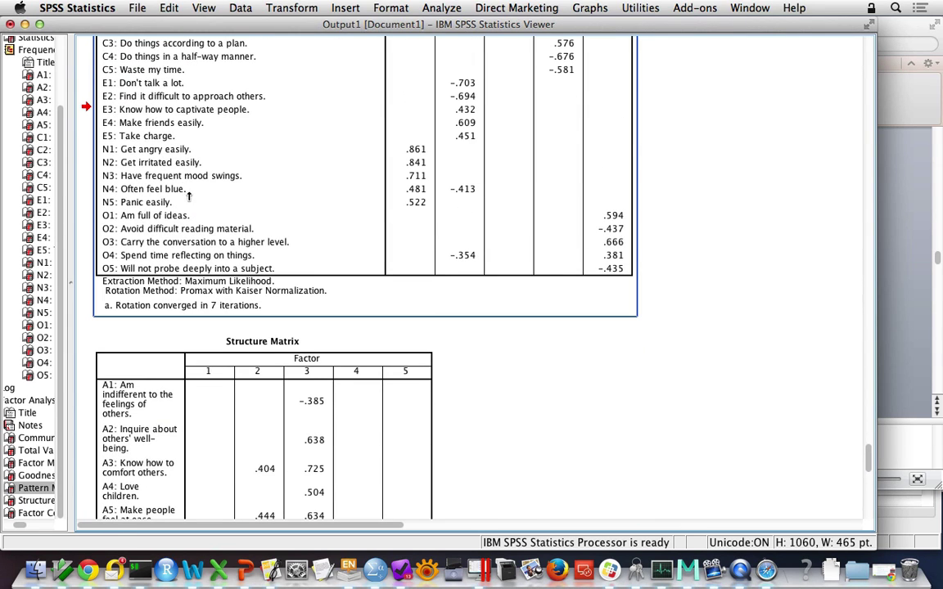
scroll(475, 190, "up", 5)
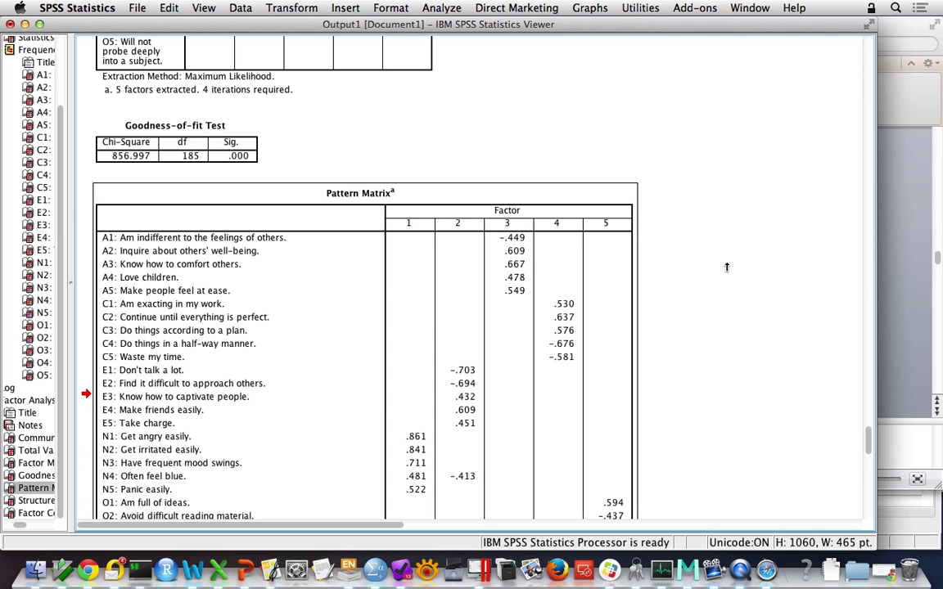
left_click(281, 577)
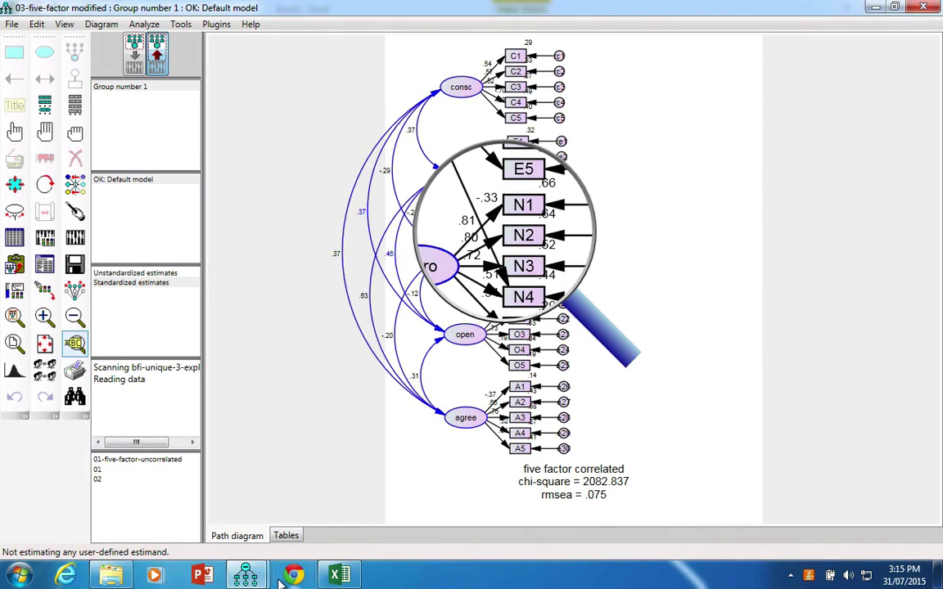